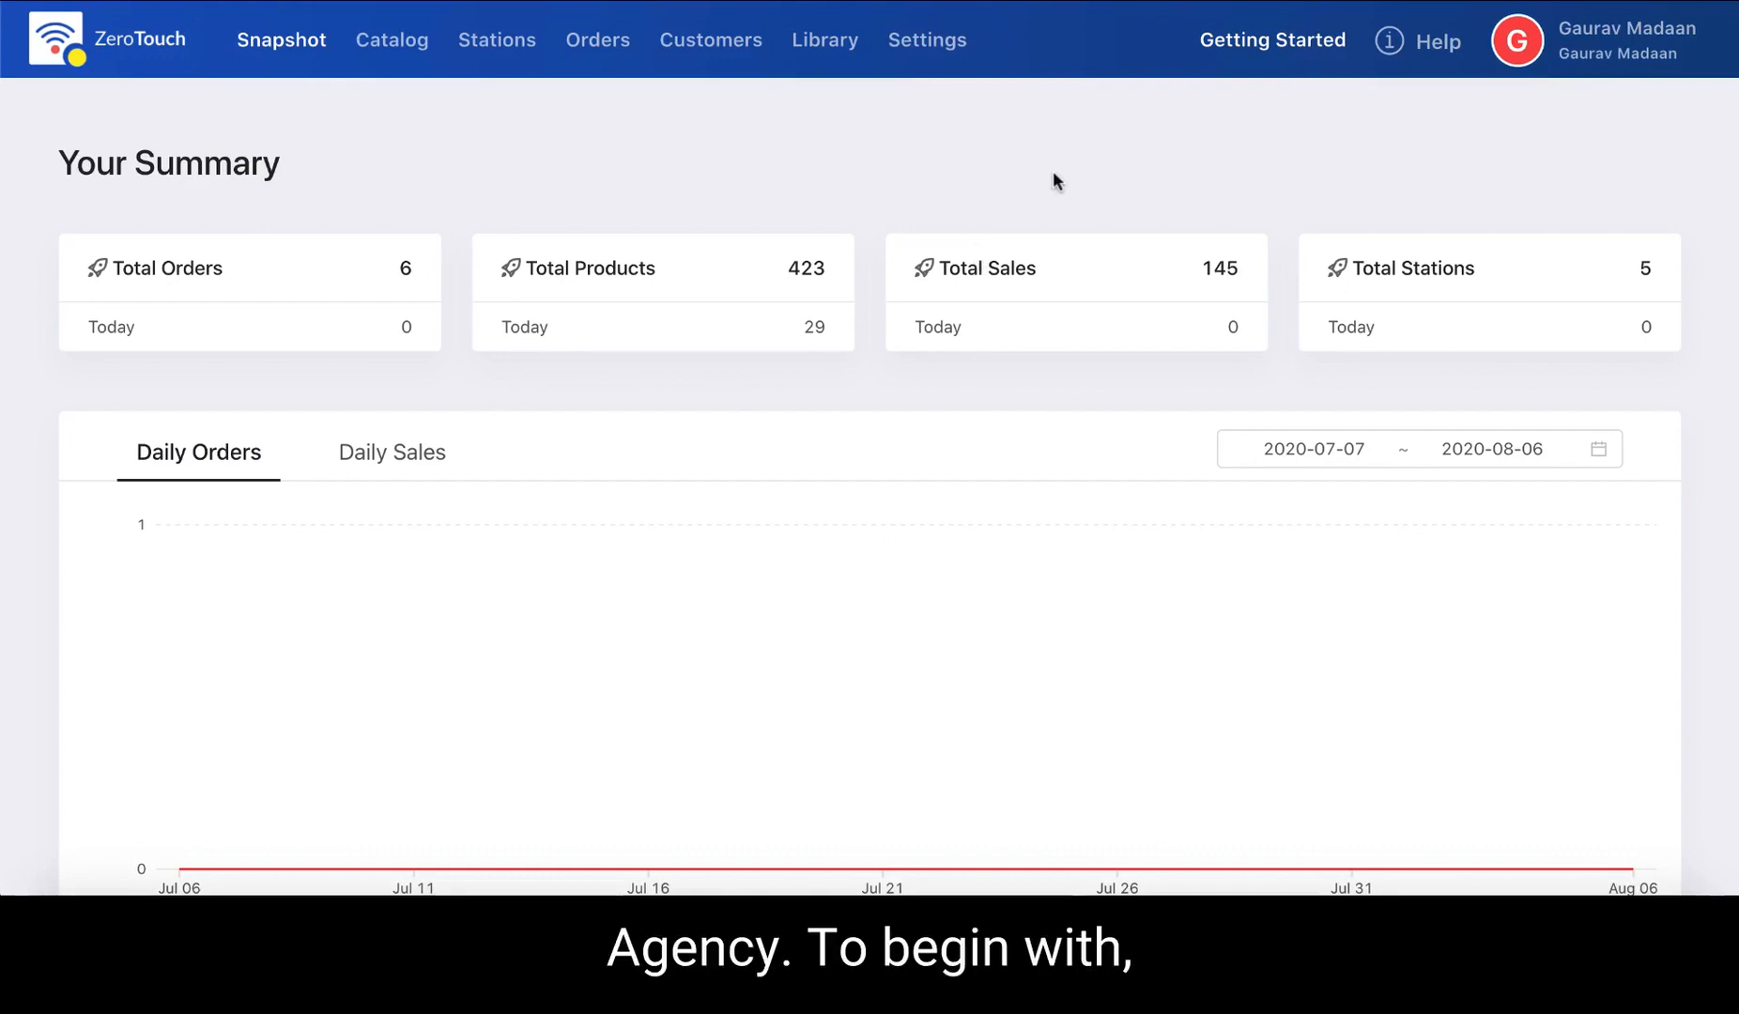
scroll(796, 238, down, 6)
scroll(798, 240, up, 6)
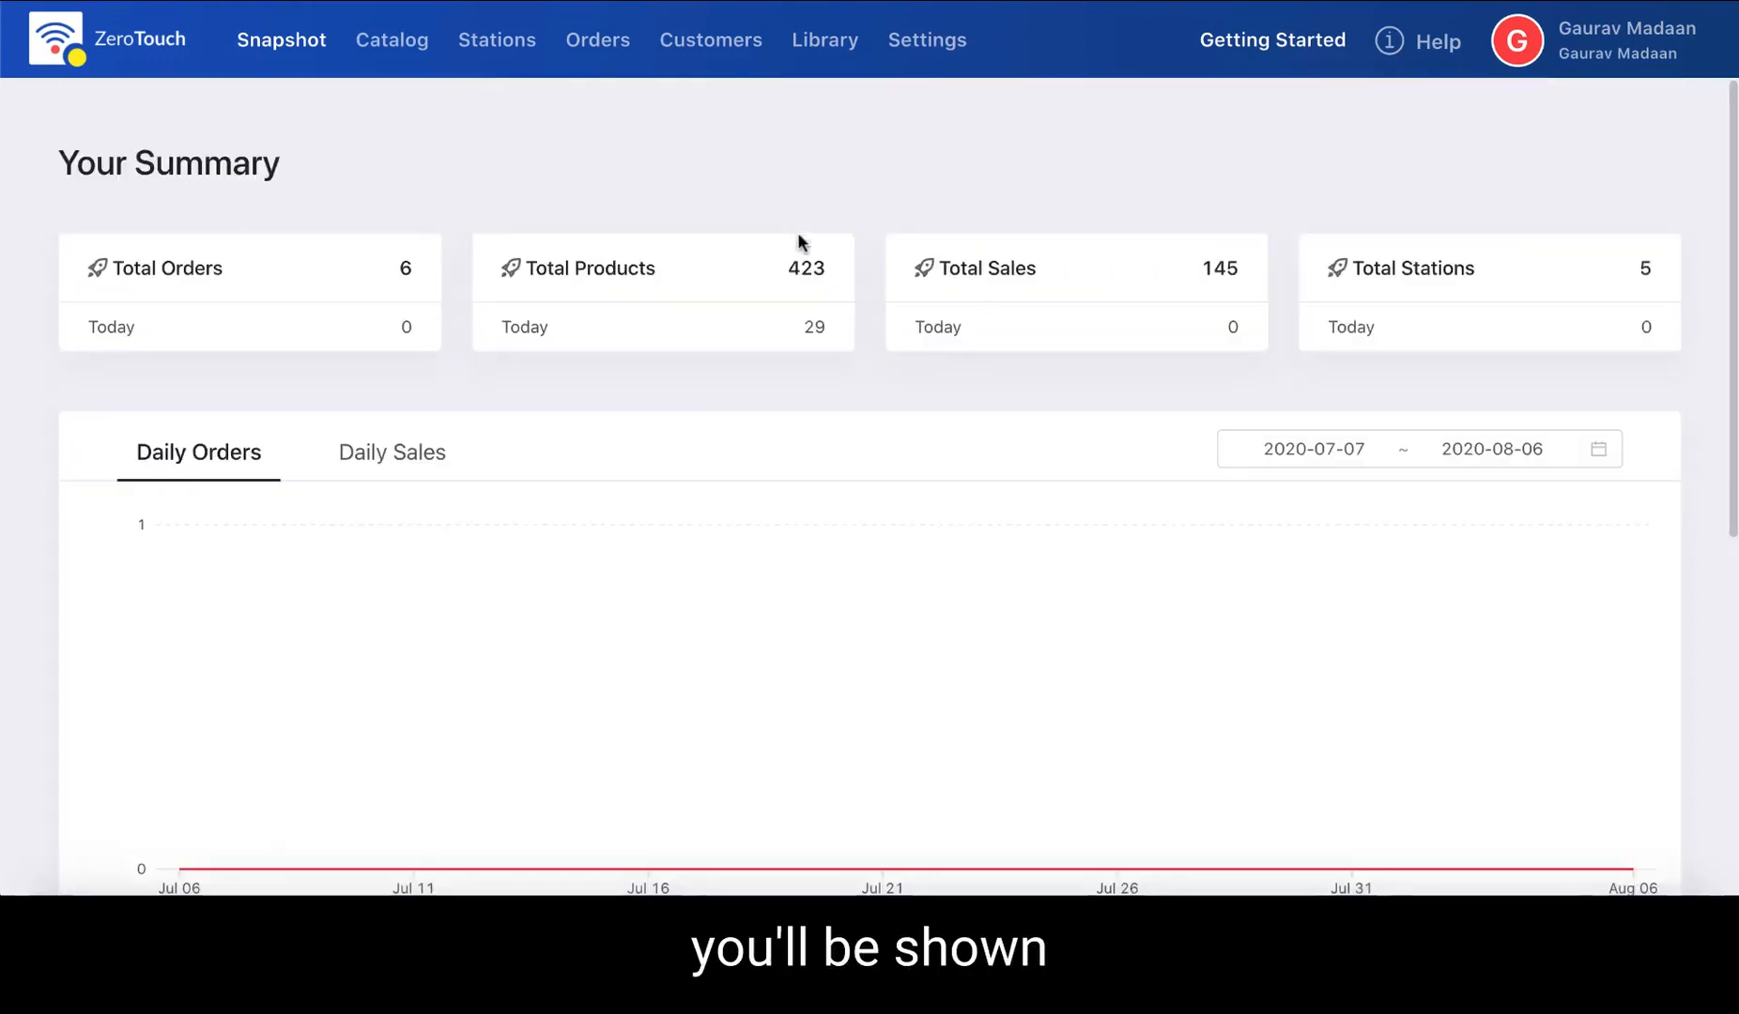
scroll(798, 240, down, 2)
scroll(798, 240, up, 2)
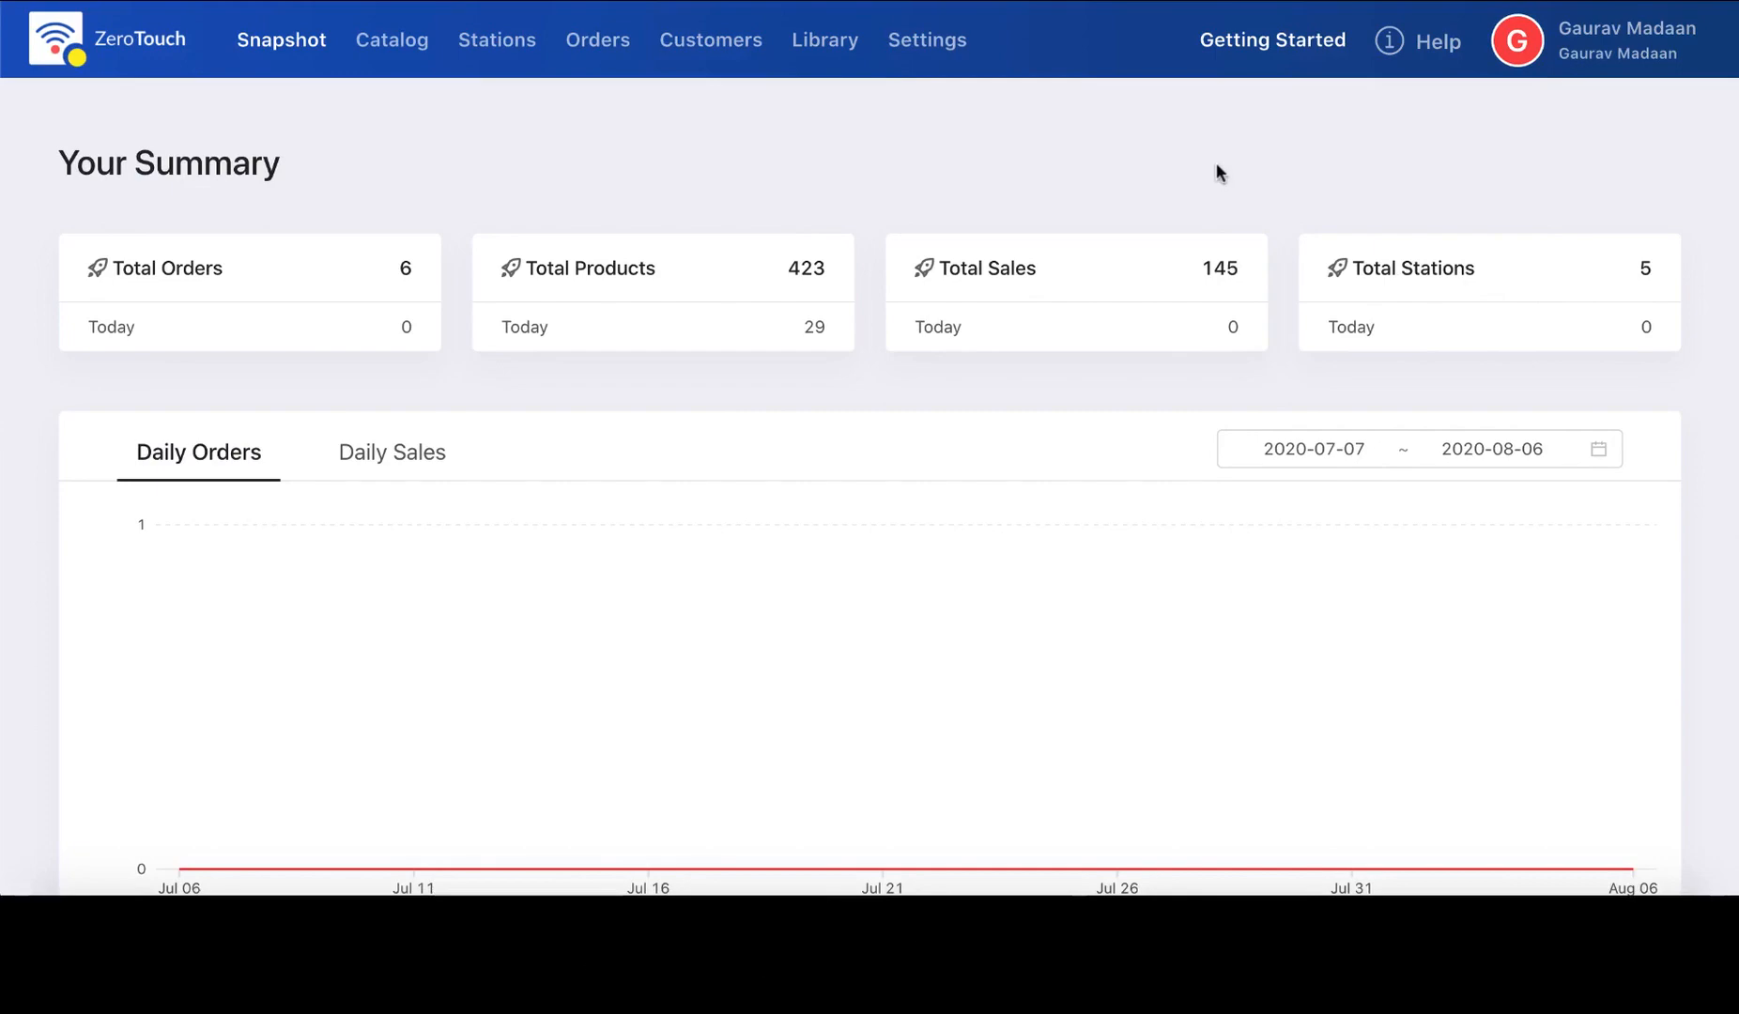
Open the brand setup step of the Getting Started guide and review the basic settings for logo, brand name and colour theme.
click(1283, 60)
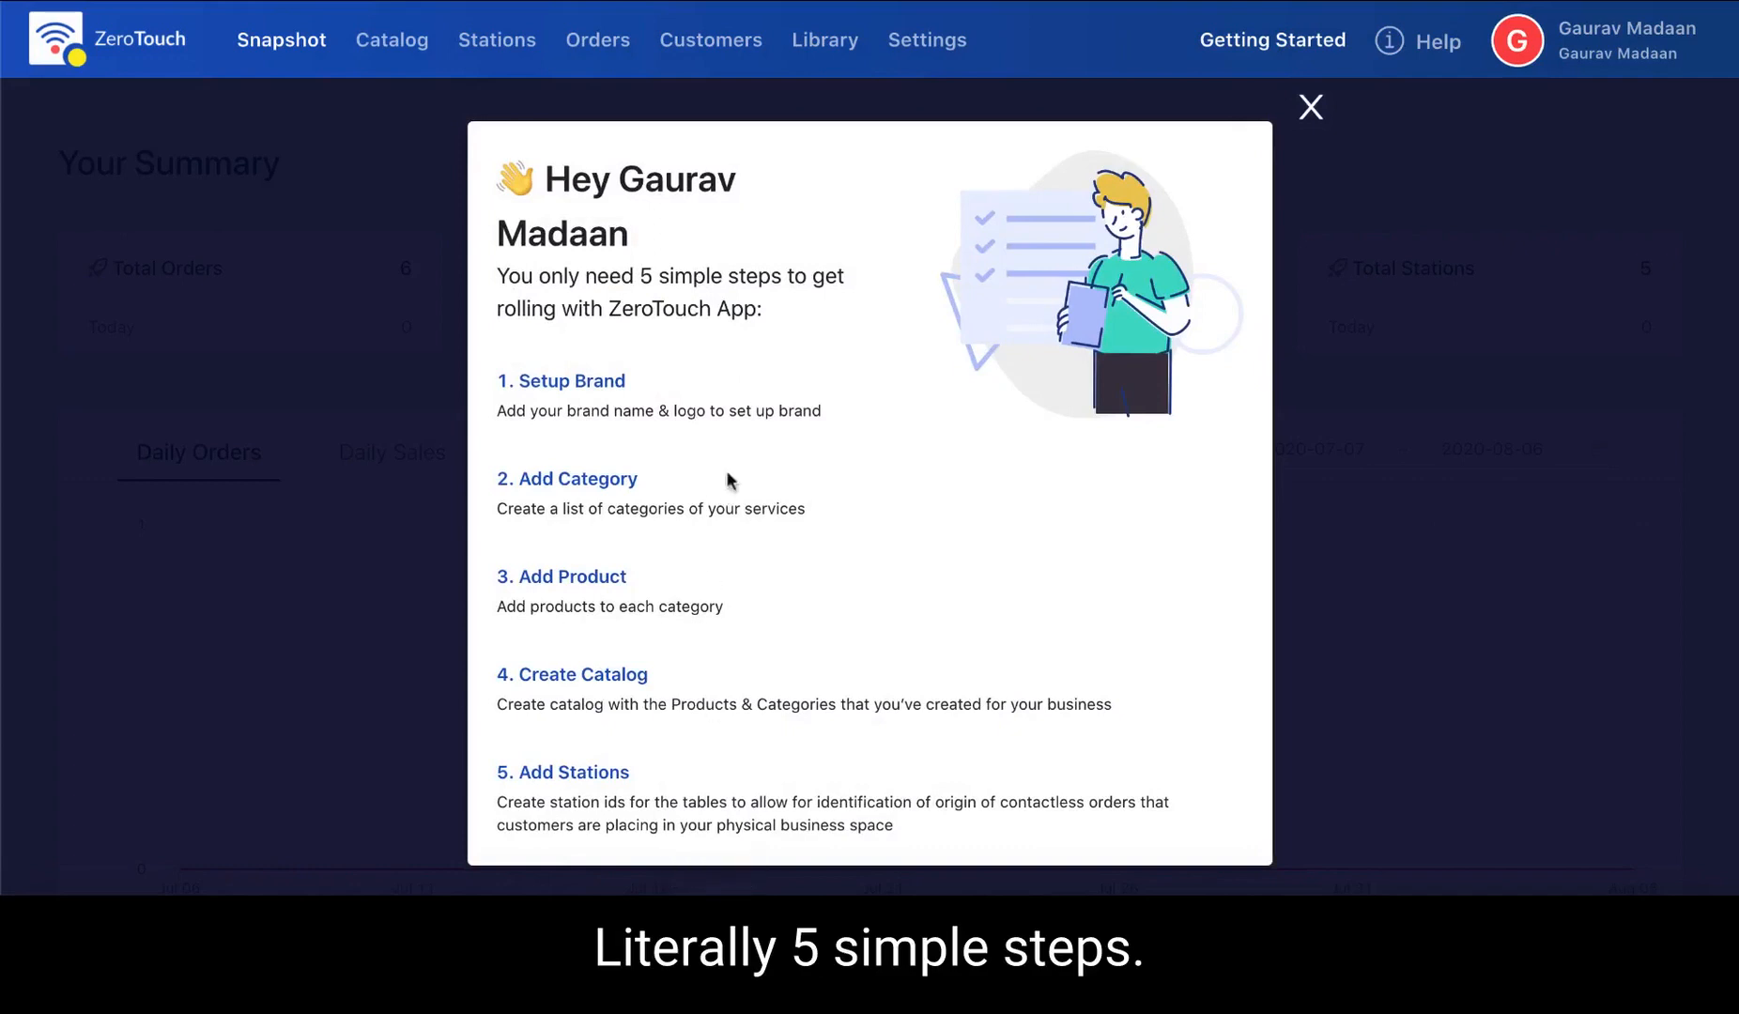
click(583, 381)
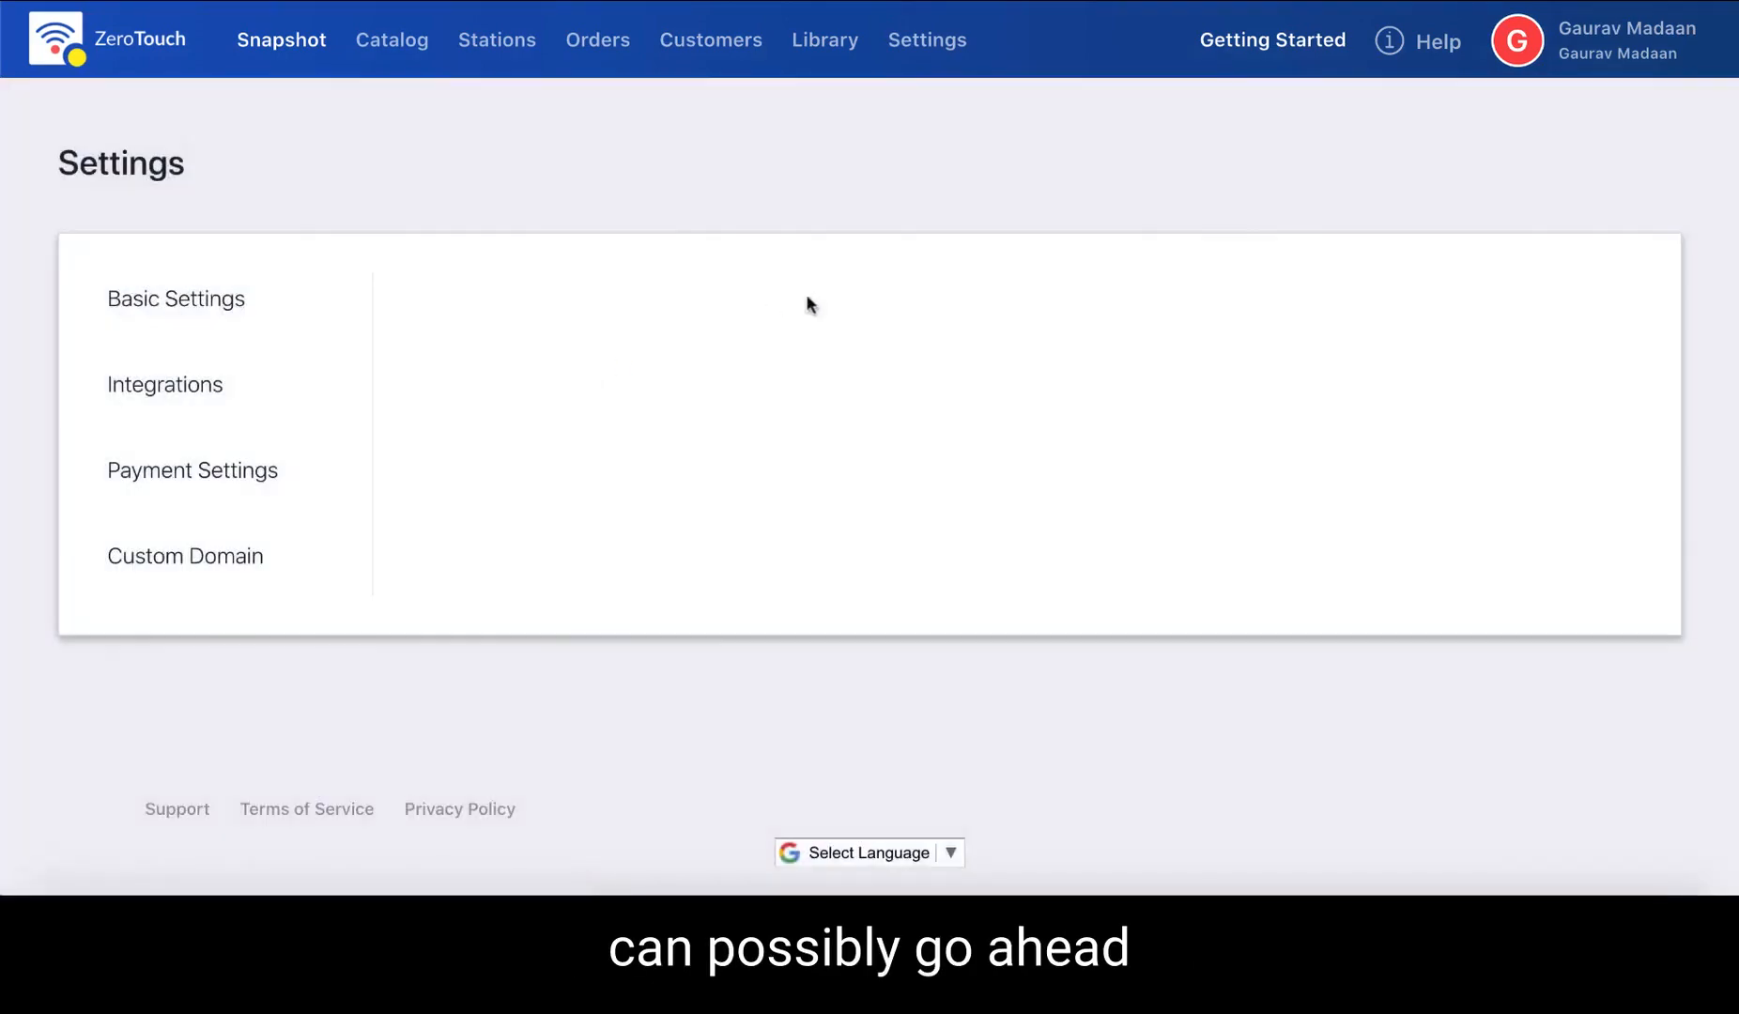
click(208, 296)
scroll(780, 329, down, 2)
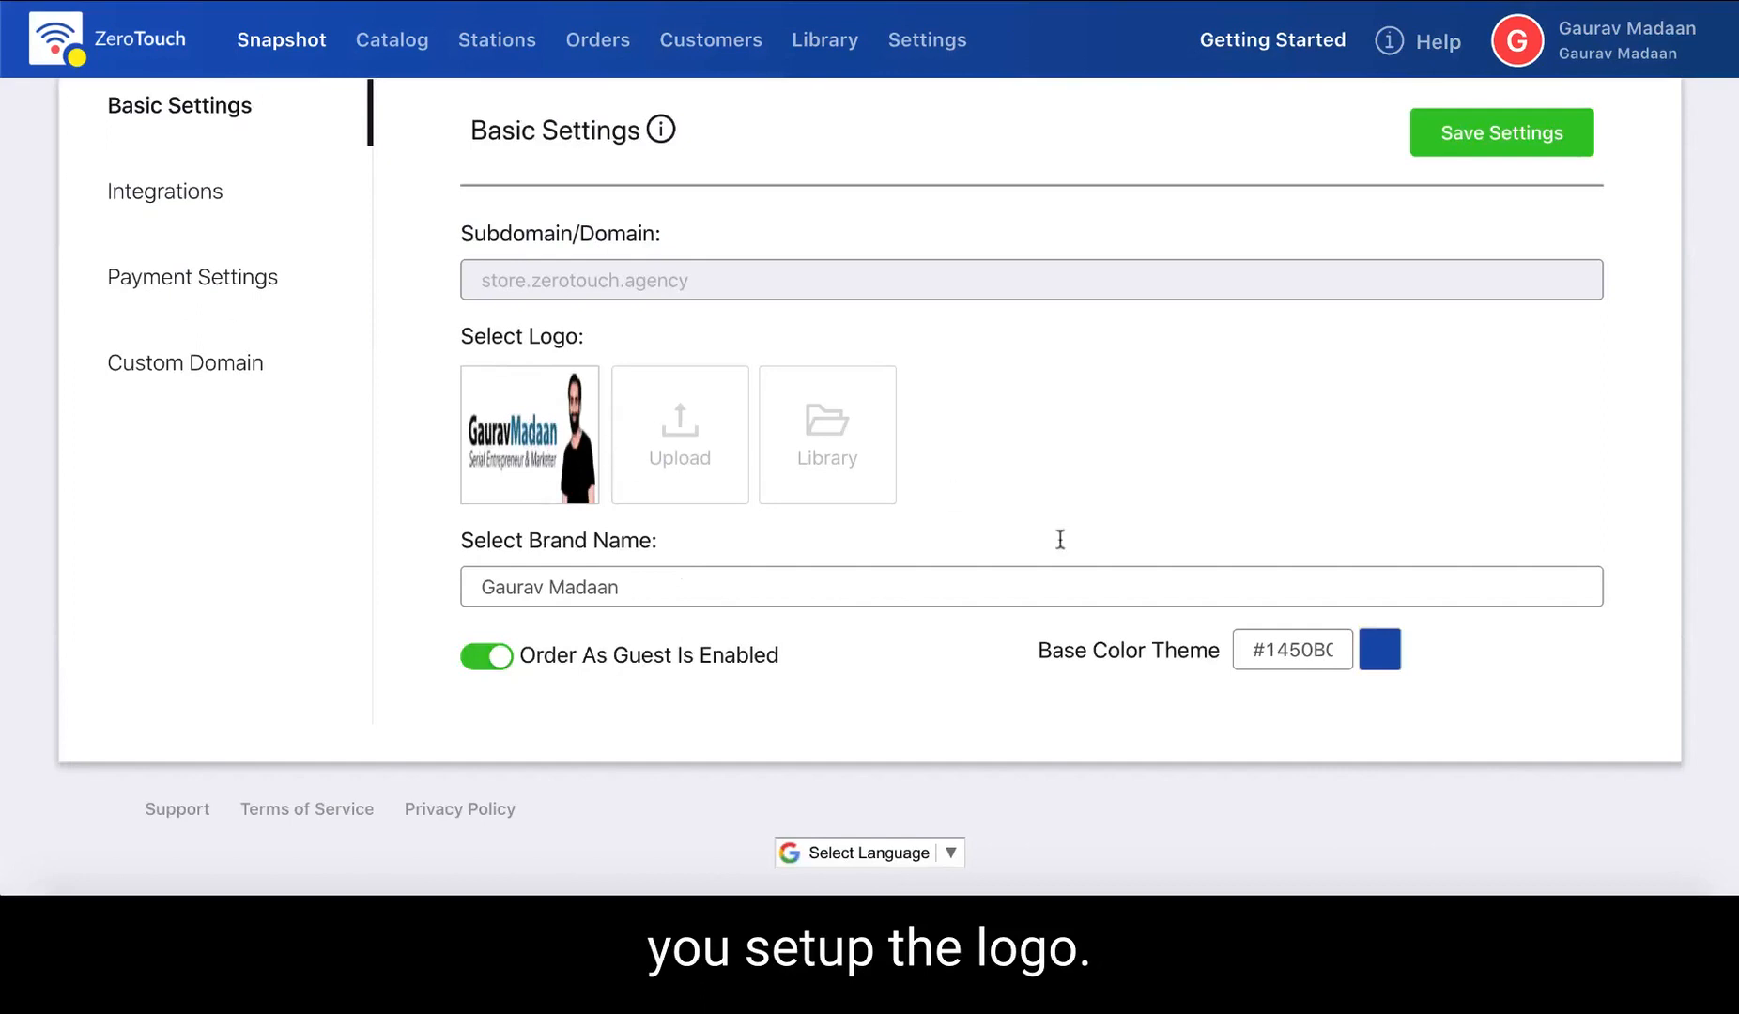
scroll(1080, 563, up, 1)
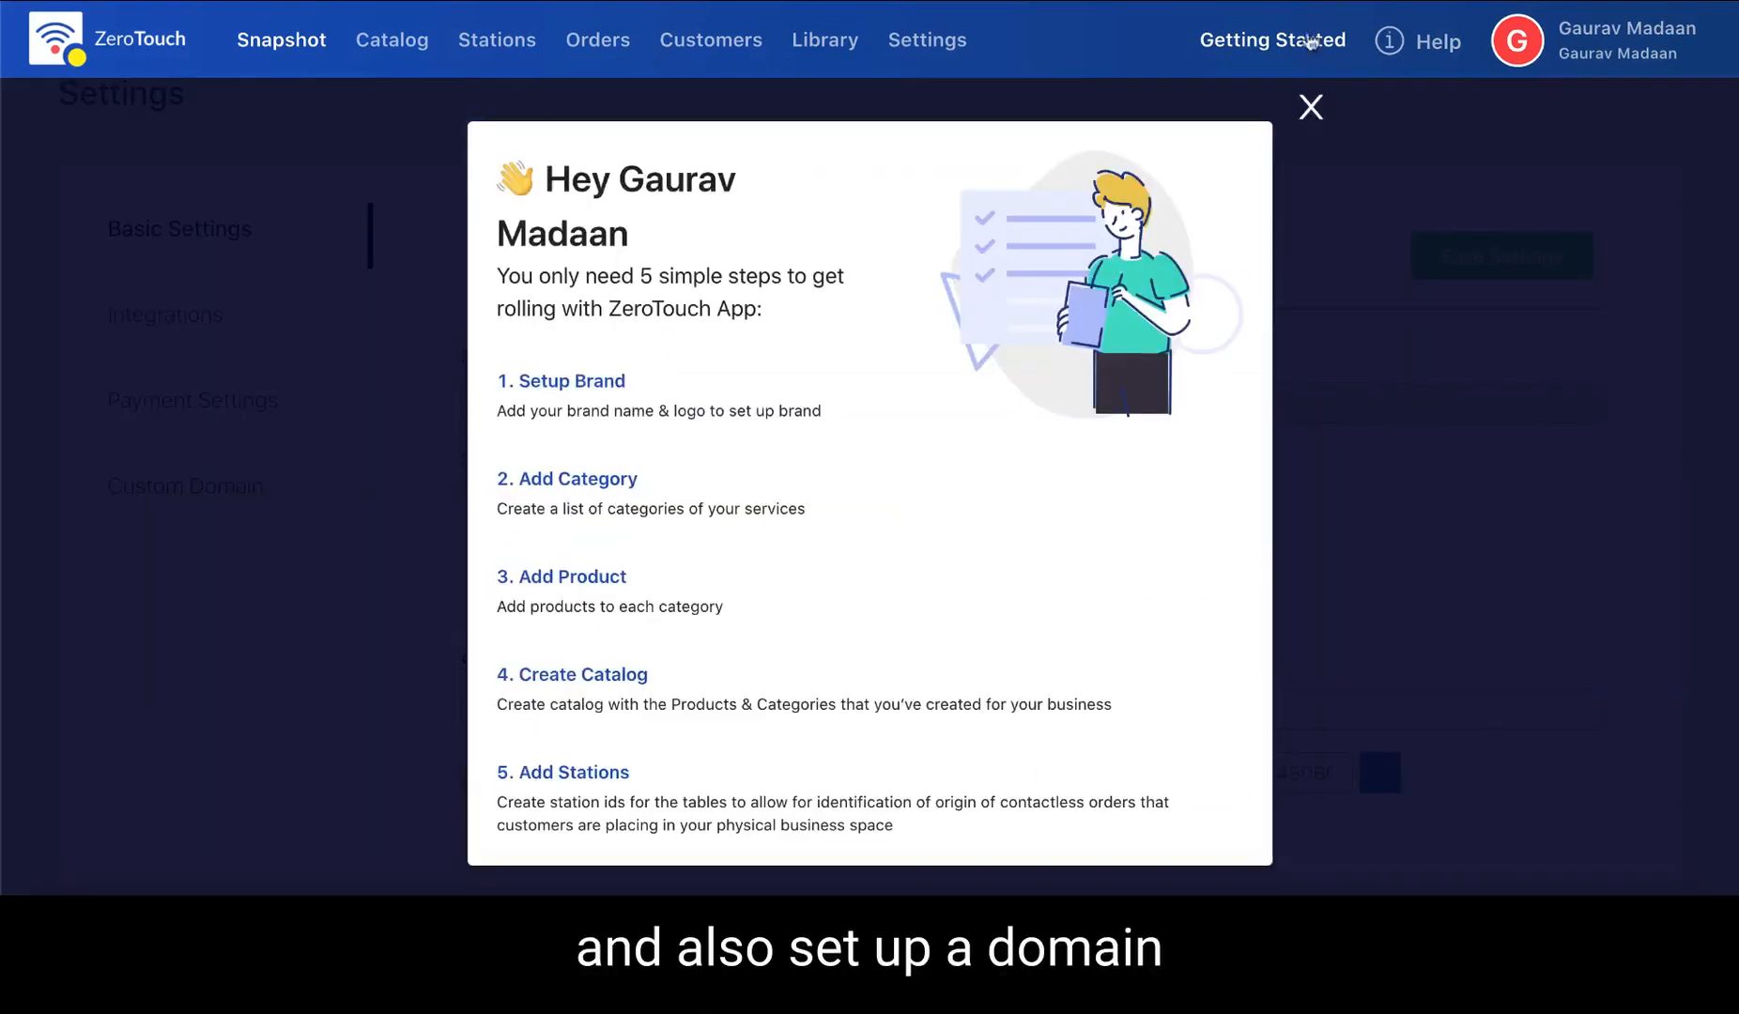
Review the custom domain settings and the instructions for pointing a domain, and reopen the Getting Started guide.
click(1310, 106)
click(94, 480)
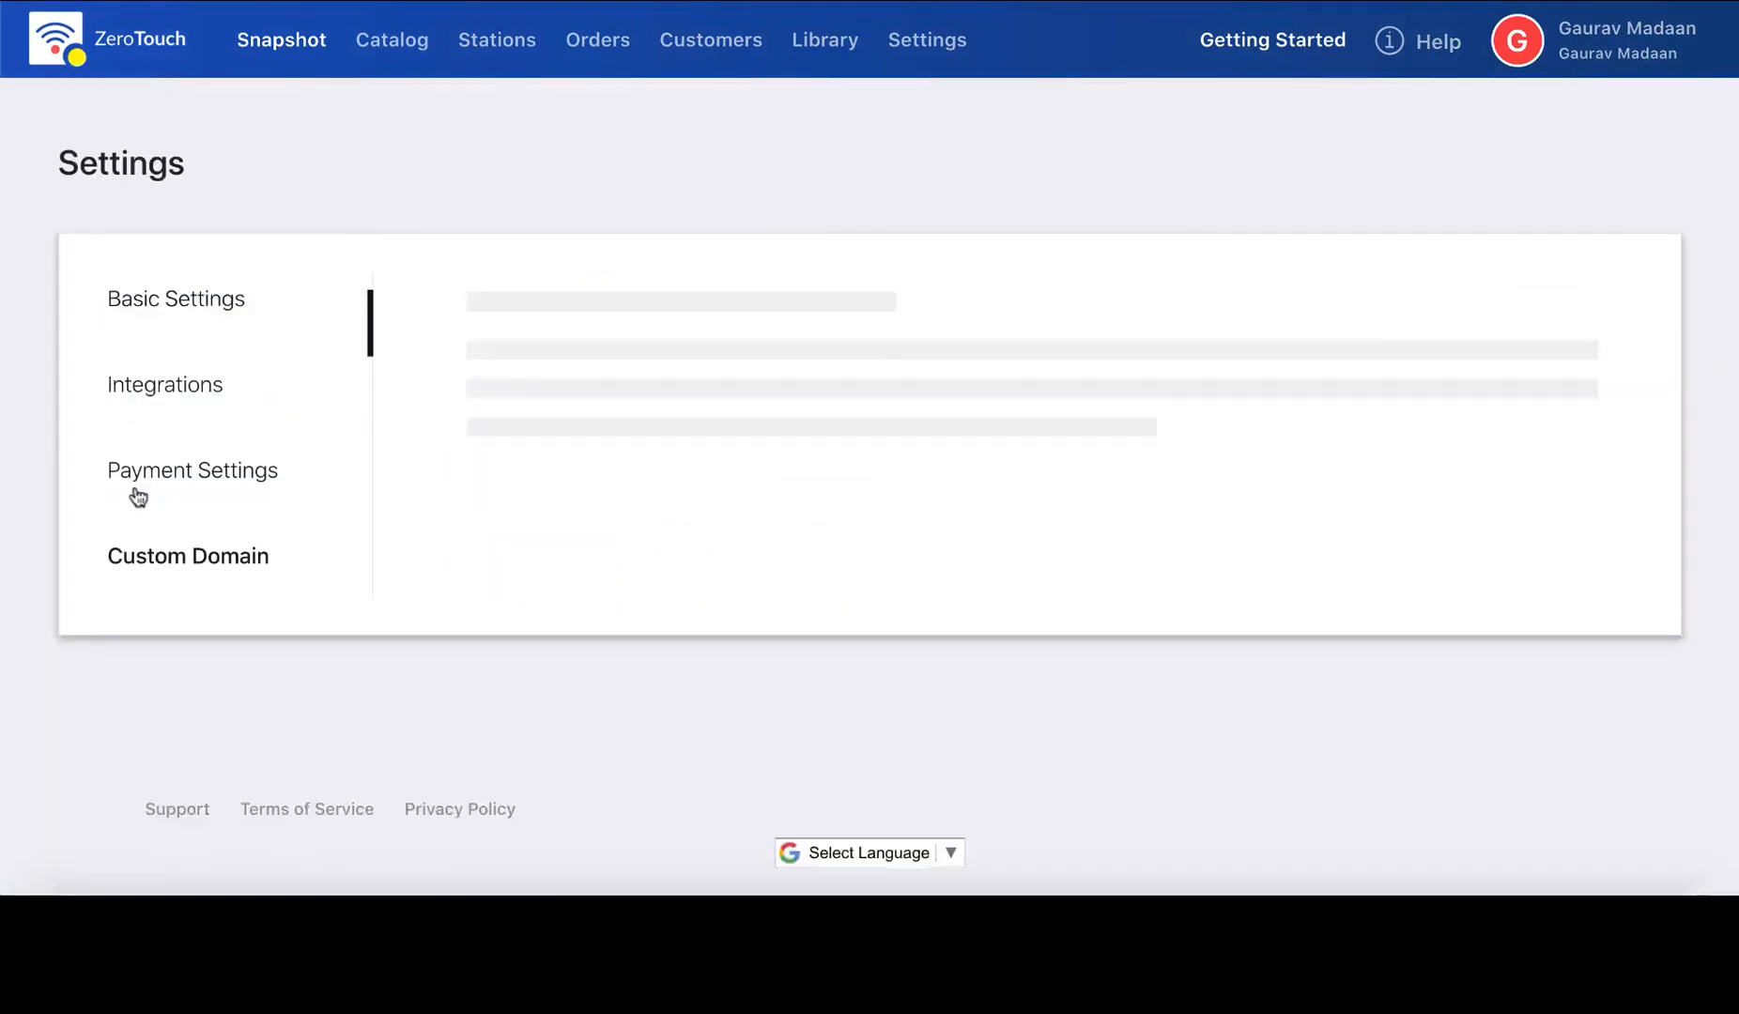
scroll(852, 544, down, 2)
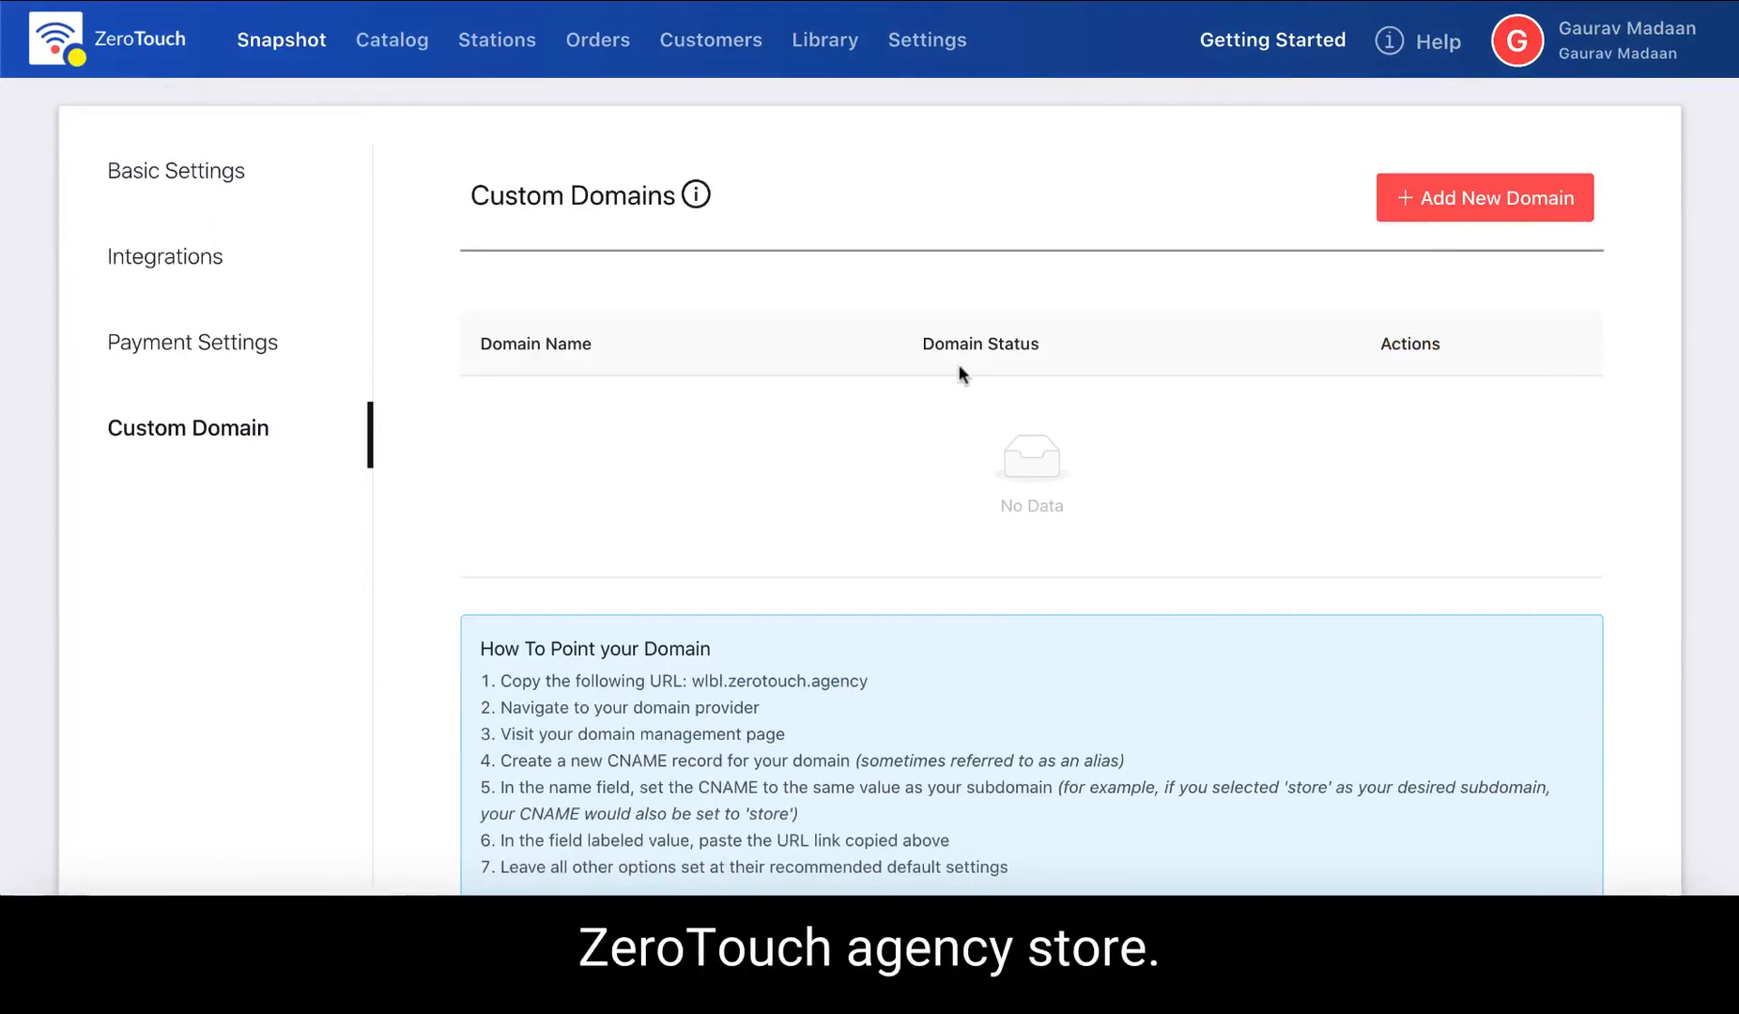
scroll(958, 369, up, 2)
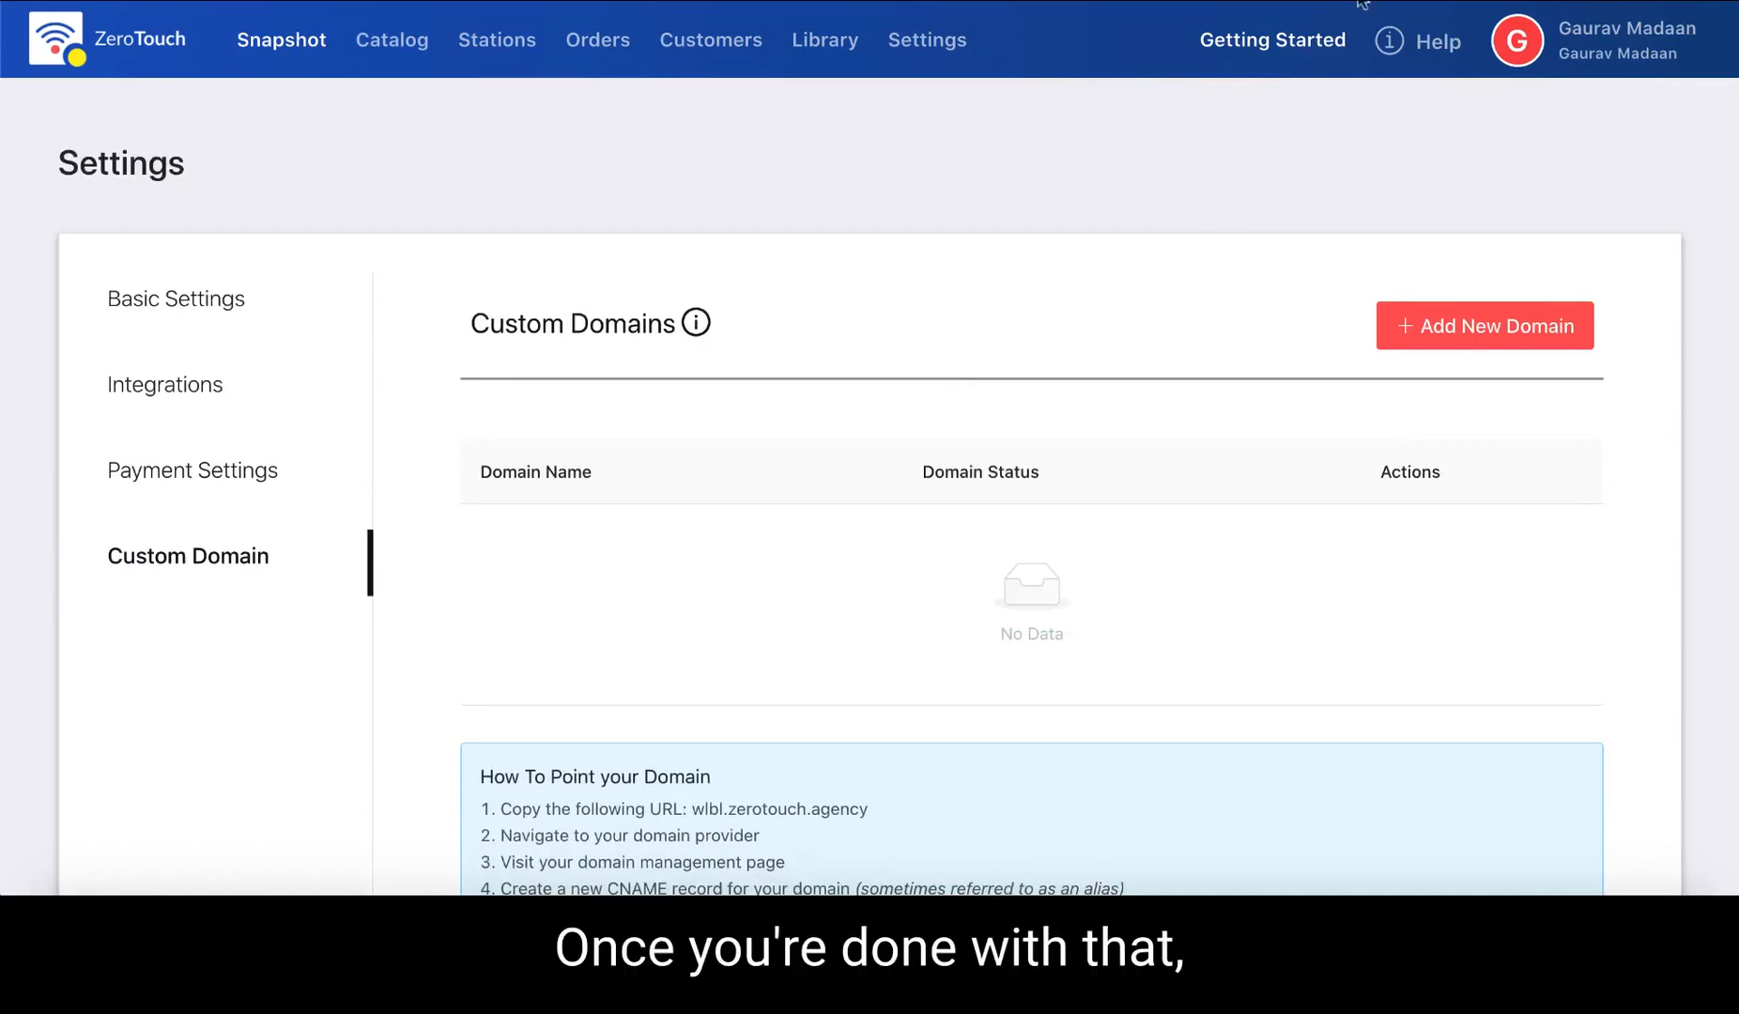
click(1316, 49)
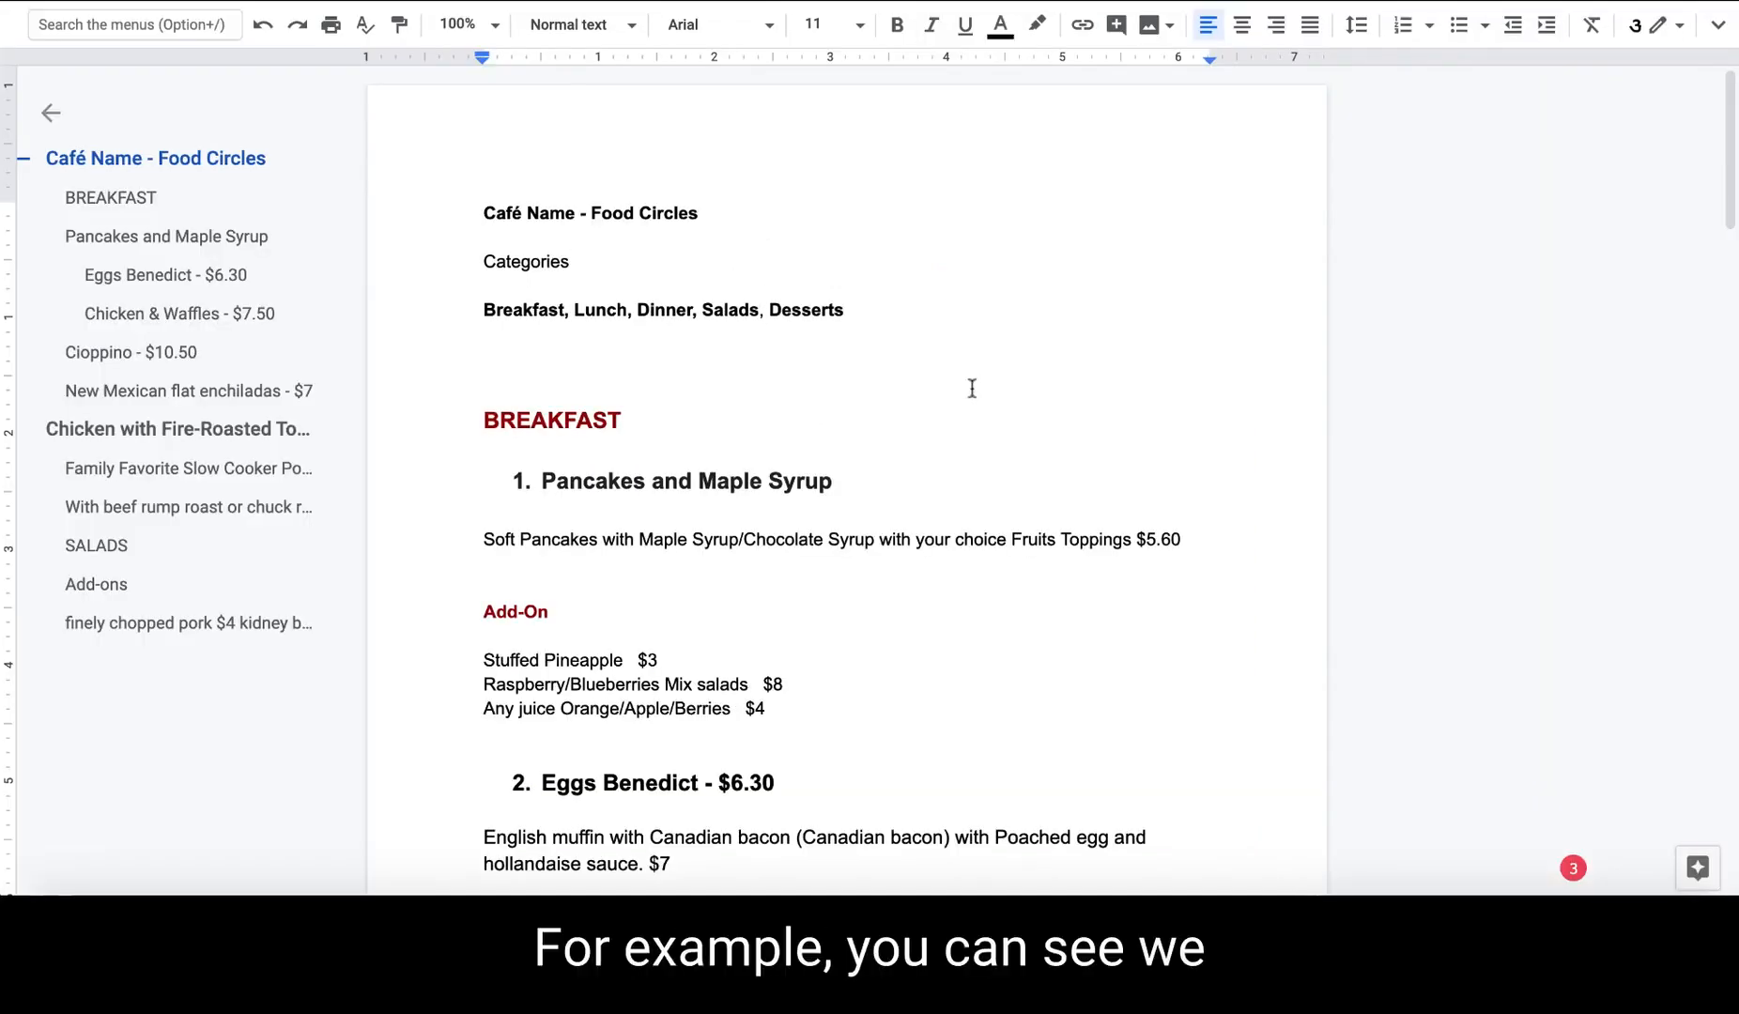
Examine the Food Circles menu document in Google Docs for the café name, the categories and the dishes within them.
drag(484, 211, 703, 230)
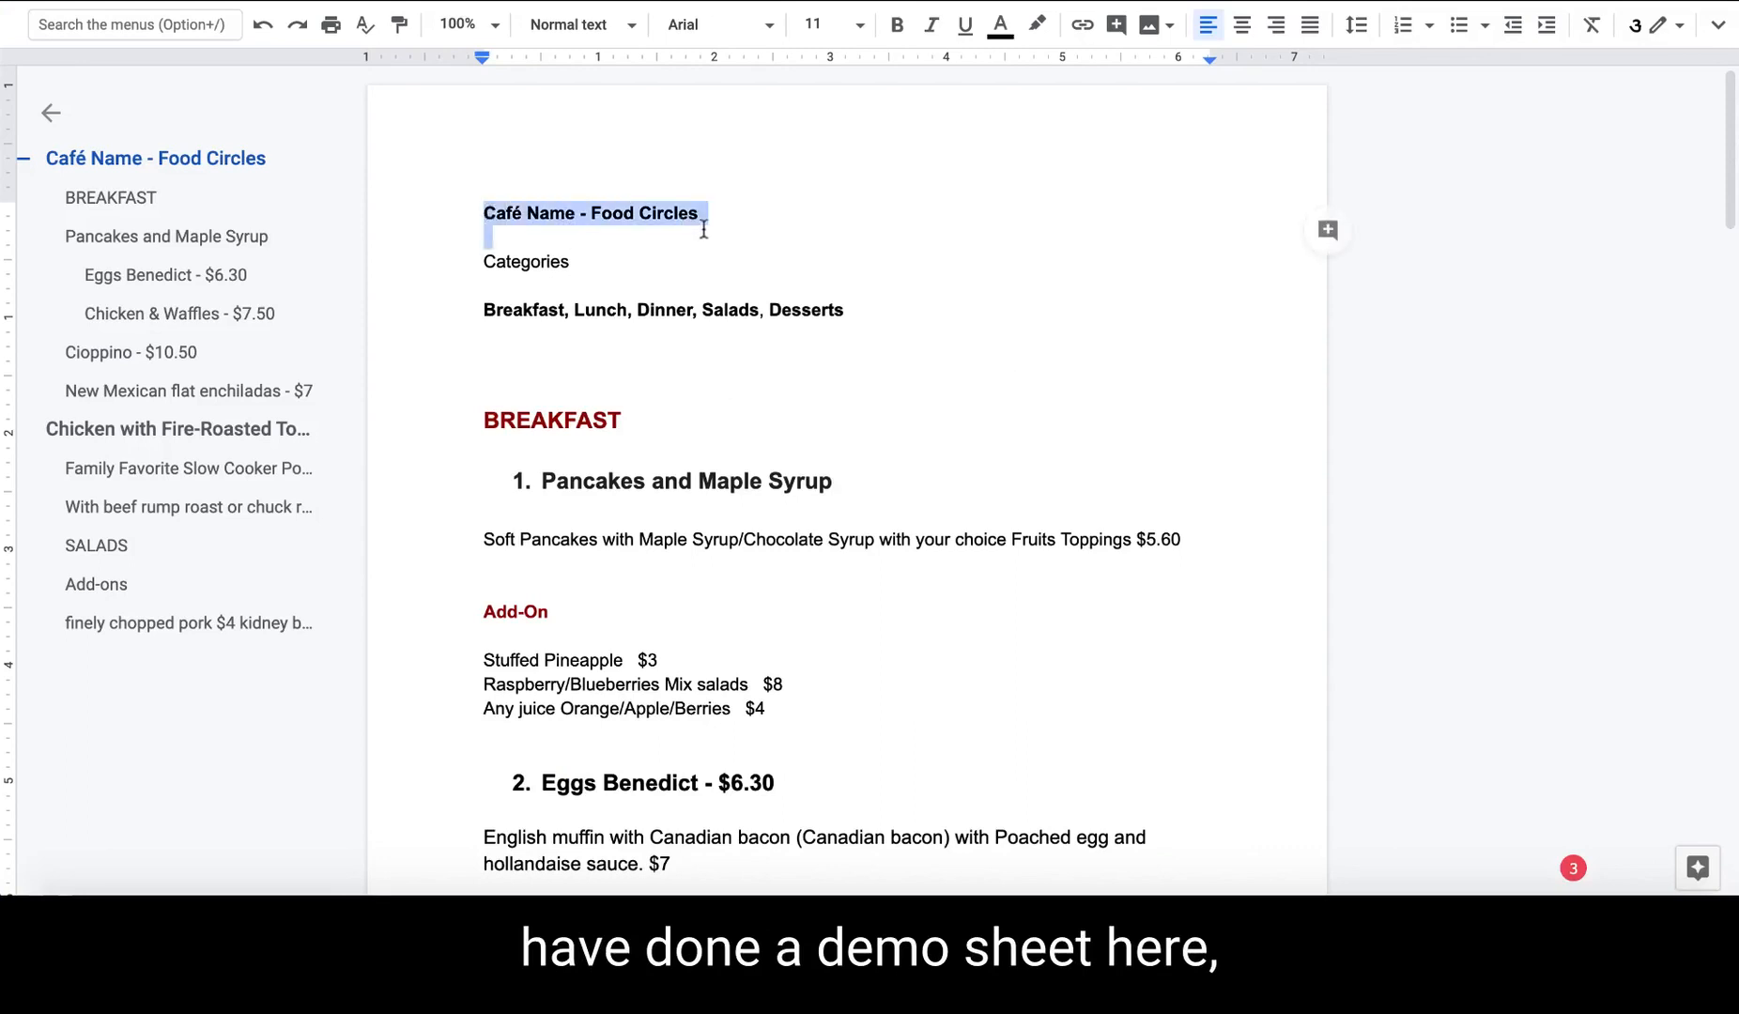
click(798, 251)
drag(486, 217, 712, 217)
click(614, 222)
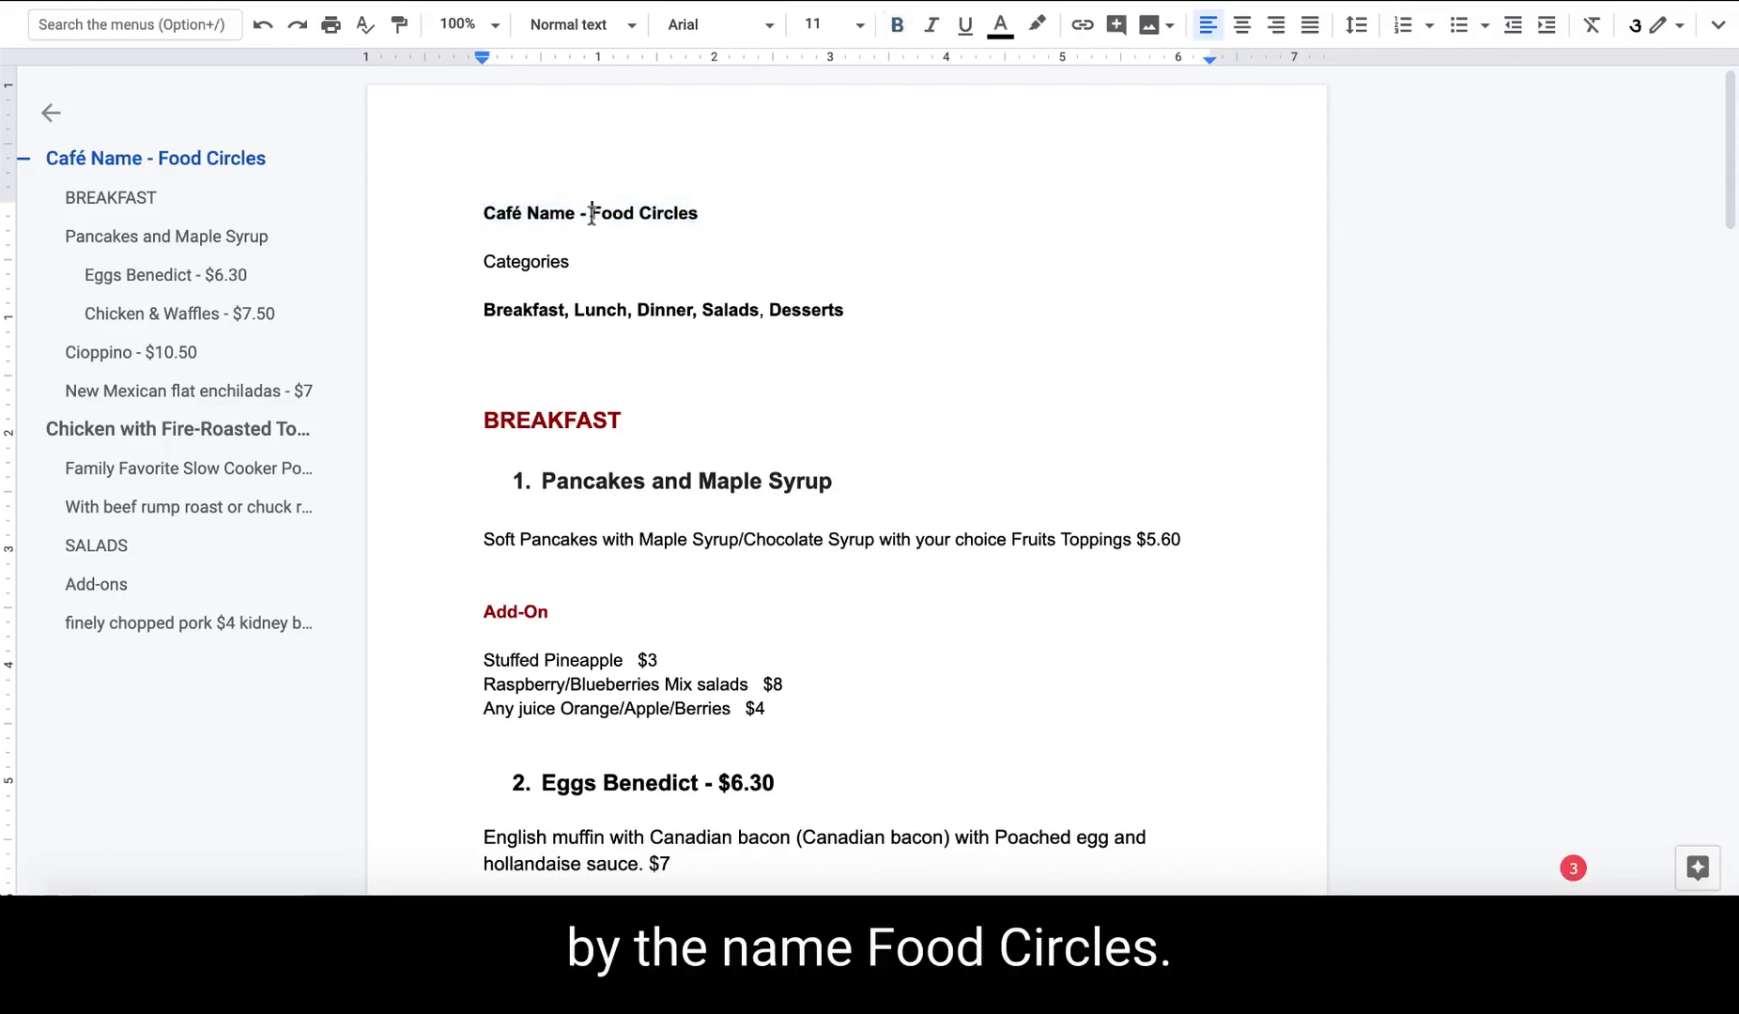
drag(590, 215, 723, 220)
click(702, 265)
drag(582, 262, 462, 266)
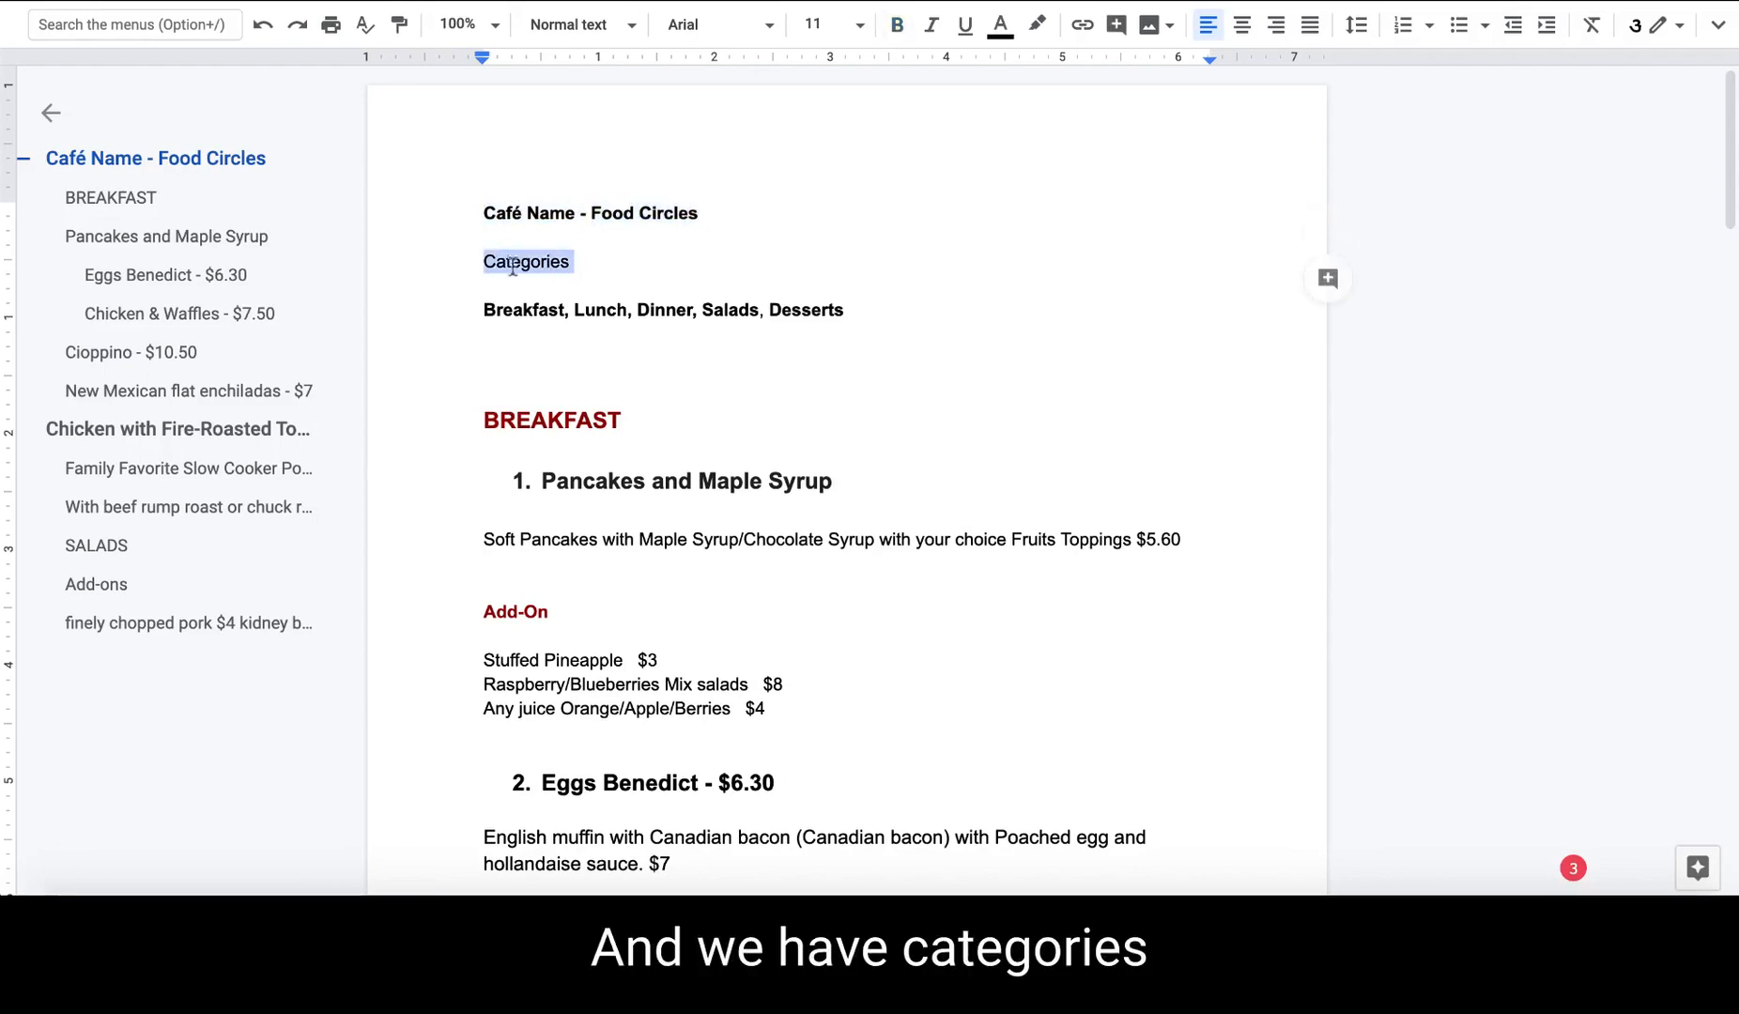
click(672, 283)
scroll(733, 402, down, 8)
scroll(733, 402, down, 10)
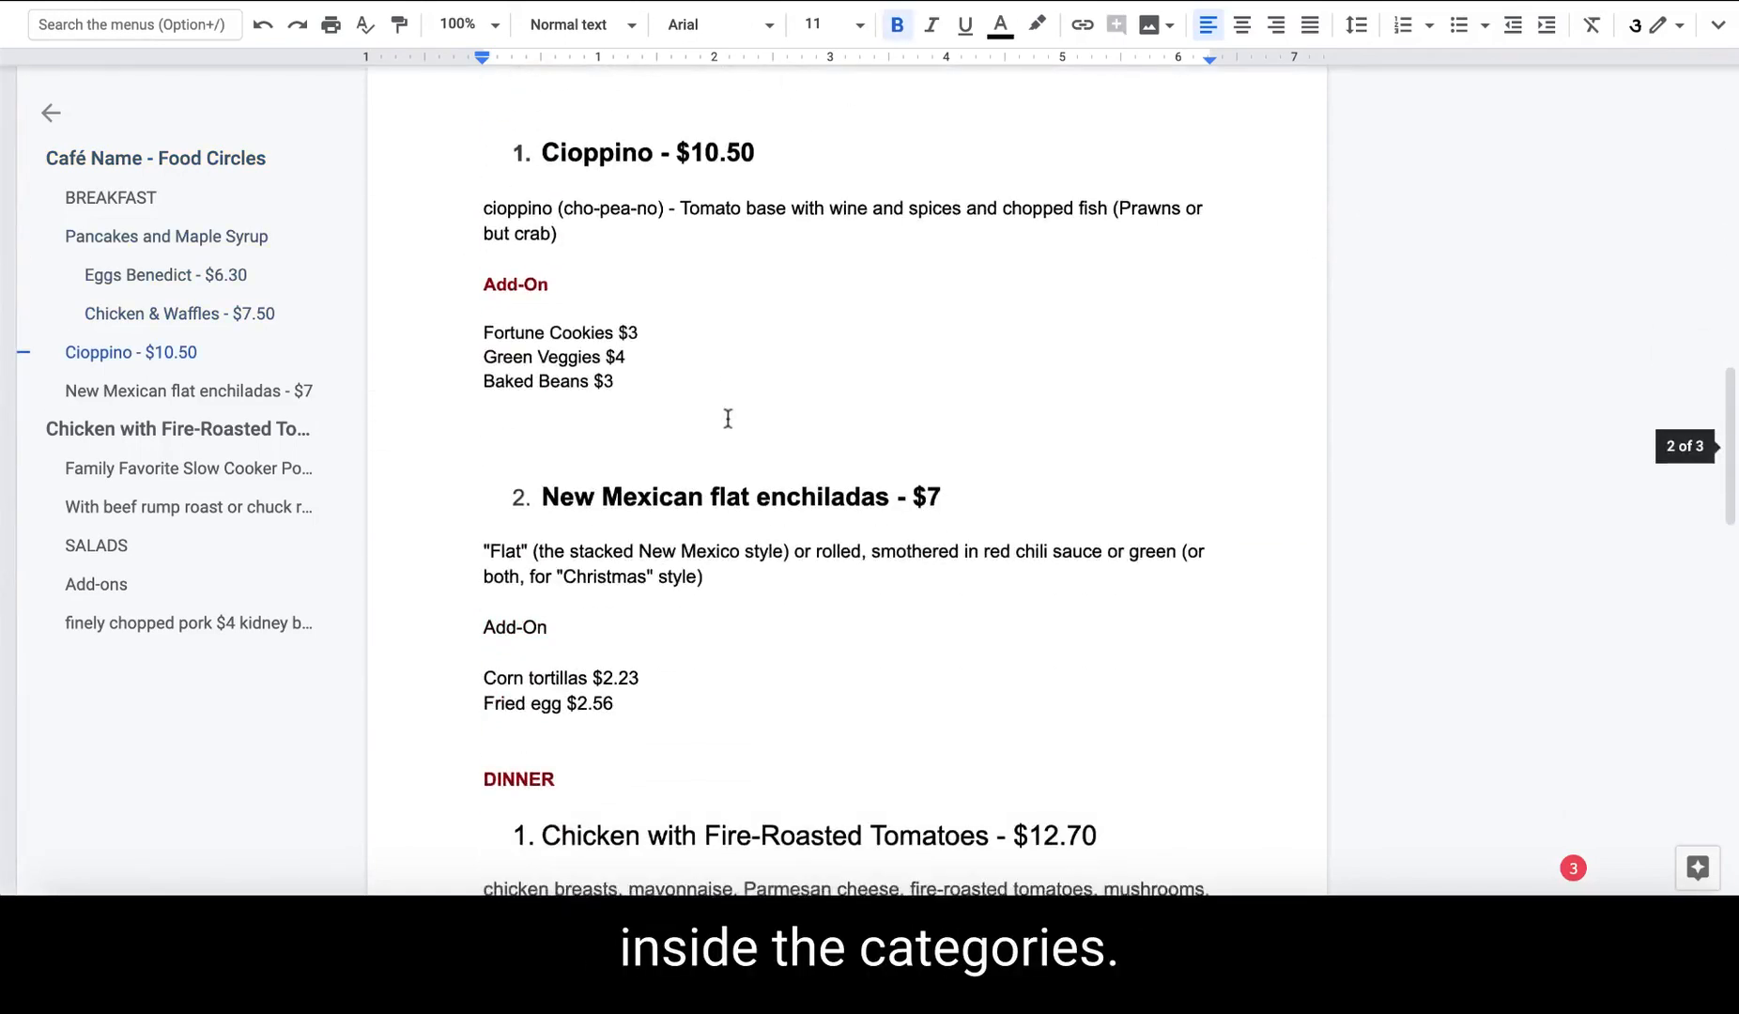
scroll(733, 367, down, 11)
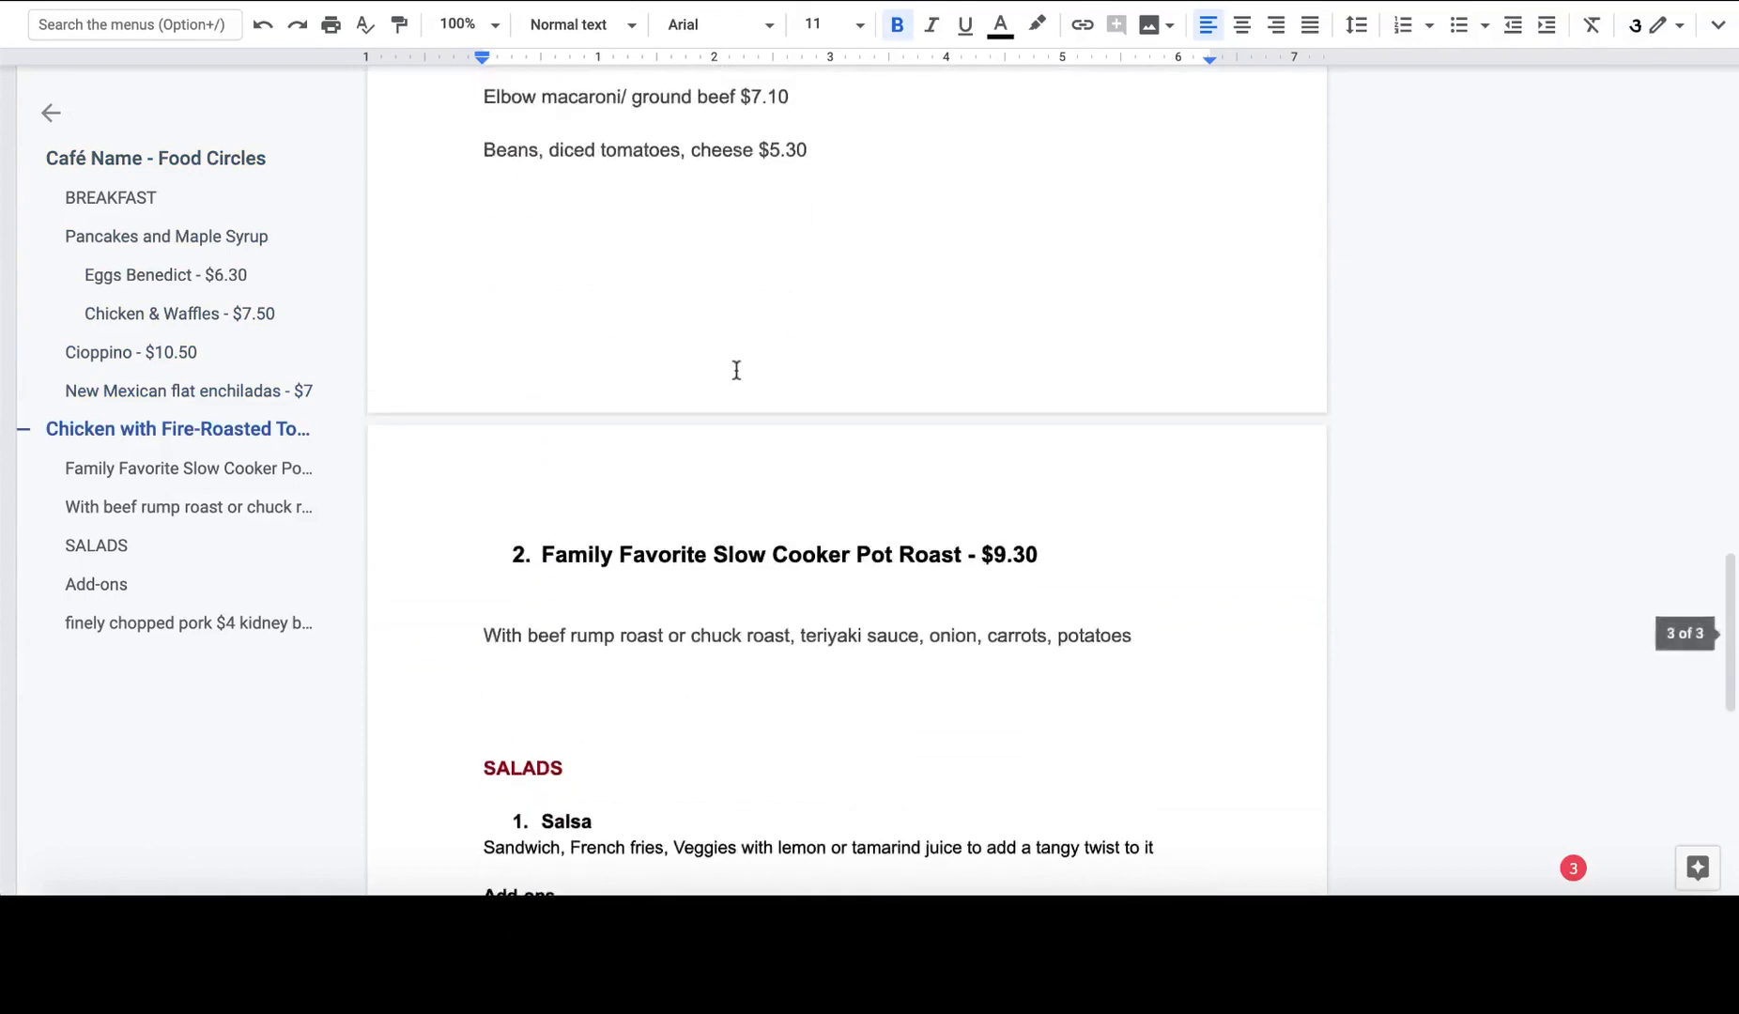
scroll(733, 369, up, 20)
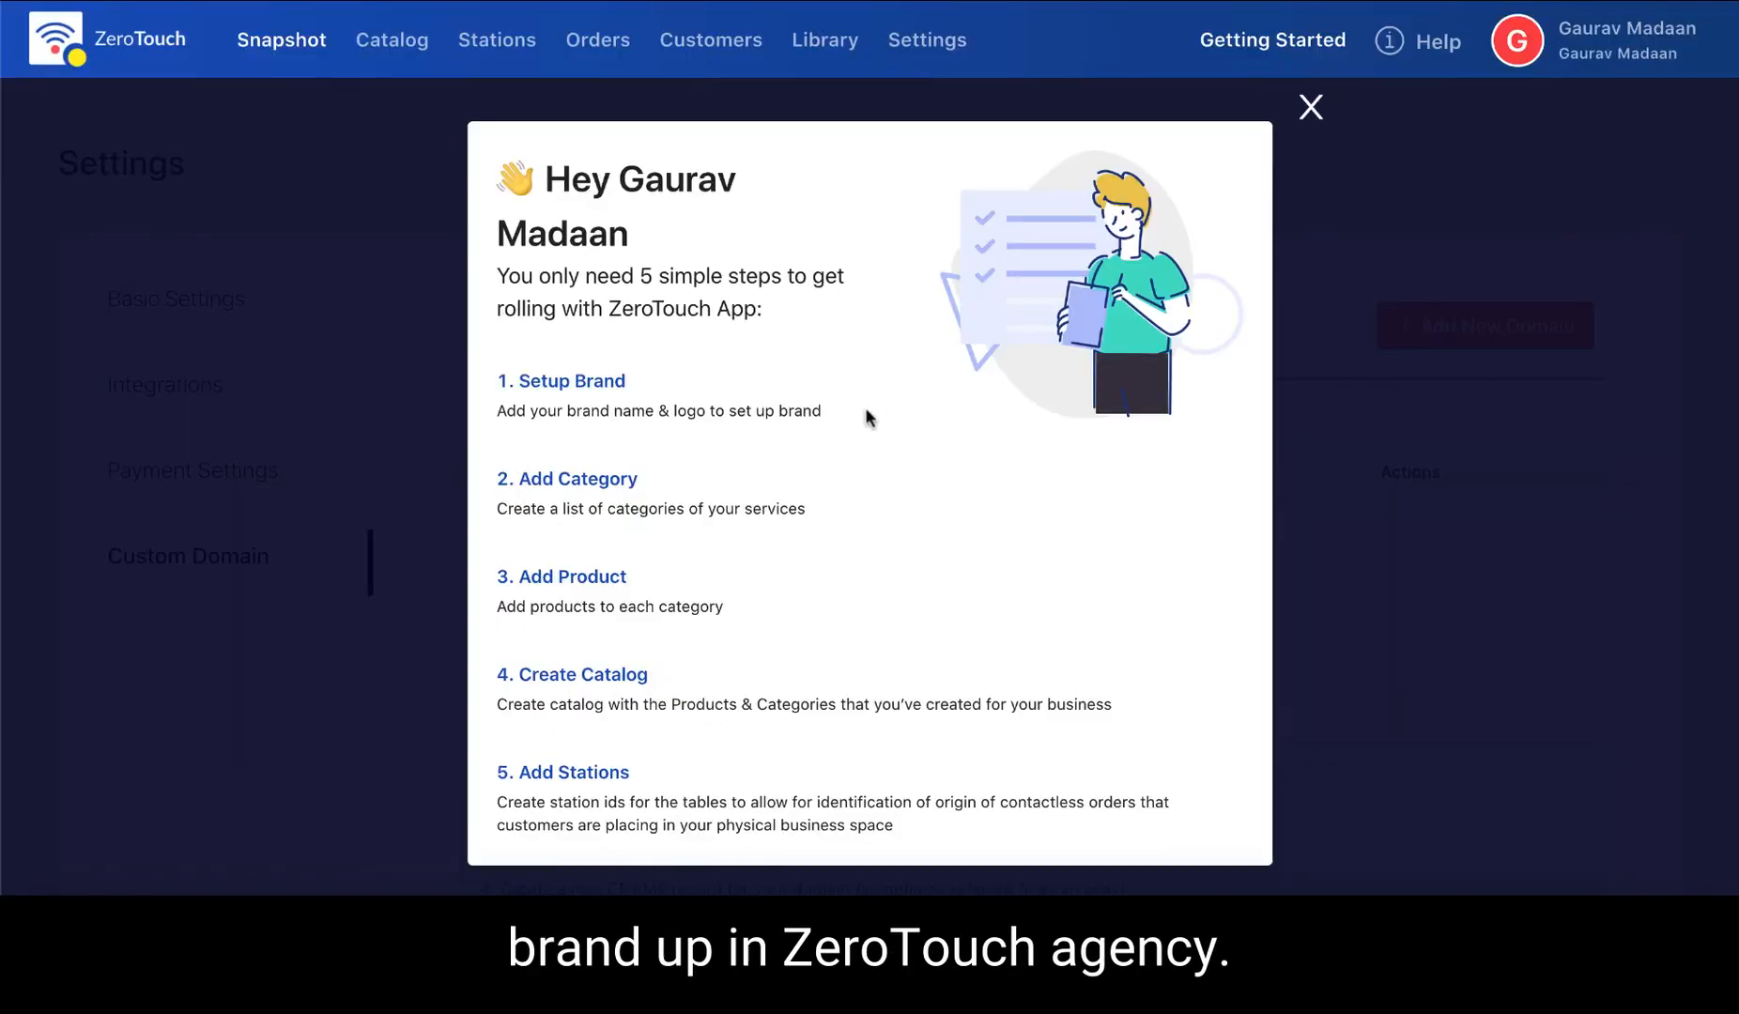
Go to the category list from the Add Category step of the ZeroTouch guide and start a new category.
click(565, 481)
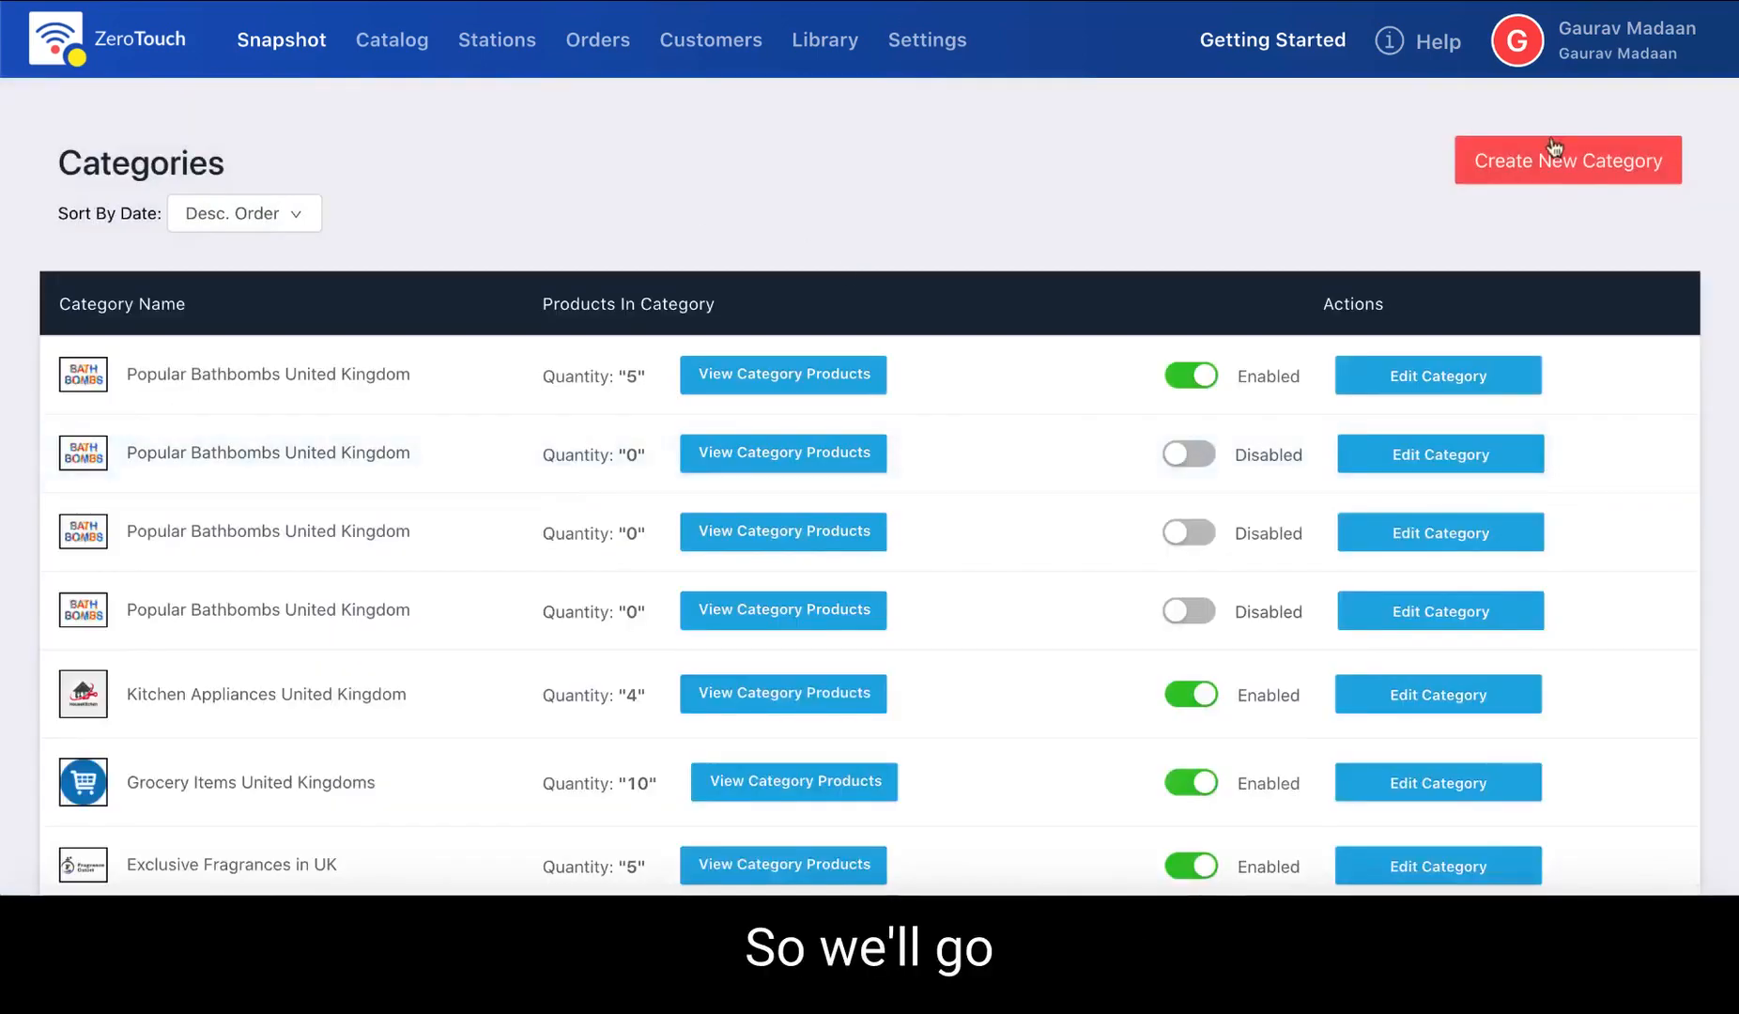
scroll(1100, 384, down, 5)
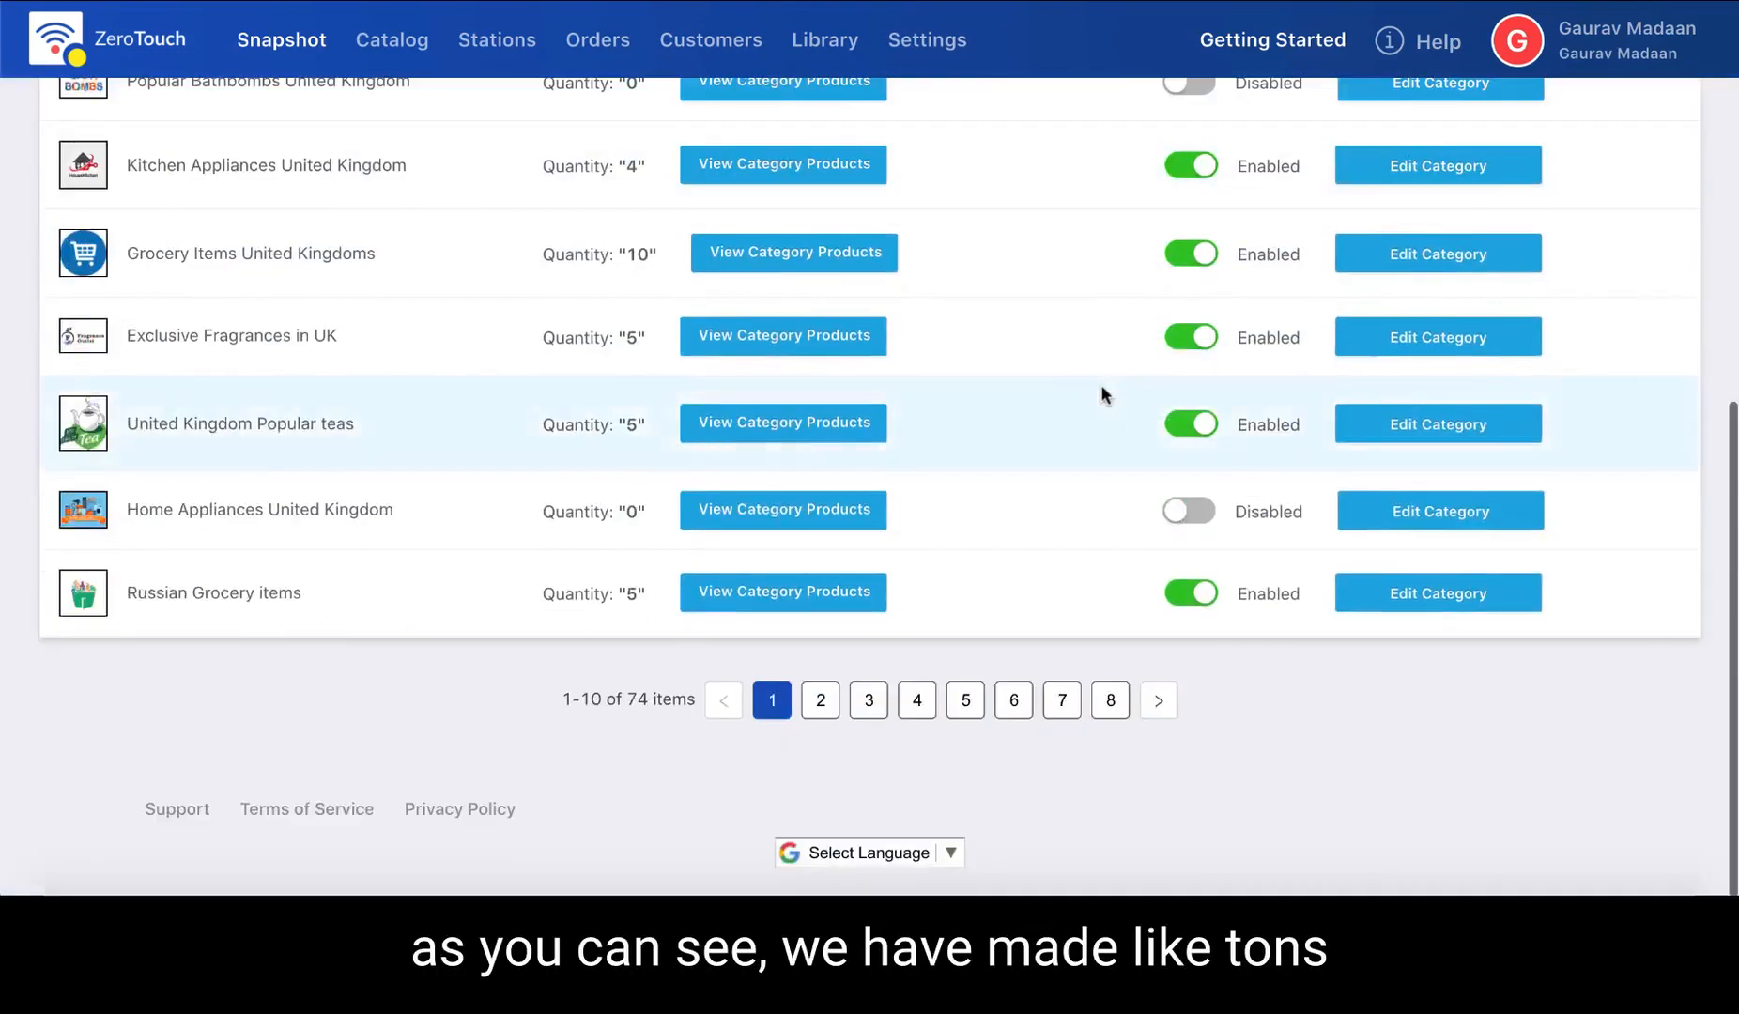
scroll(1100, 384, up, 5)
click(1553, 172)
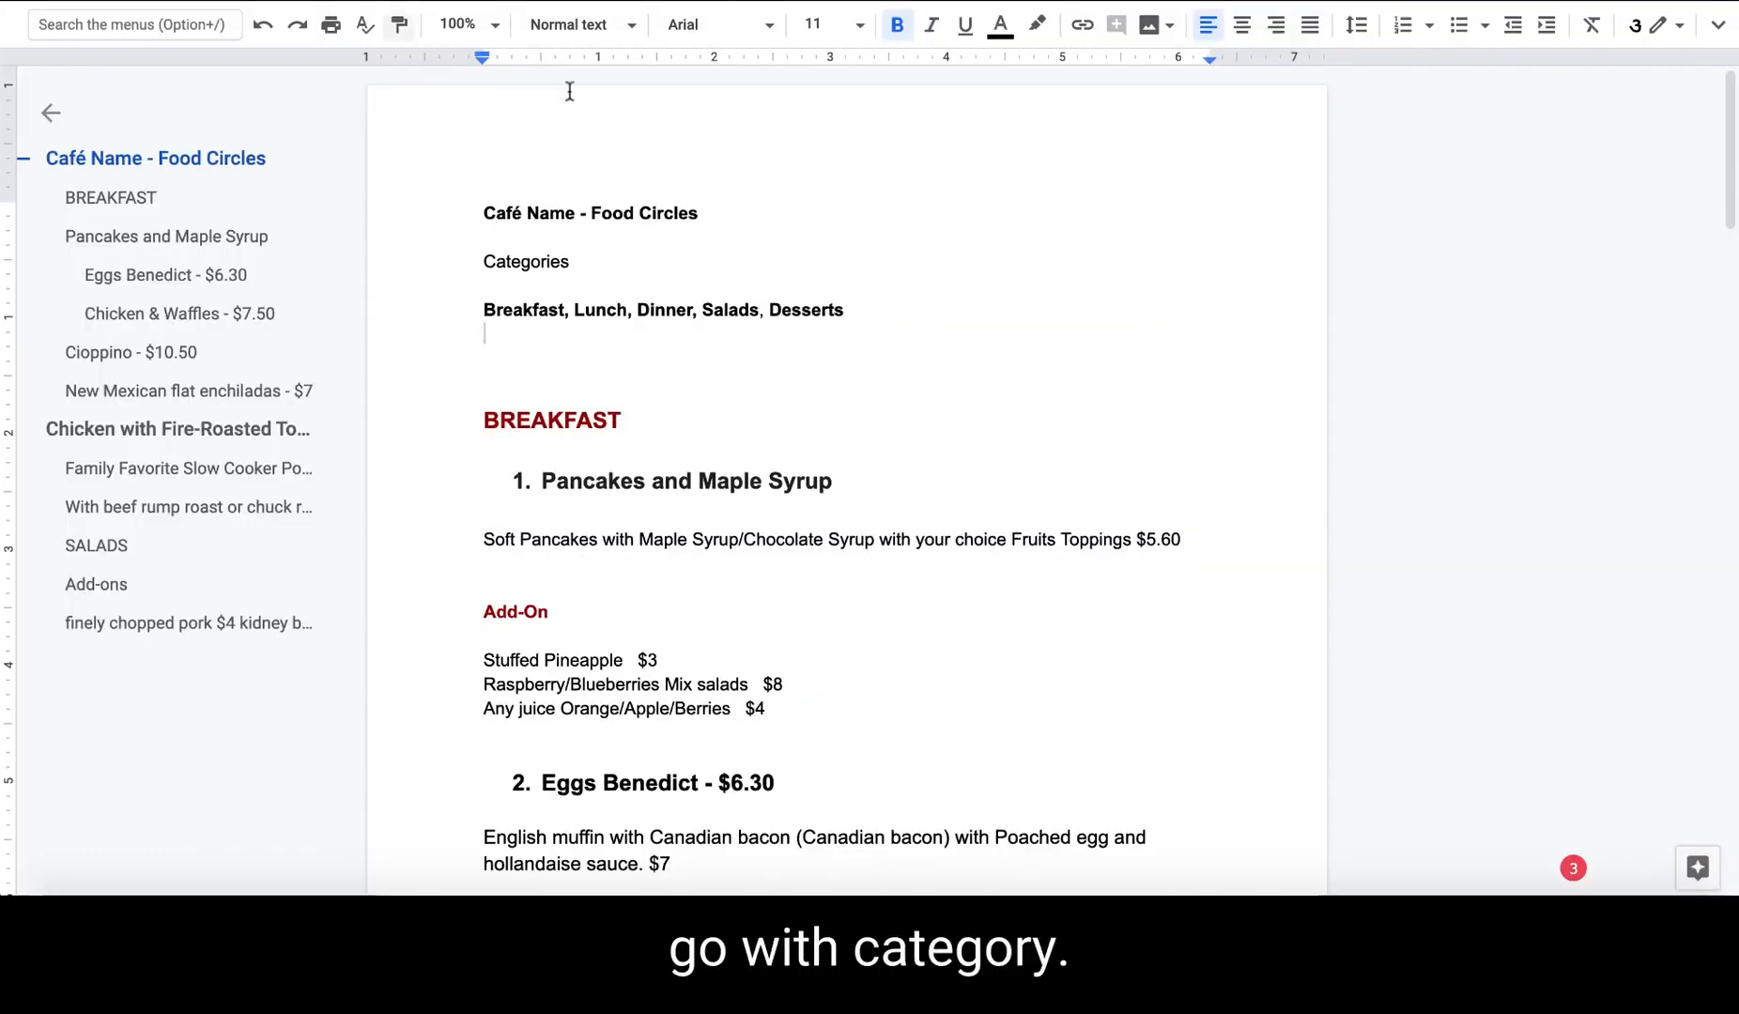
Look up the first category, BREAKFAST, in the Food Circles menu document.
scroll(752, 435, down, 3)
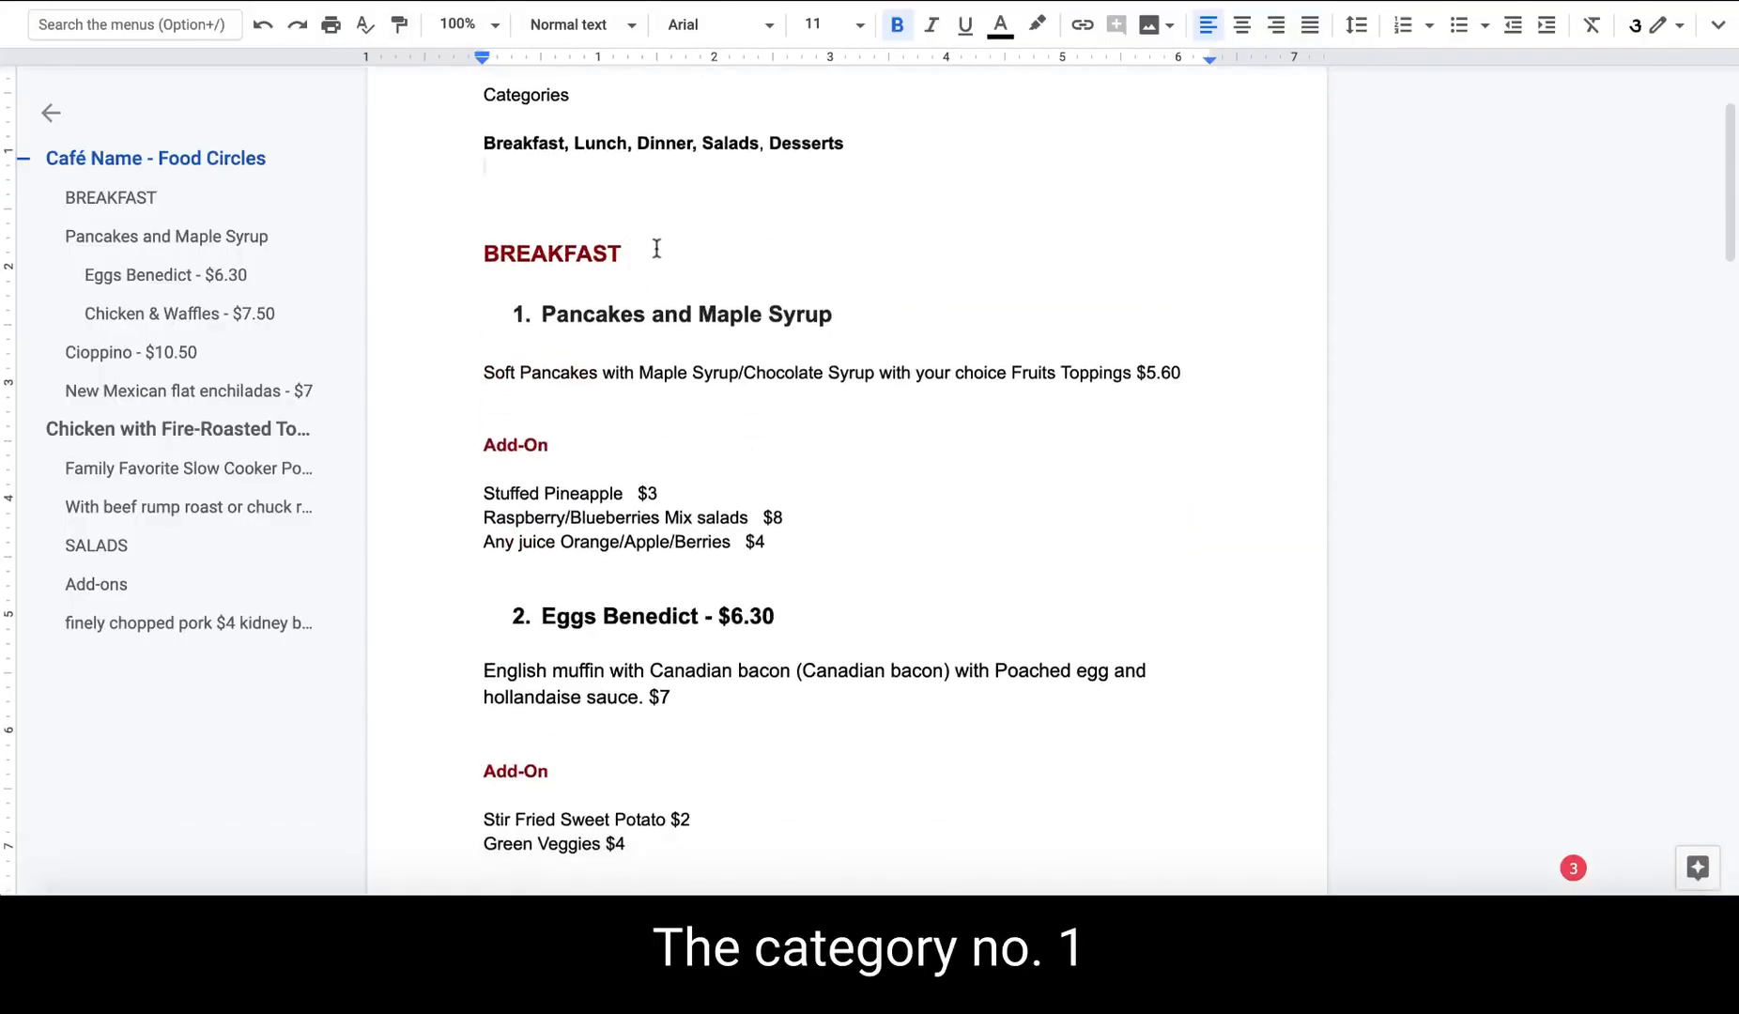
drag(656, 249, 438, 245)
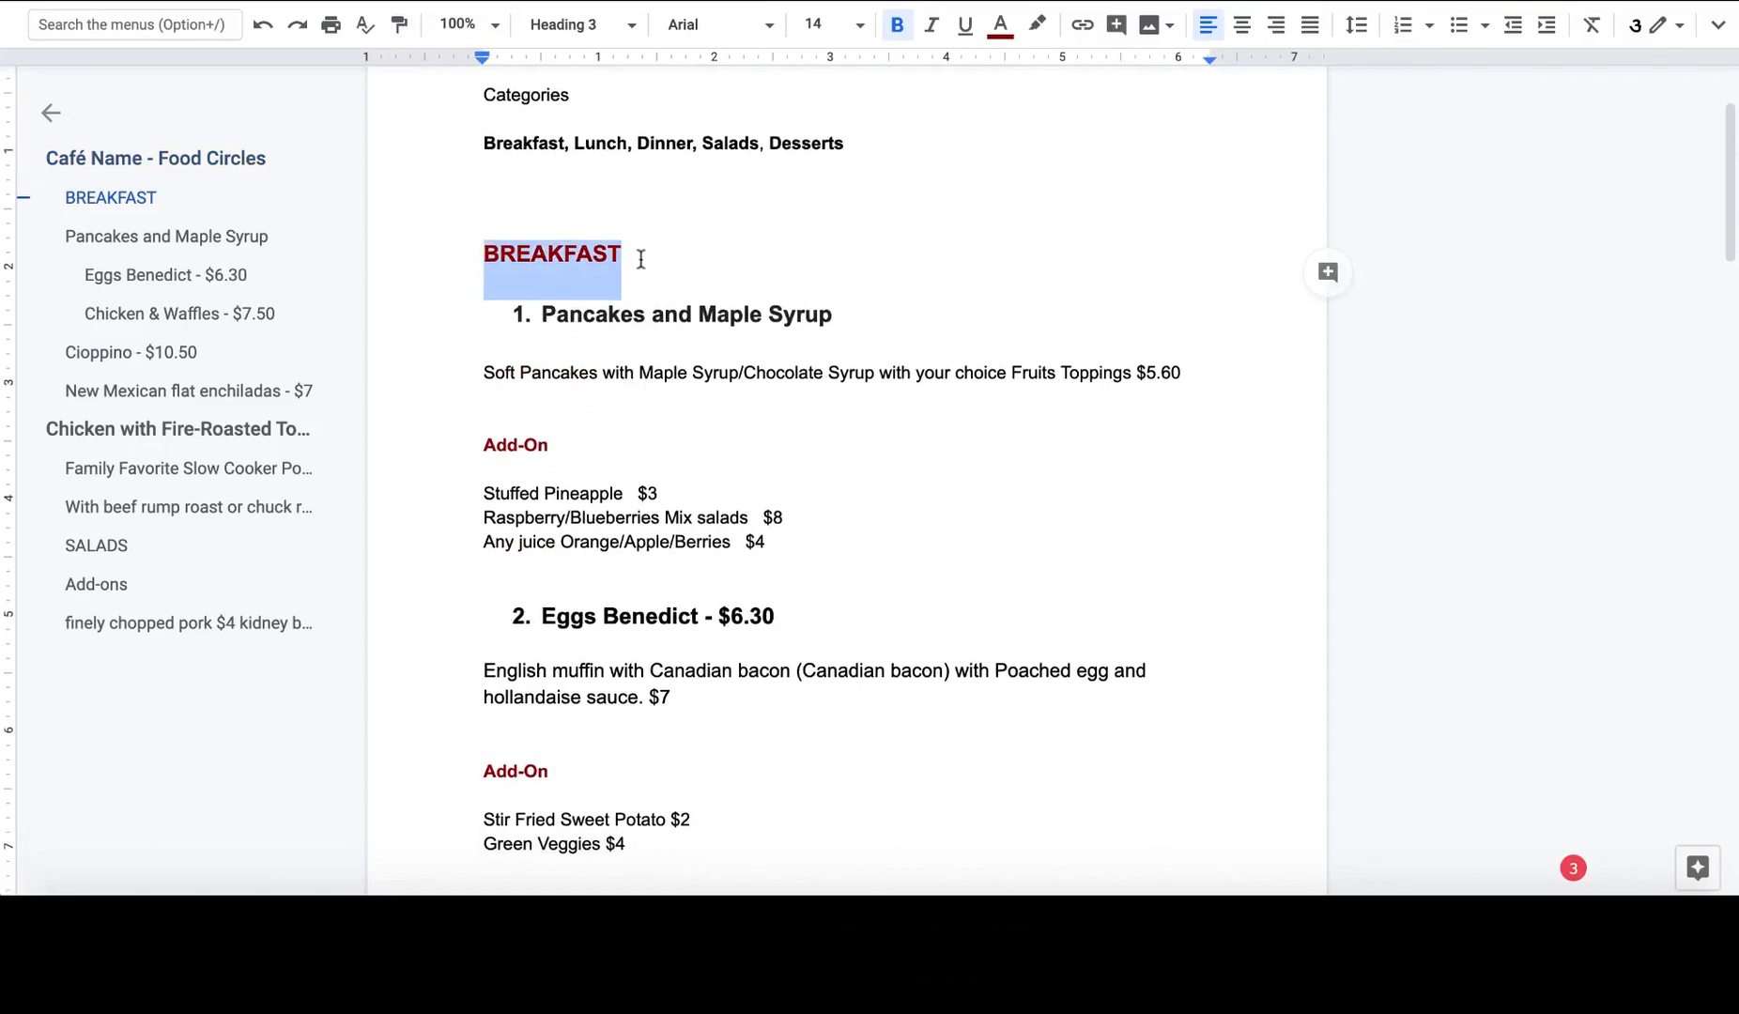
scroll(640, 259, up, 3)
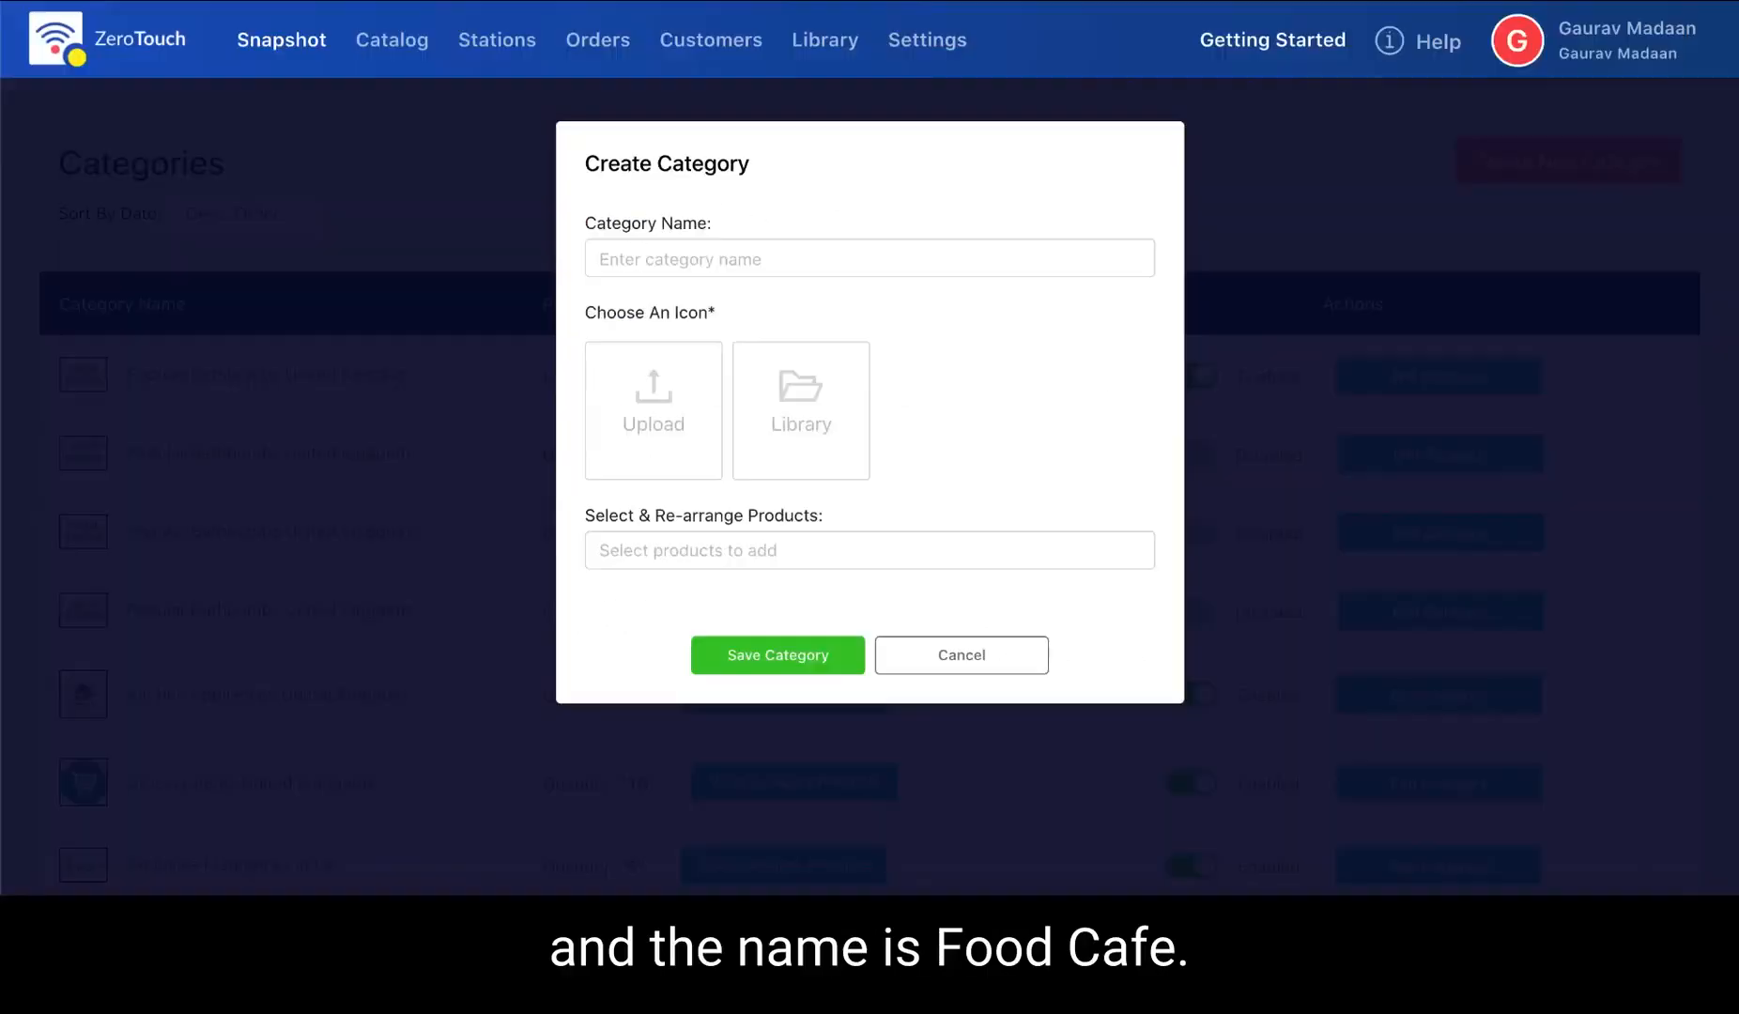
Name the new category "FC Breakfast" in ZeroTouch.
click(728, 264)
text(F)
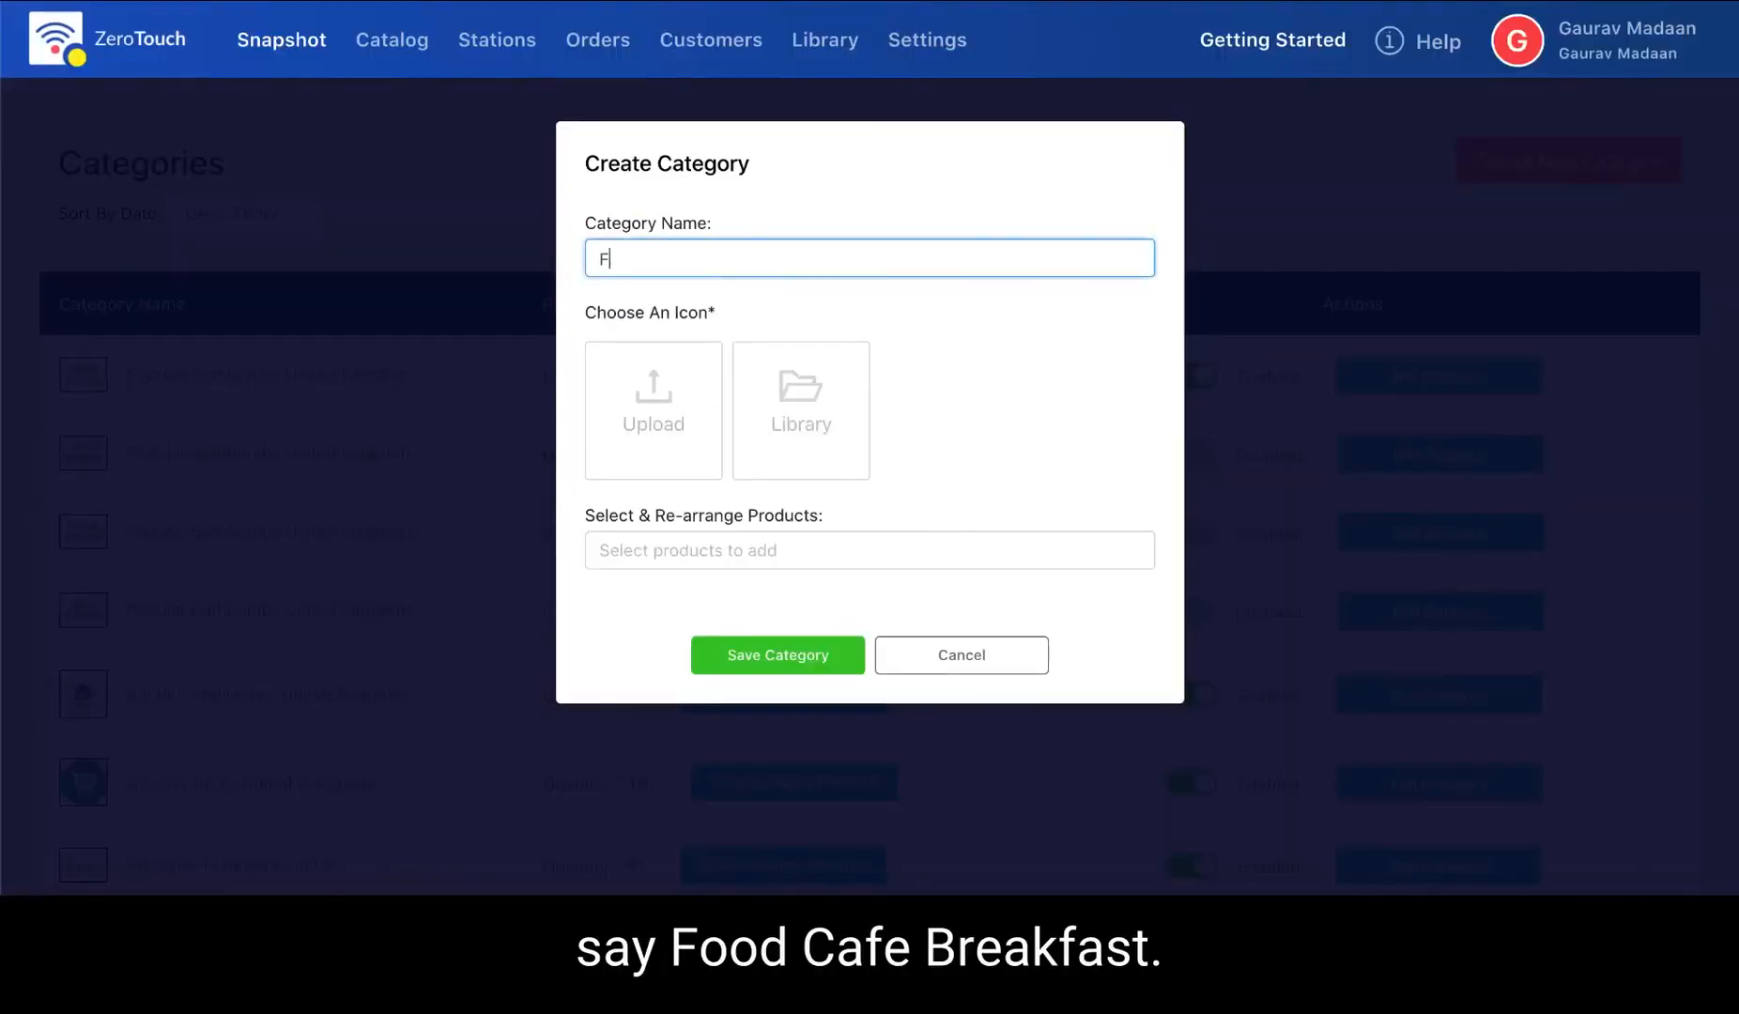
text(C Breakfast)
click(1003, 366)
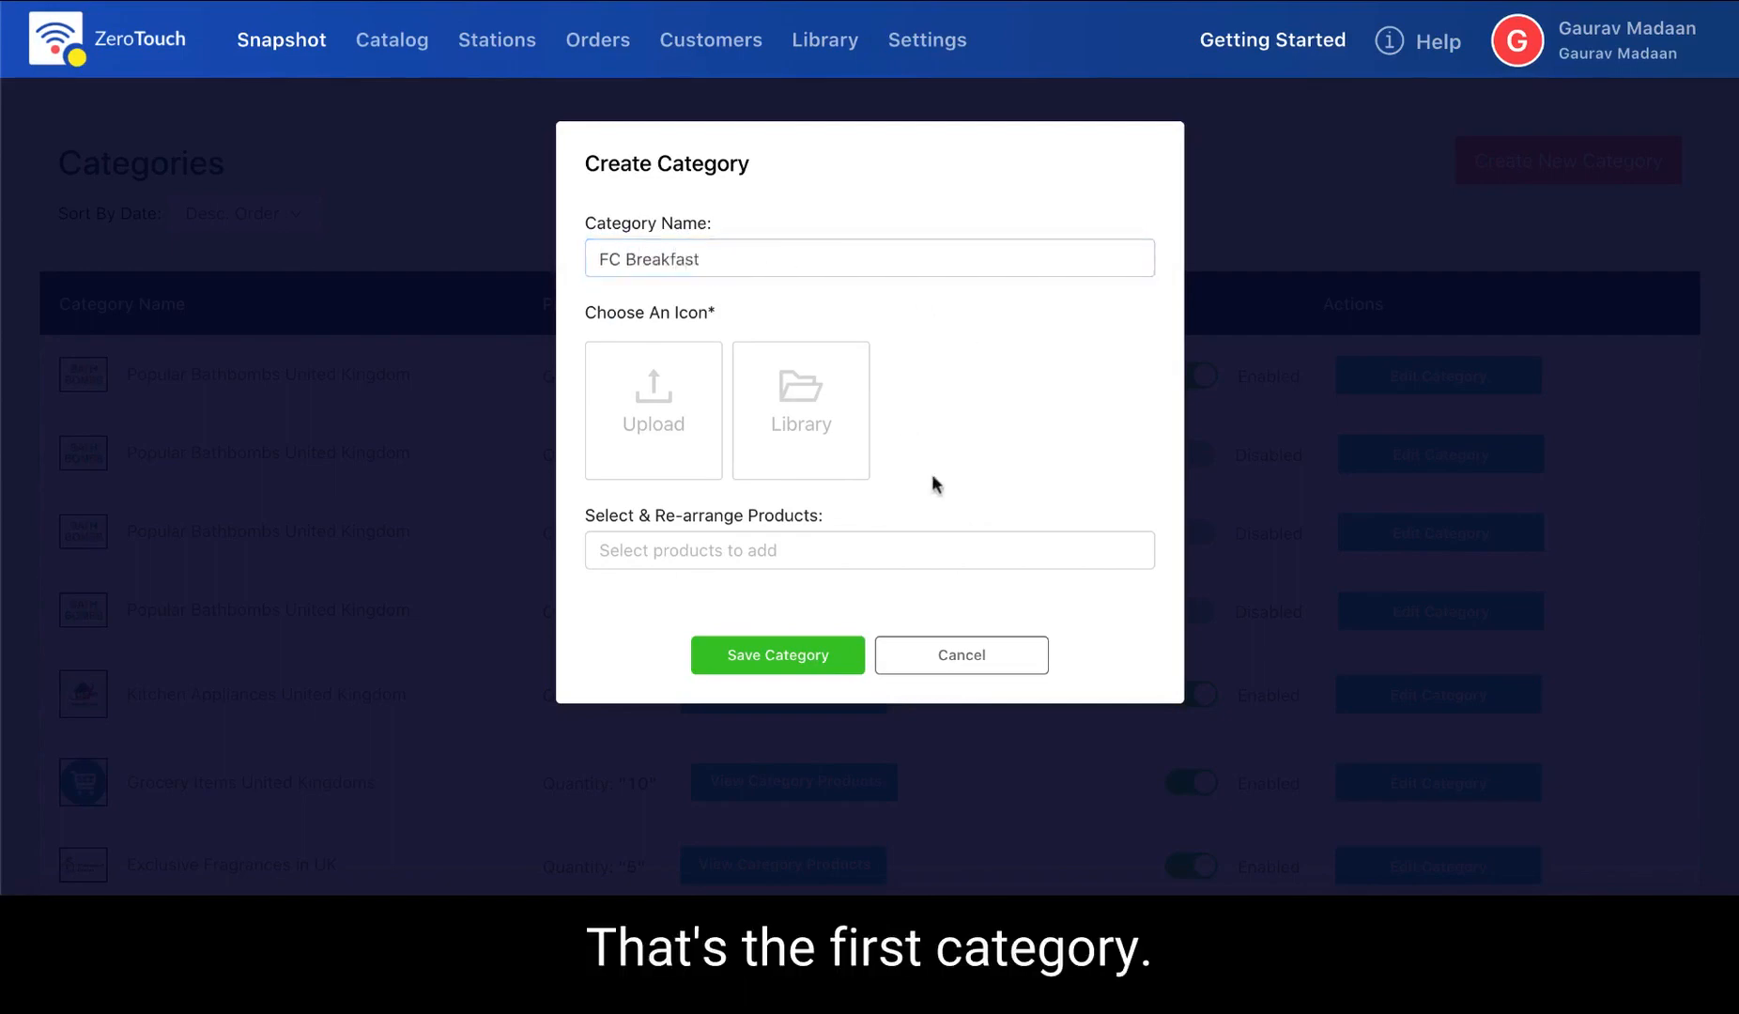
Upload "Eggs Benedict - Breakfast.jpg" from the ZT Demo Assets folder as the category's icon and save the category.
key(ctrl+Up)
click(578, 186)
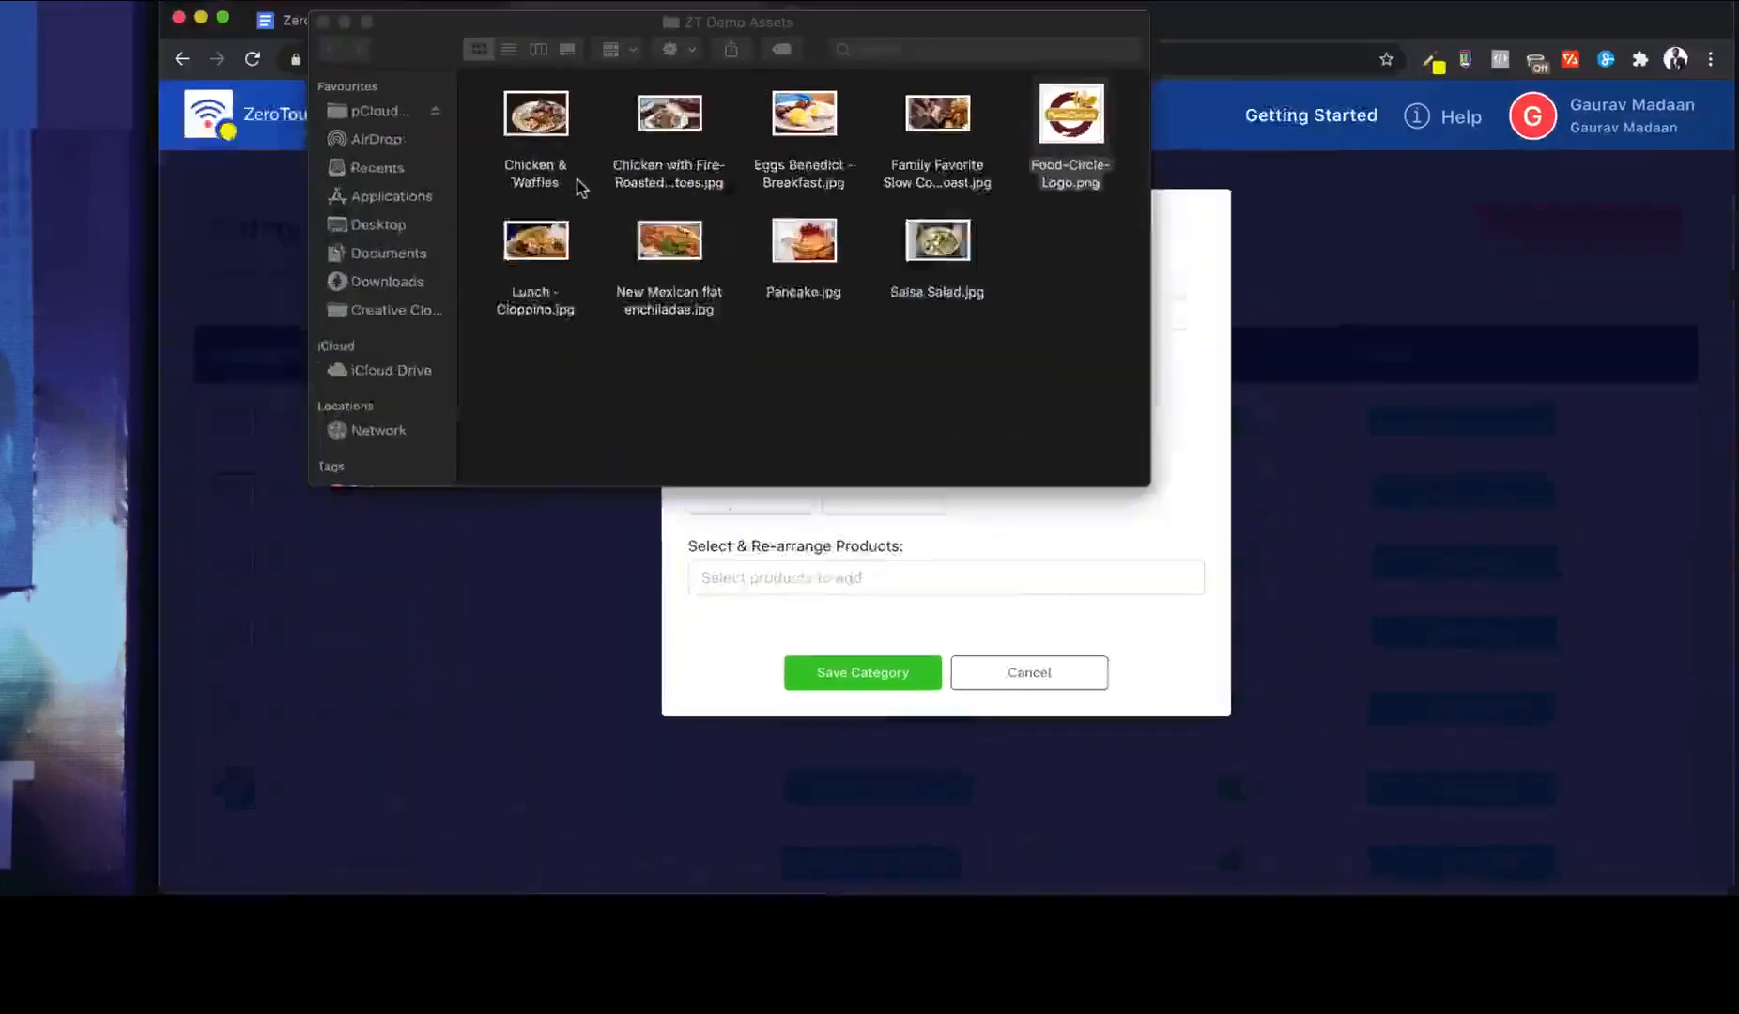
drag(939, 44, 1224, 207)
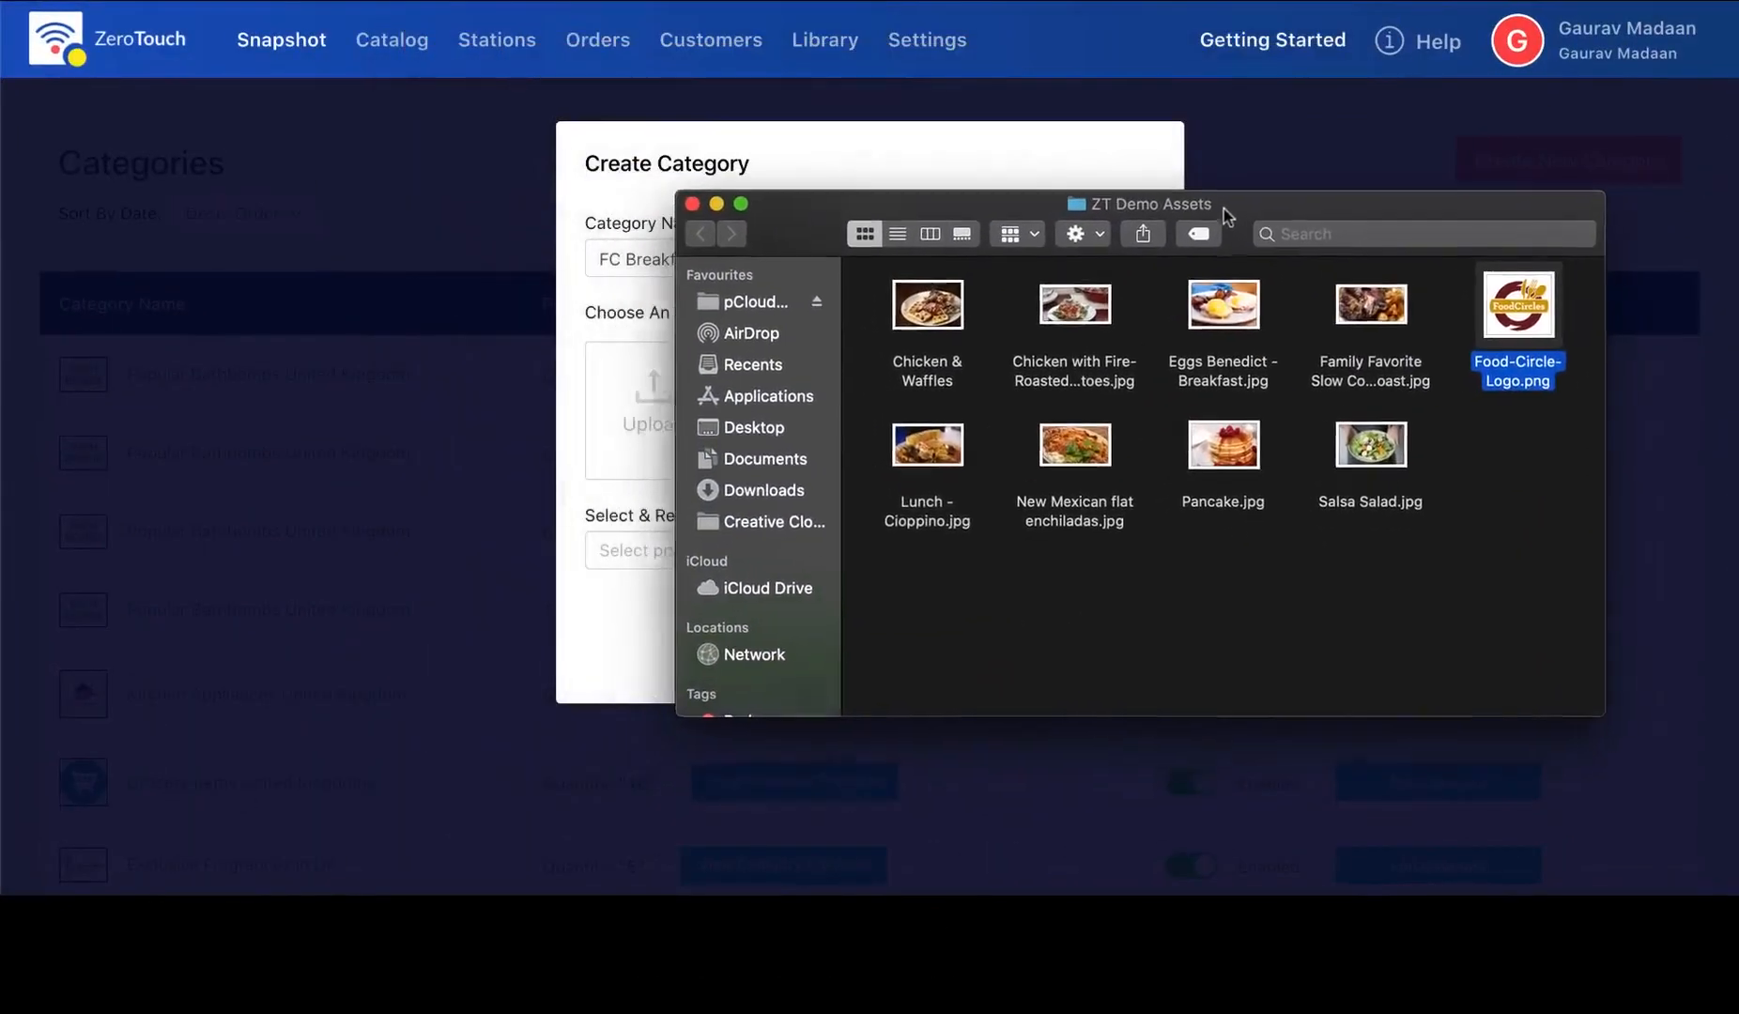
click(958, 564)
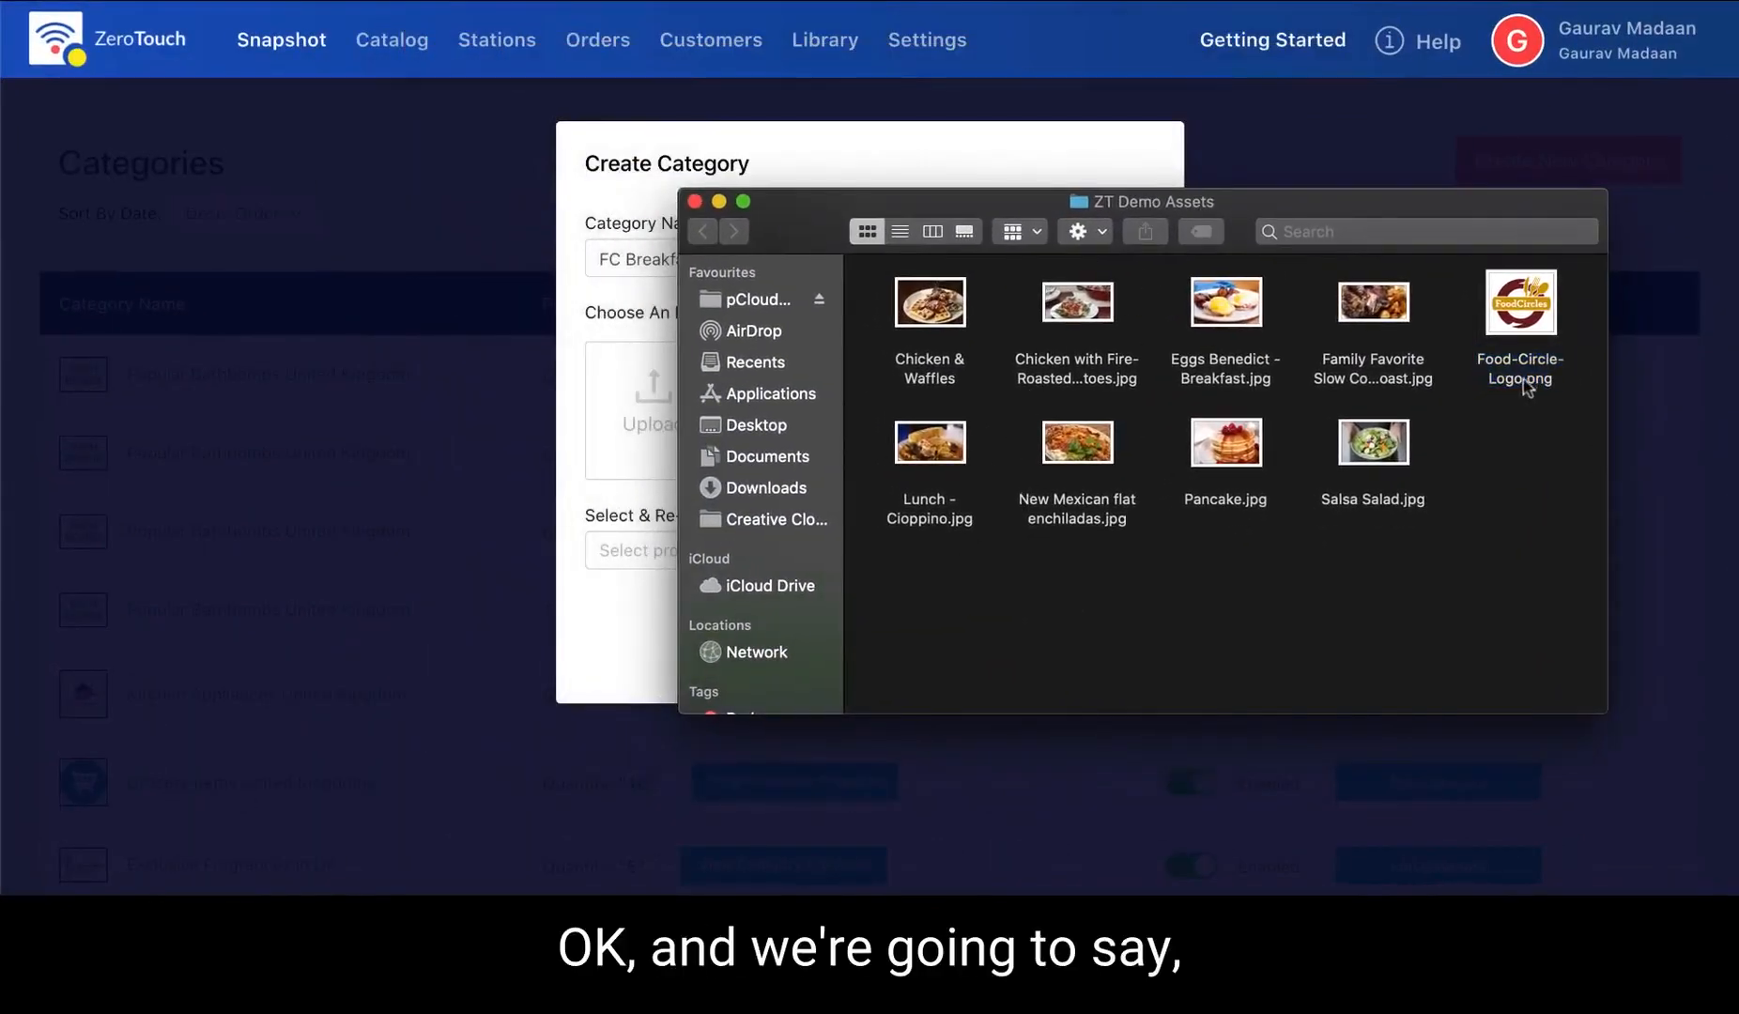
click(590, 437)
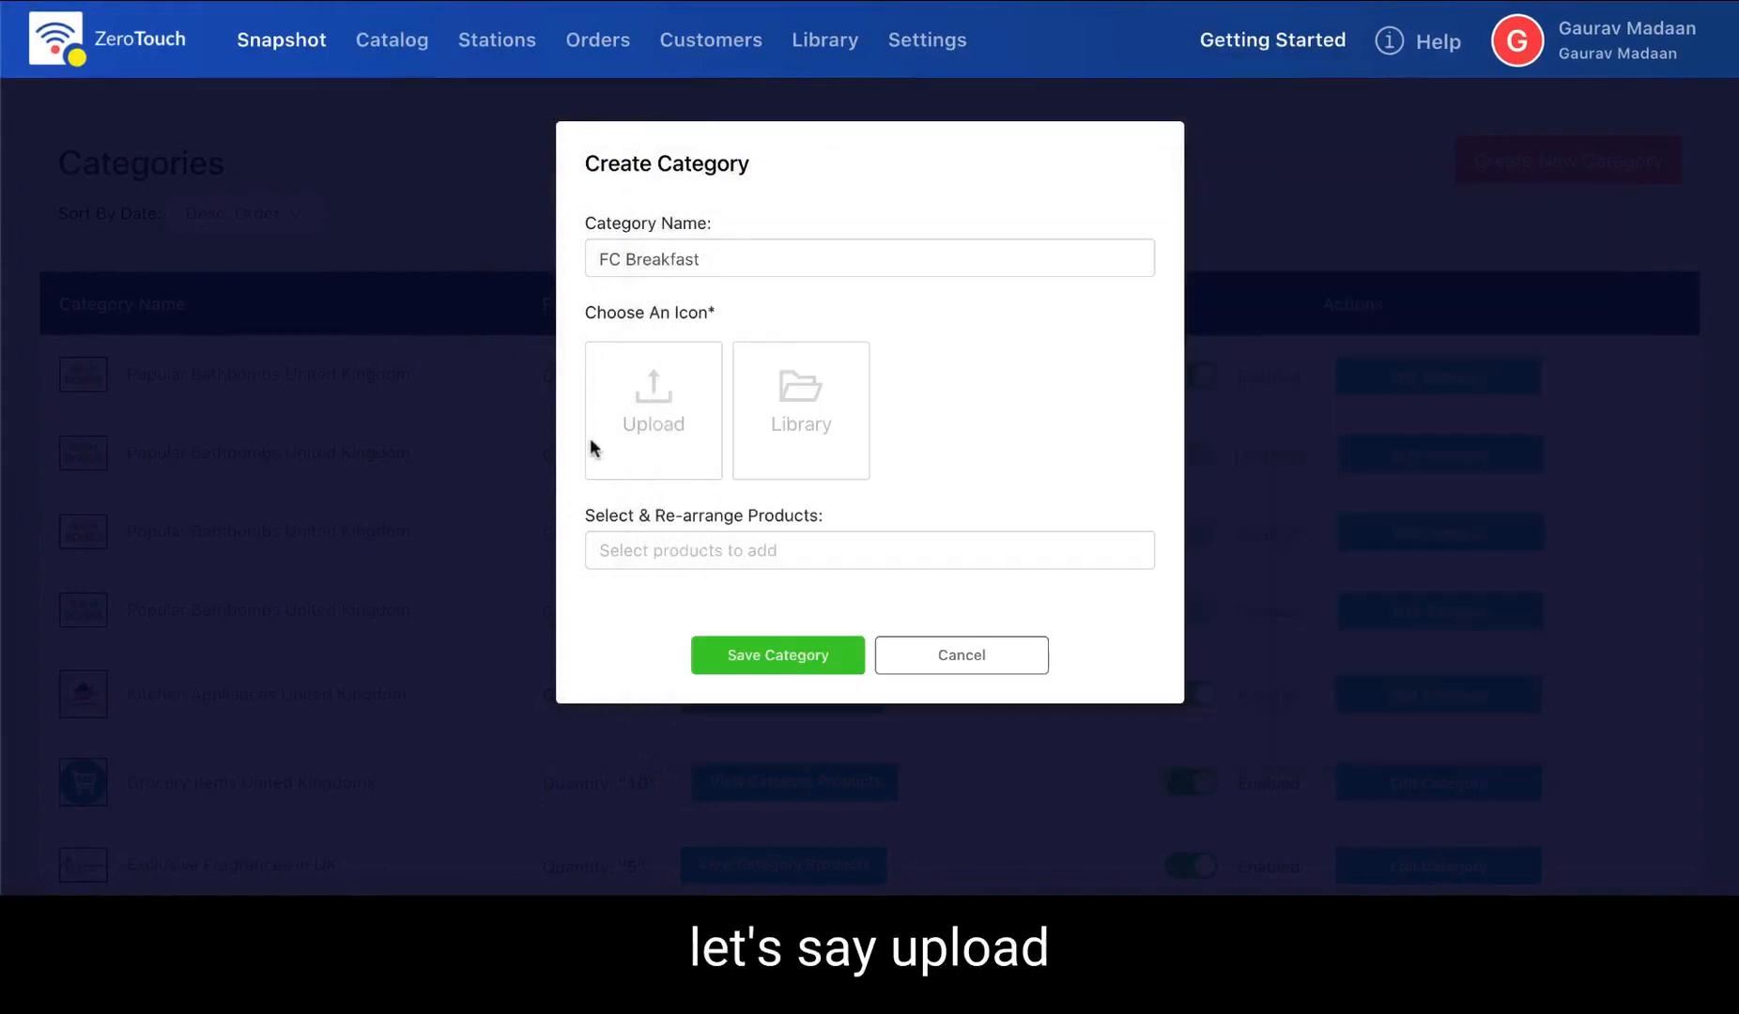
click(640, 447)
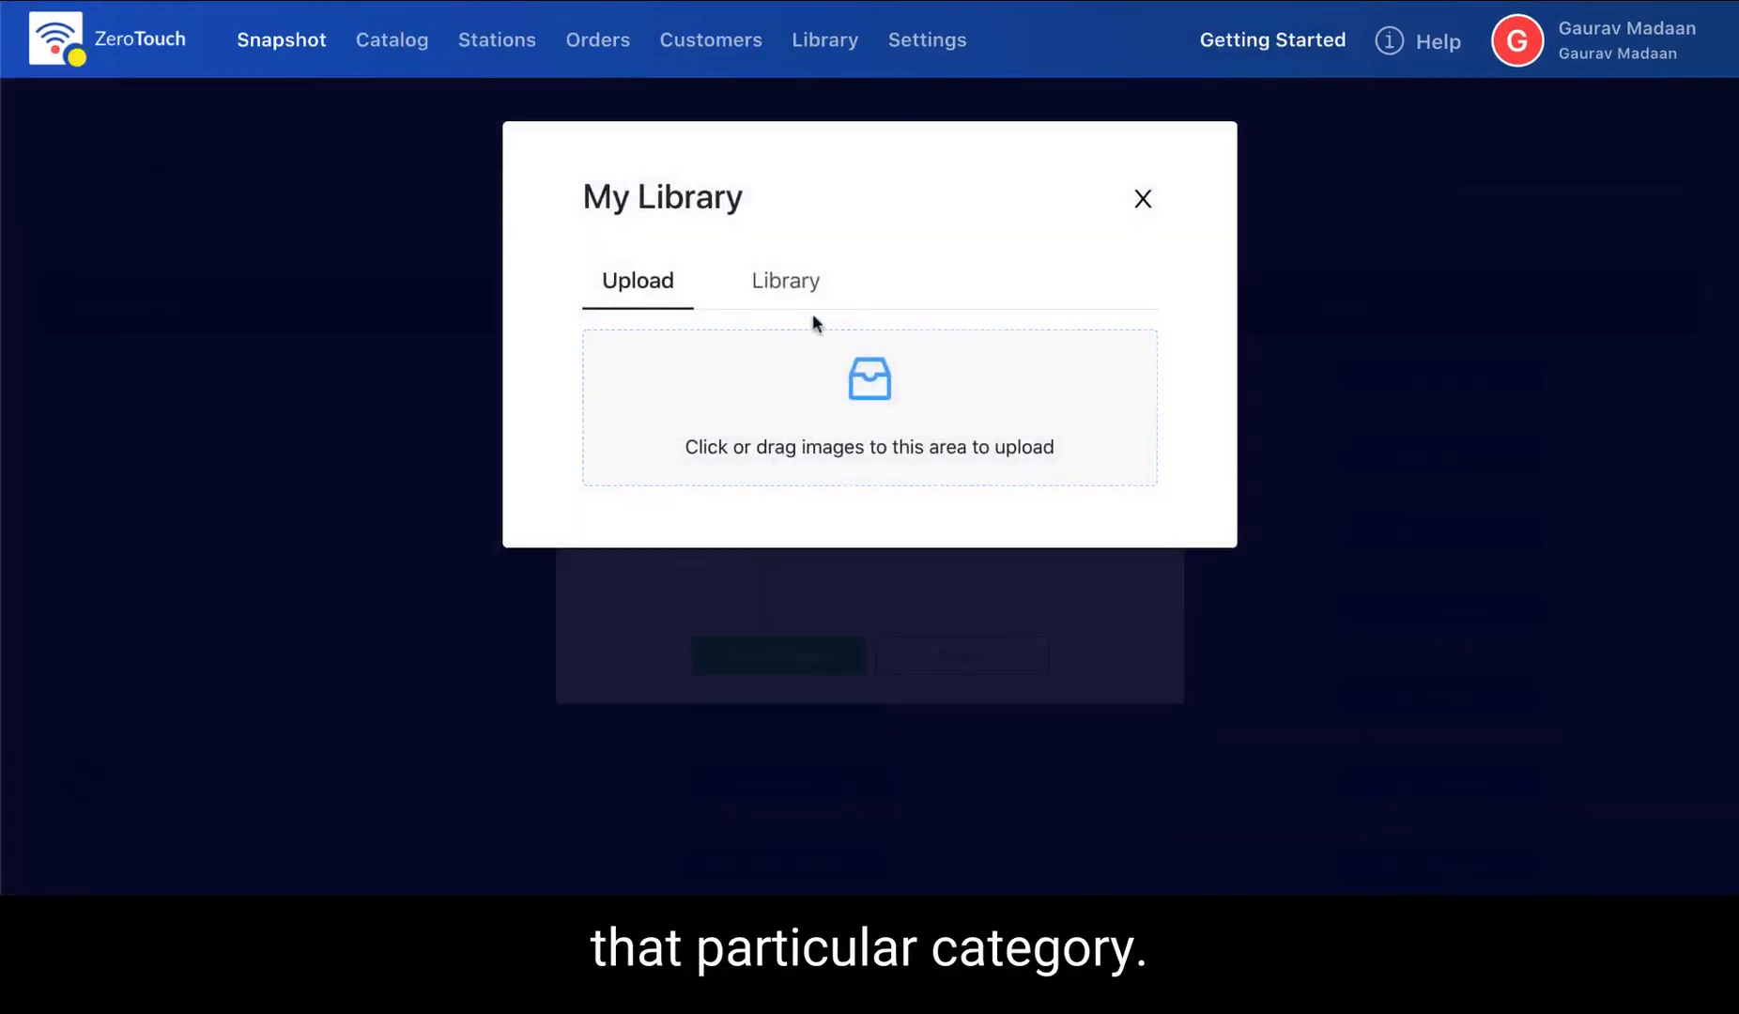
key(super+Tab)
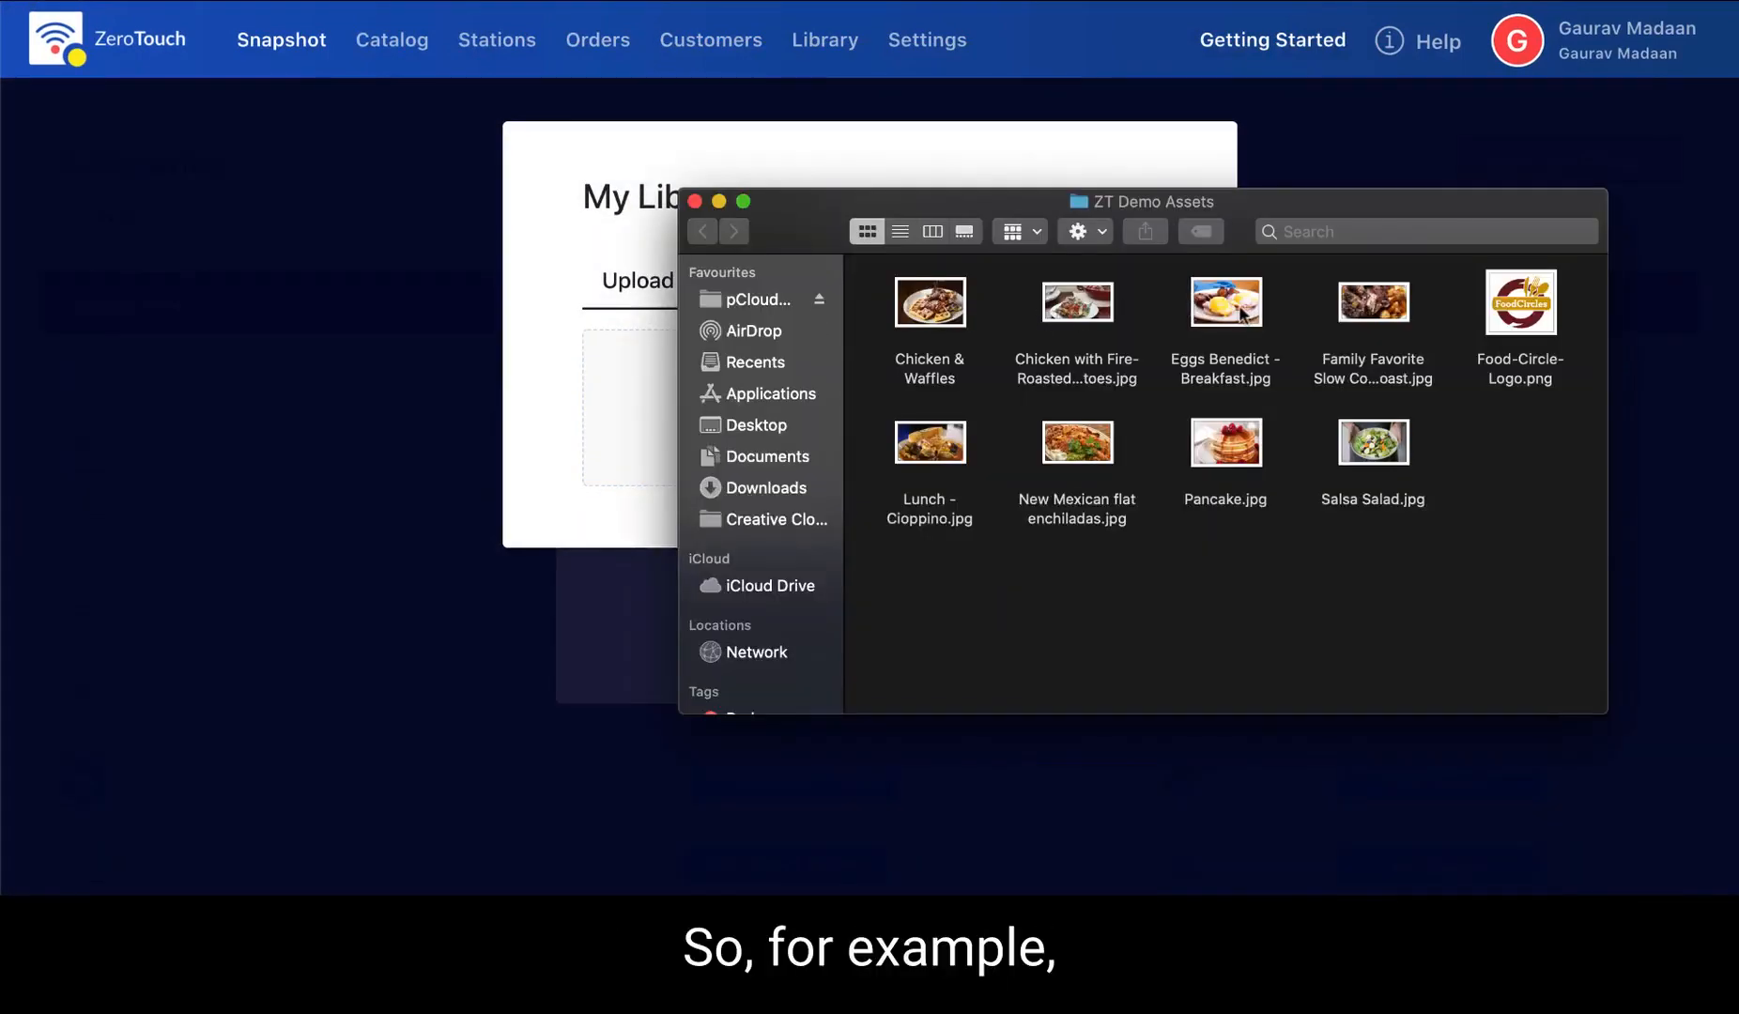
drag(1244, 310, 636, 404)
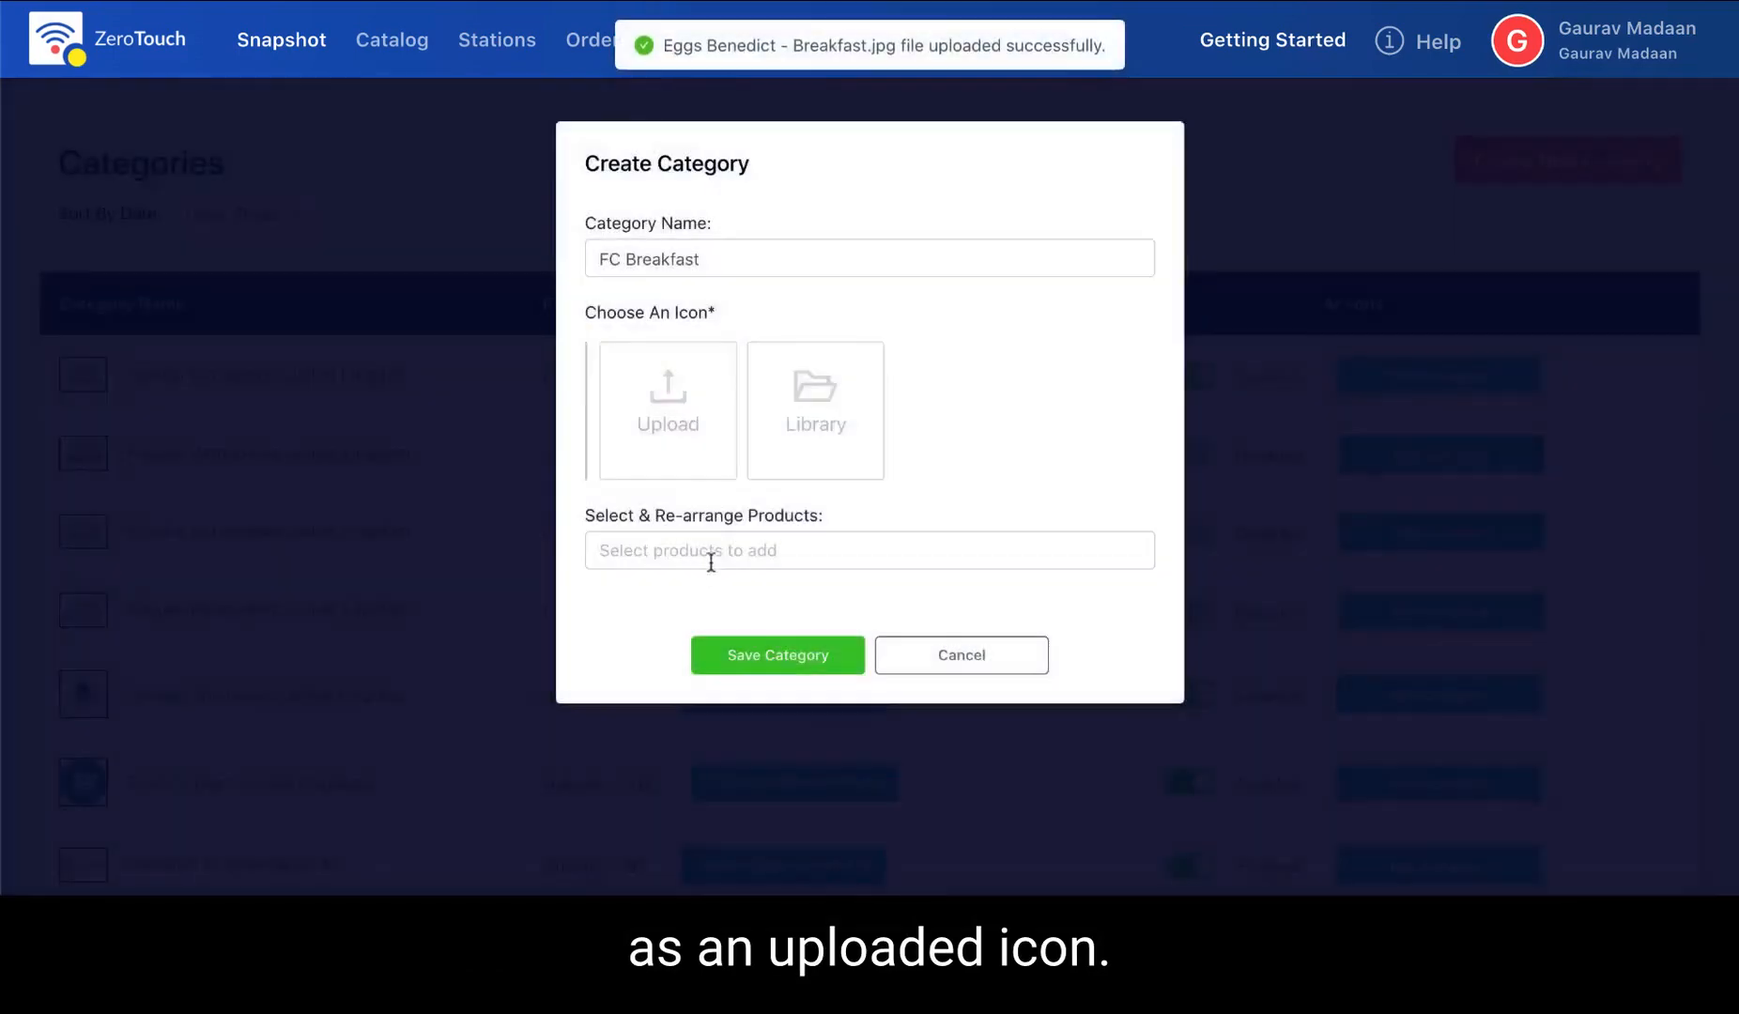
click(787, 656)
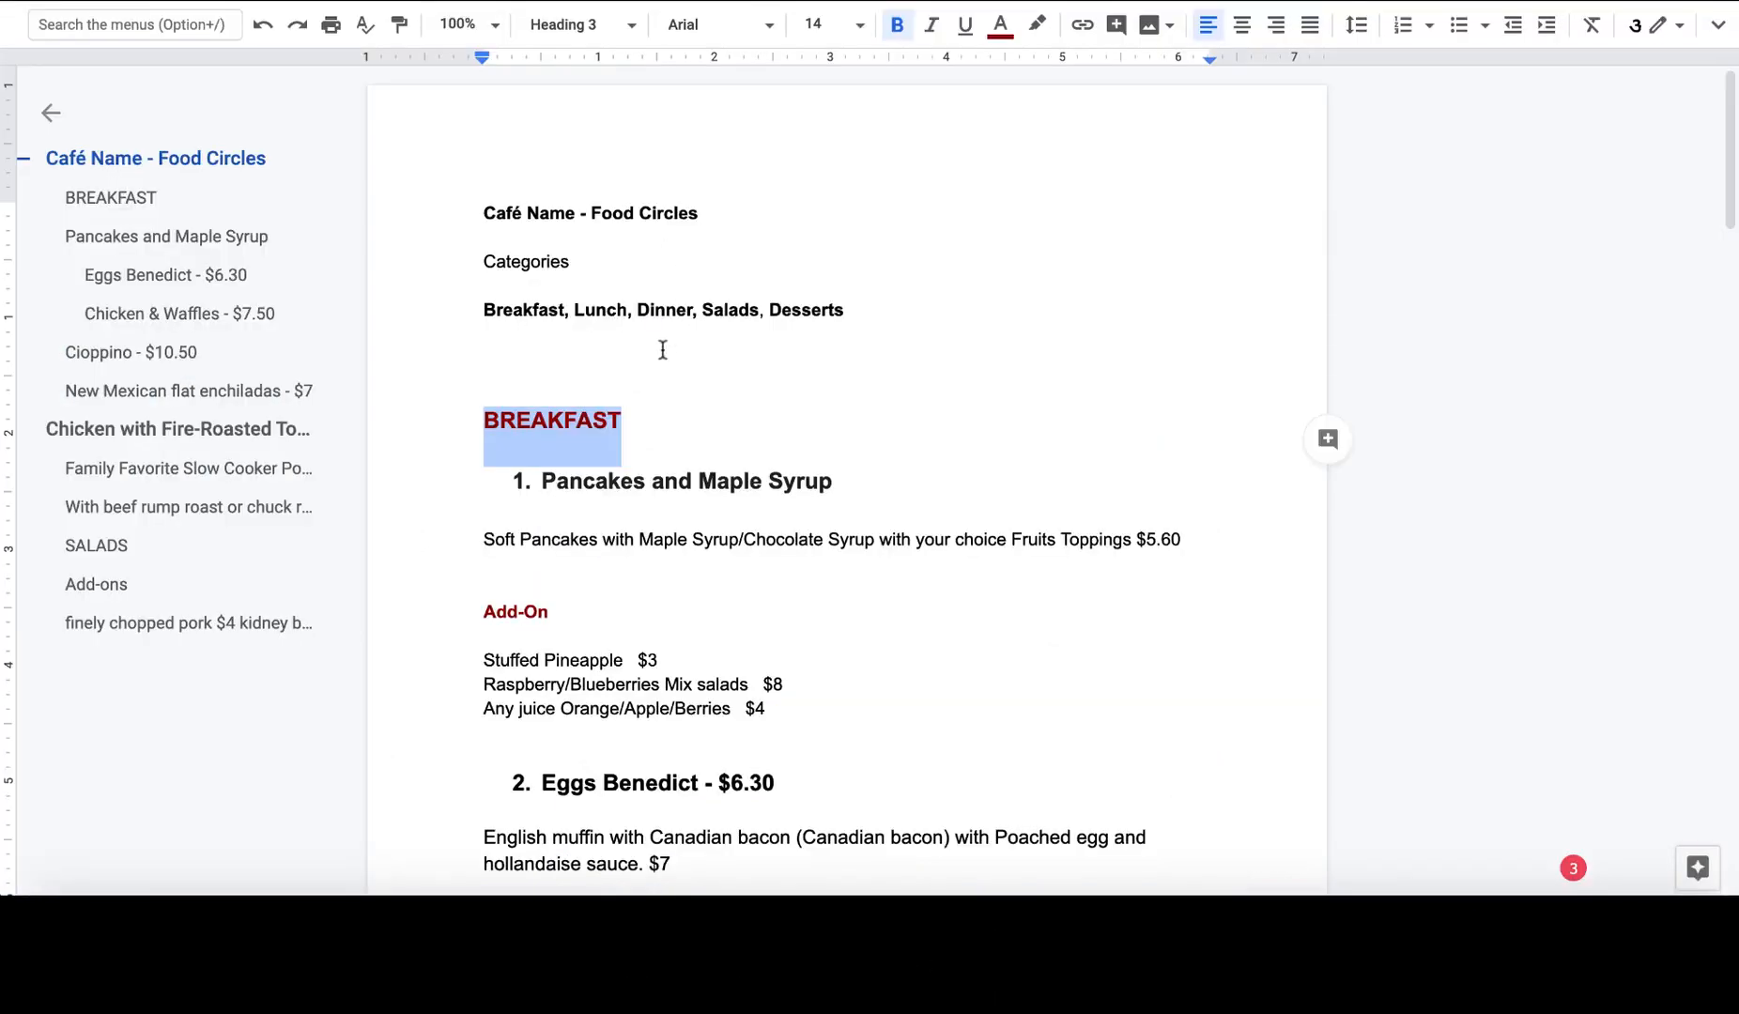
Check the Food Circles menu document for the remaining categories, such as lunch and dinner.
scroll(661, 347, down, 4)
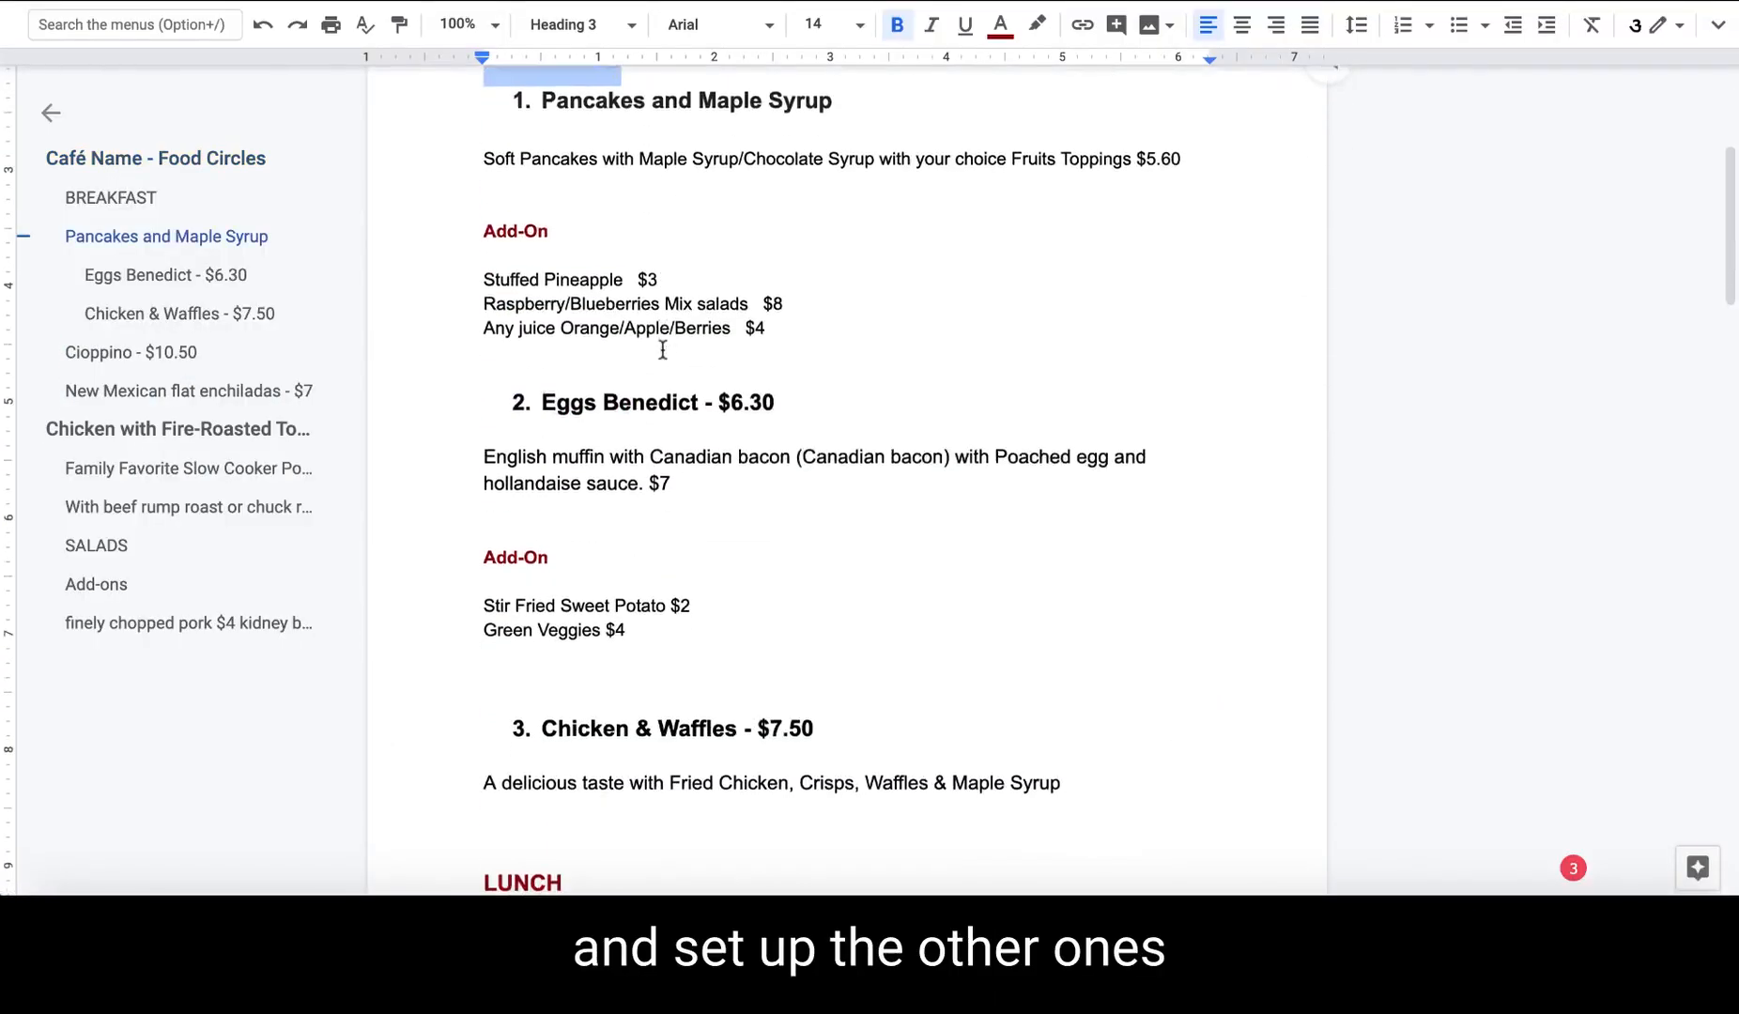
scroll(662, 350, down, 15)
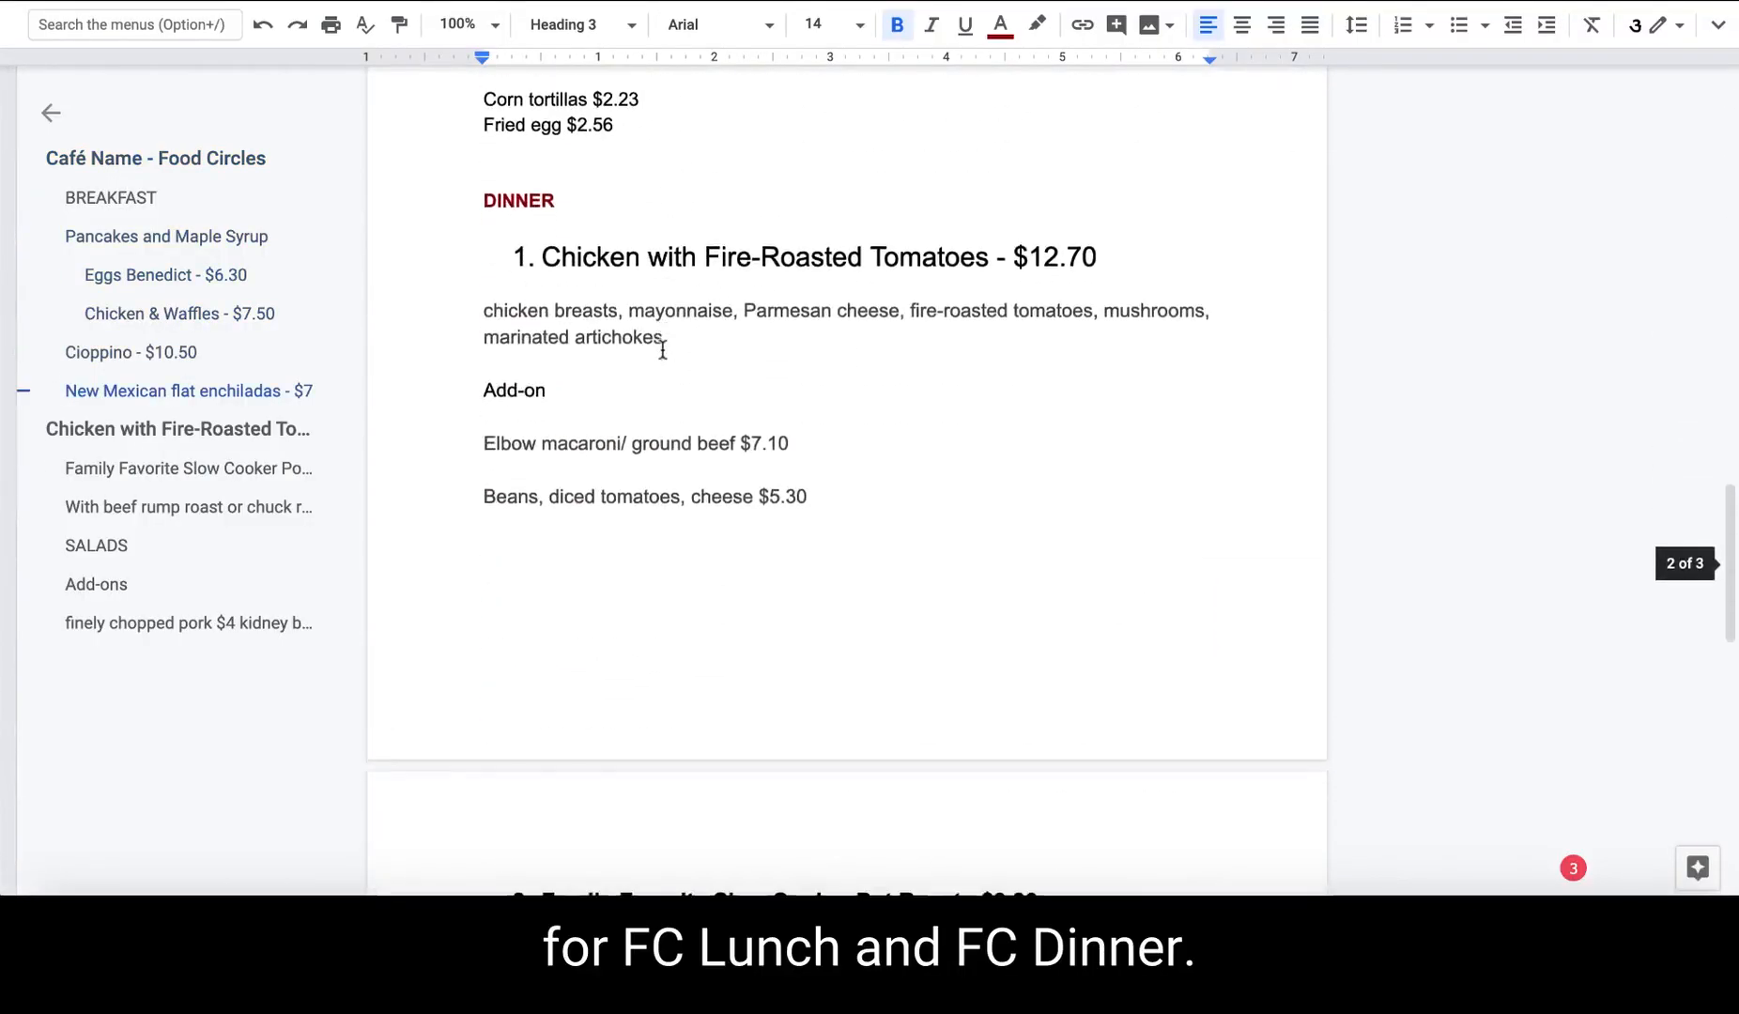
scroll(662, 349, up, 10)
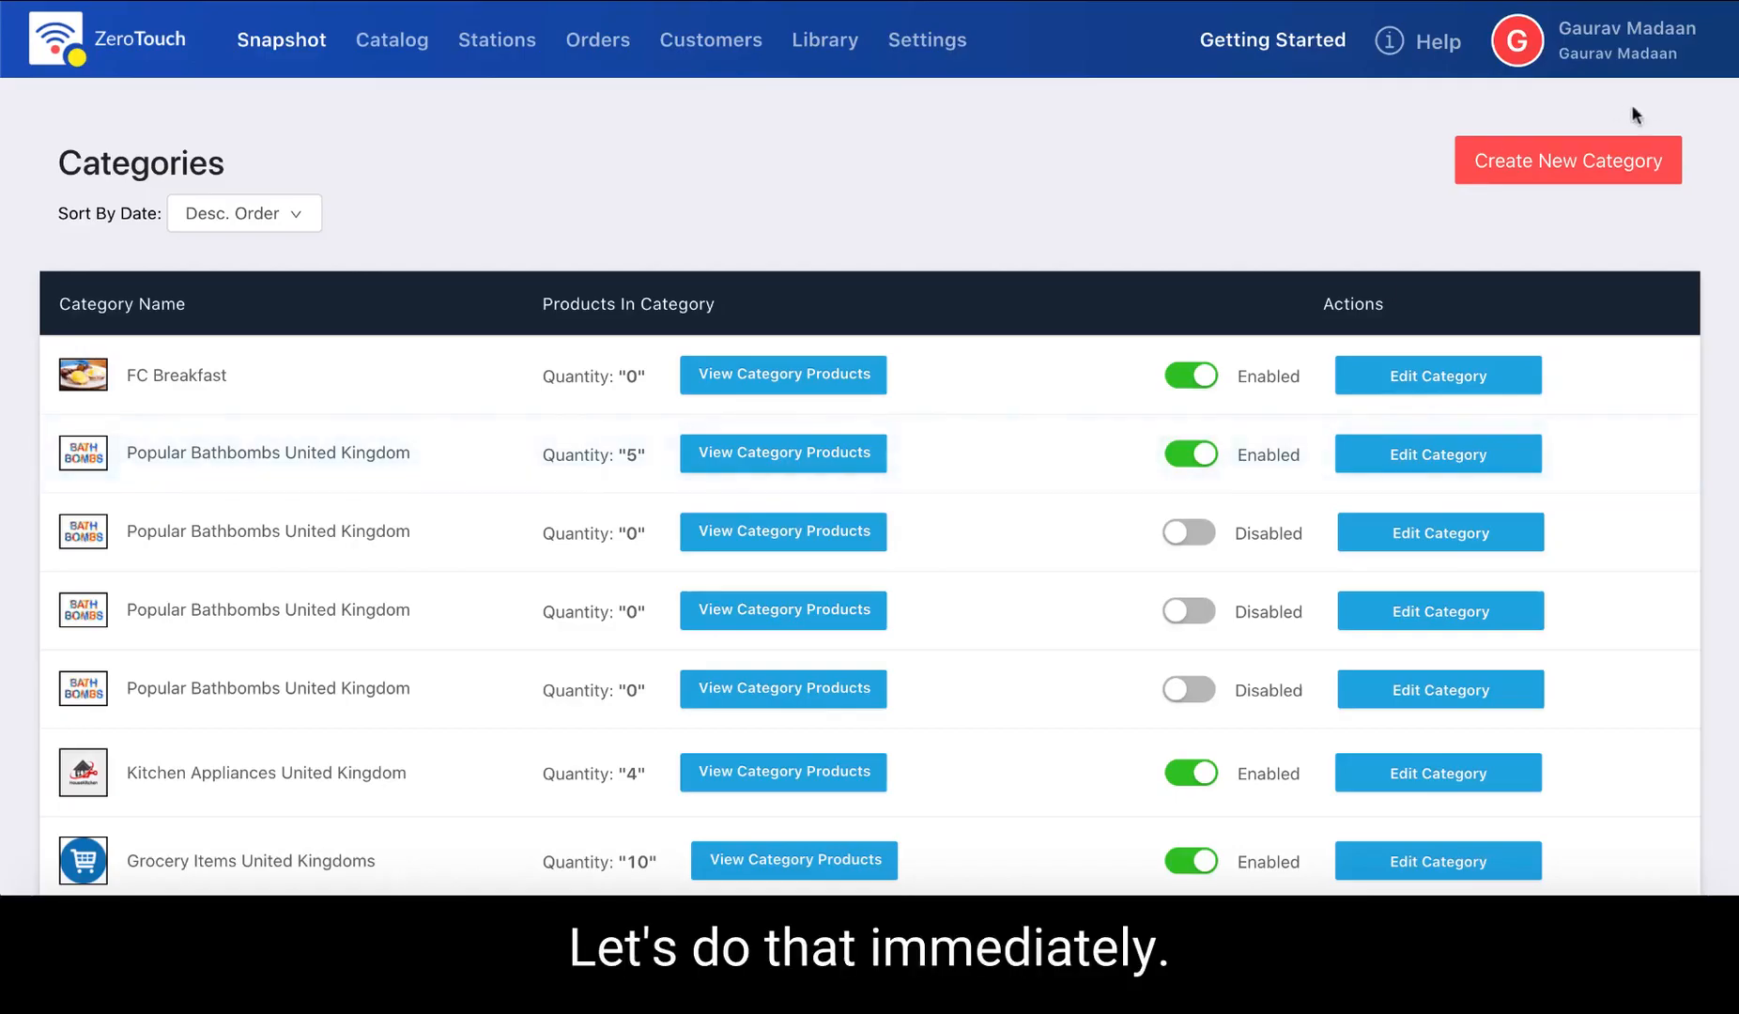
Create a category named "FC Lunch" with an uploaded lunch image as its icon.
click(1560, 158)
click(862, 260)
text(FC Luch)
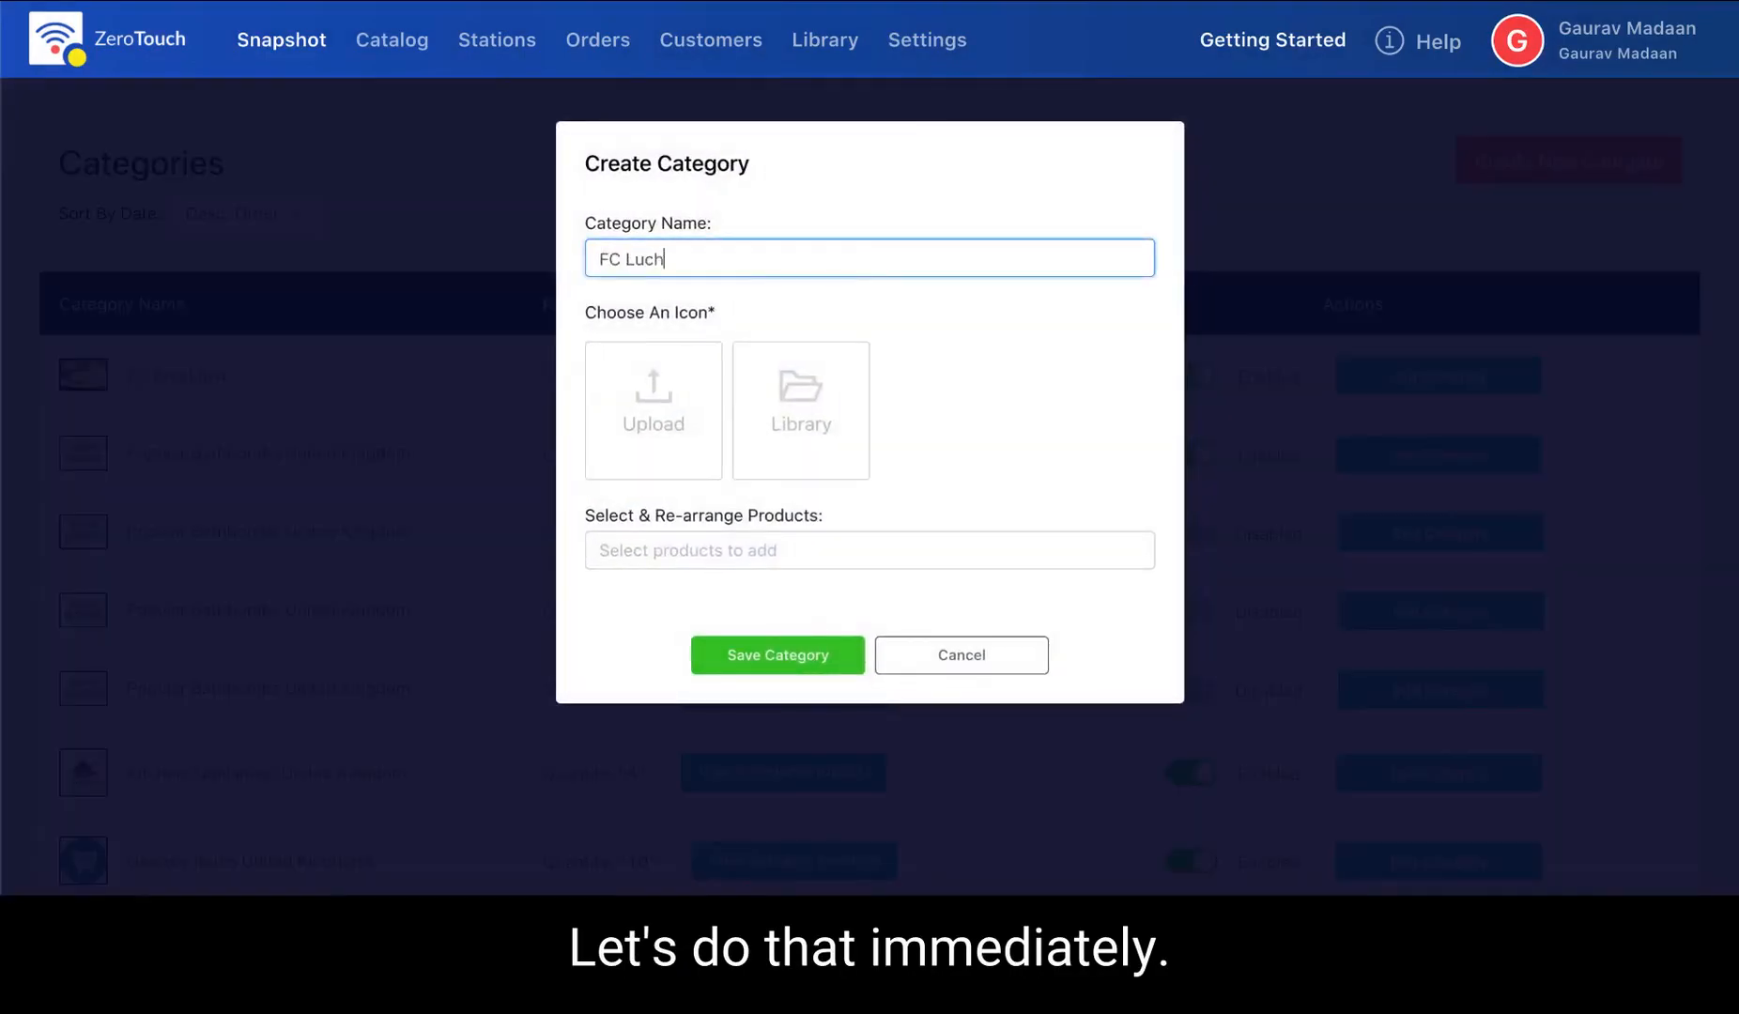
key(BackSpace)
text(nch)
click(652, 357)
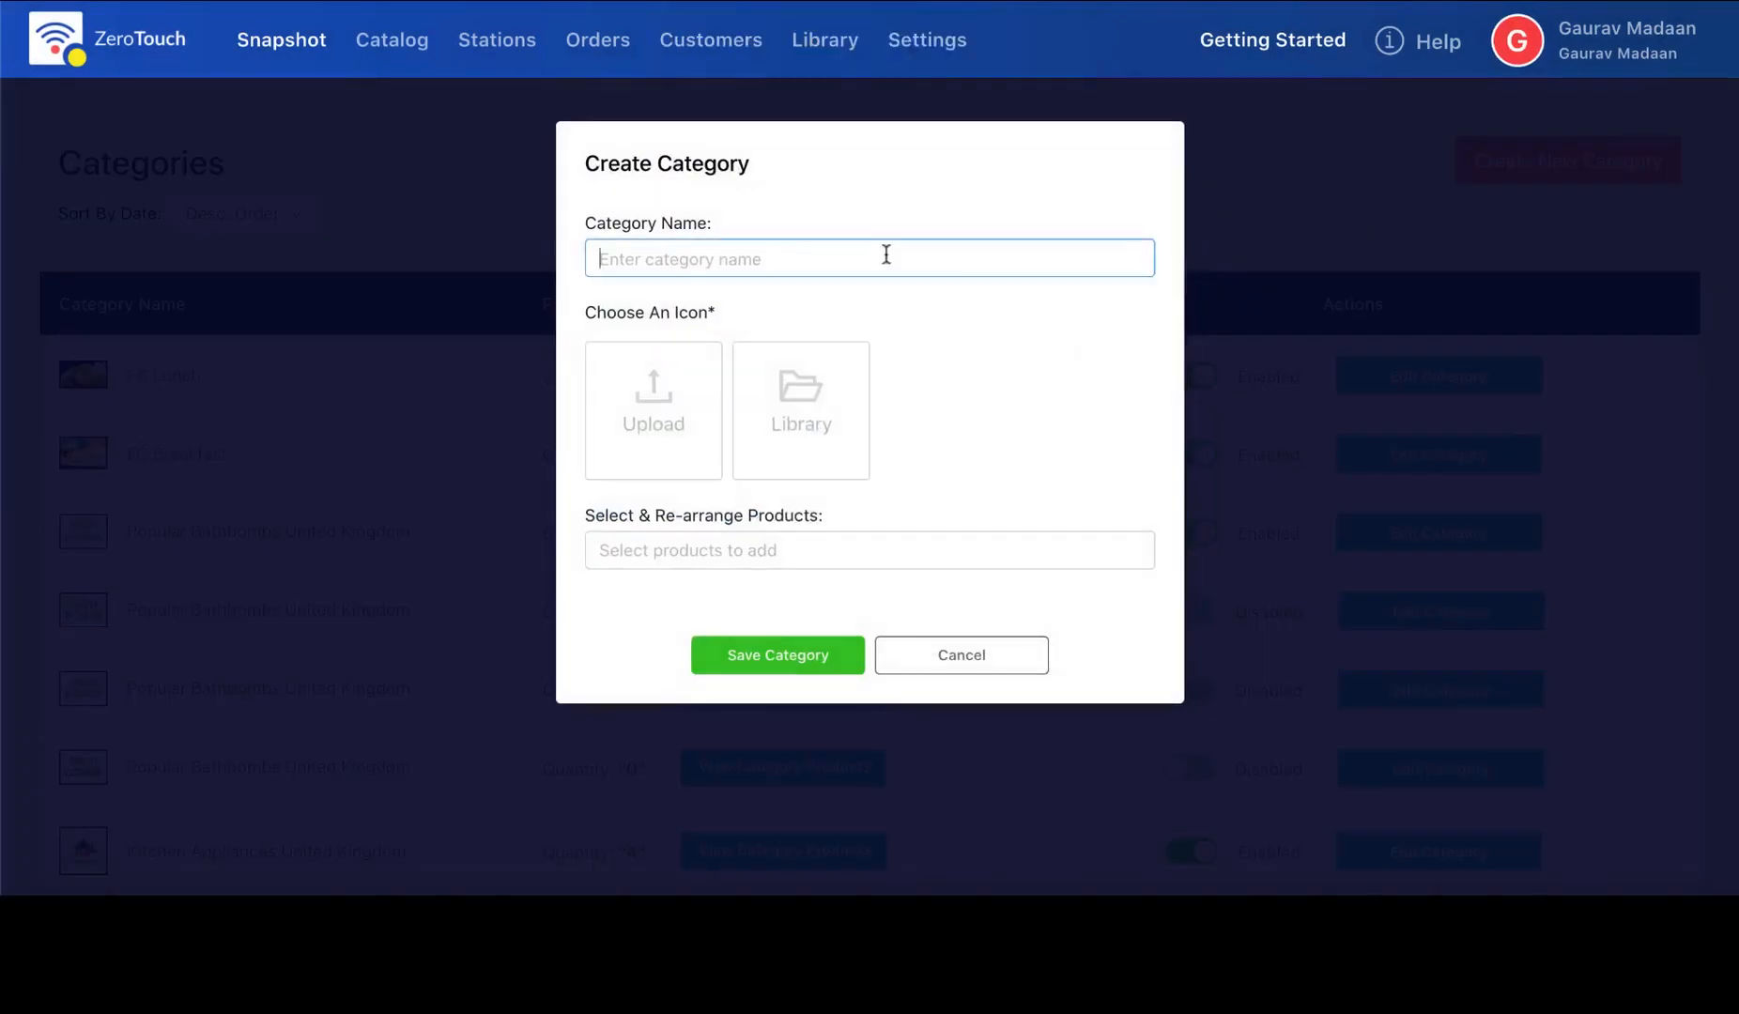
Create a category named "FC Dinner" with the Chicken with Fire-Roasted Tomatoes image from ZT Demo Assets as its icon.
text(FC Dinner)
click(657, 442)
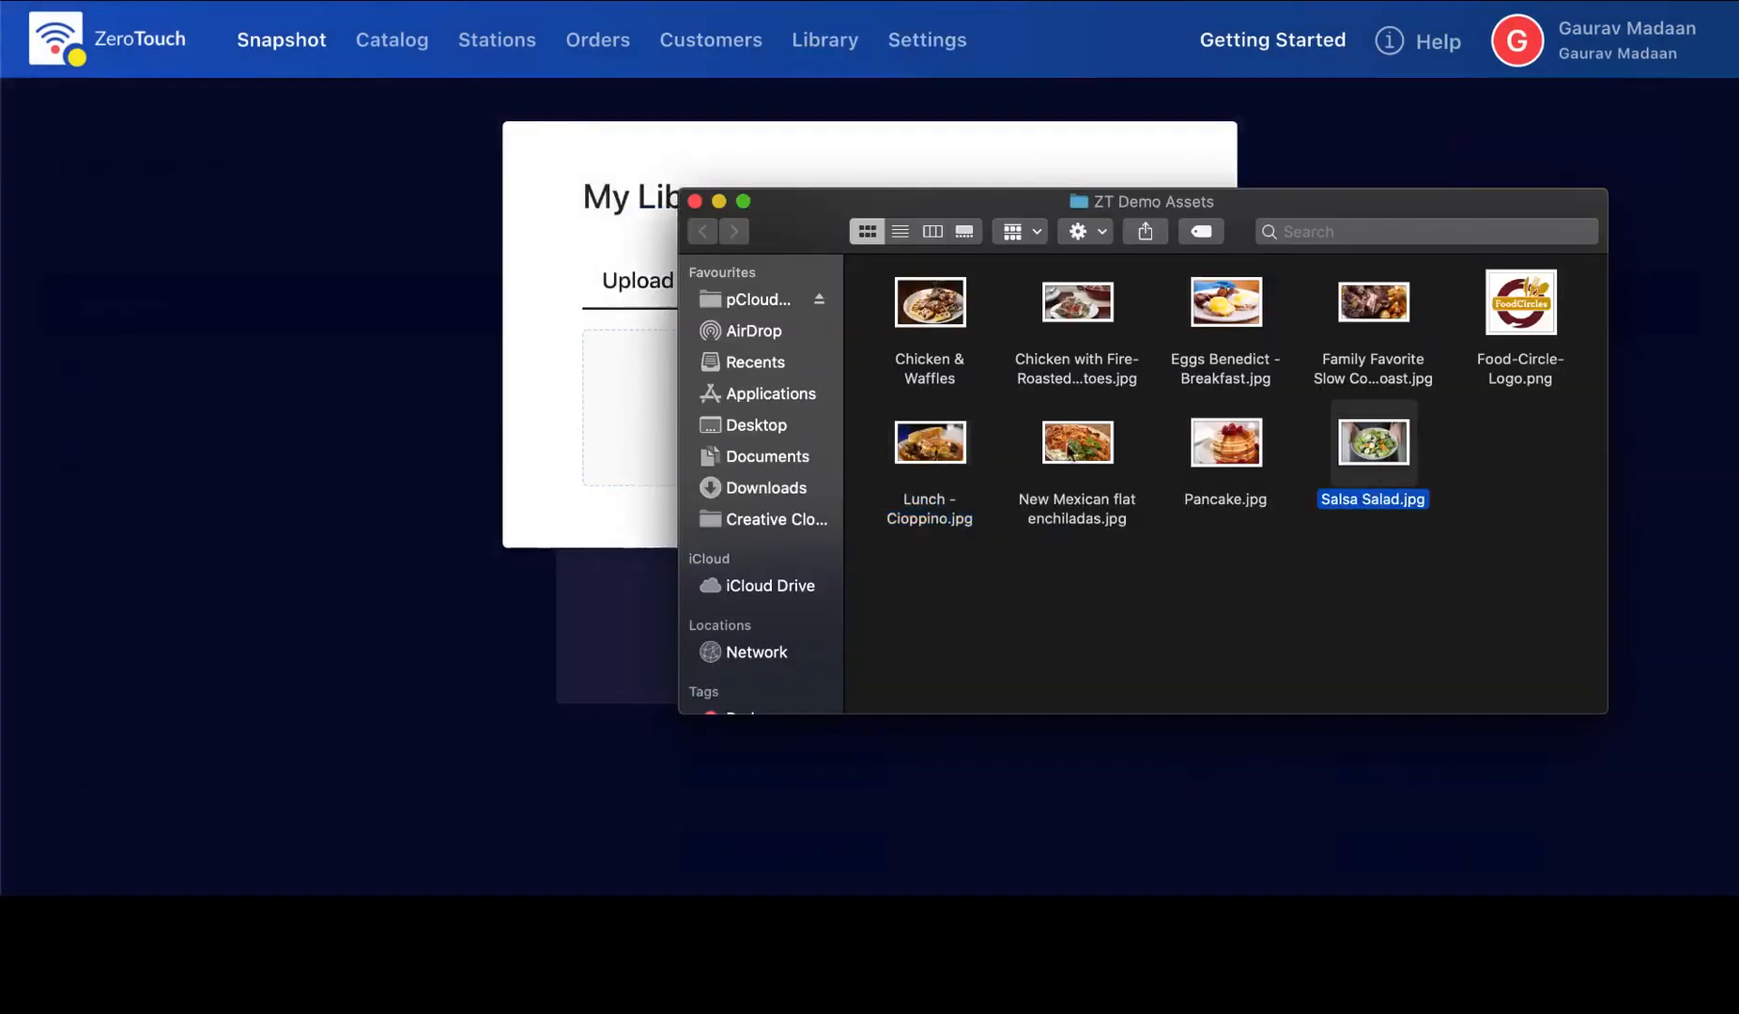
key(Left)
key(Left)
key(Up)
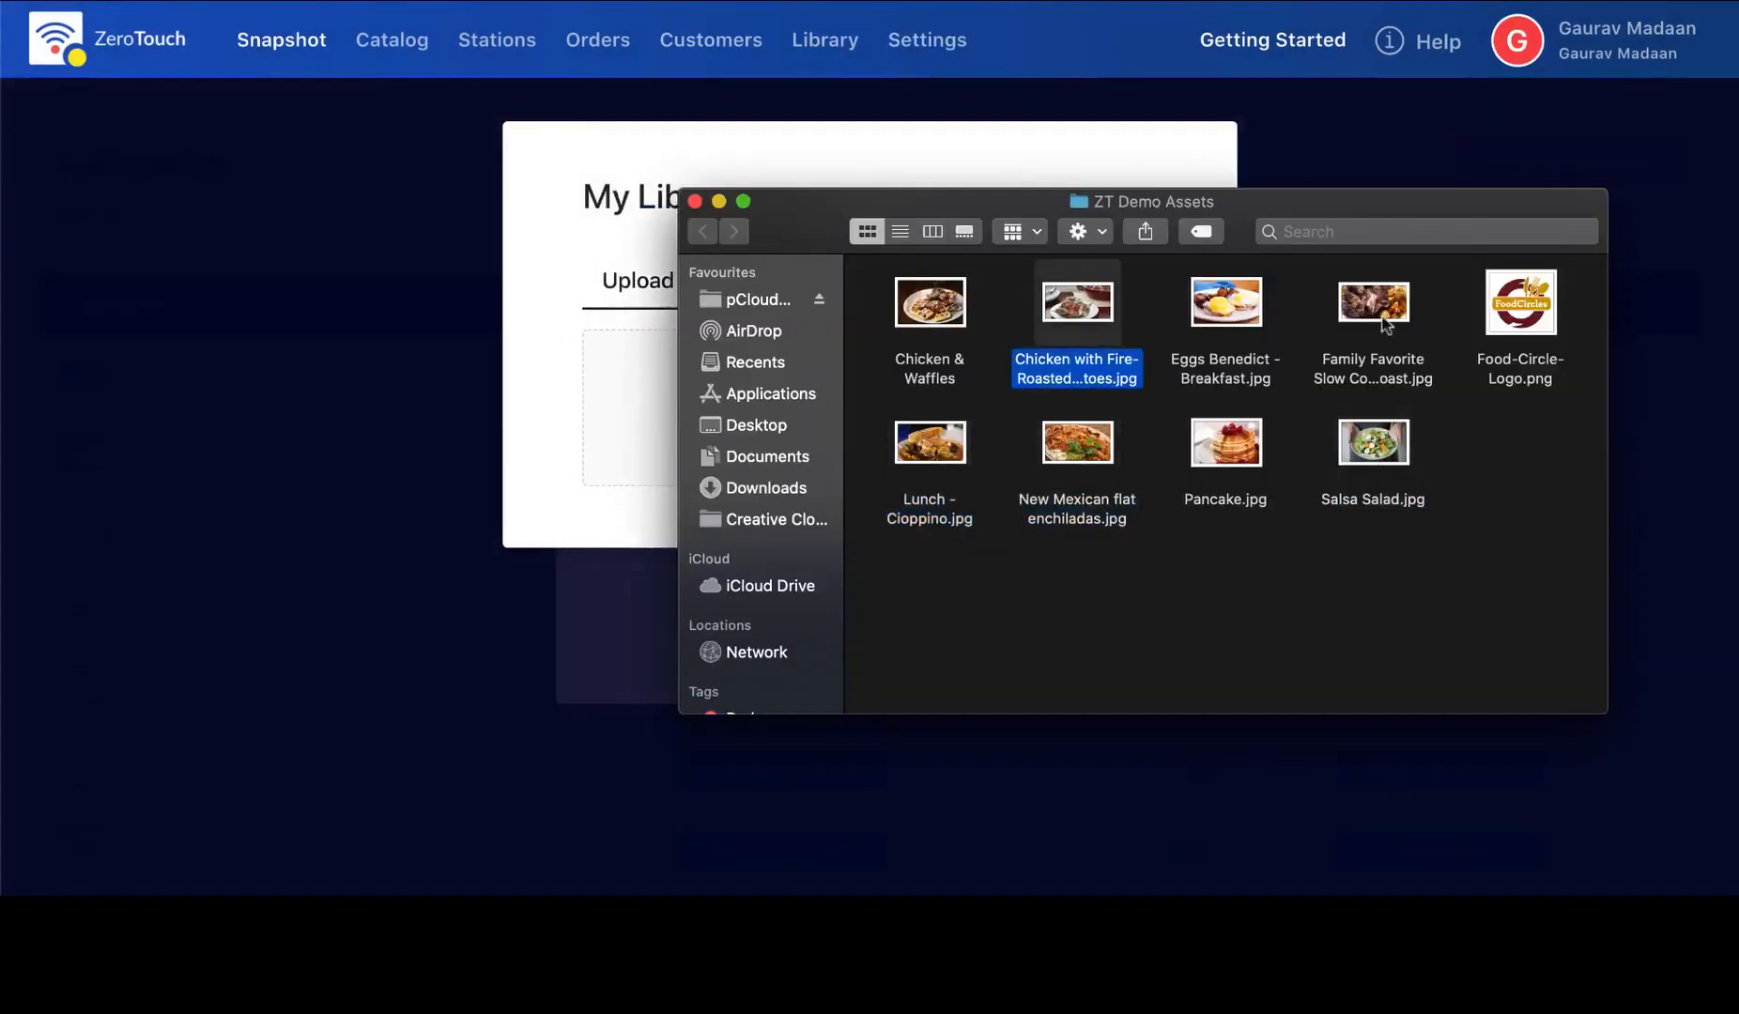
click(1372, 302)
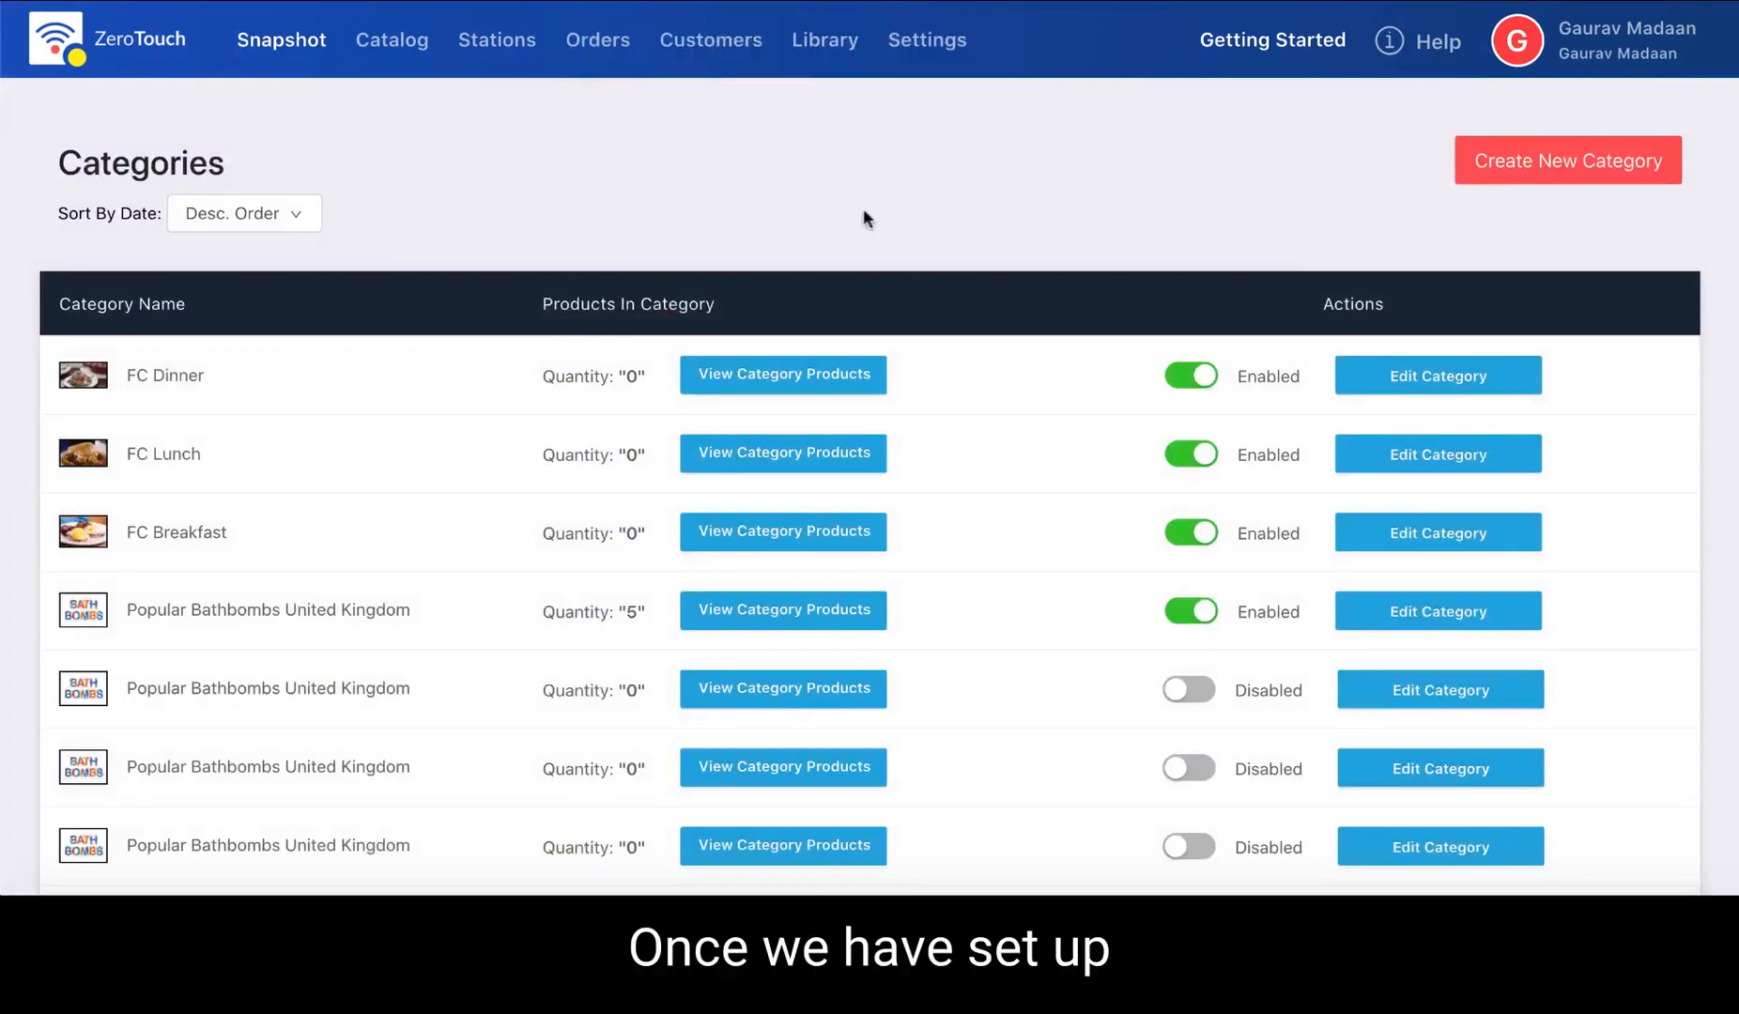
Follow the Getting Started guide to its Add Product step, look over the existing products and start a new product.
click(1261, 59)
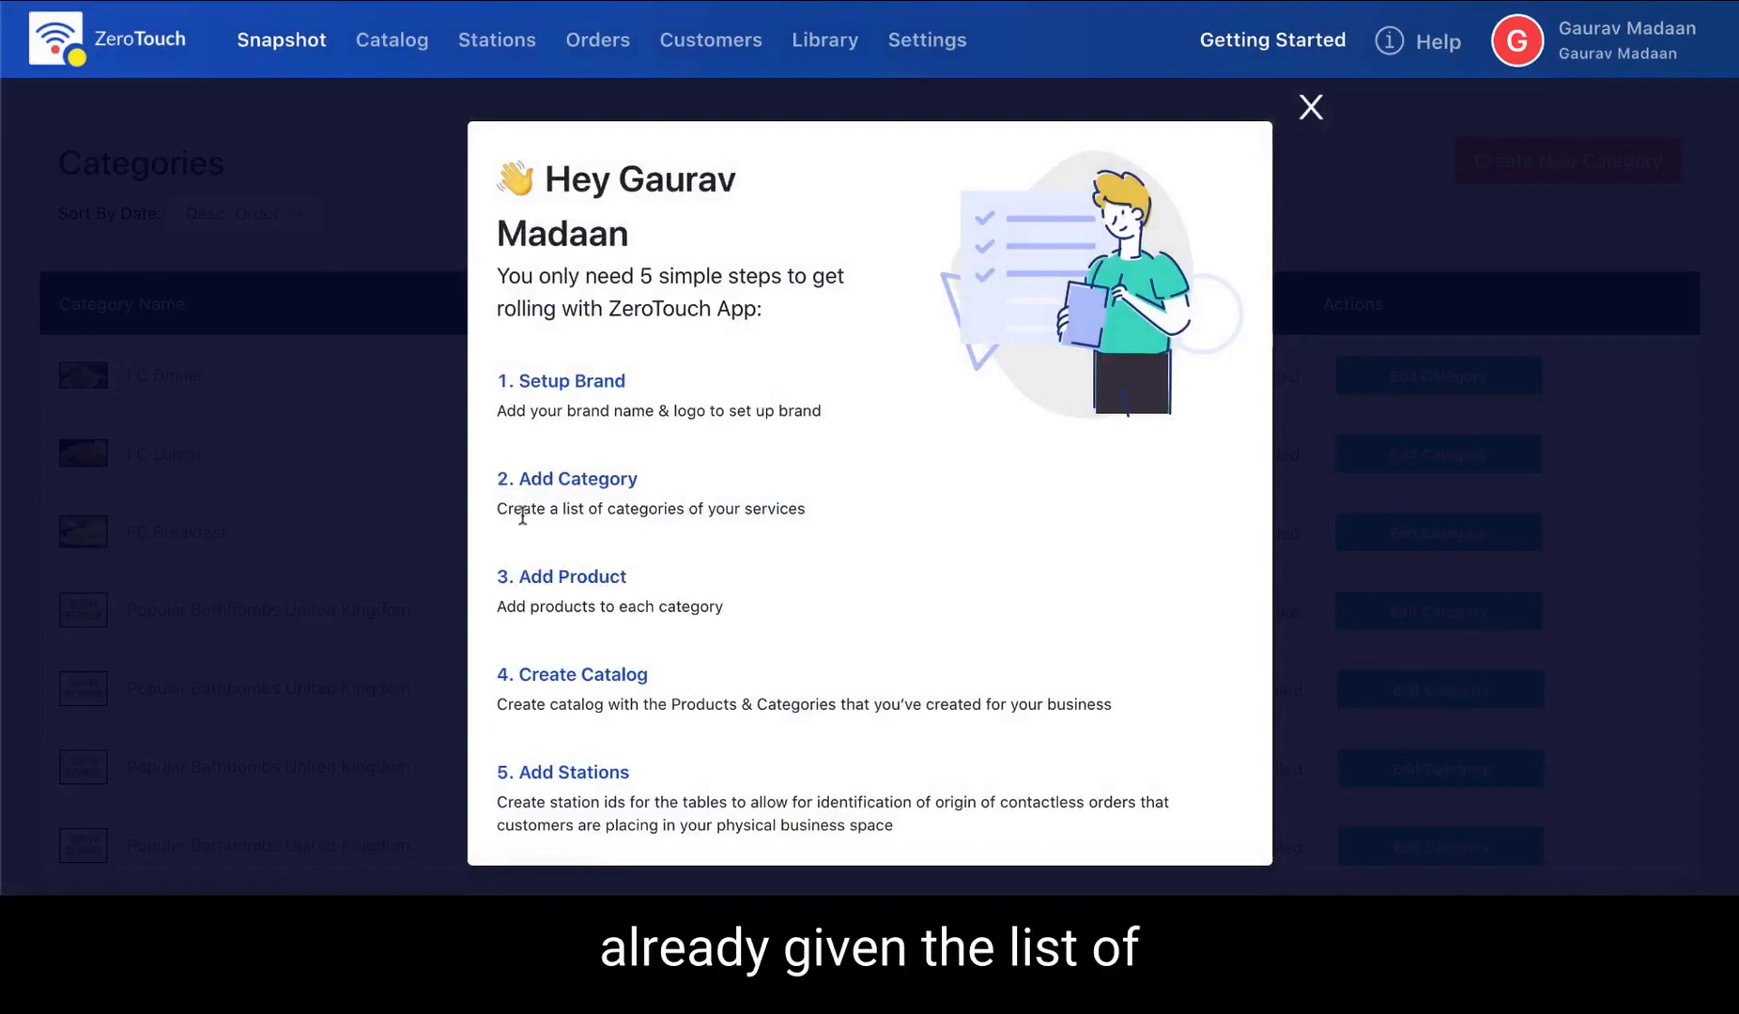
drag(522, 515, 796, 507)
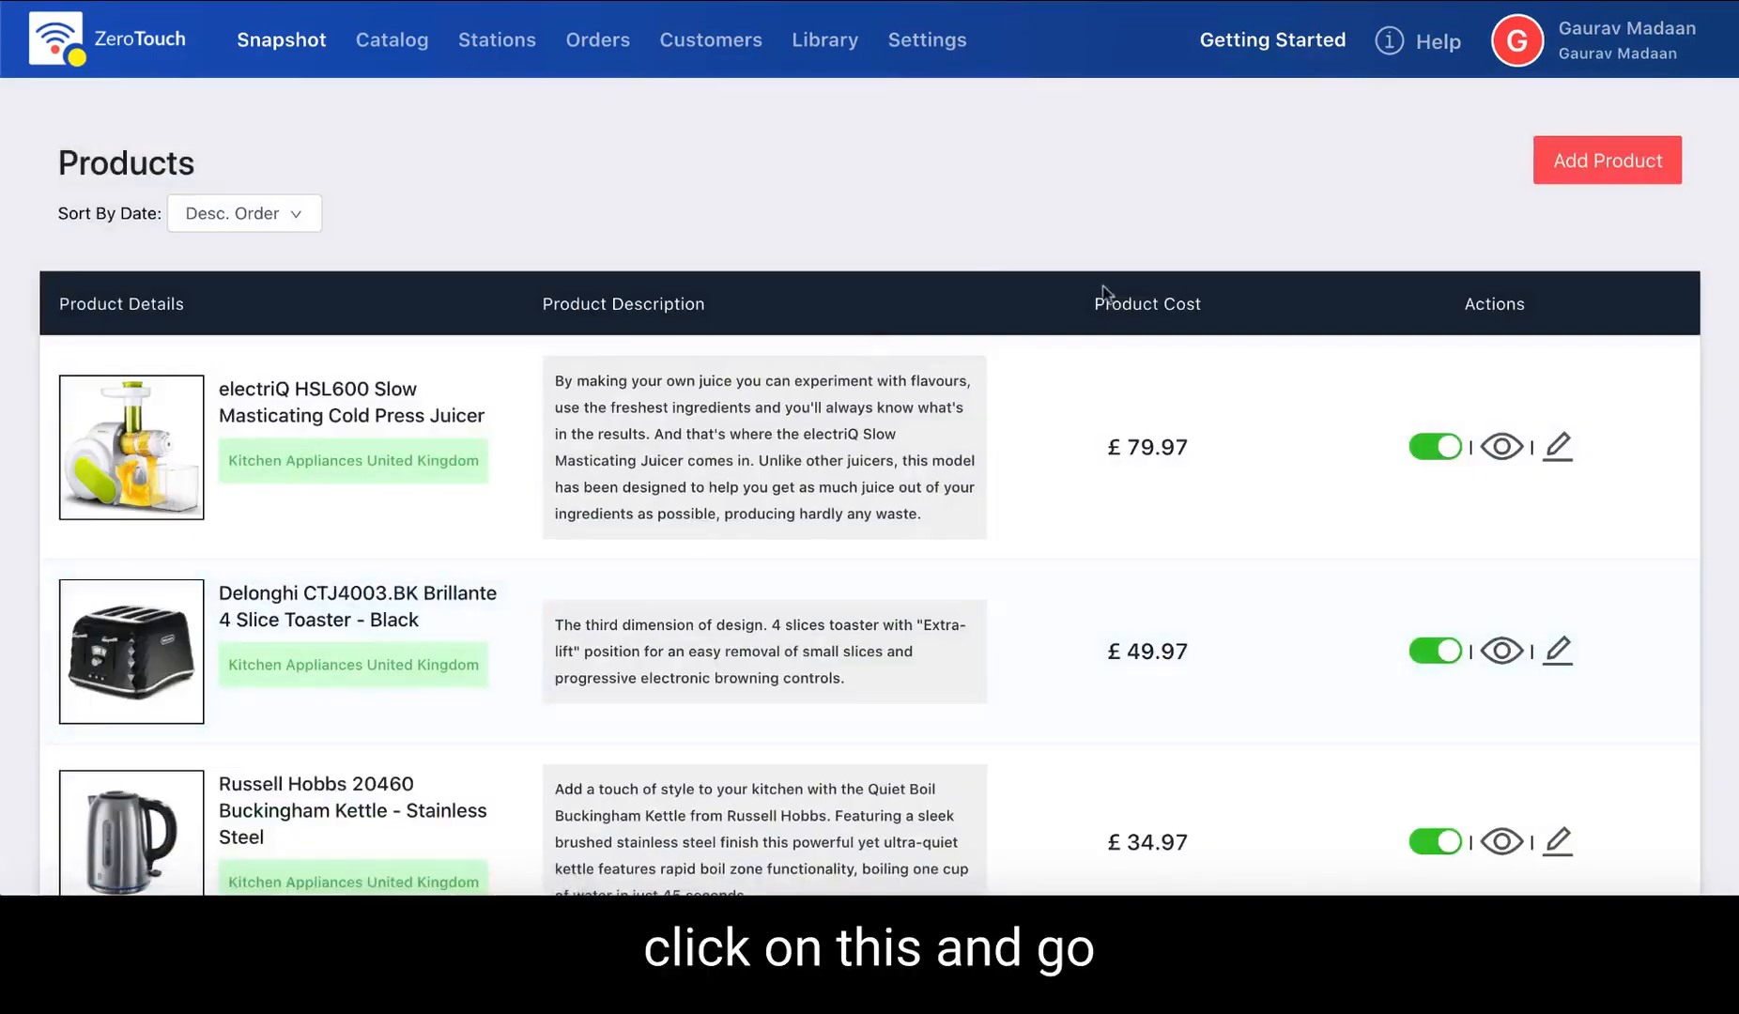
click(1665, 150)
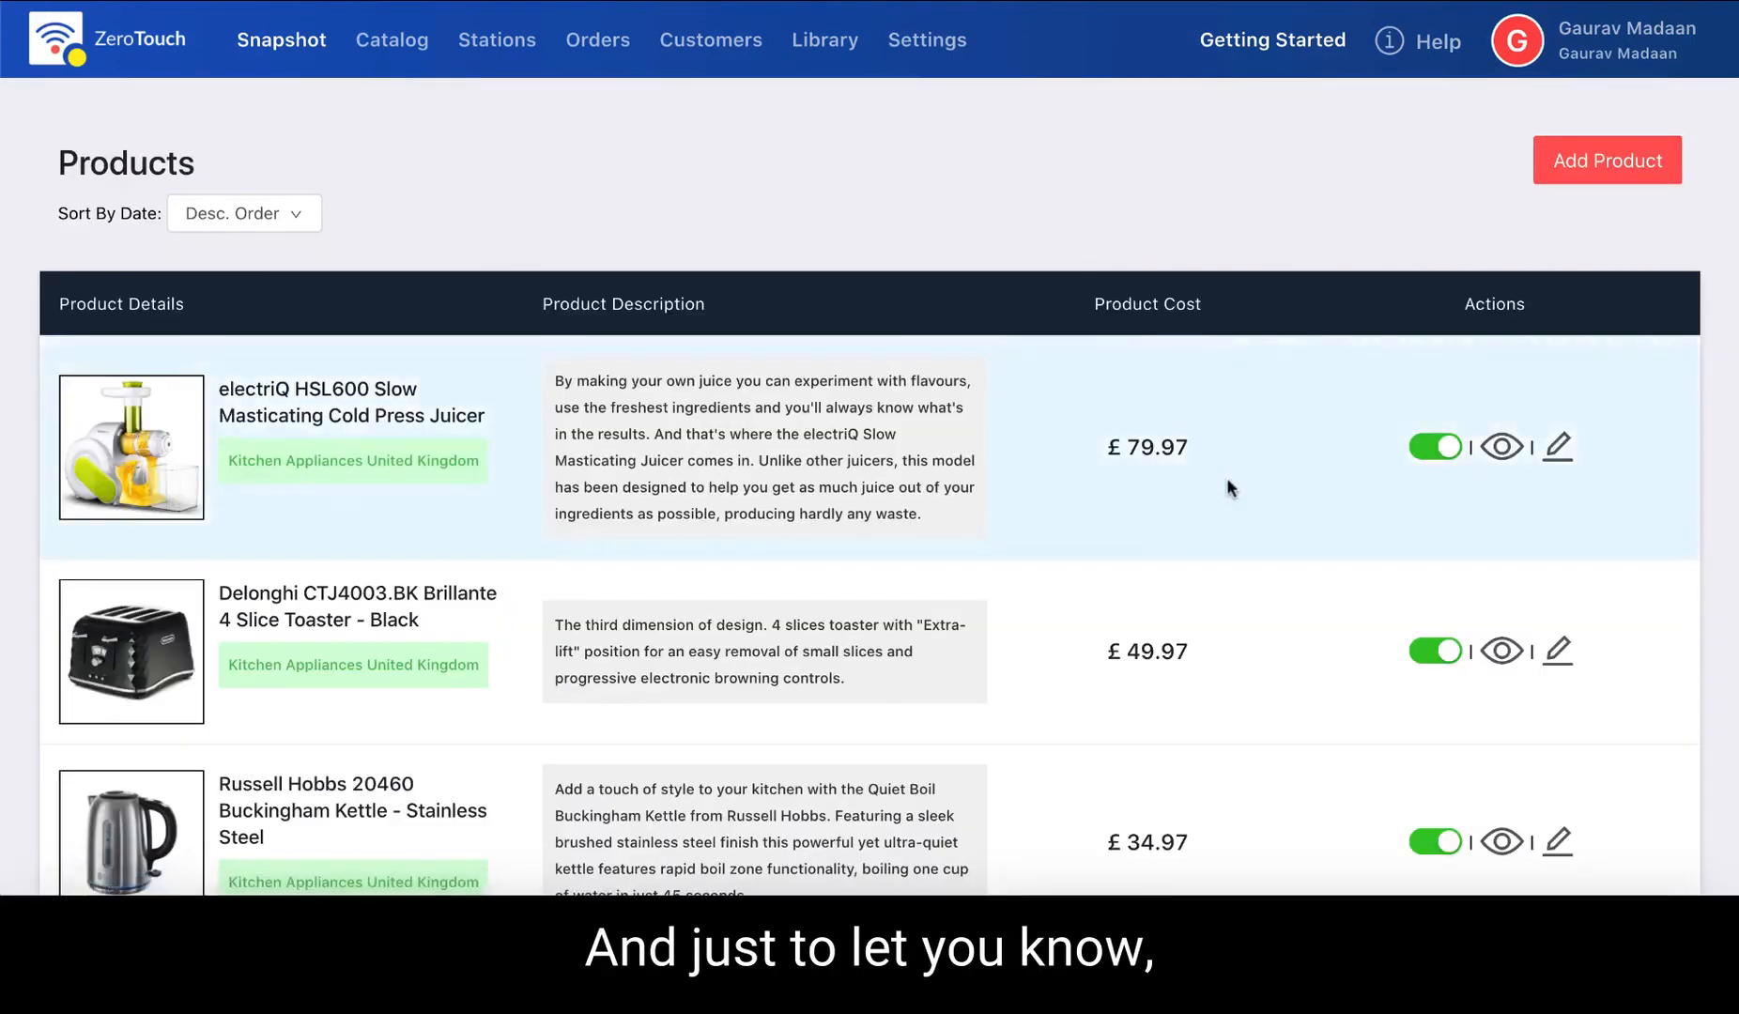
scroll(1227, 480, down, 5)
scroll(1227, 481, up, 5)
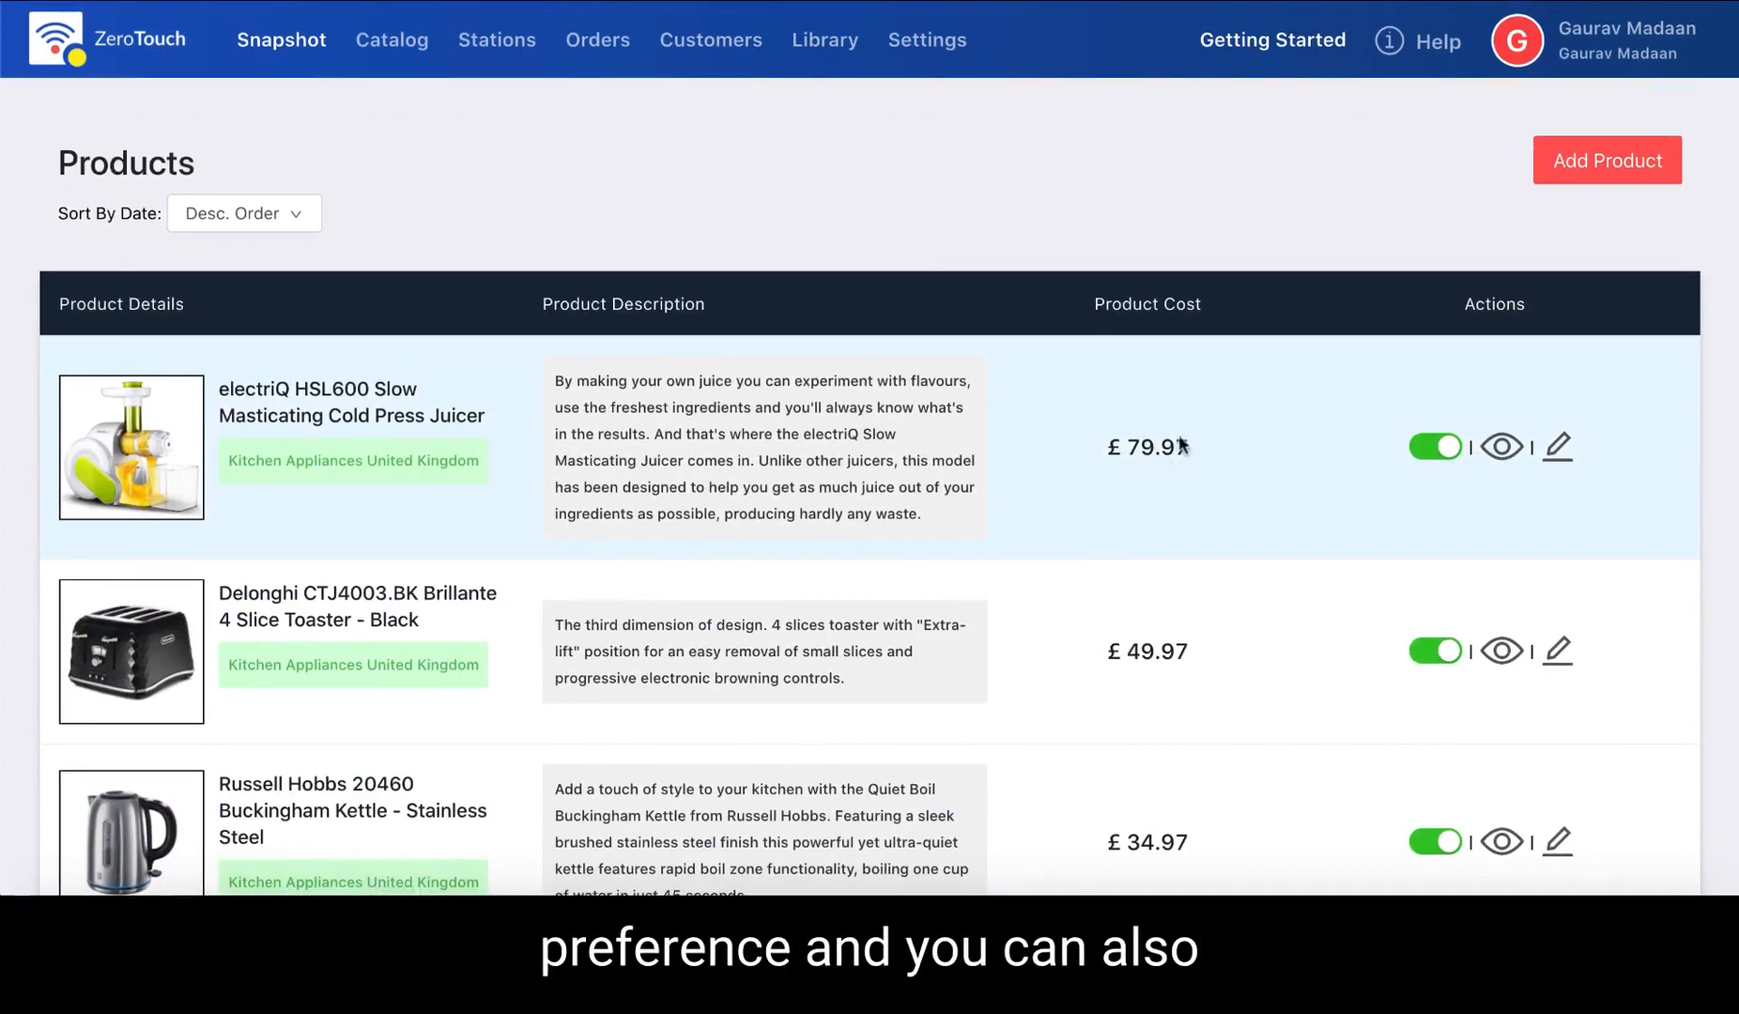
drag(1190, 447, 1094, 443)
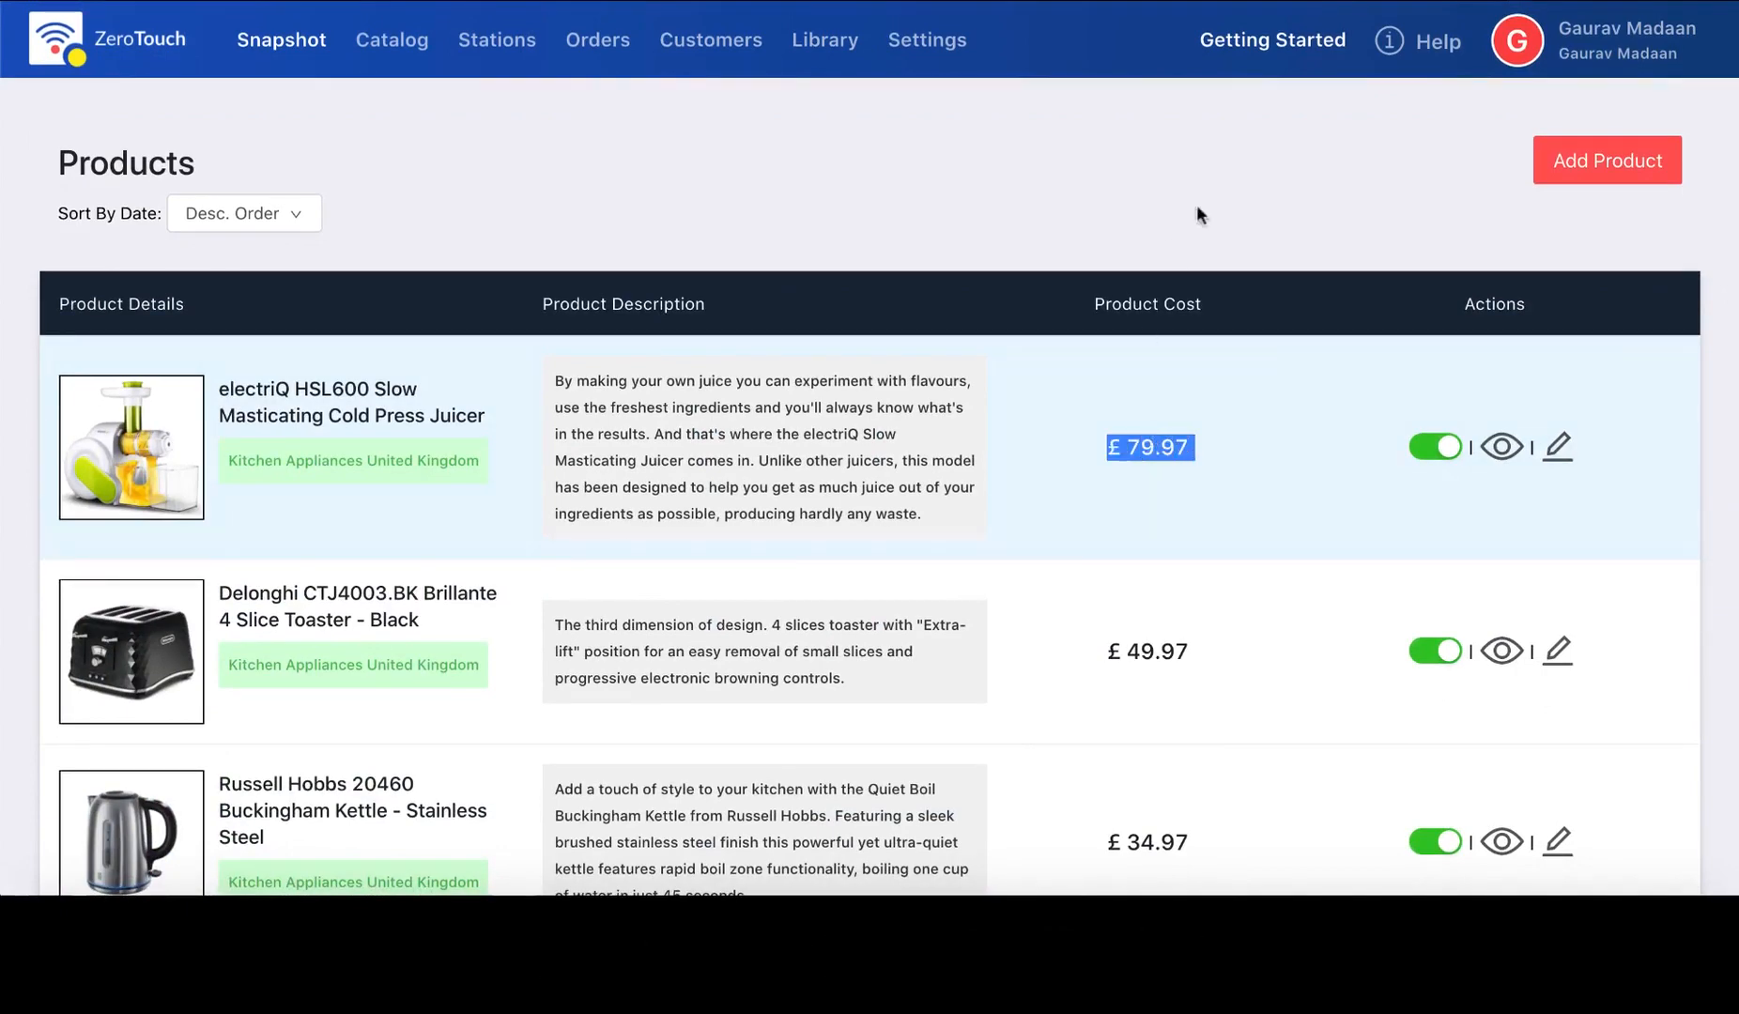
click(1537, 208)
click(1592, 175)
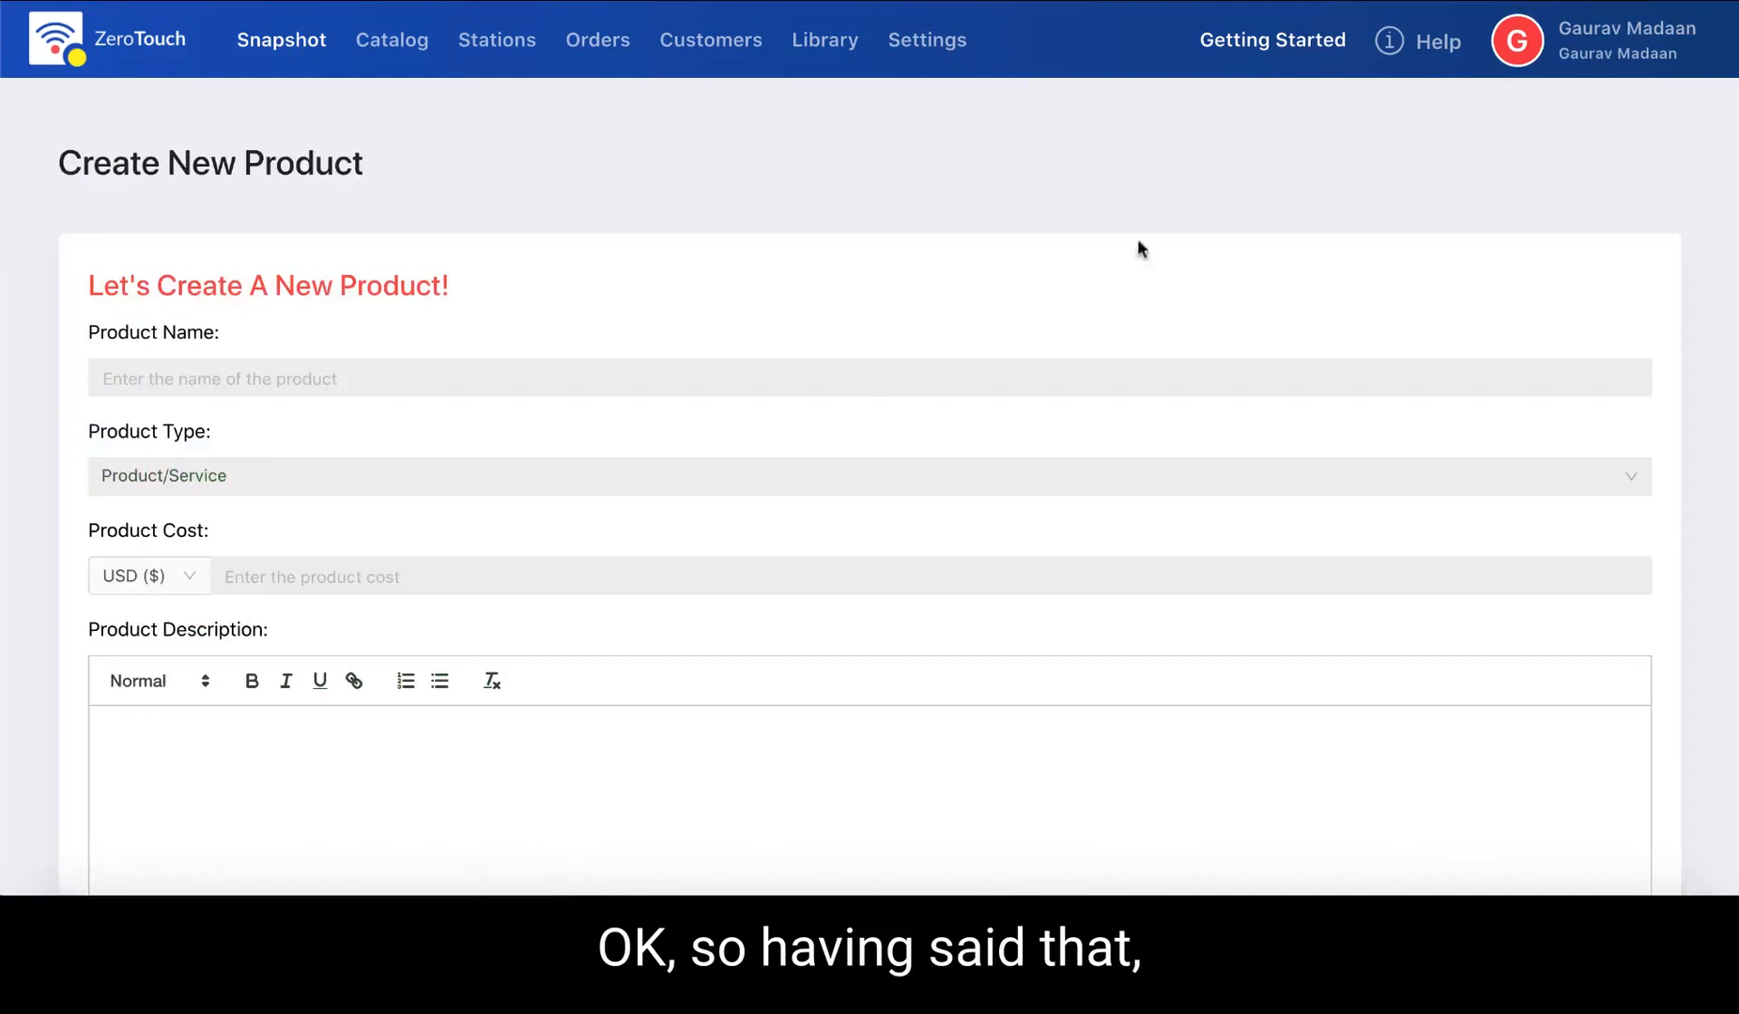
Browse the currencies available for the product cost without changing the selection.
scroll(804, 376, down, 2)
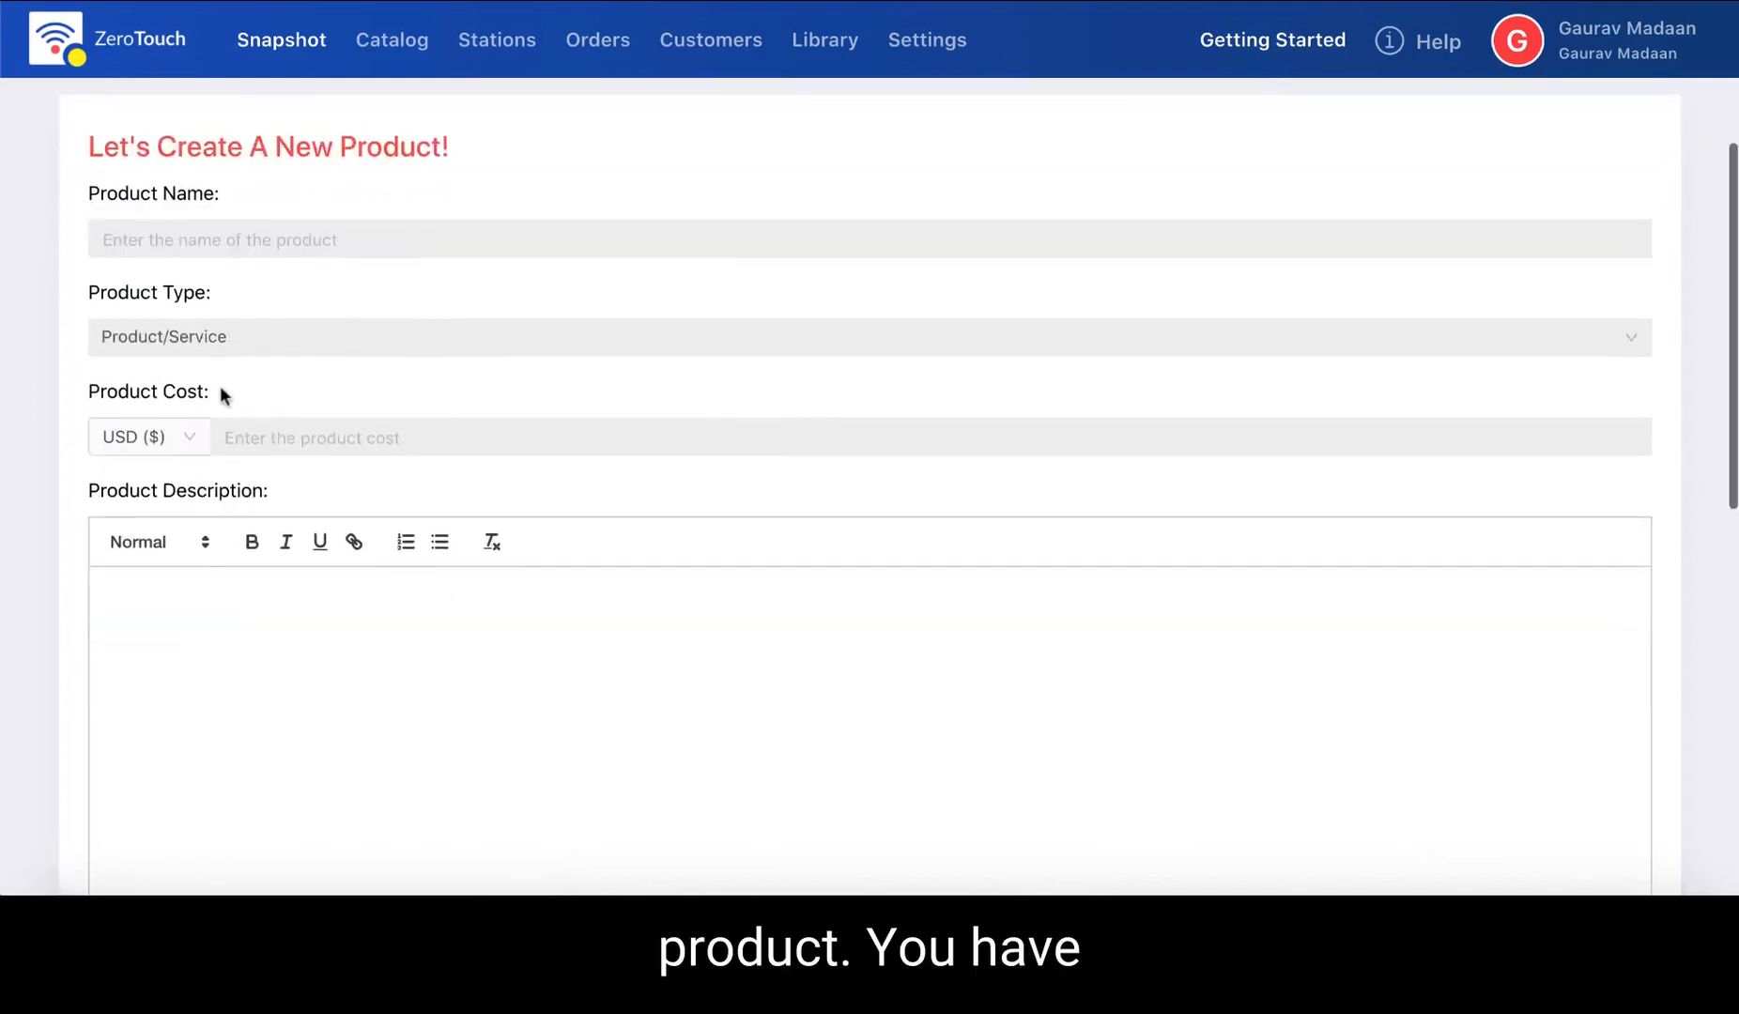
click(159, 435)
scroll(167, 614, down, 5)
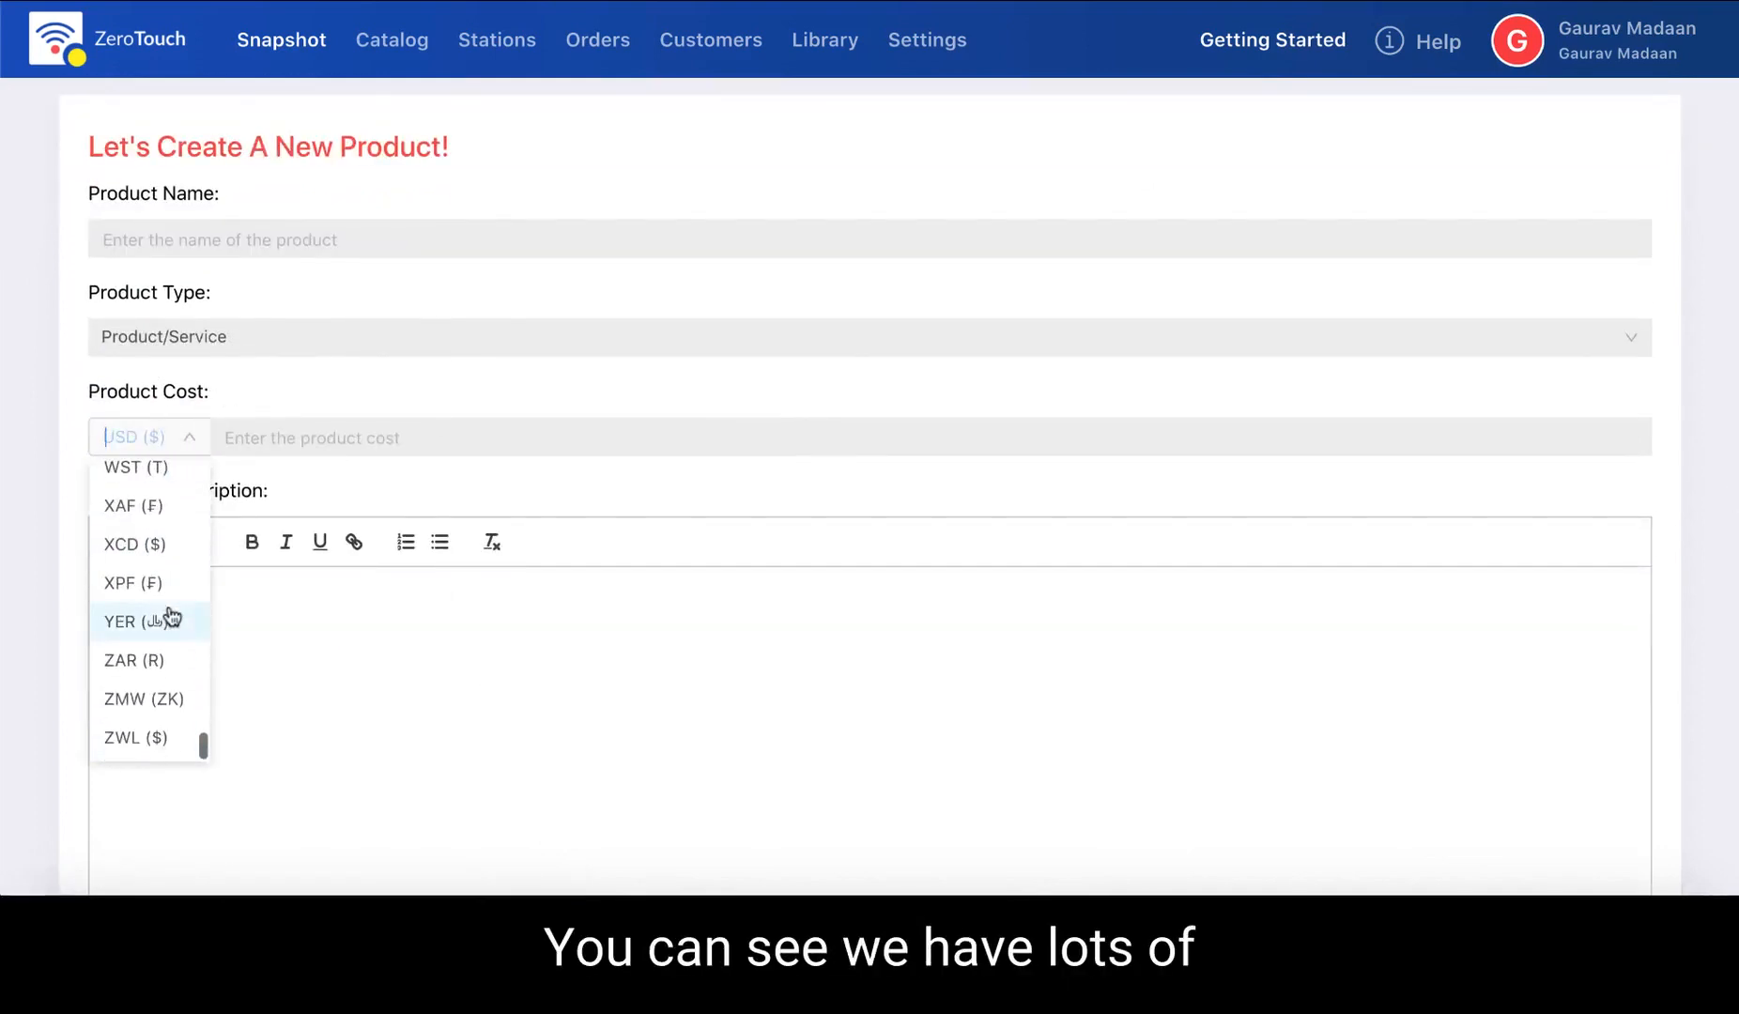
scroll(169, 615, up, 7)
scroll(169, 614, up, 20)
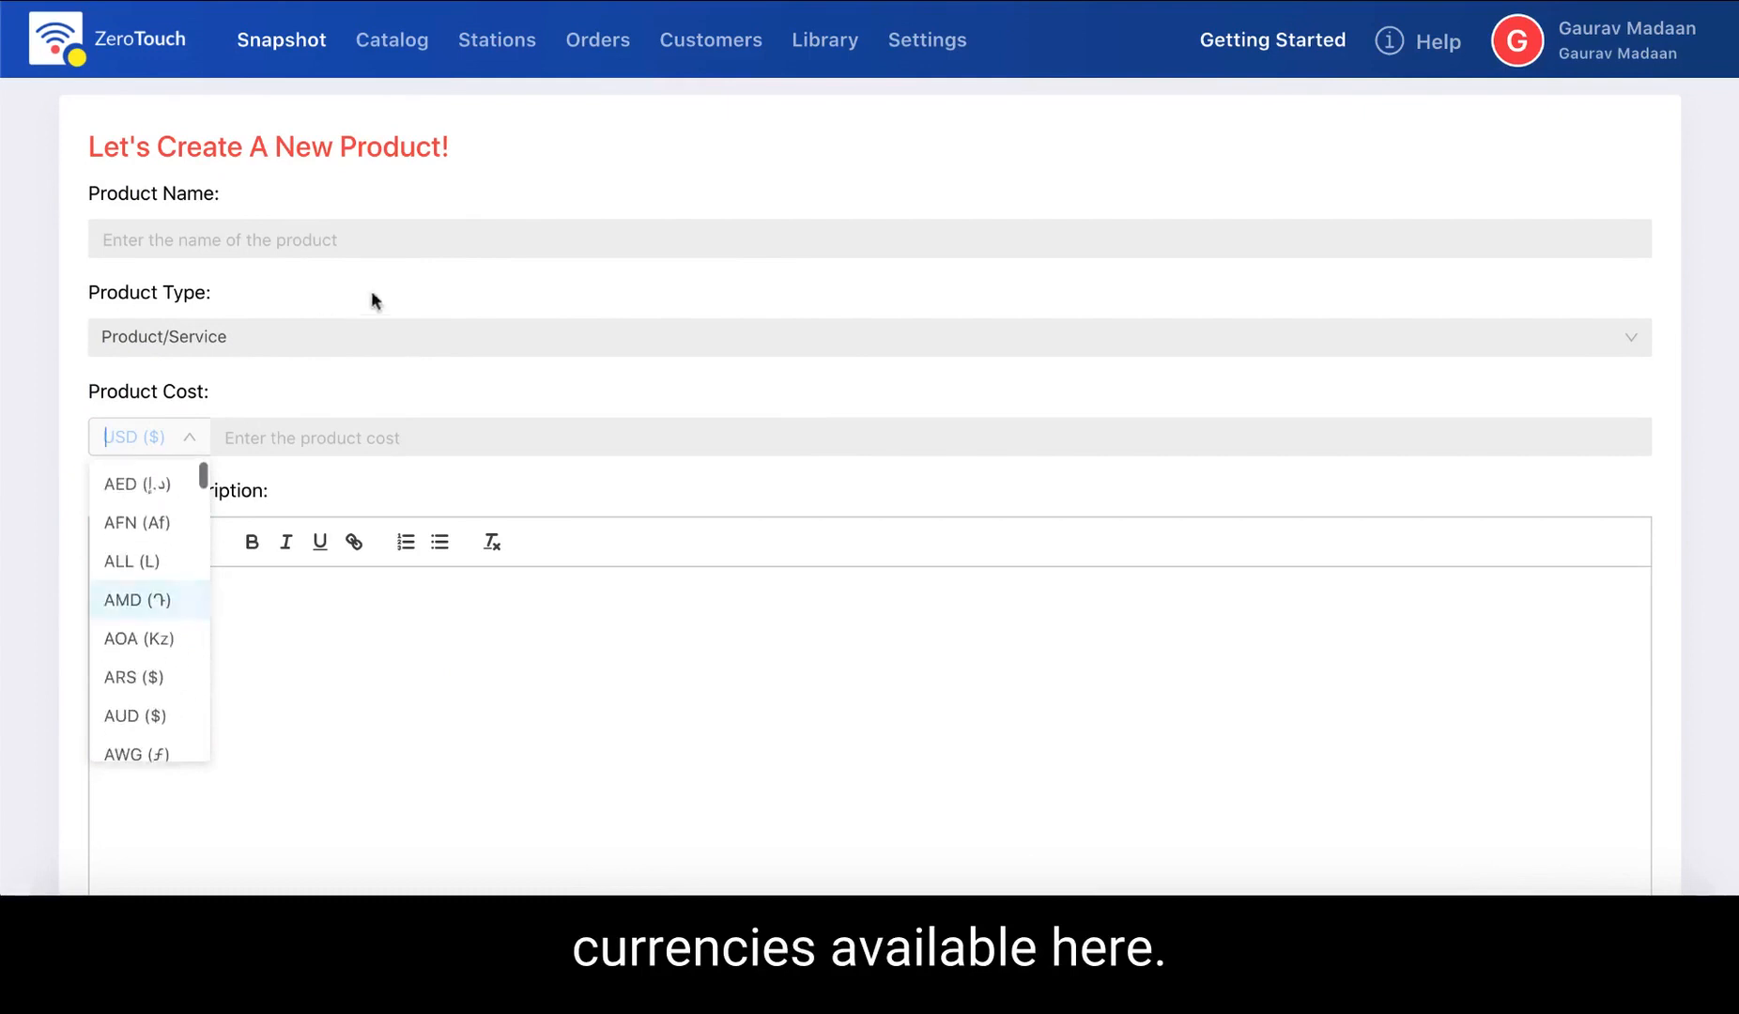
click(324, 396)
Copy "Pancakes and Maple Syrup" from the Food Circles menu document into the new product's name.
click(216, 242)
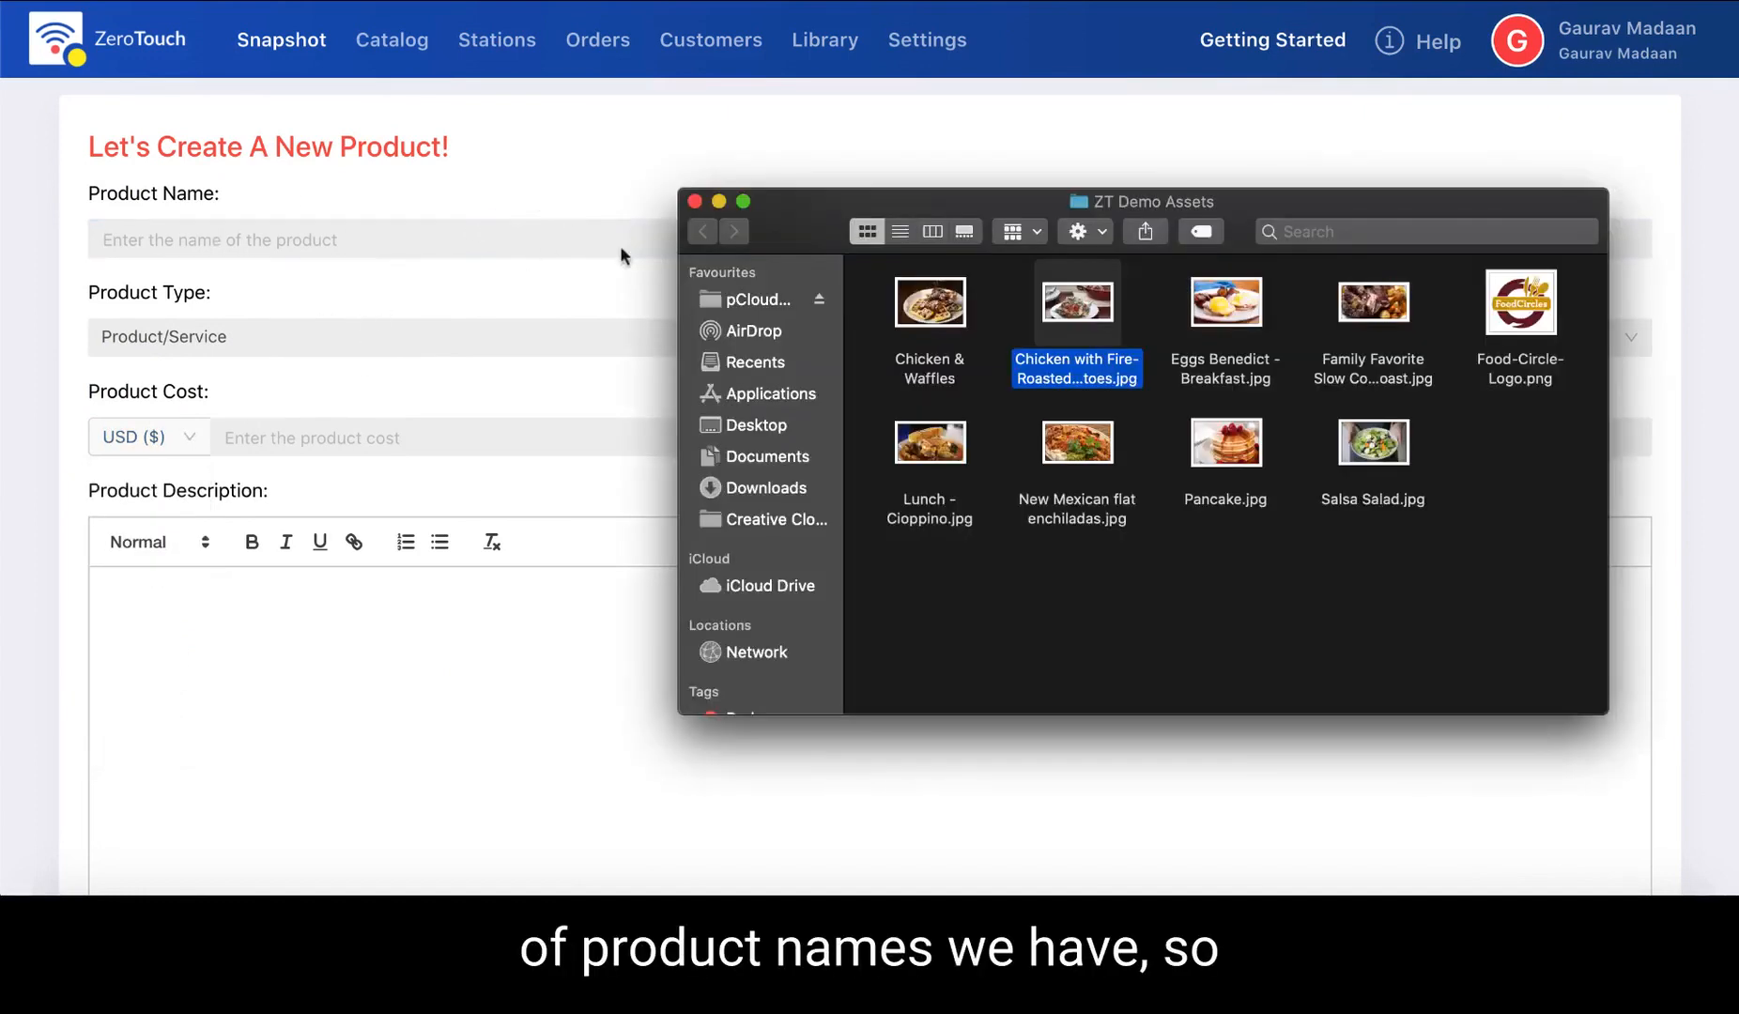
click(620, 255)
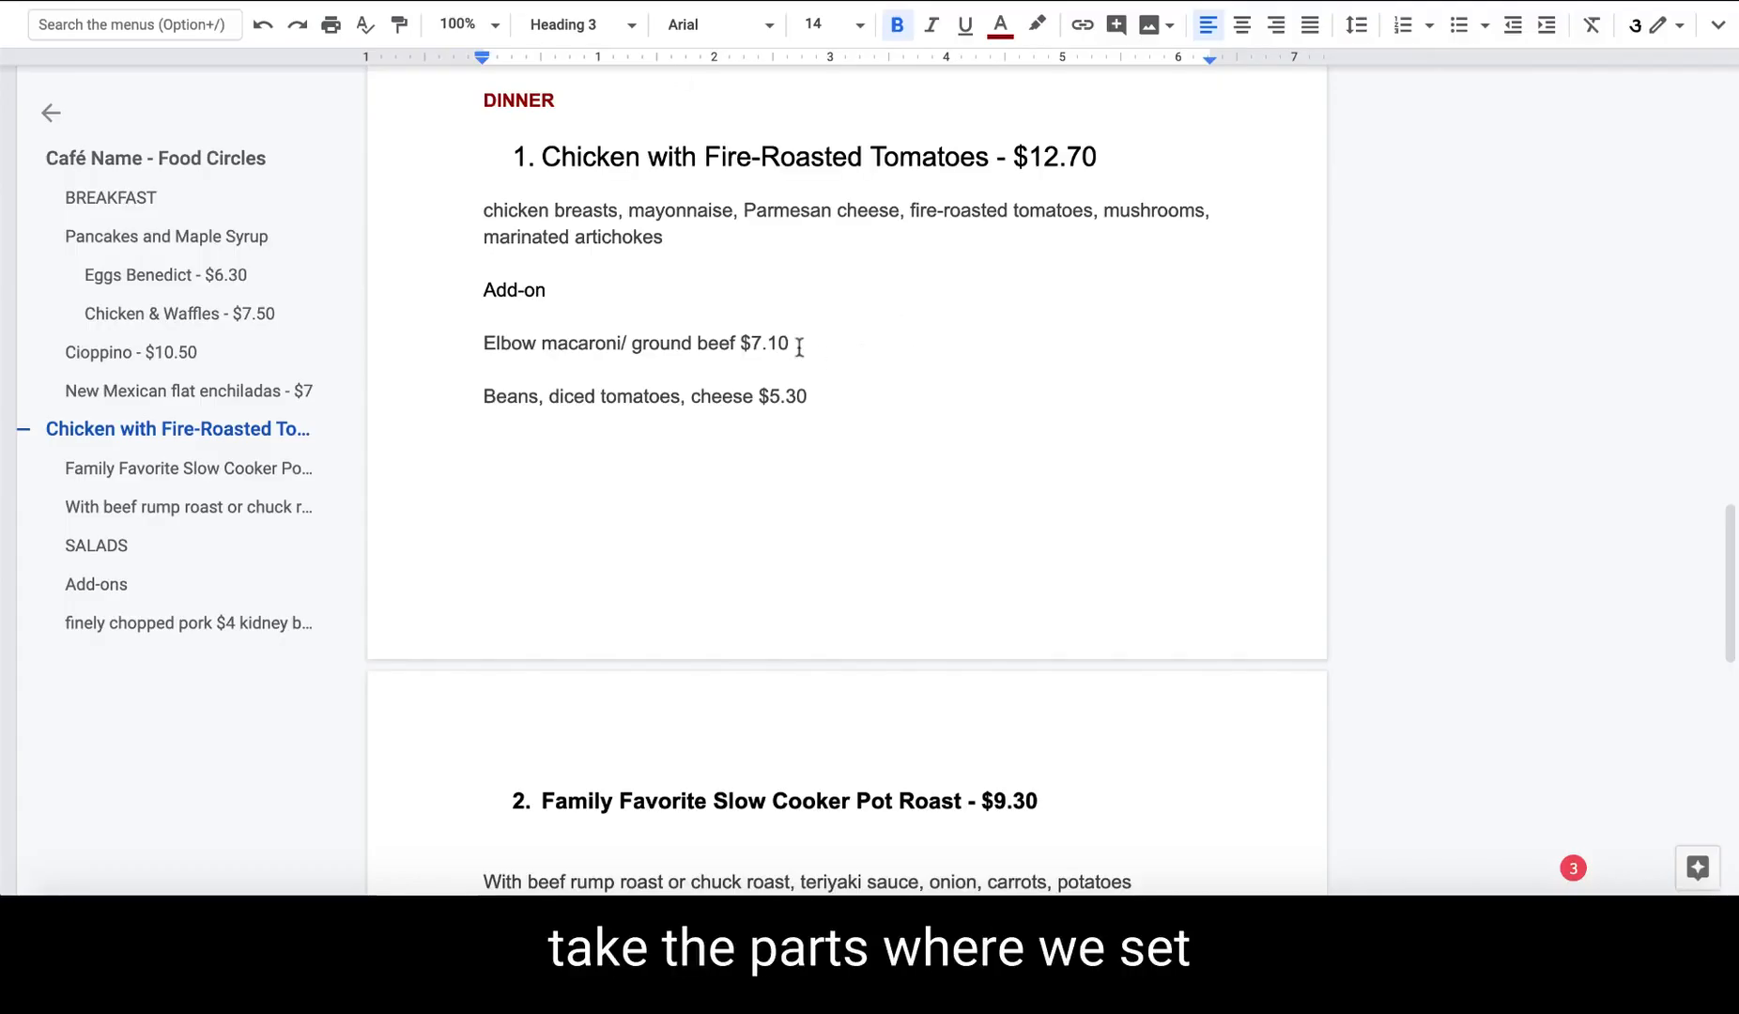
scroll(823, 301, up, 20)
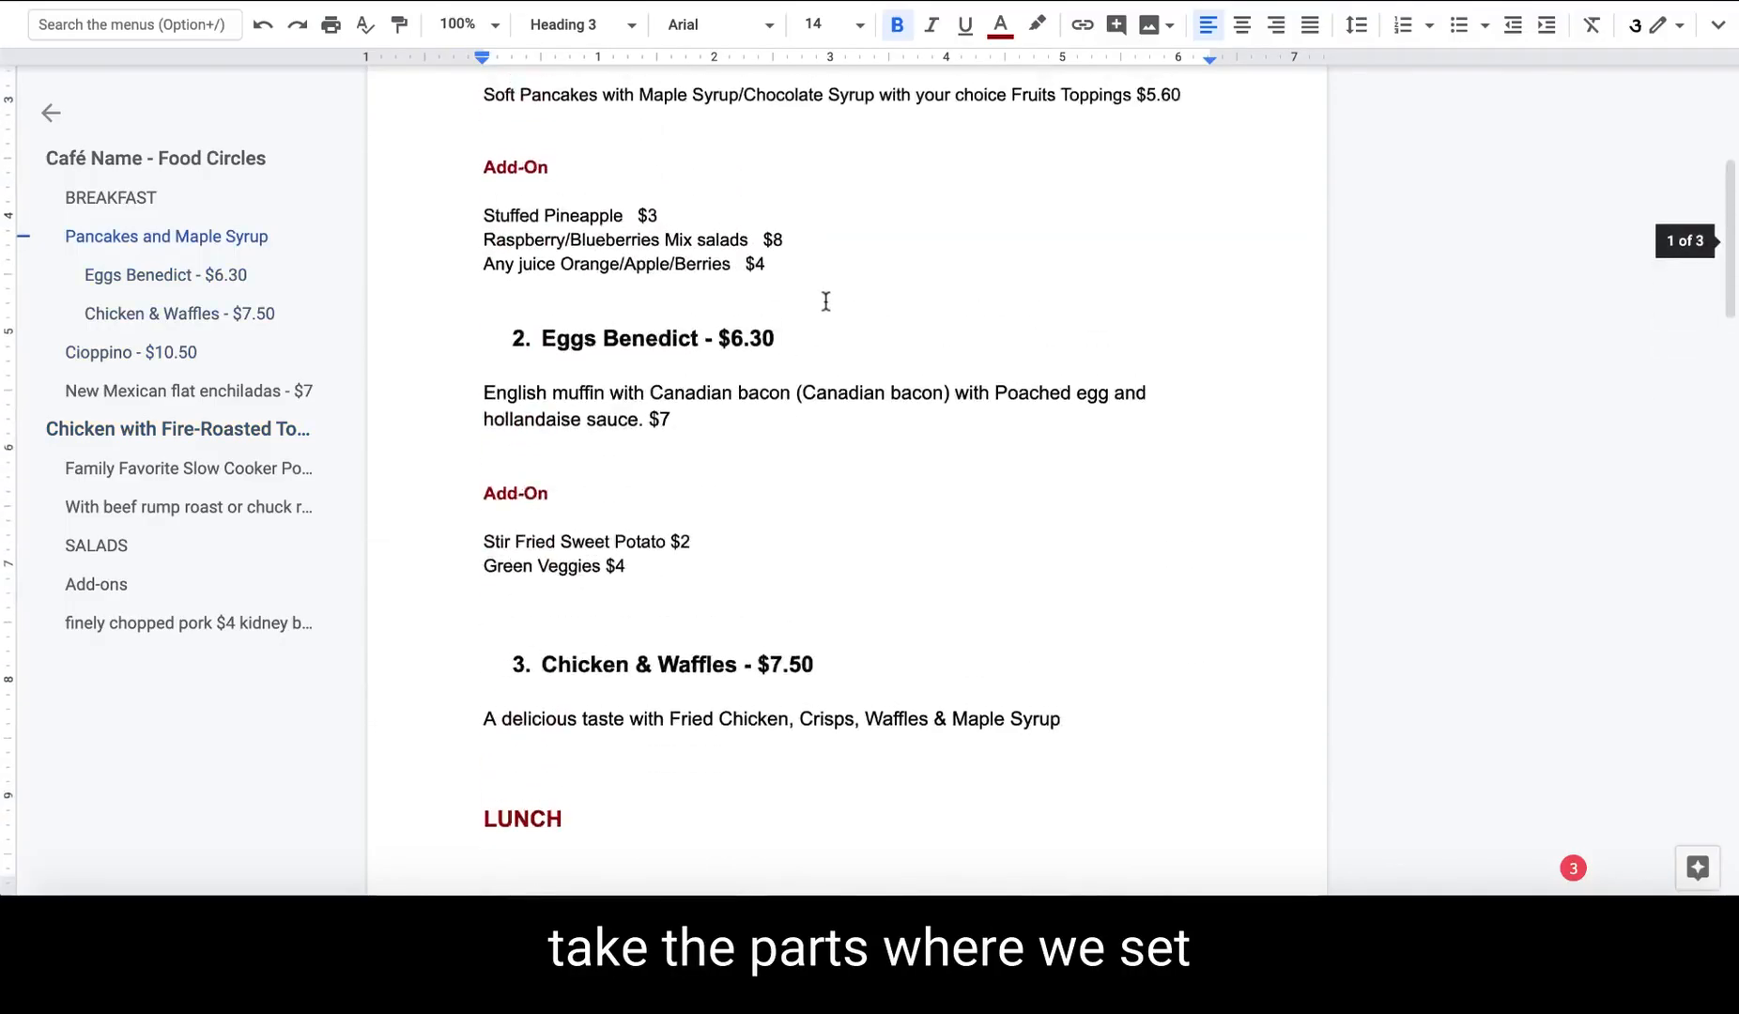
scroll(825, 300, down, 1)
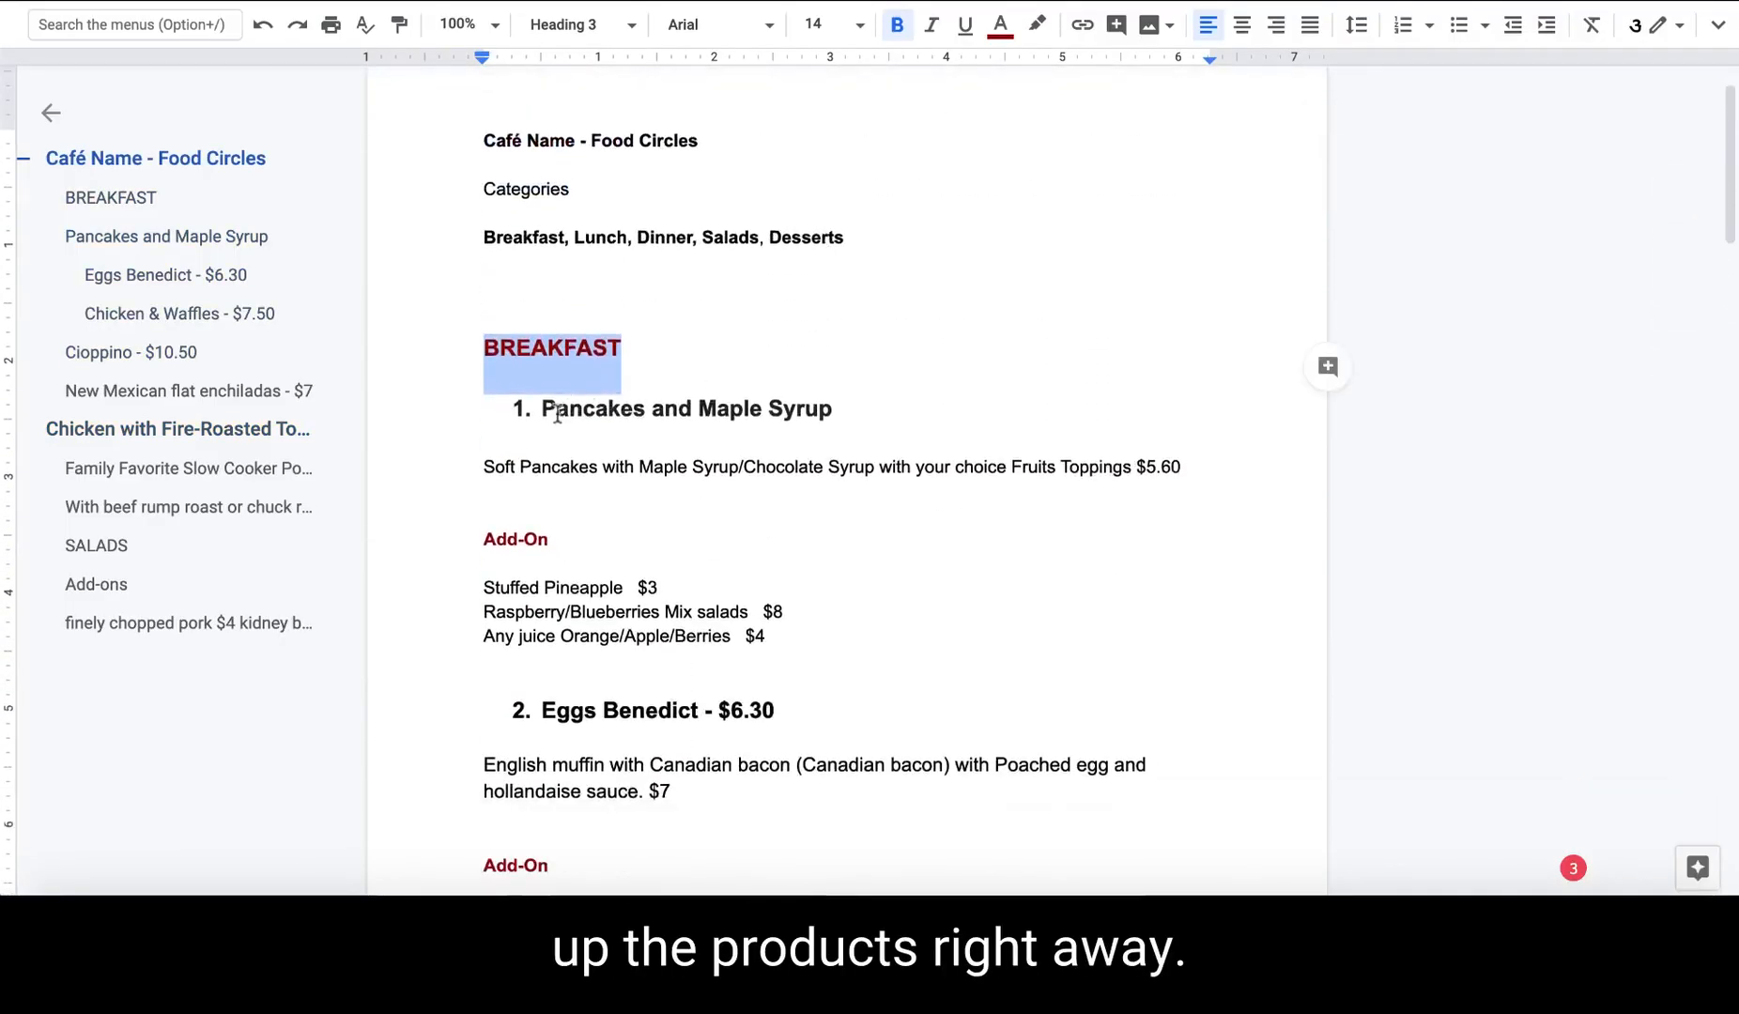
drag(544, 411, 833, 409)
key(super+c)
key(ctrl+Tab)
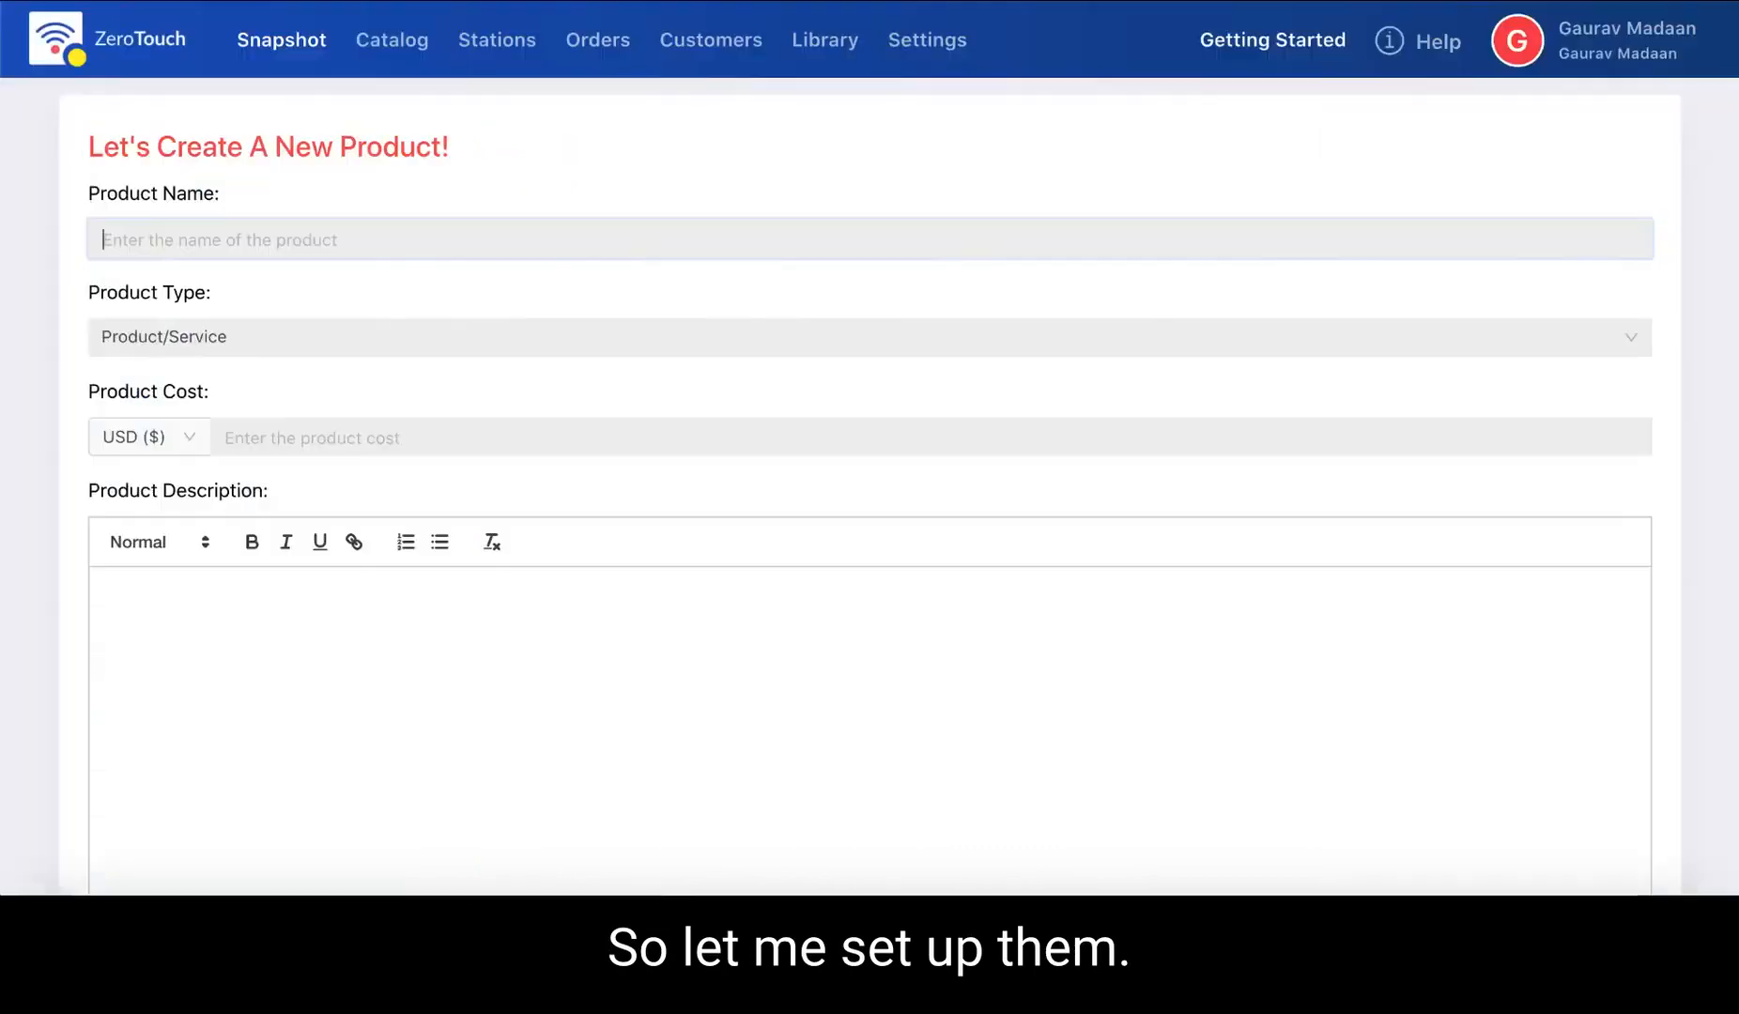
key(super+v)
Copy "Soft Pancakes with Maple Syrup/Chocolate Syrup with your choice Fruits Toppings" from the menu document into the product description.
key(ctrl+shift+Tab)
drag(484, 467, 1132, 467)
key(super+c)
key(ctrl+Tab)
click(246, 600)
key(super+v)
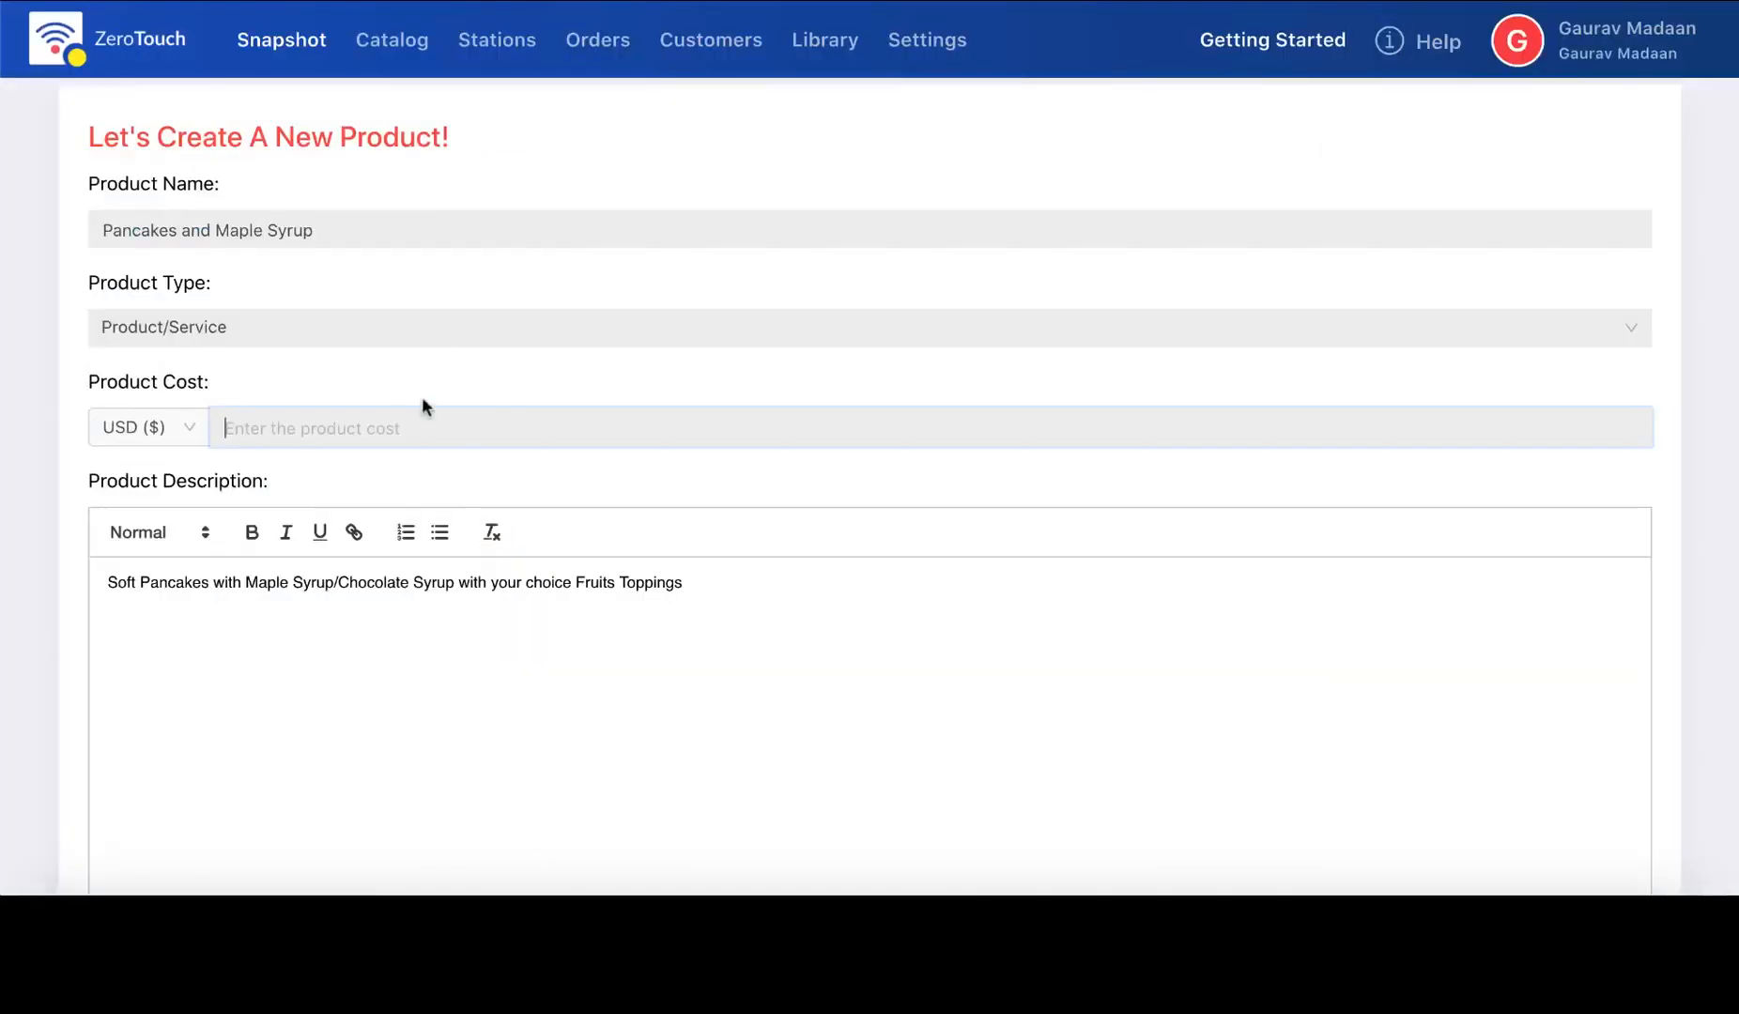
Assign the product to the FC Breakfast category and upload Pancake.jpg as its featured image.
scroll(384, 562, down, 8)
click(310, 469)
click(310, 594)
scroll(314, 559, down, 2)
click(315, 560)
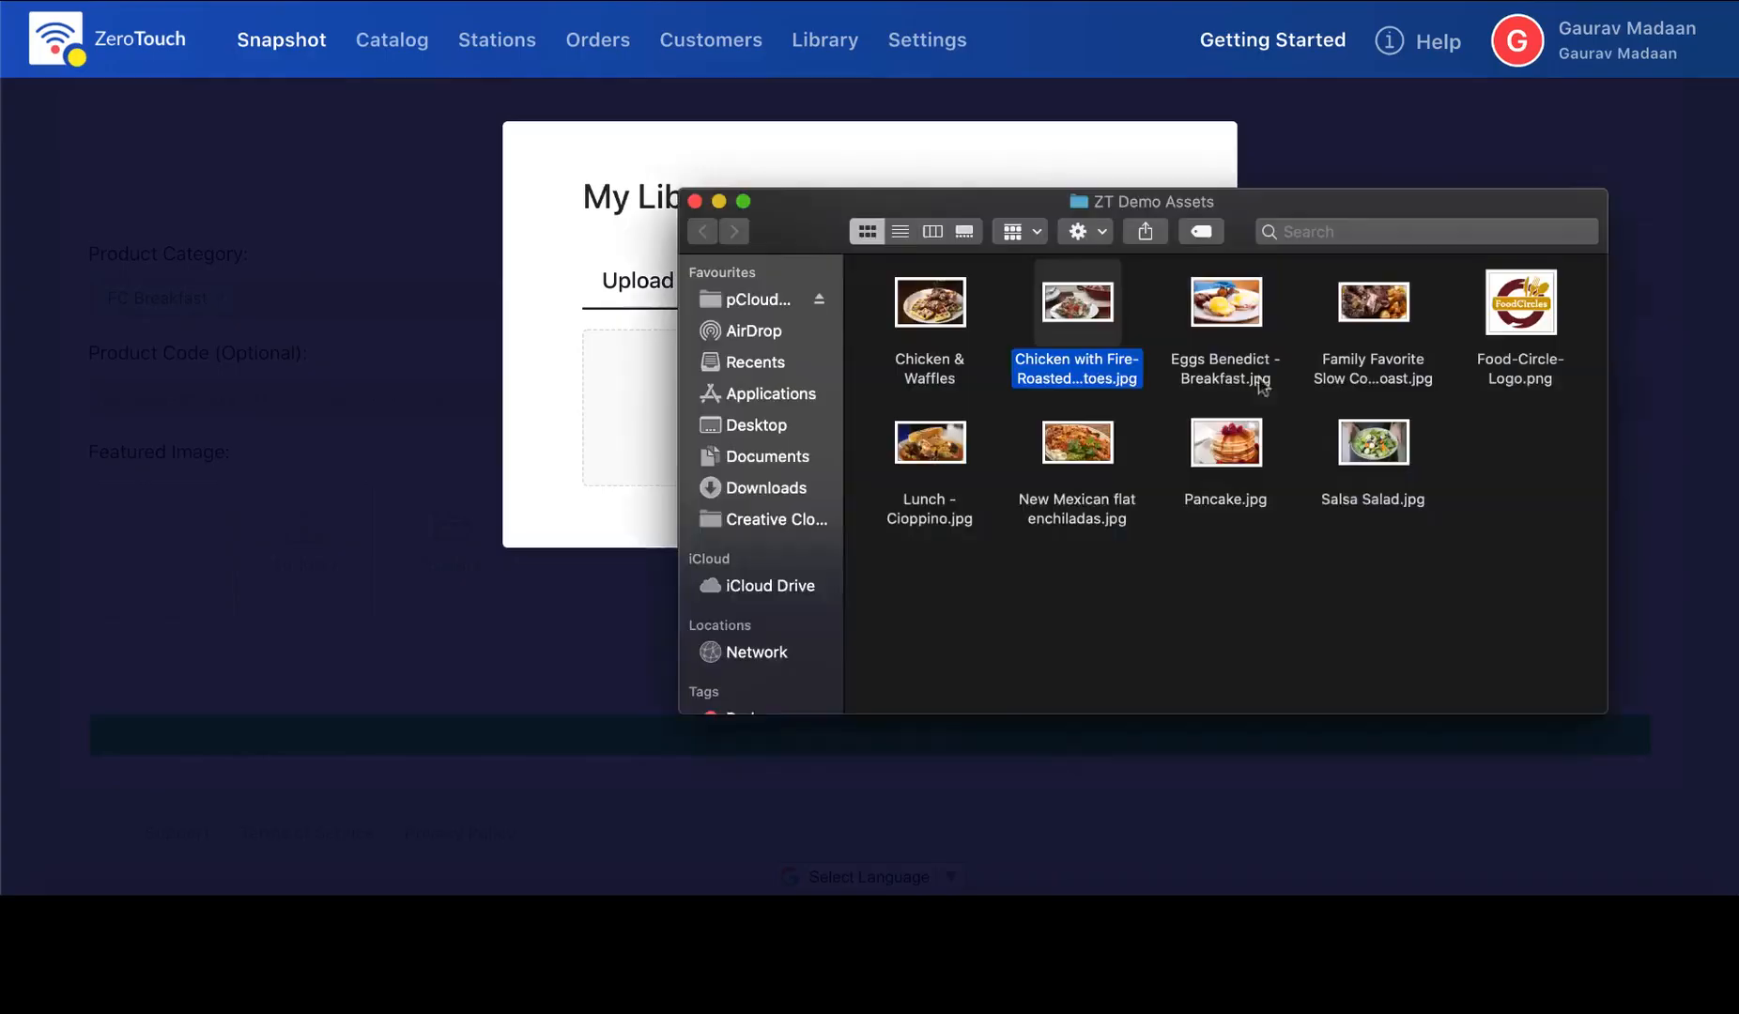
click(1225, 442)
drag(1221, 453, 630, 413)
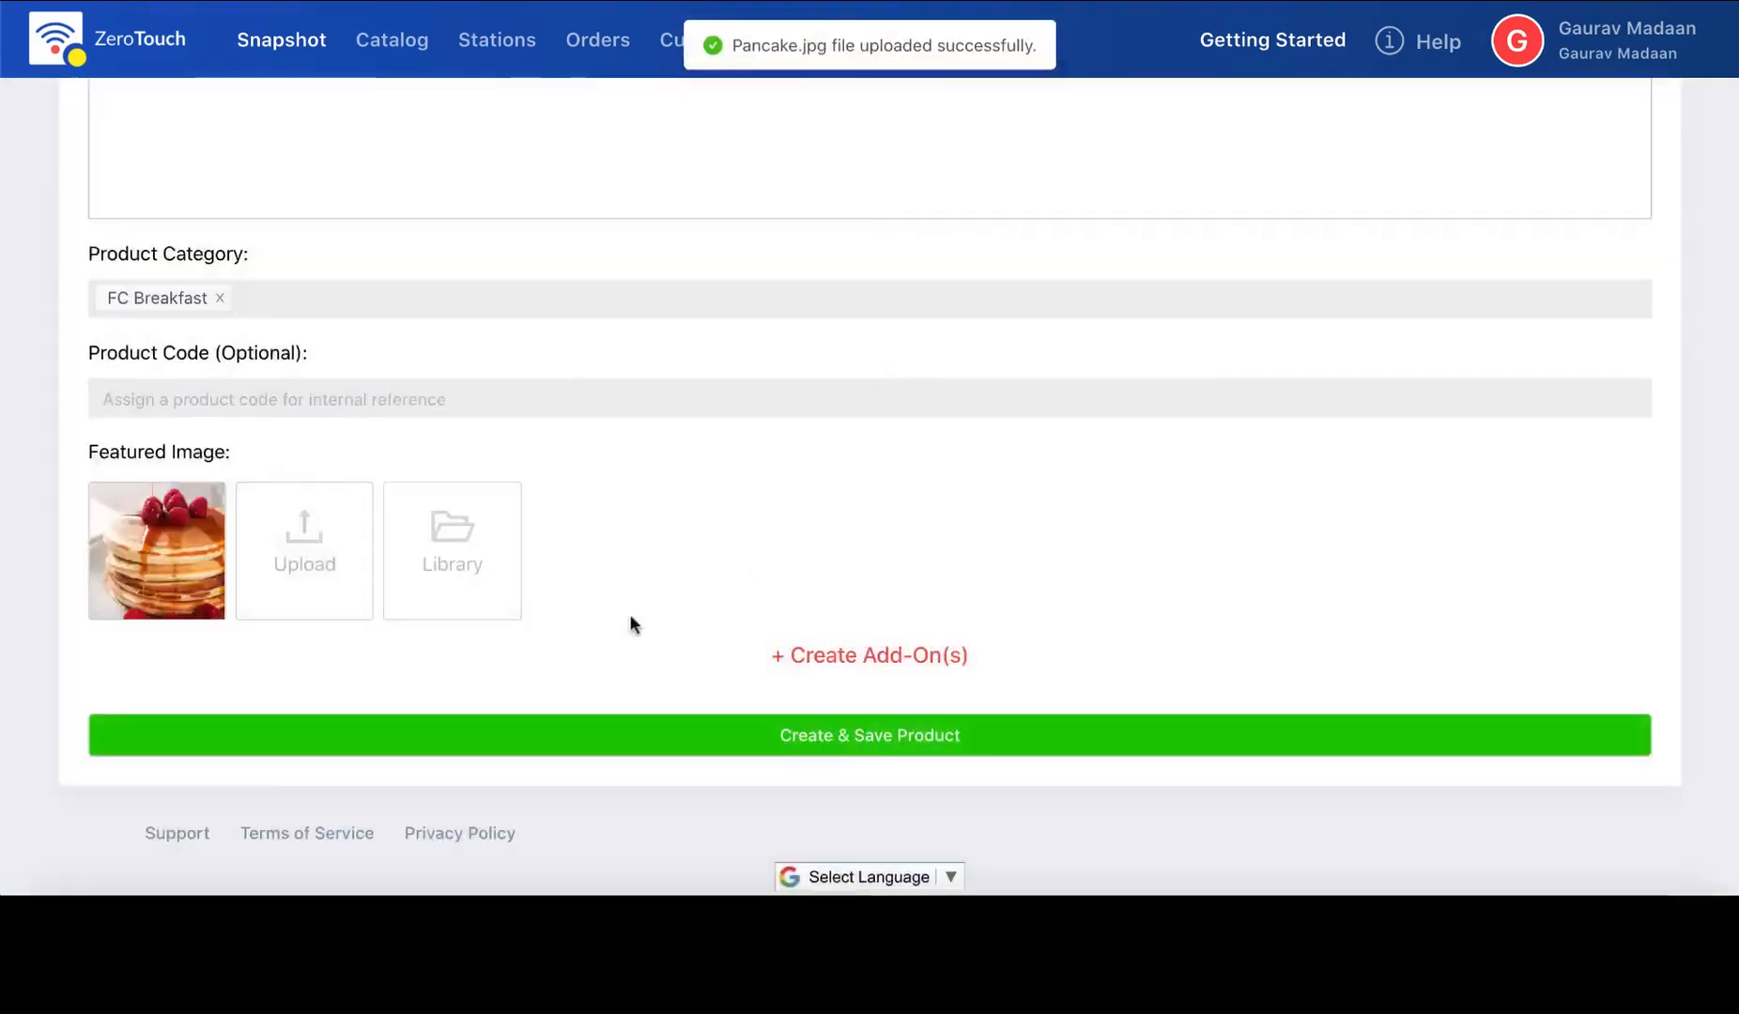
Go back over the new product's cost and description fields.
scroll(629, 613, up, 10)
click(498, 426)
click(472, 509)
click(483, 525)
click(556, 606)
scroll(556, 615, down, 10)
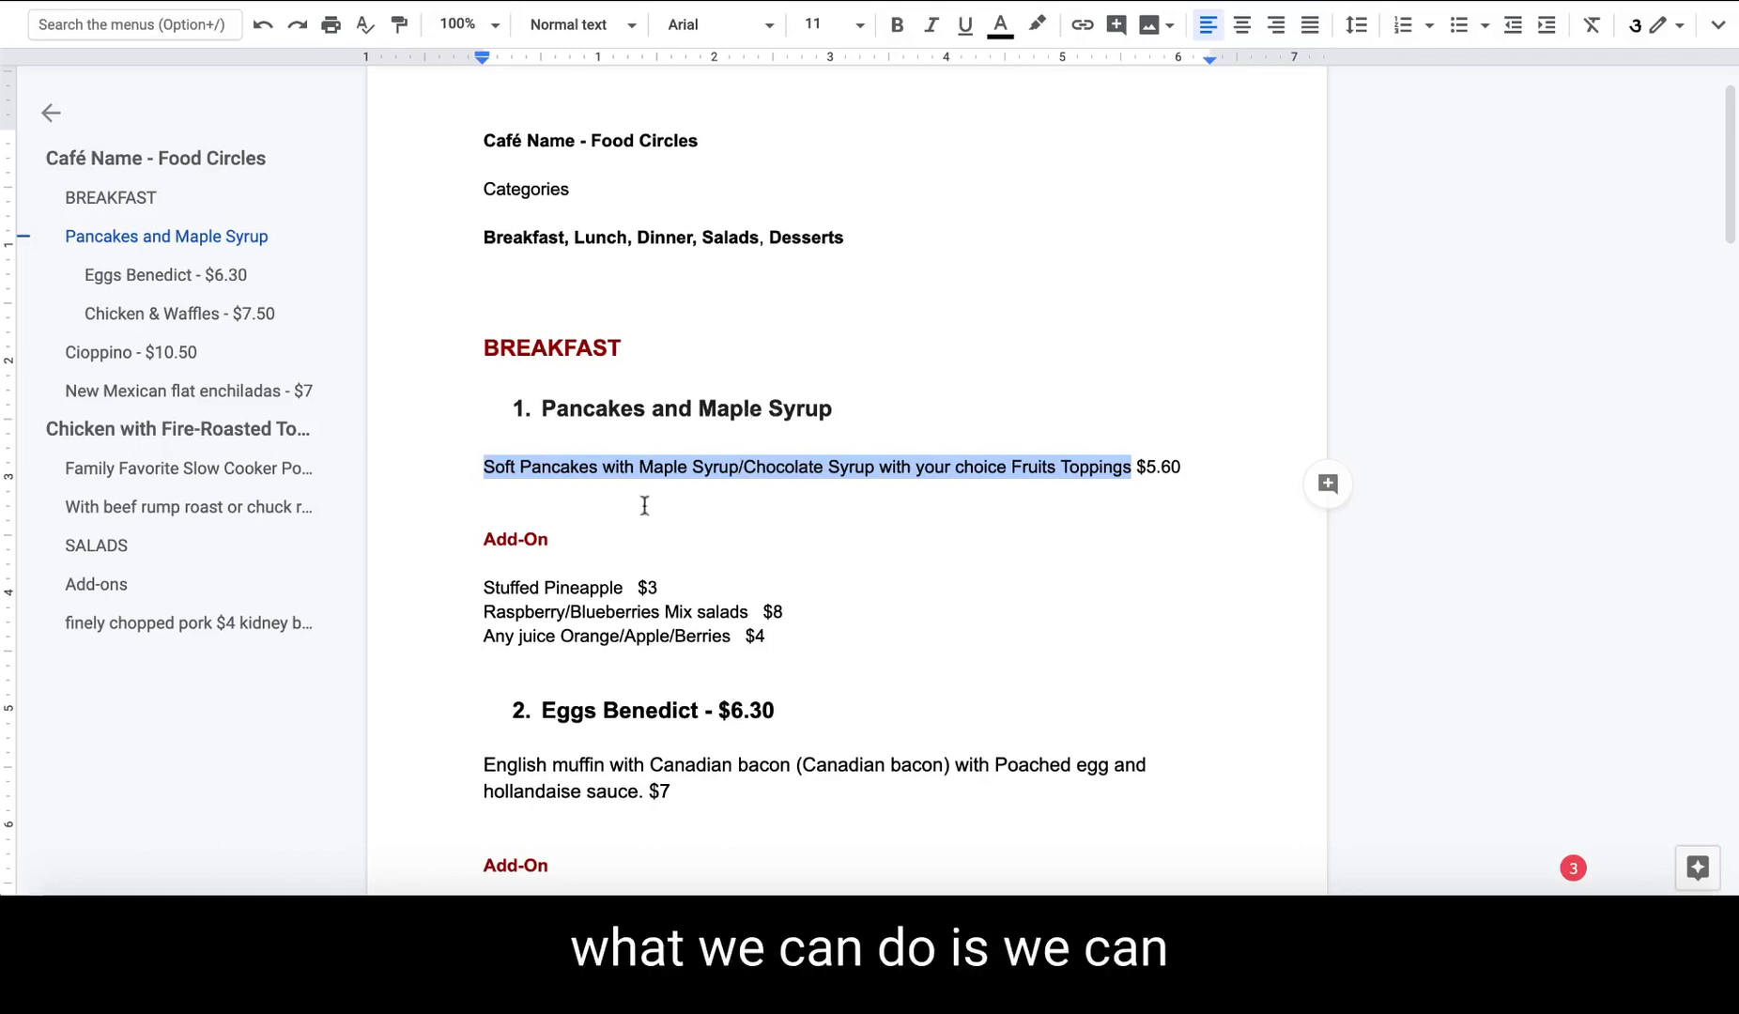
Look up the add-ons listed for Pancakes and Maple Syrup in the Food Circles menu document.
click(567, 540)
drag(481, 542, 592, 542)
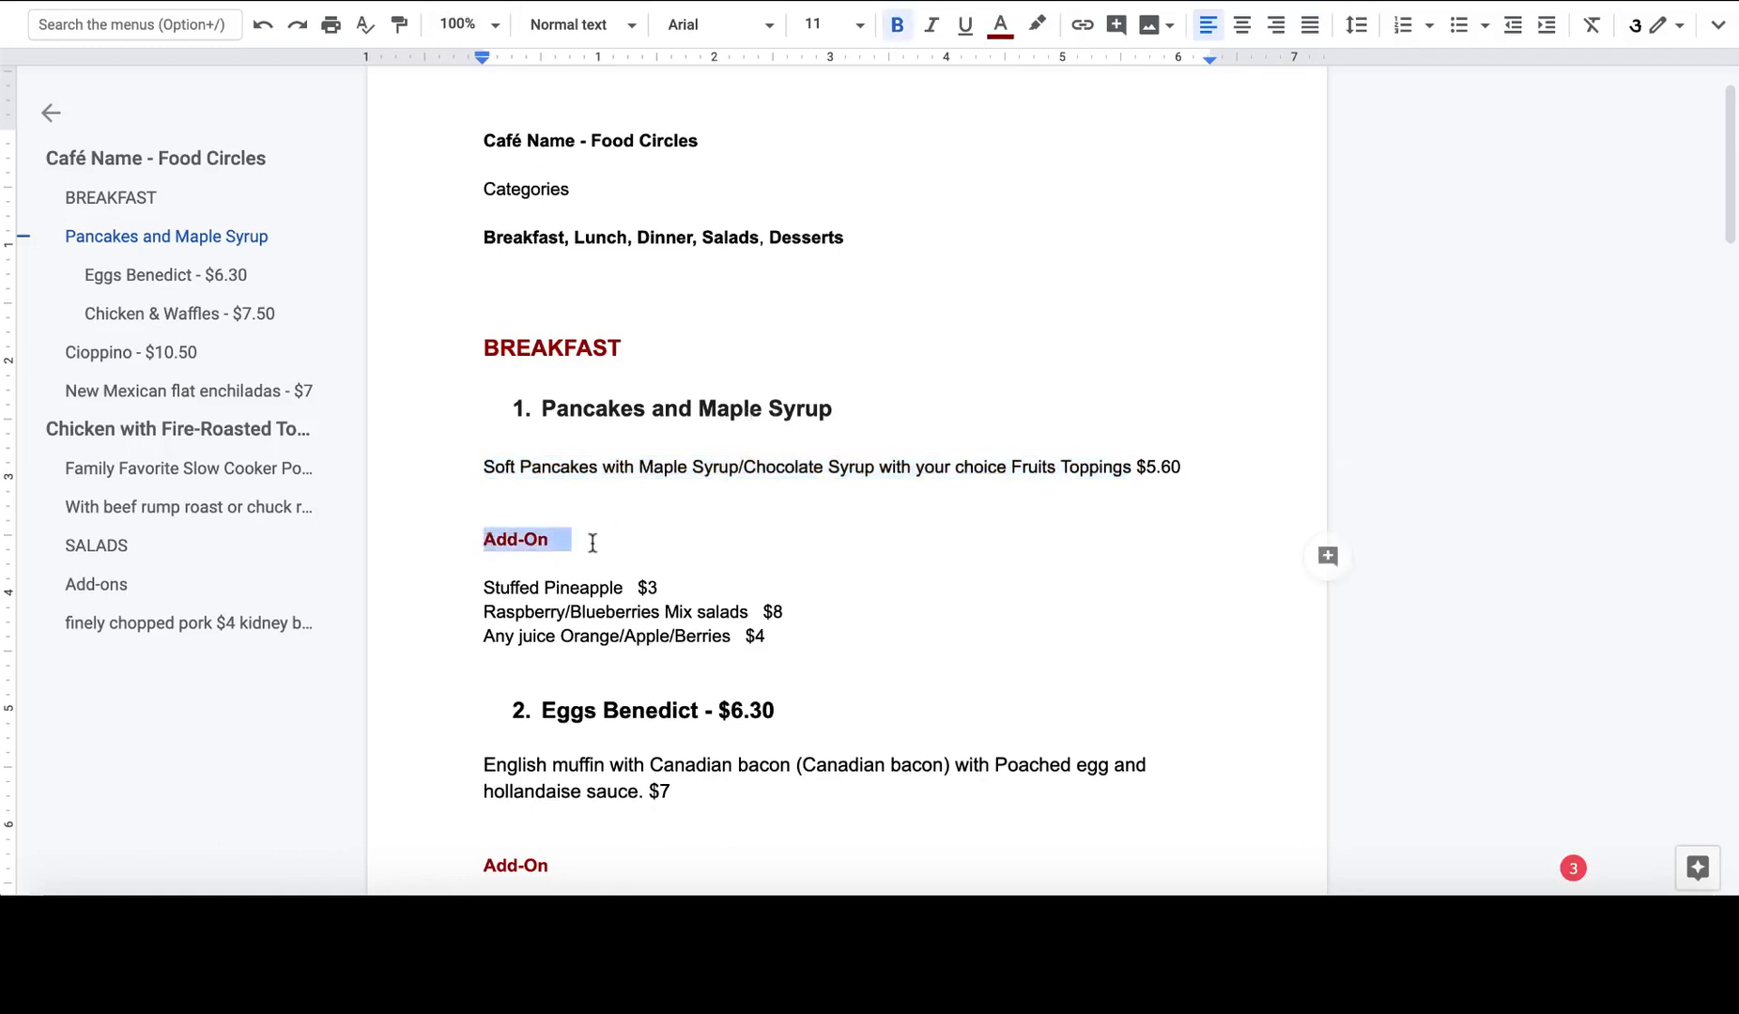
drag(483, 589, 789, 638)
click(769, 584)
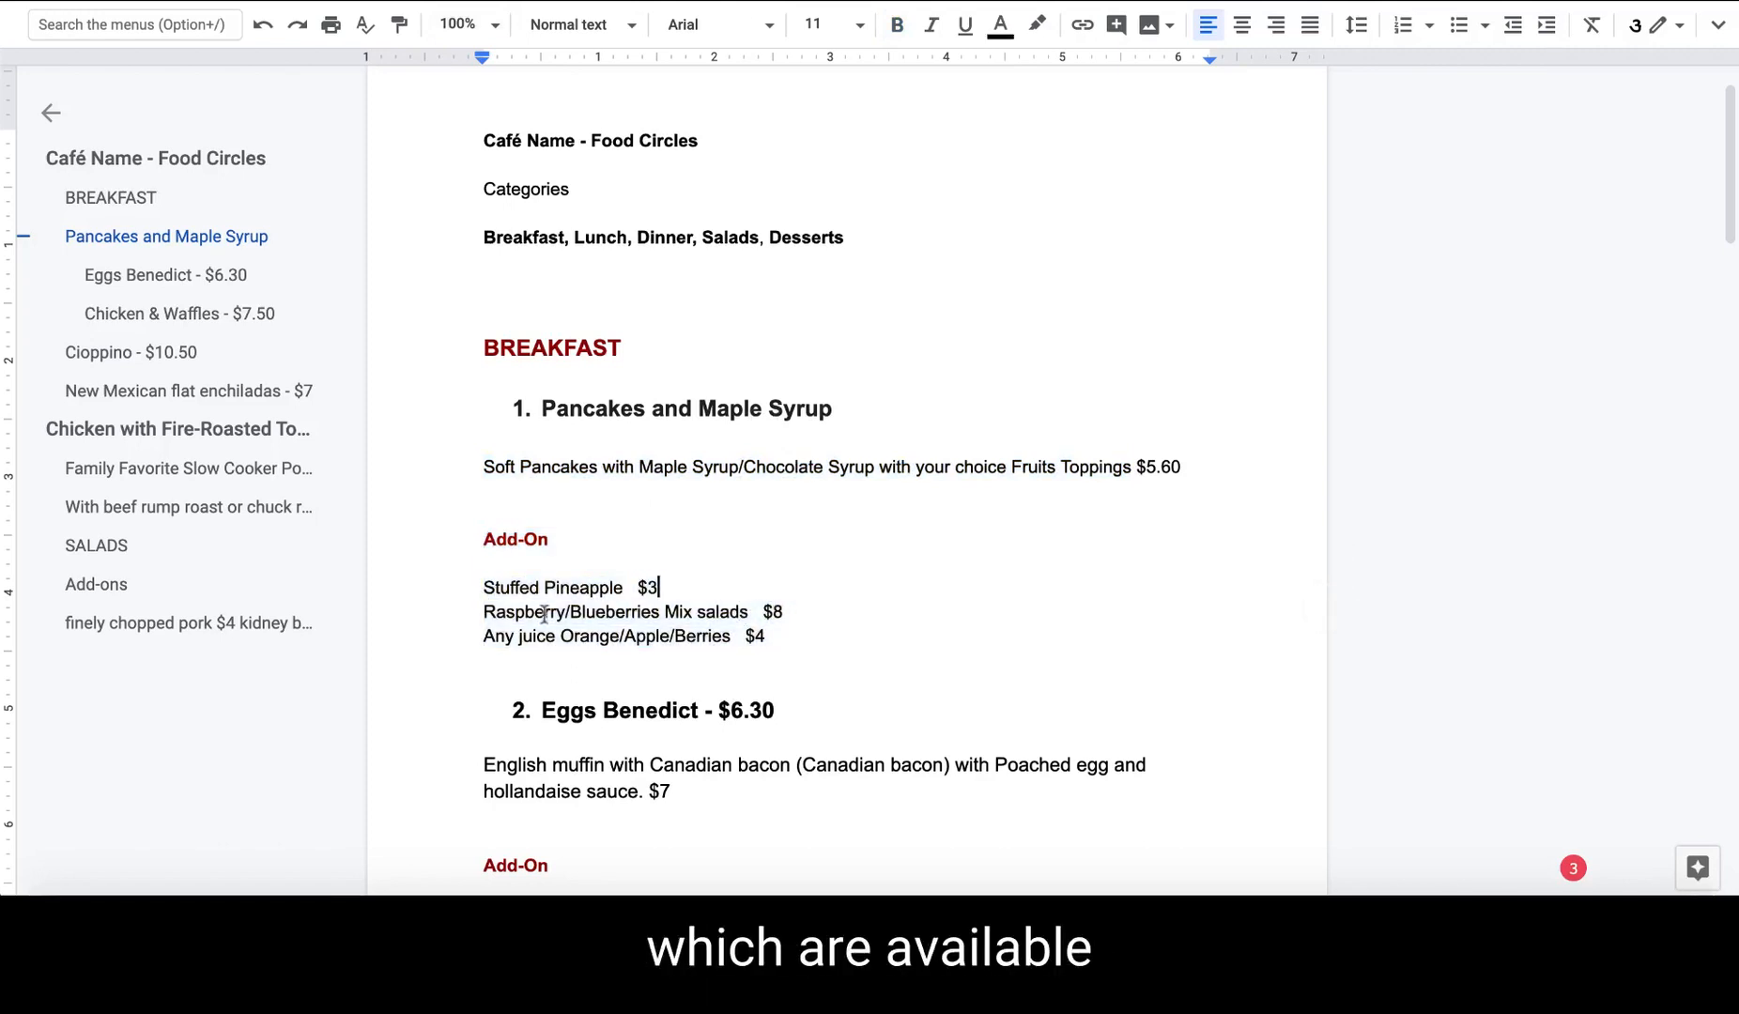
drag(495, 465, 1092, 470)
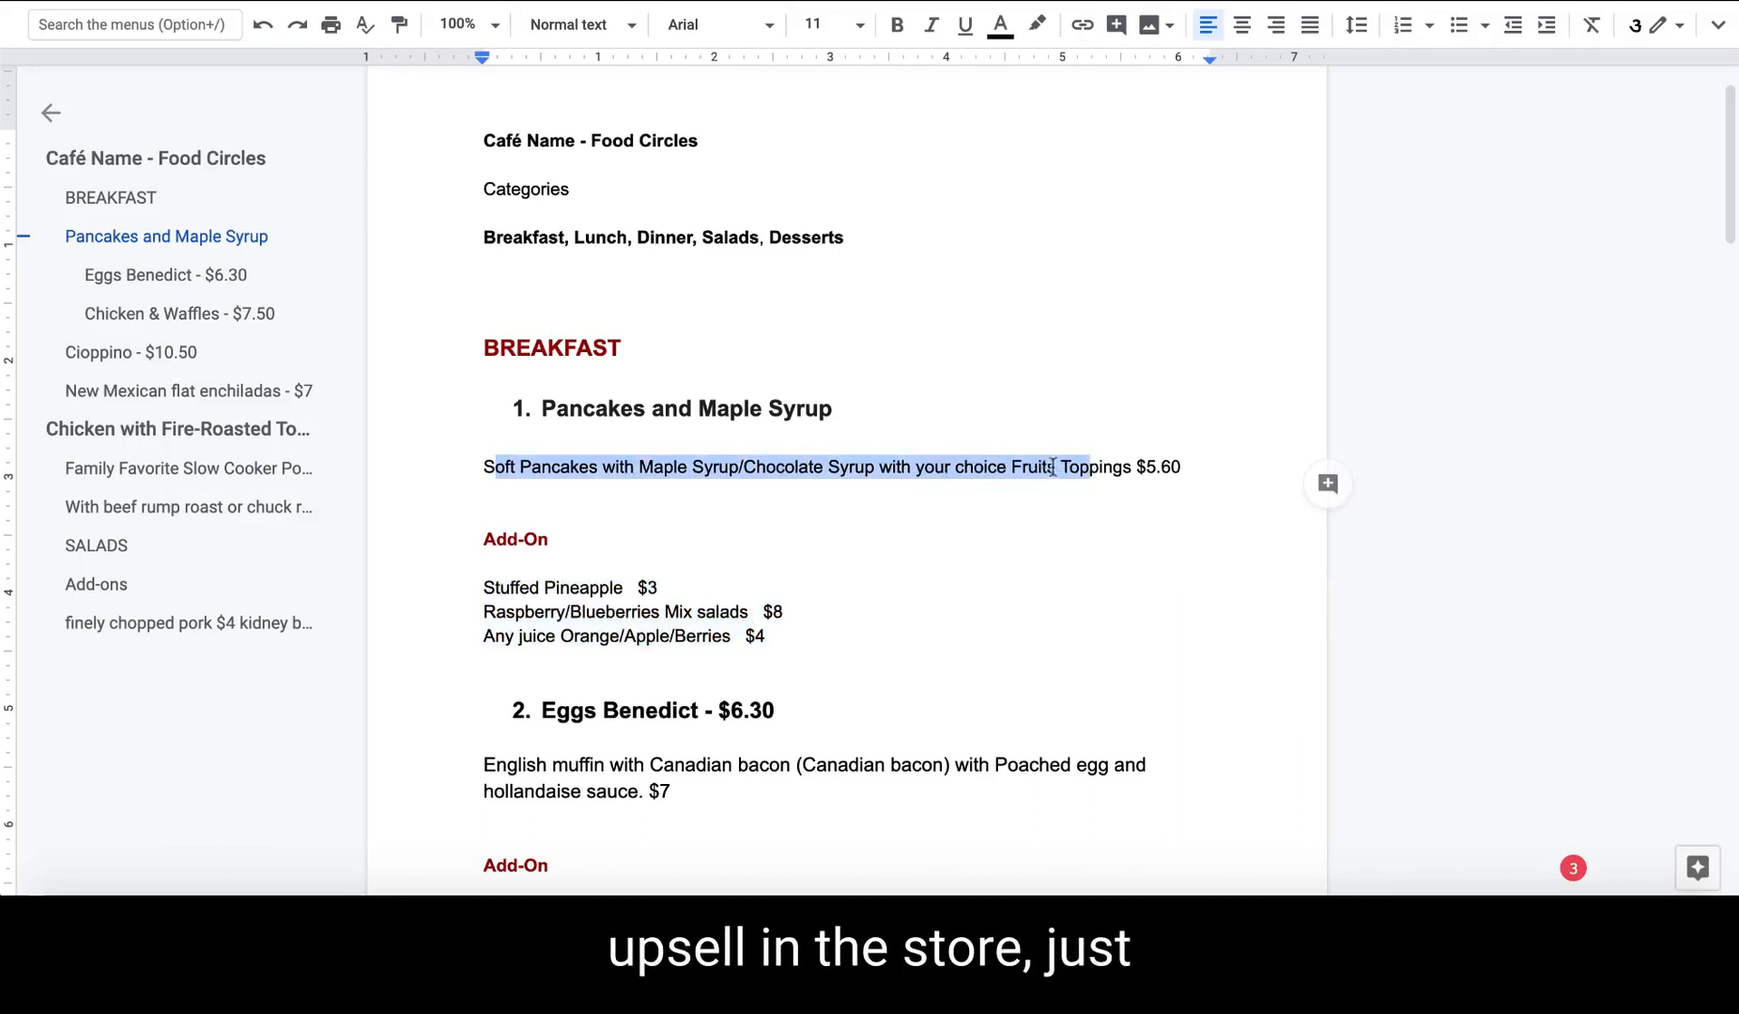
click(1082, 466)
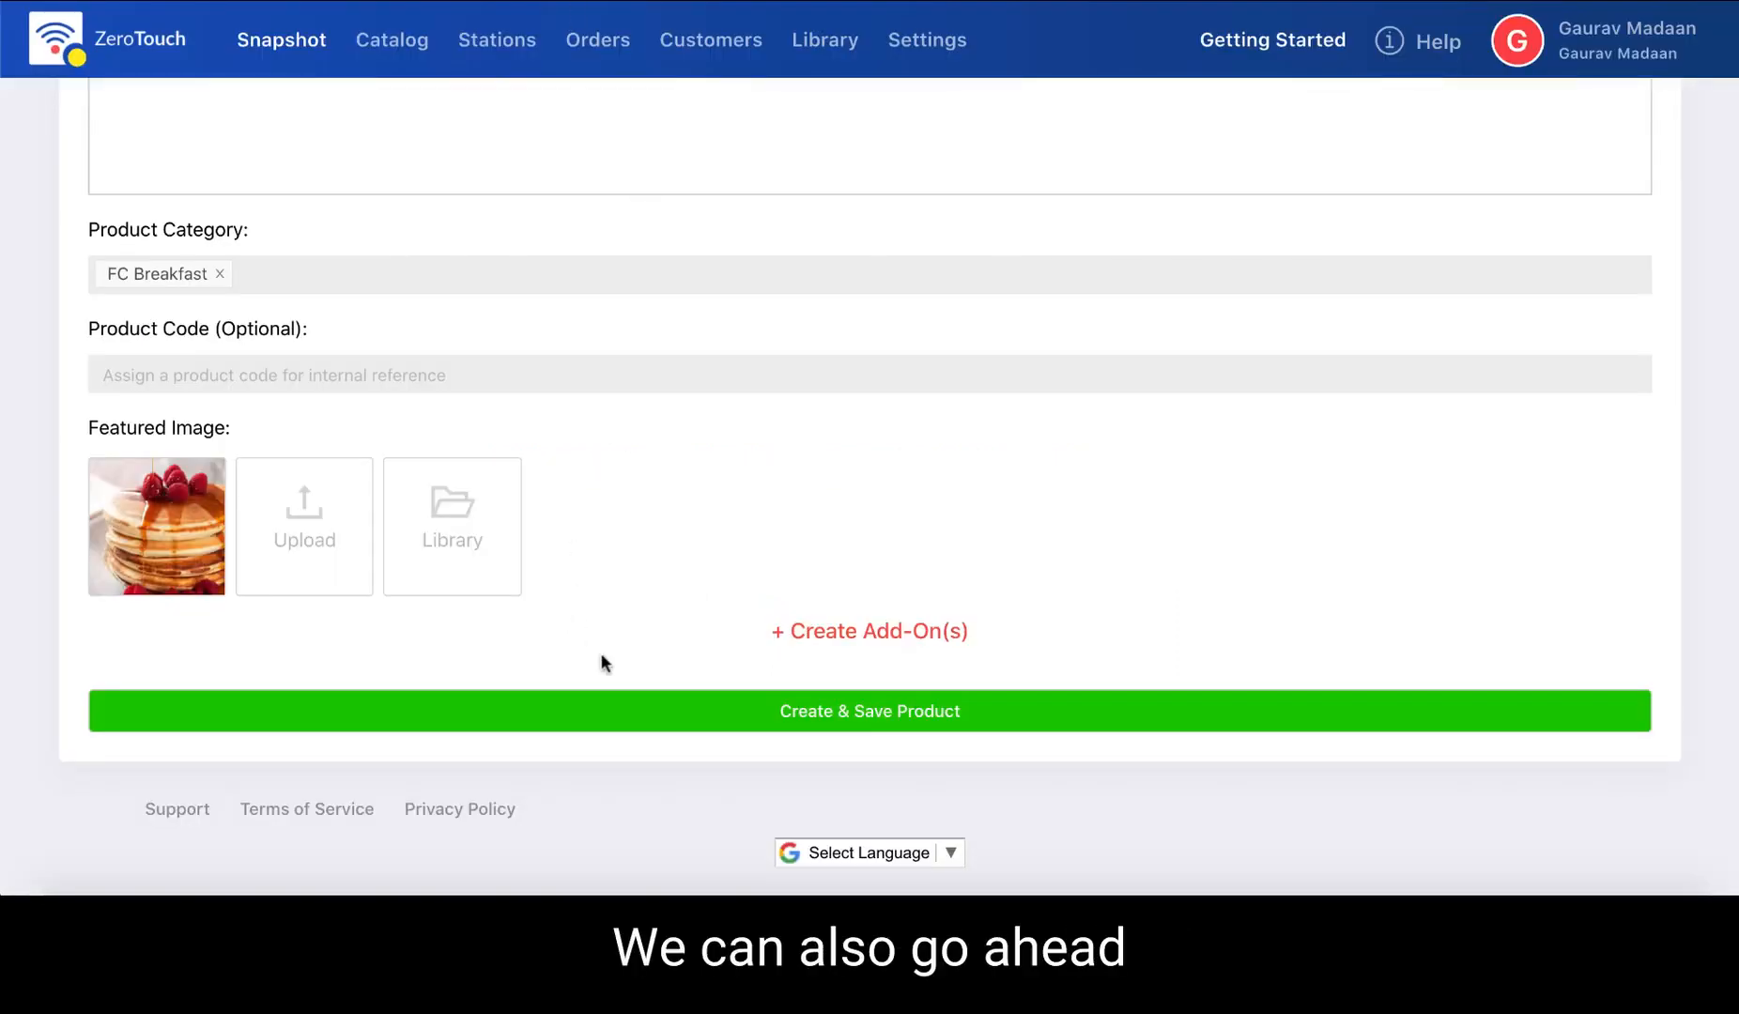
Add three blank add-on entries to the new product in ZeroTouch.
click(829, 637)
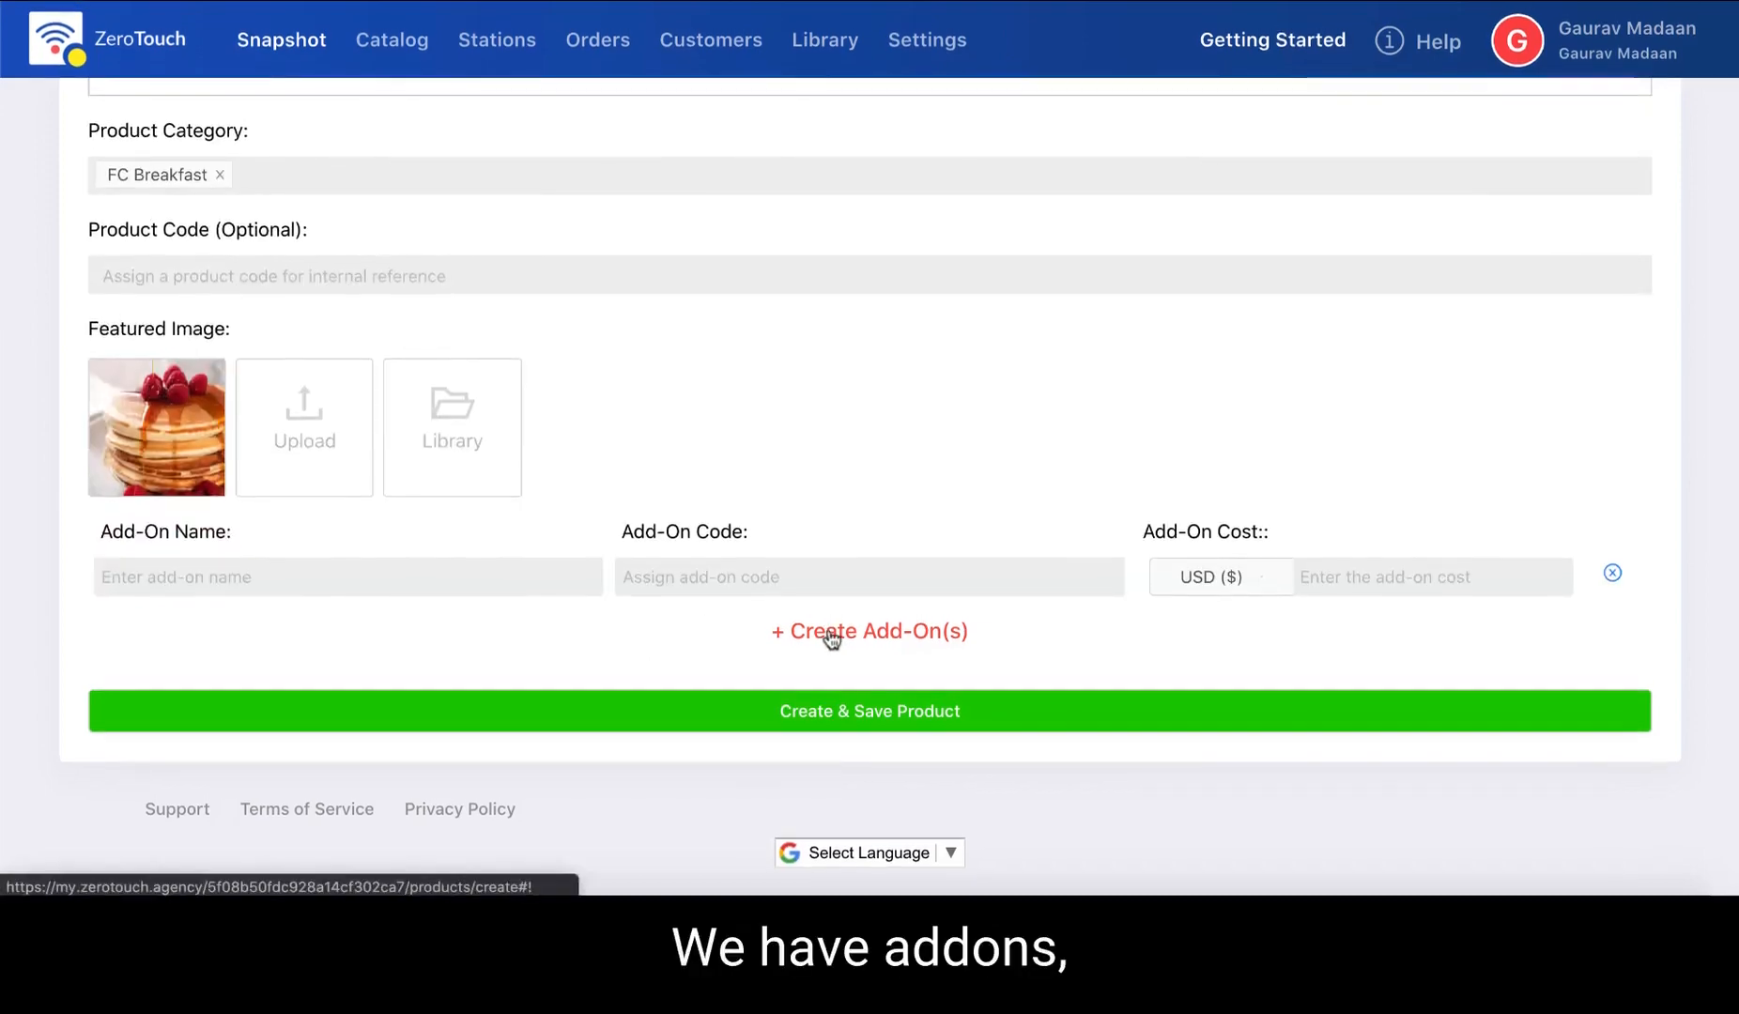
click(830, 636)
click(860, 642)
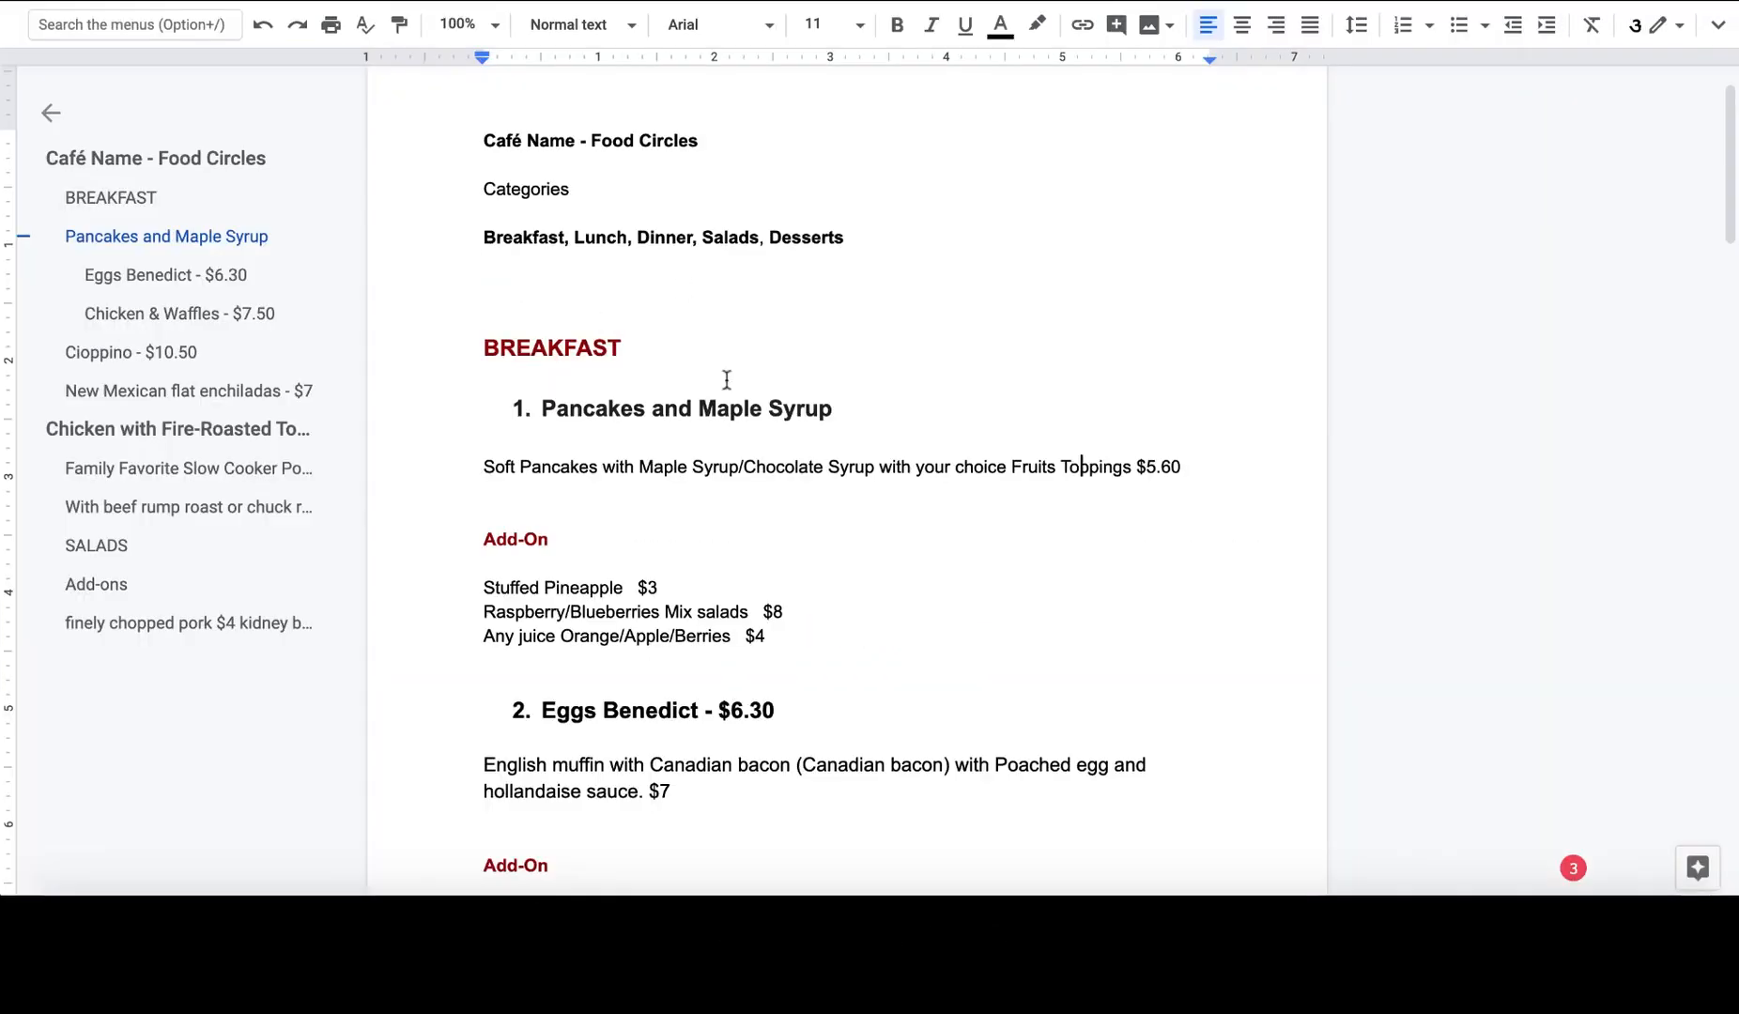
Name the add-ons "Stuffed Pineapple" and "Raspberry/Blueberries Mix salads" from the menu document, and the third one "Orange Juice".
drag(507, 589, 478, 587)
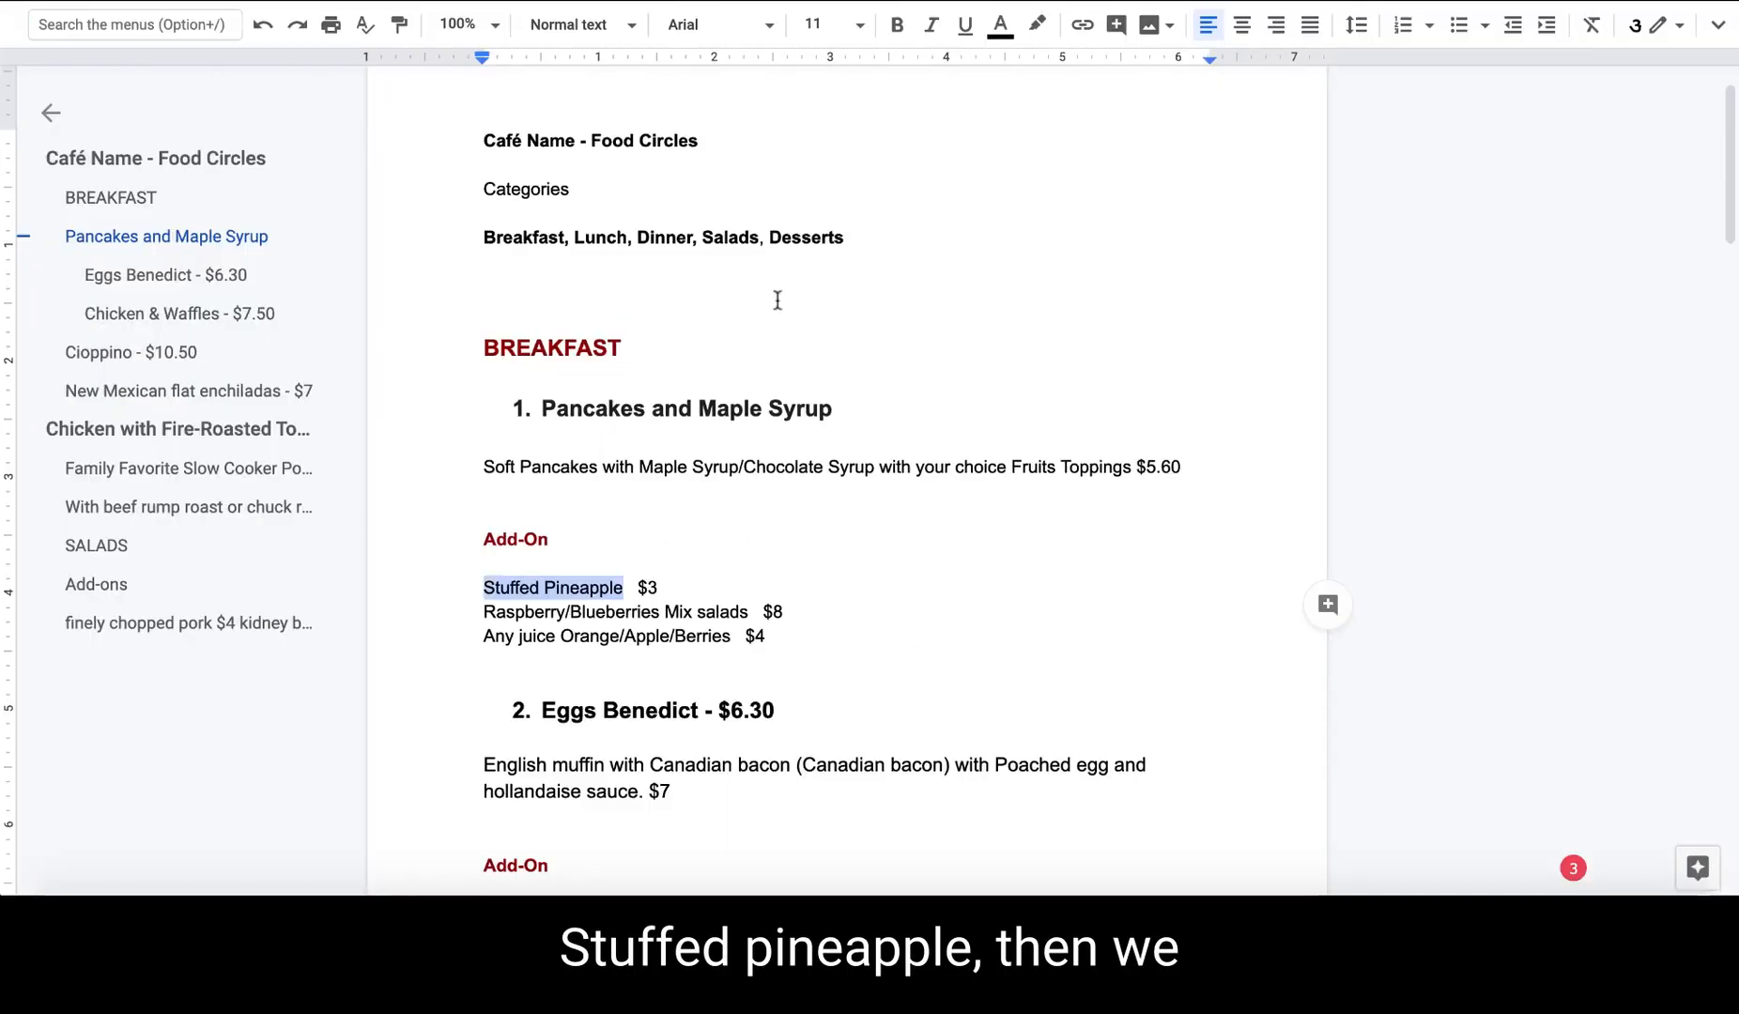
drag(485, 618, 743, 614)
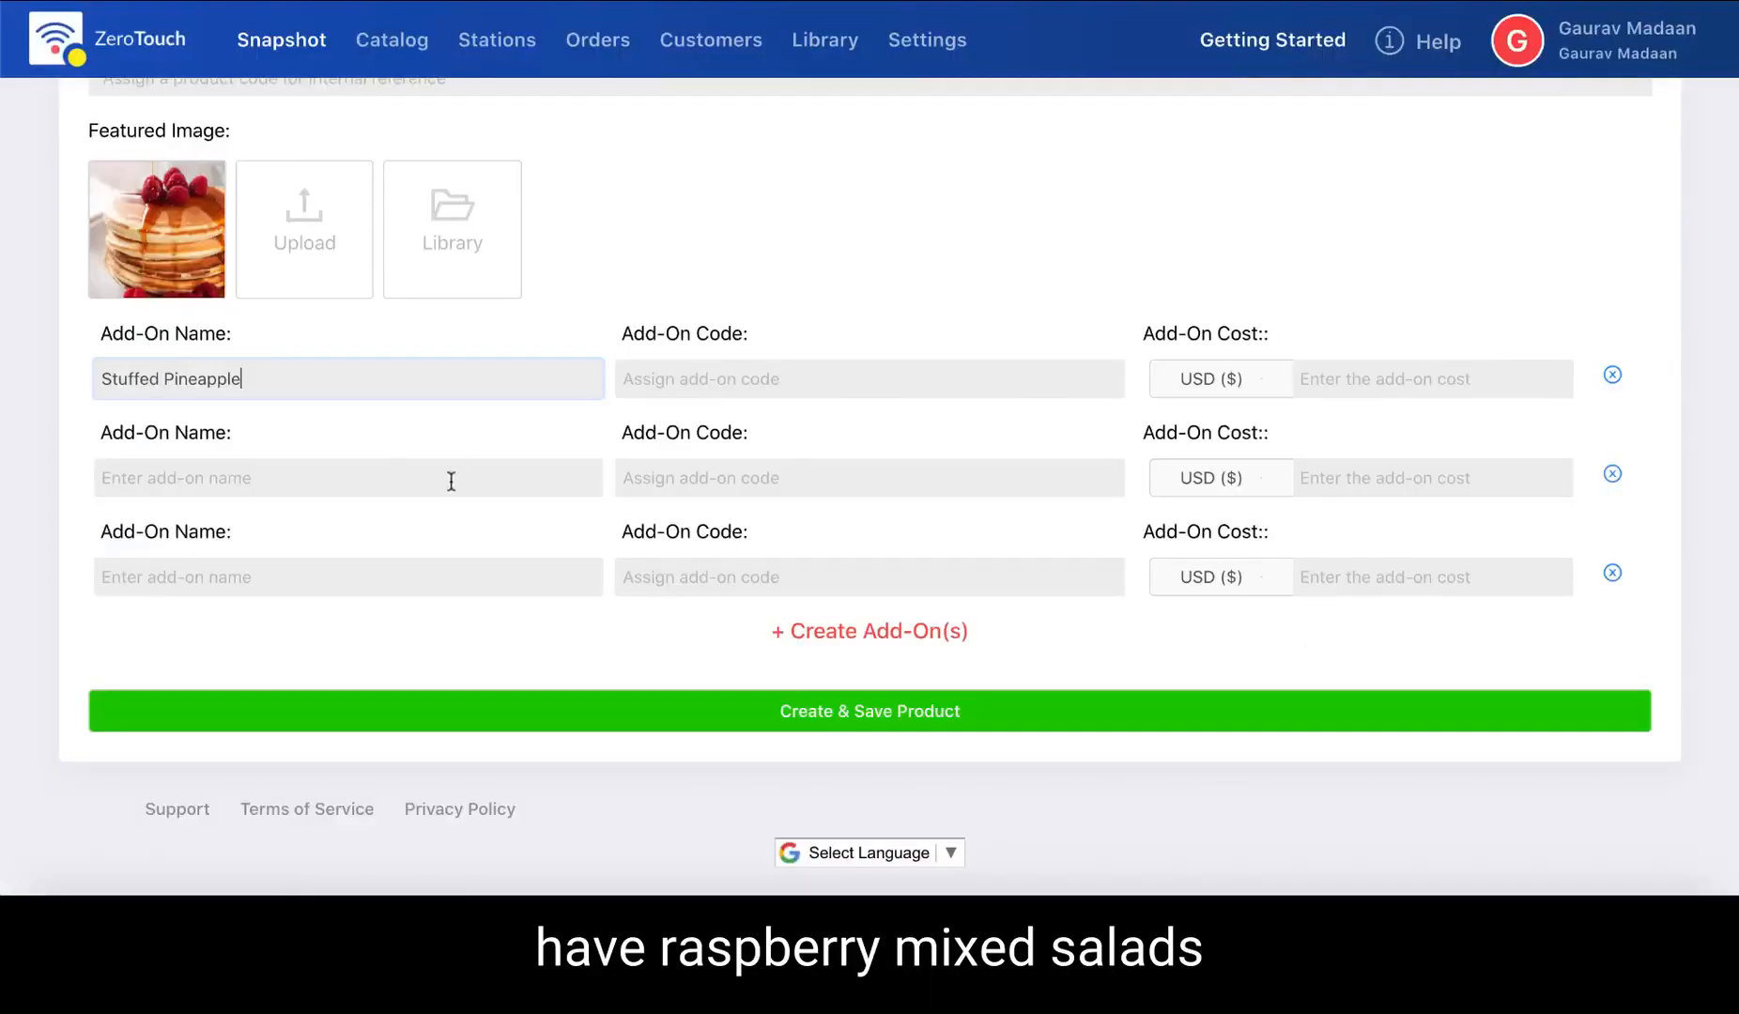
click(389, 457)
key(super+v)
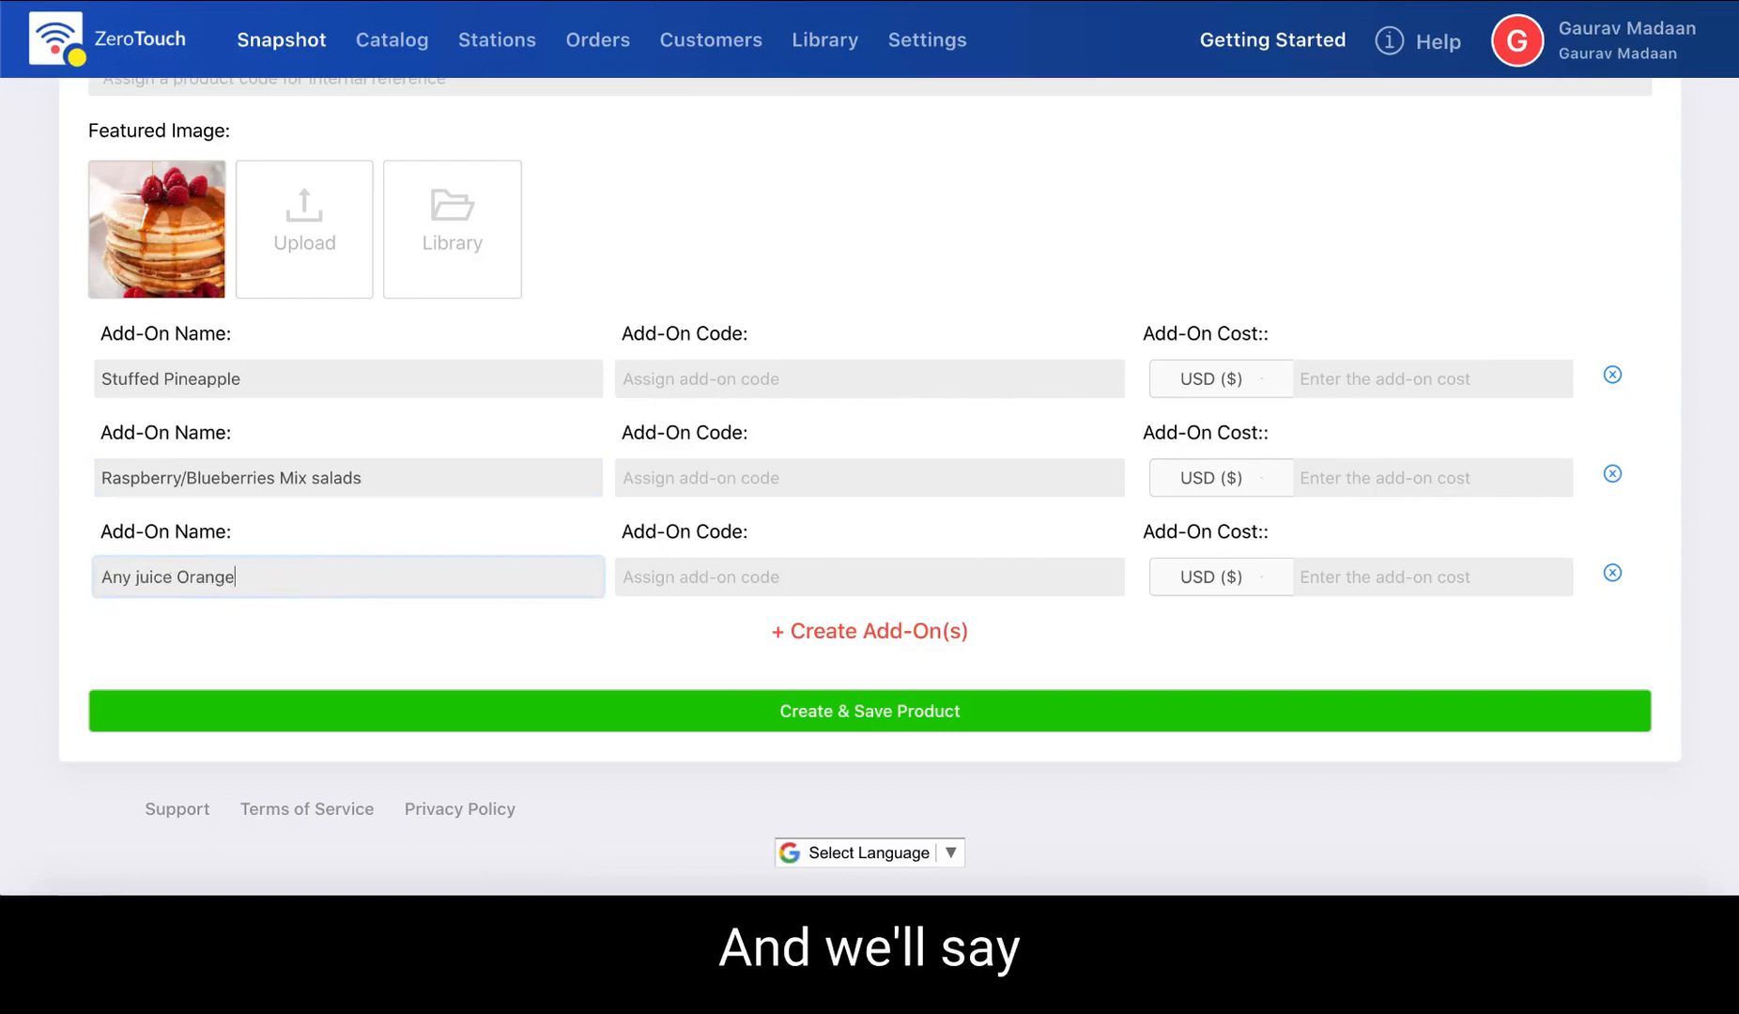
click(102, 577)
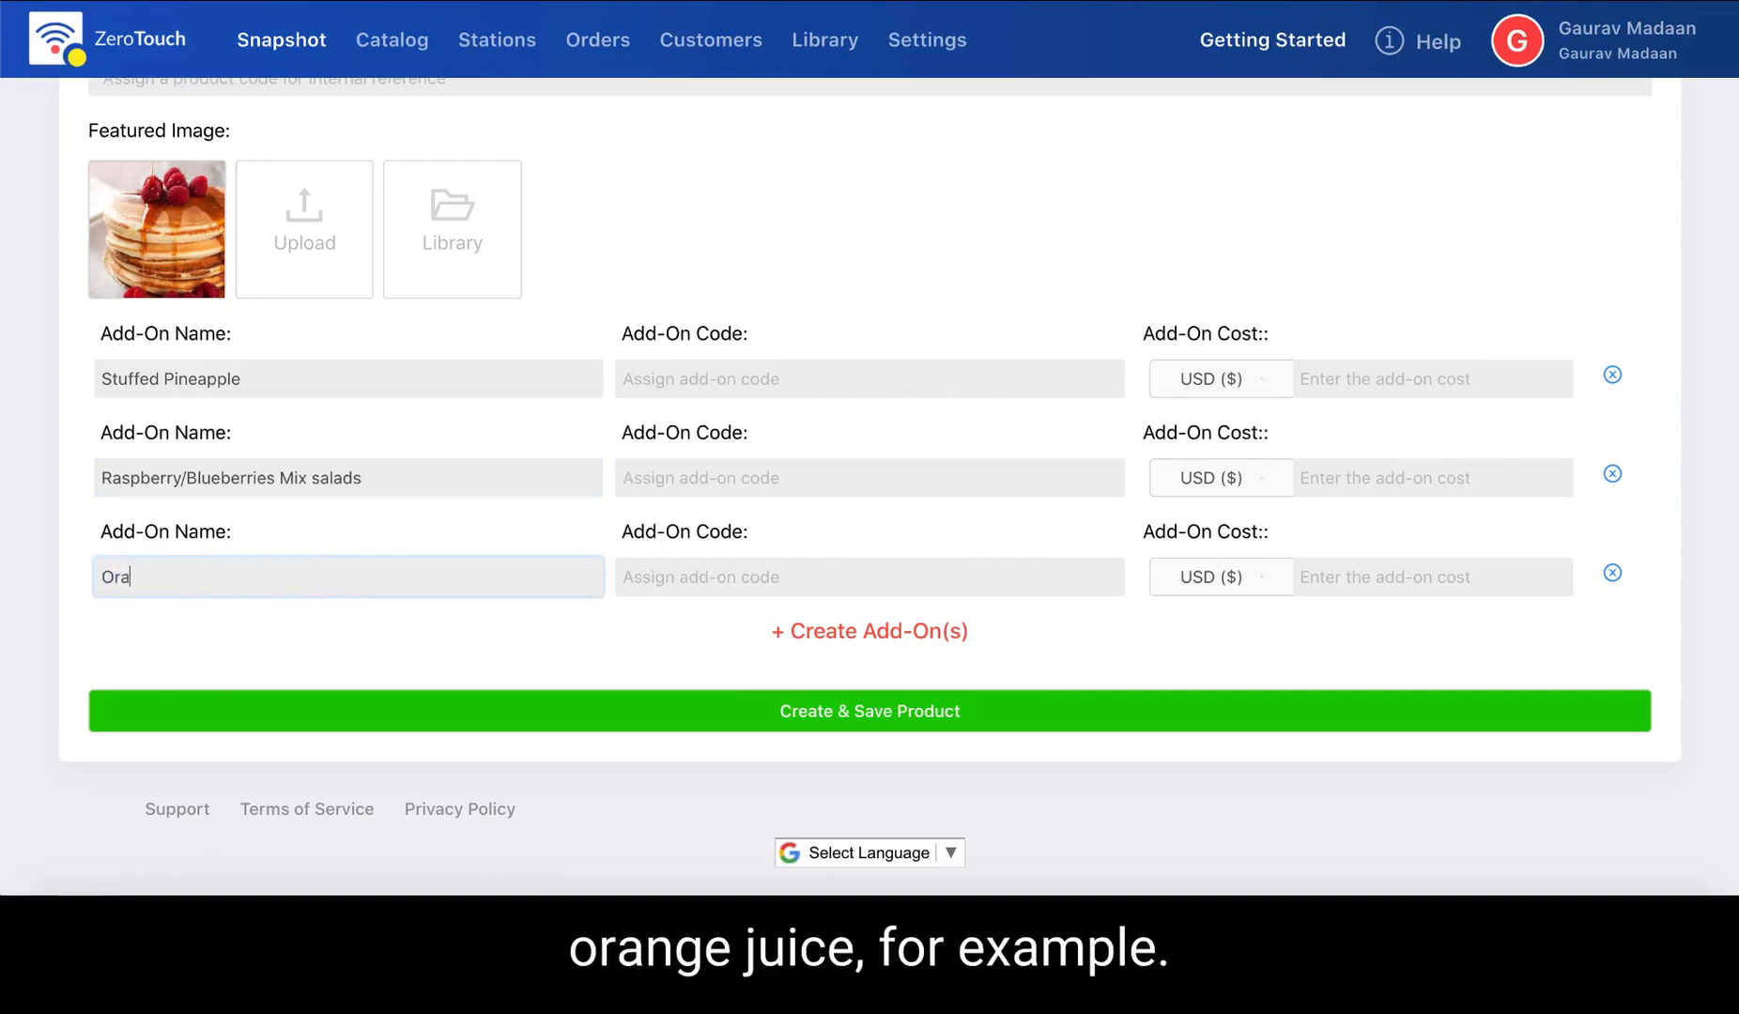
text(Orange Juice)
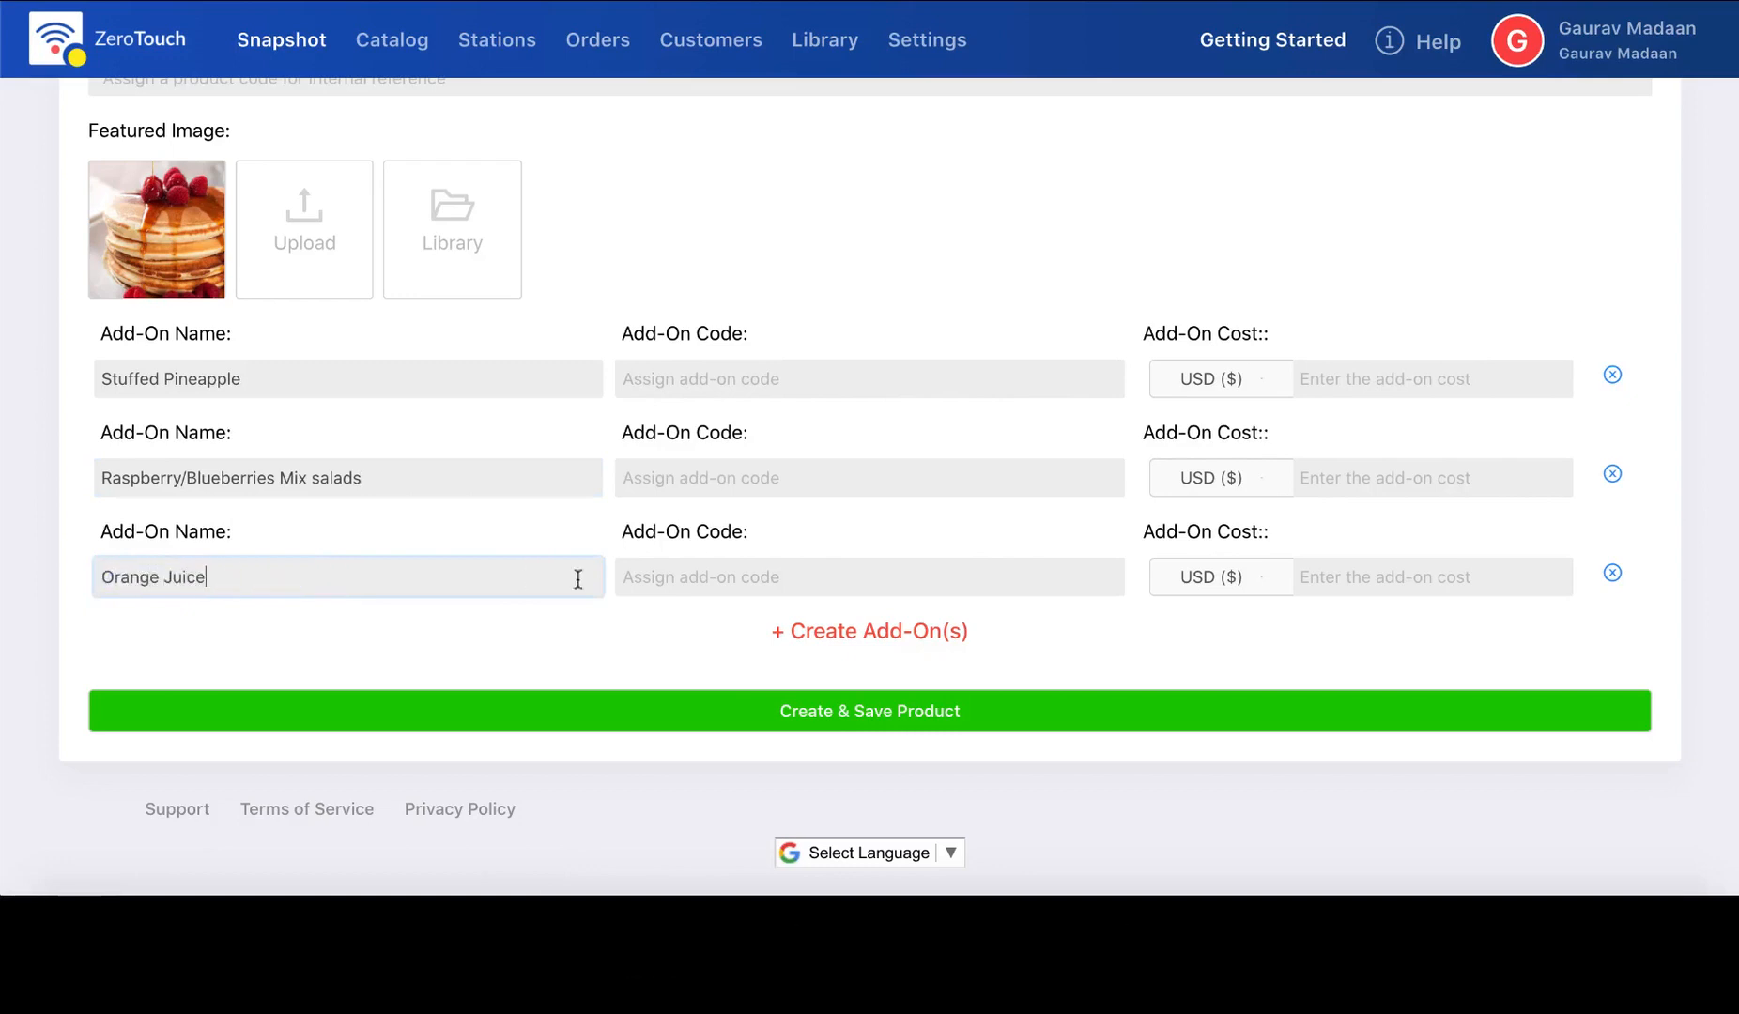
Set the add-on costs to 3 for Stuffed Pineapple, 8 for the mix salads and 4 for Orange Juice, and save the product.
click(717, 381)
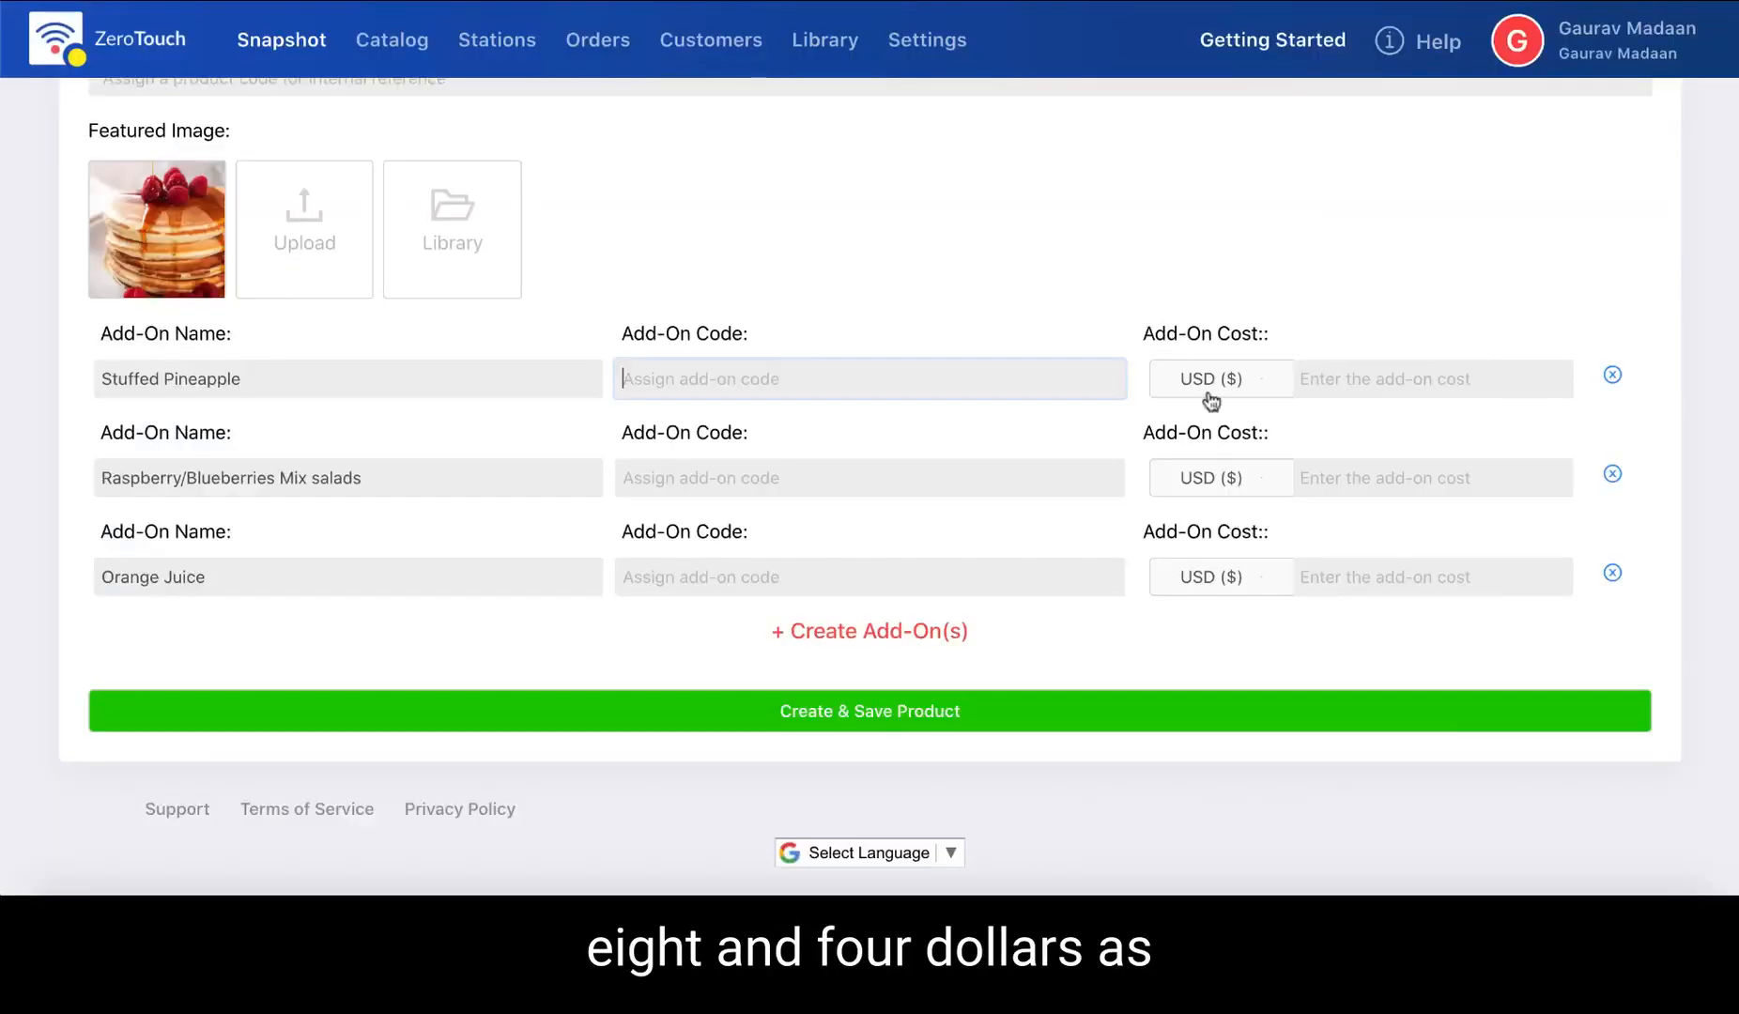
click(1359, 376)
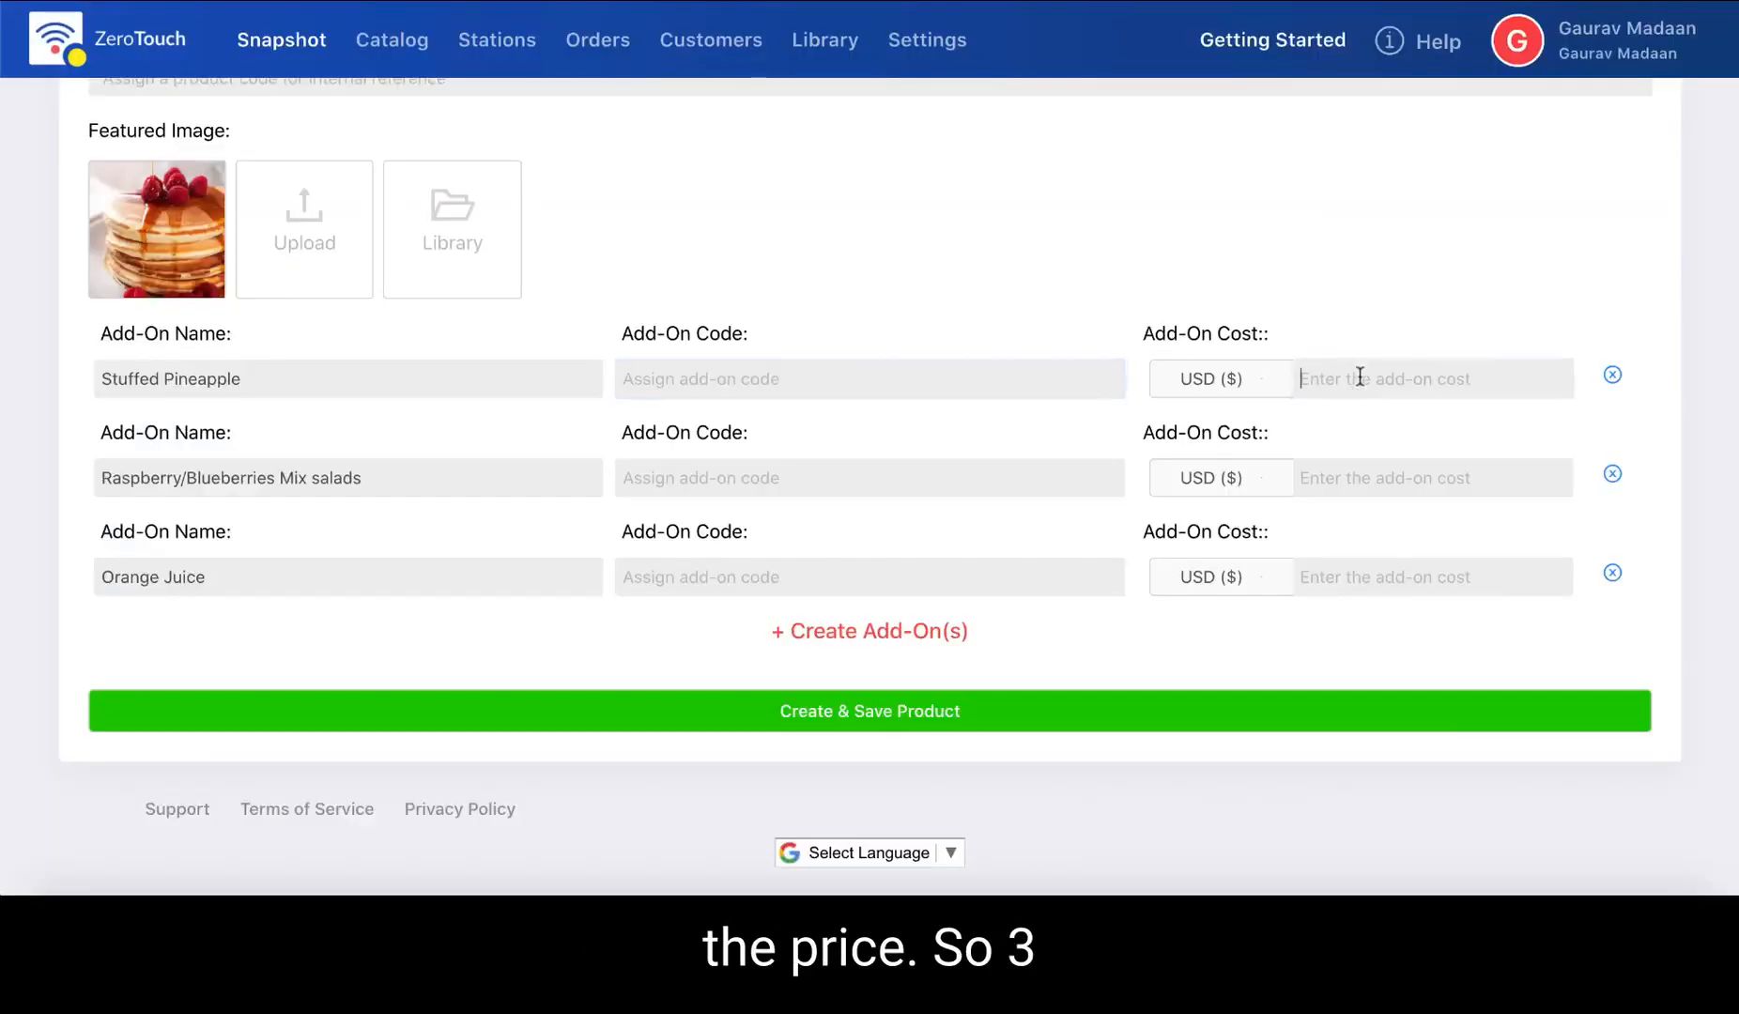
click(1420, 477)
text(8)
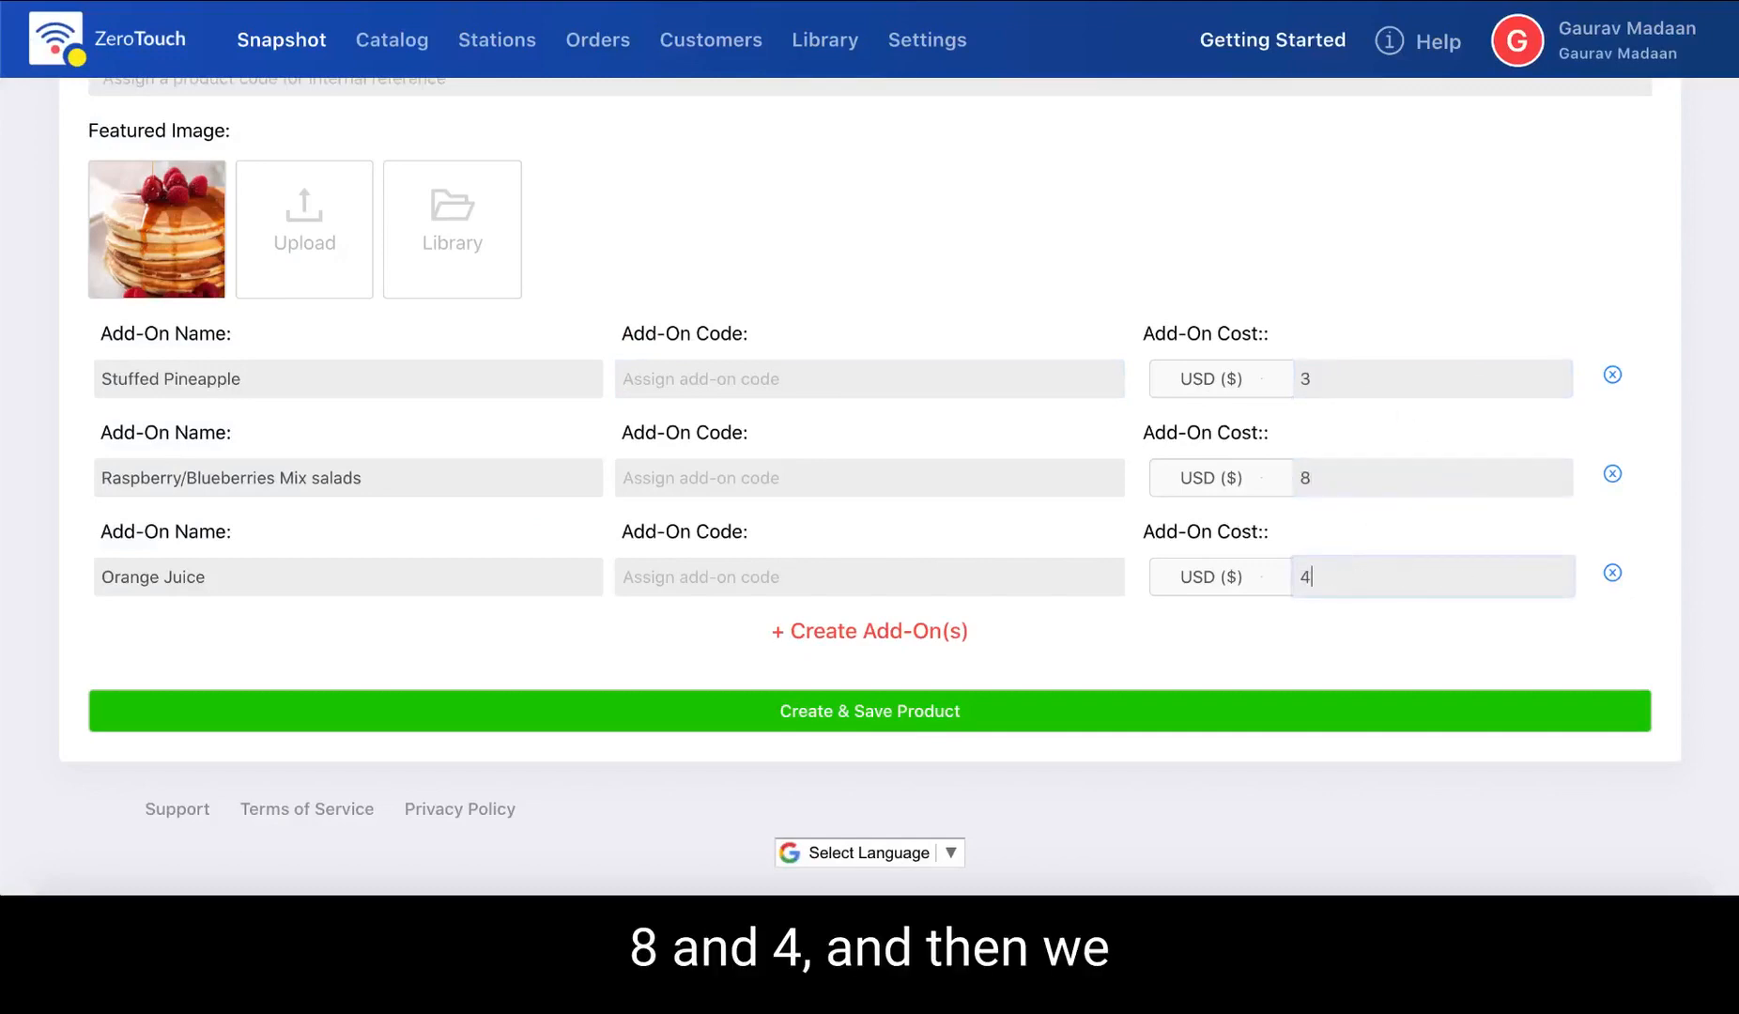
click(969, 709)
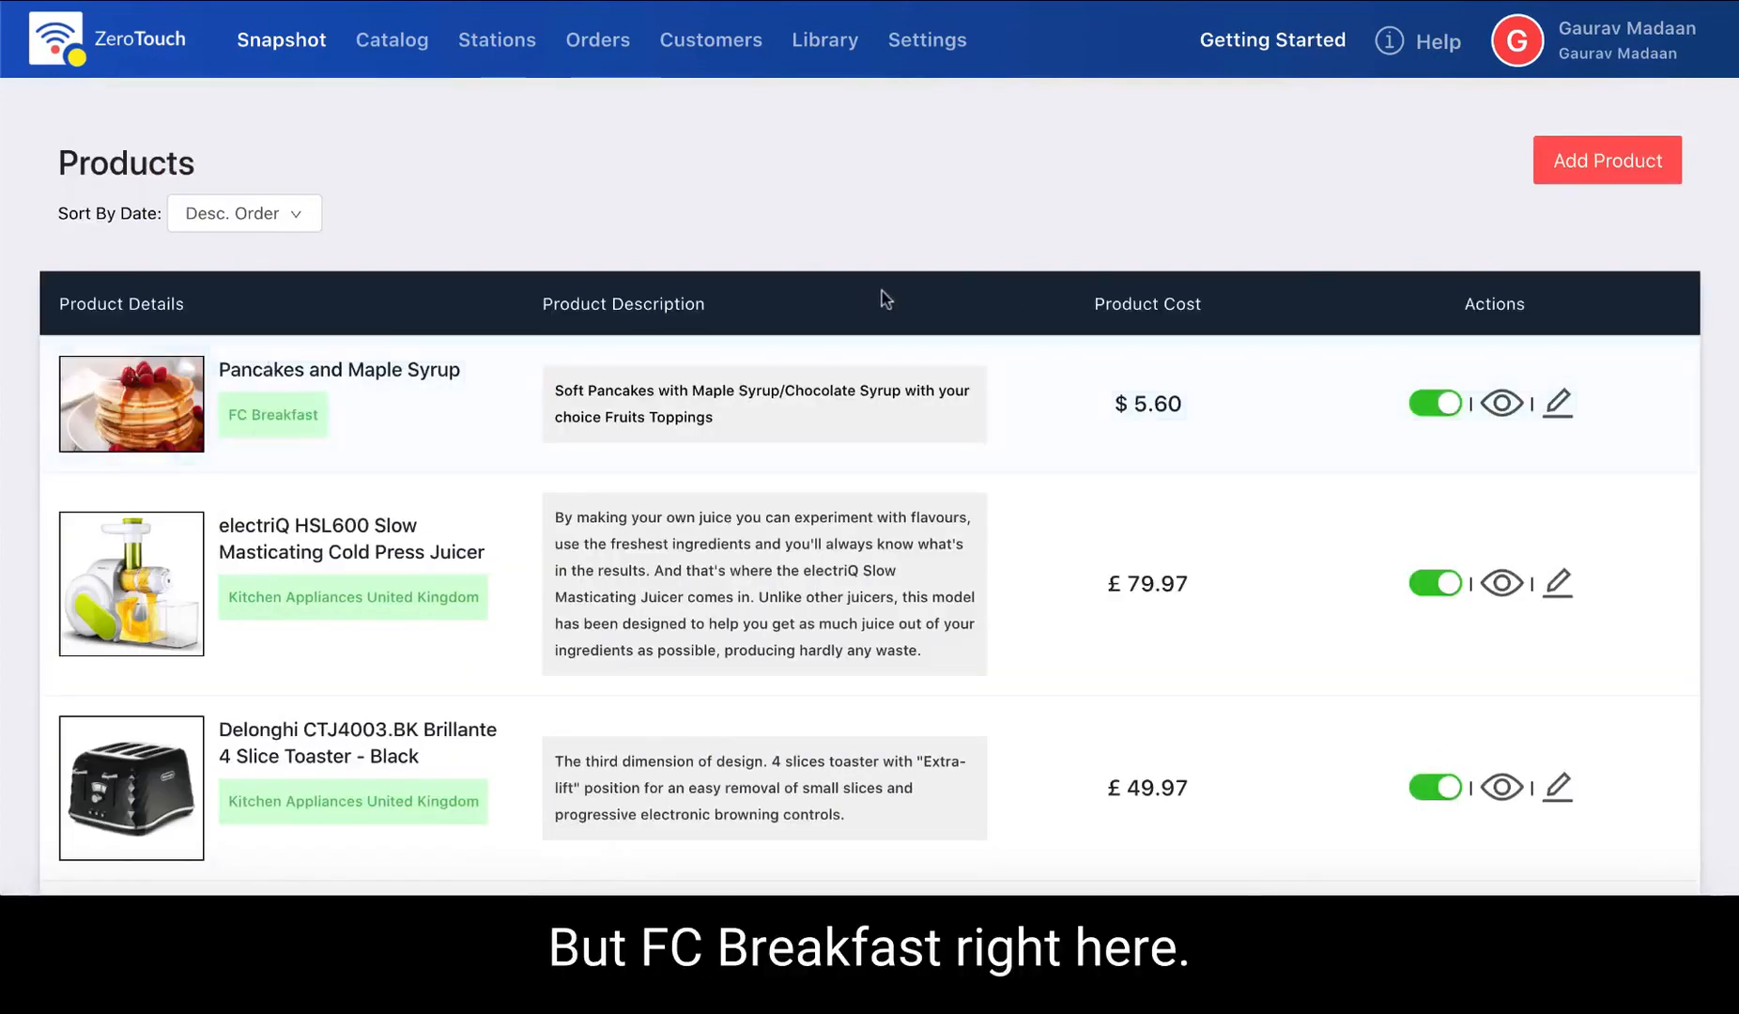
Add an Eggs Benedict product at $6.30 in FC Breakfast from the menu document, with its photo and the add-ons Stir Fried Sweet Potato and Green Veggies.
click(1566, 161)
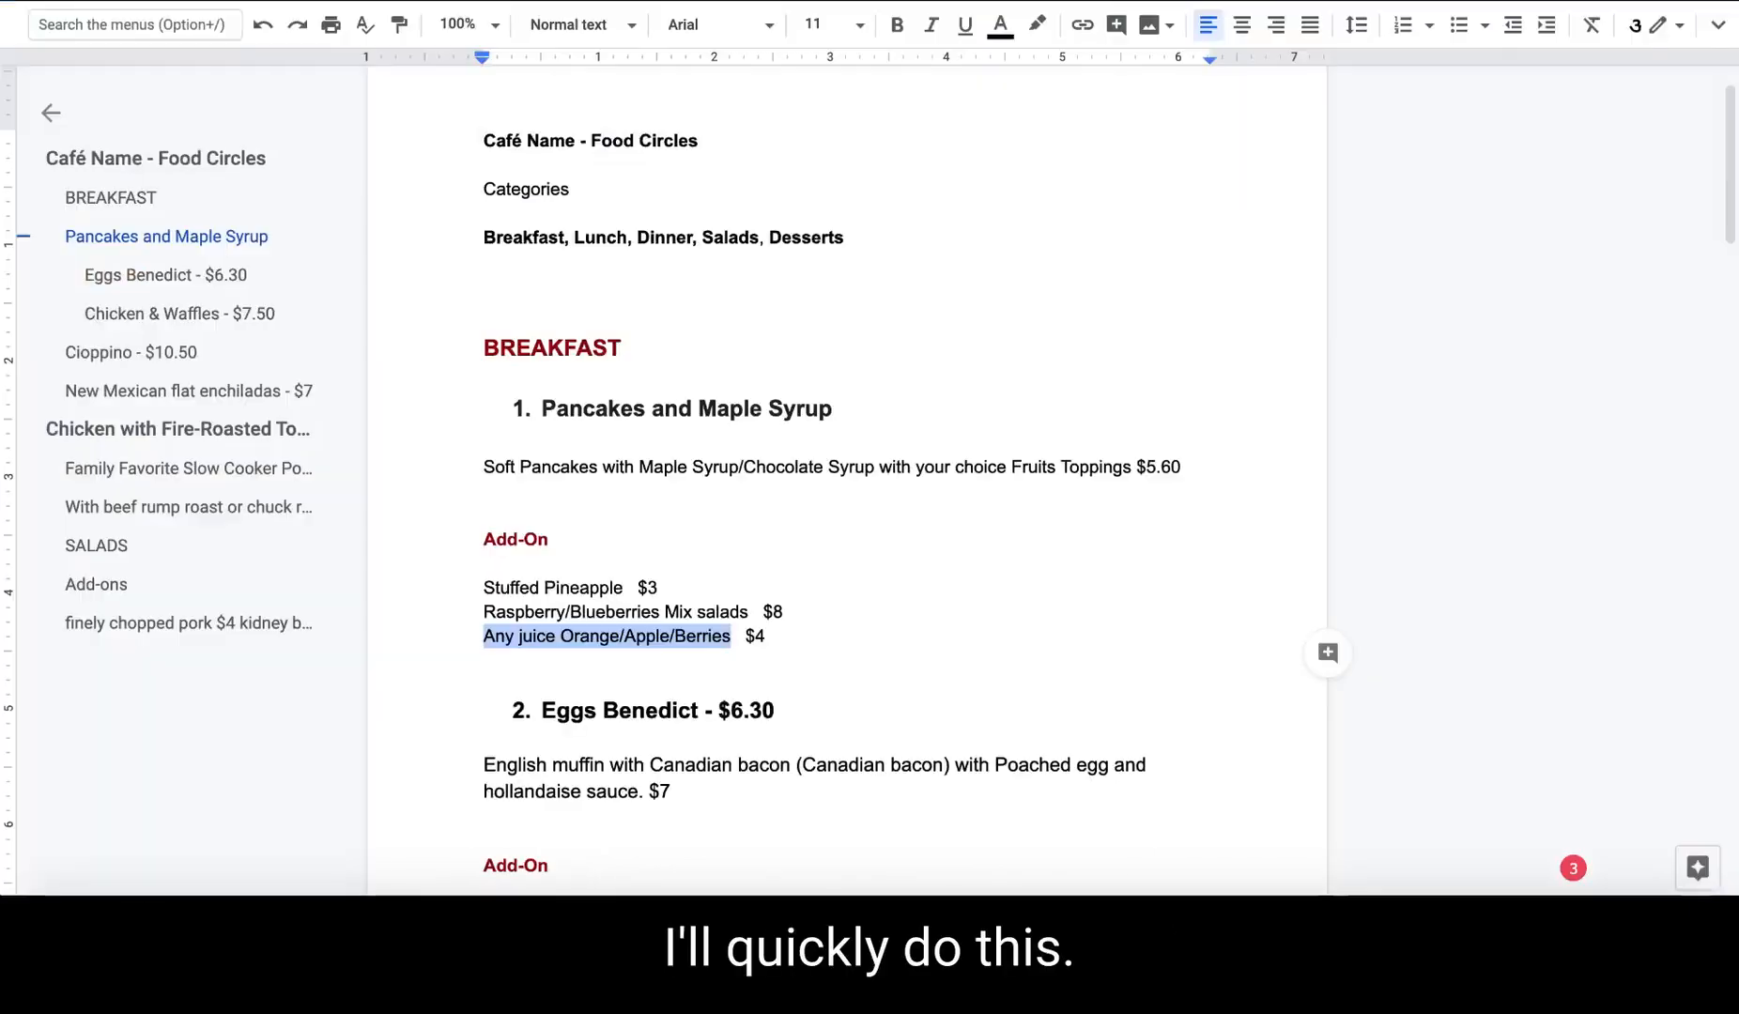
scroll(563, 433, down, 3)
drag(542, 434, 706, 436)
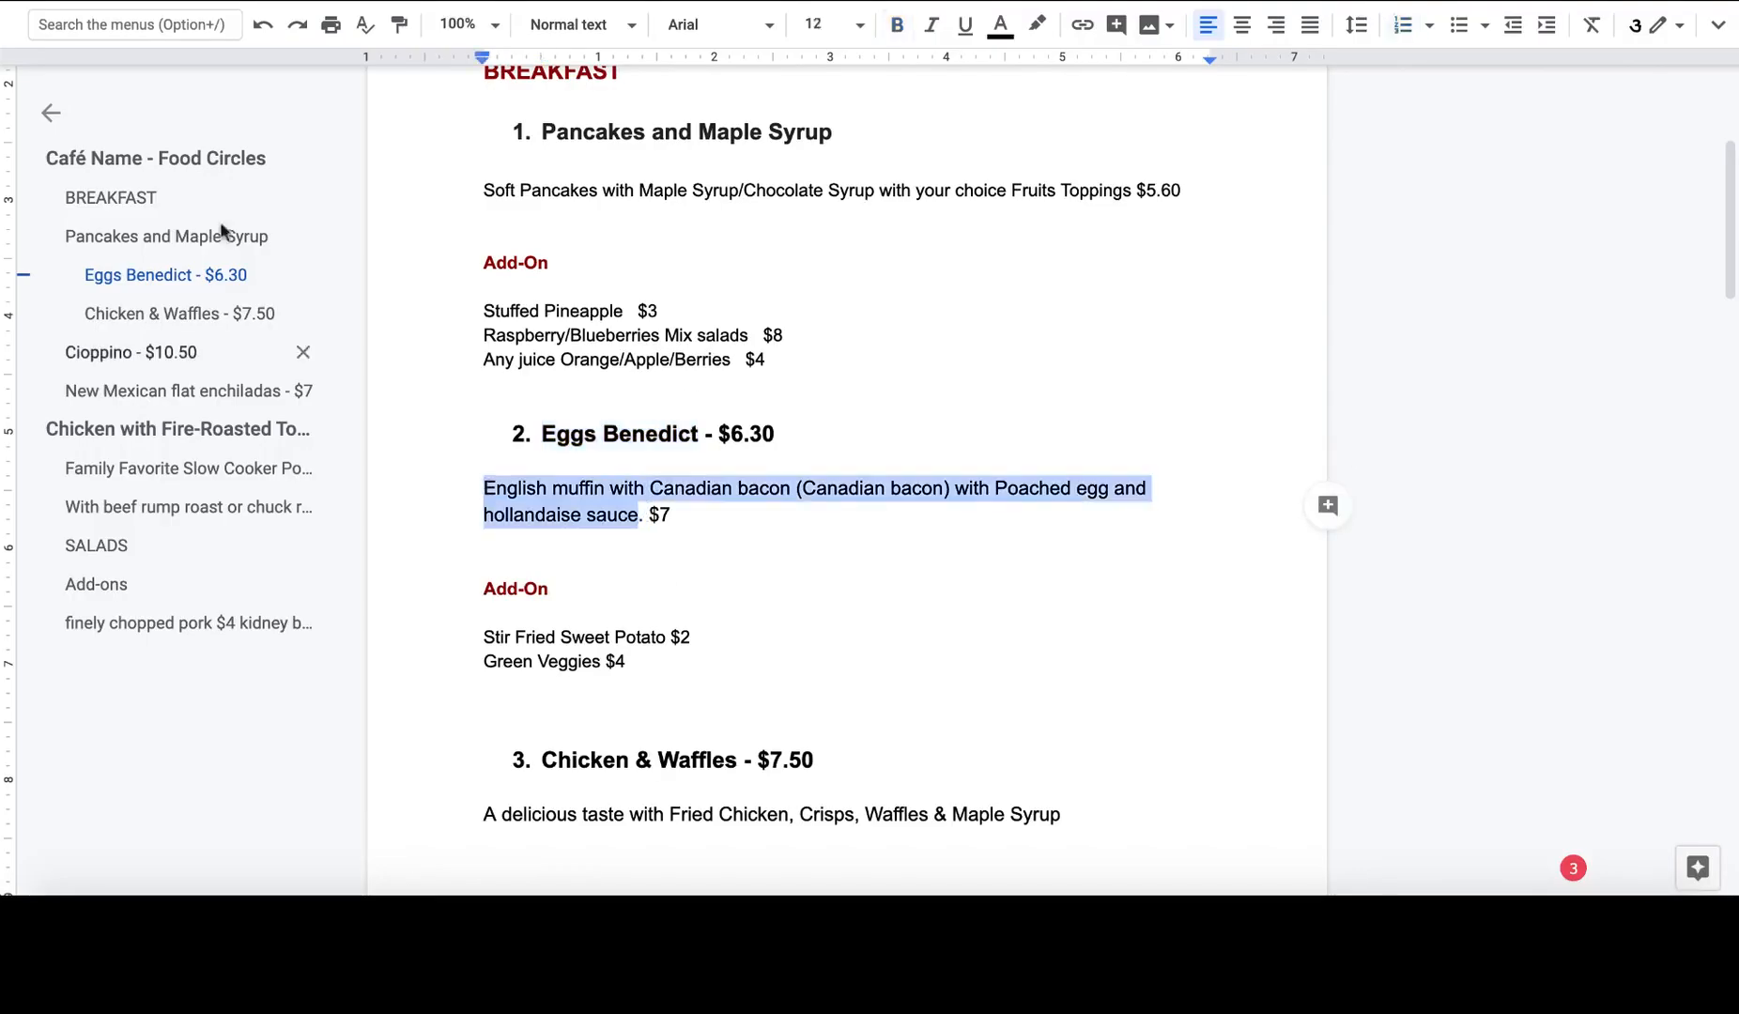
click(302, 526)
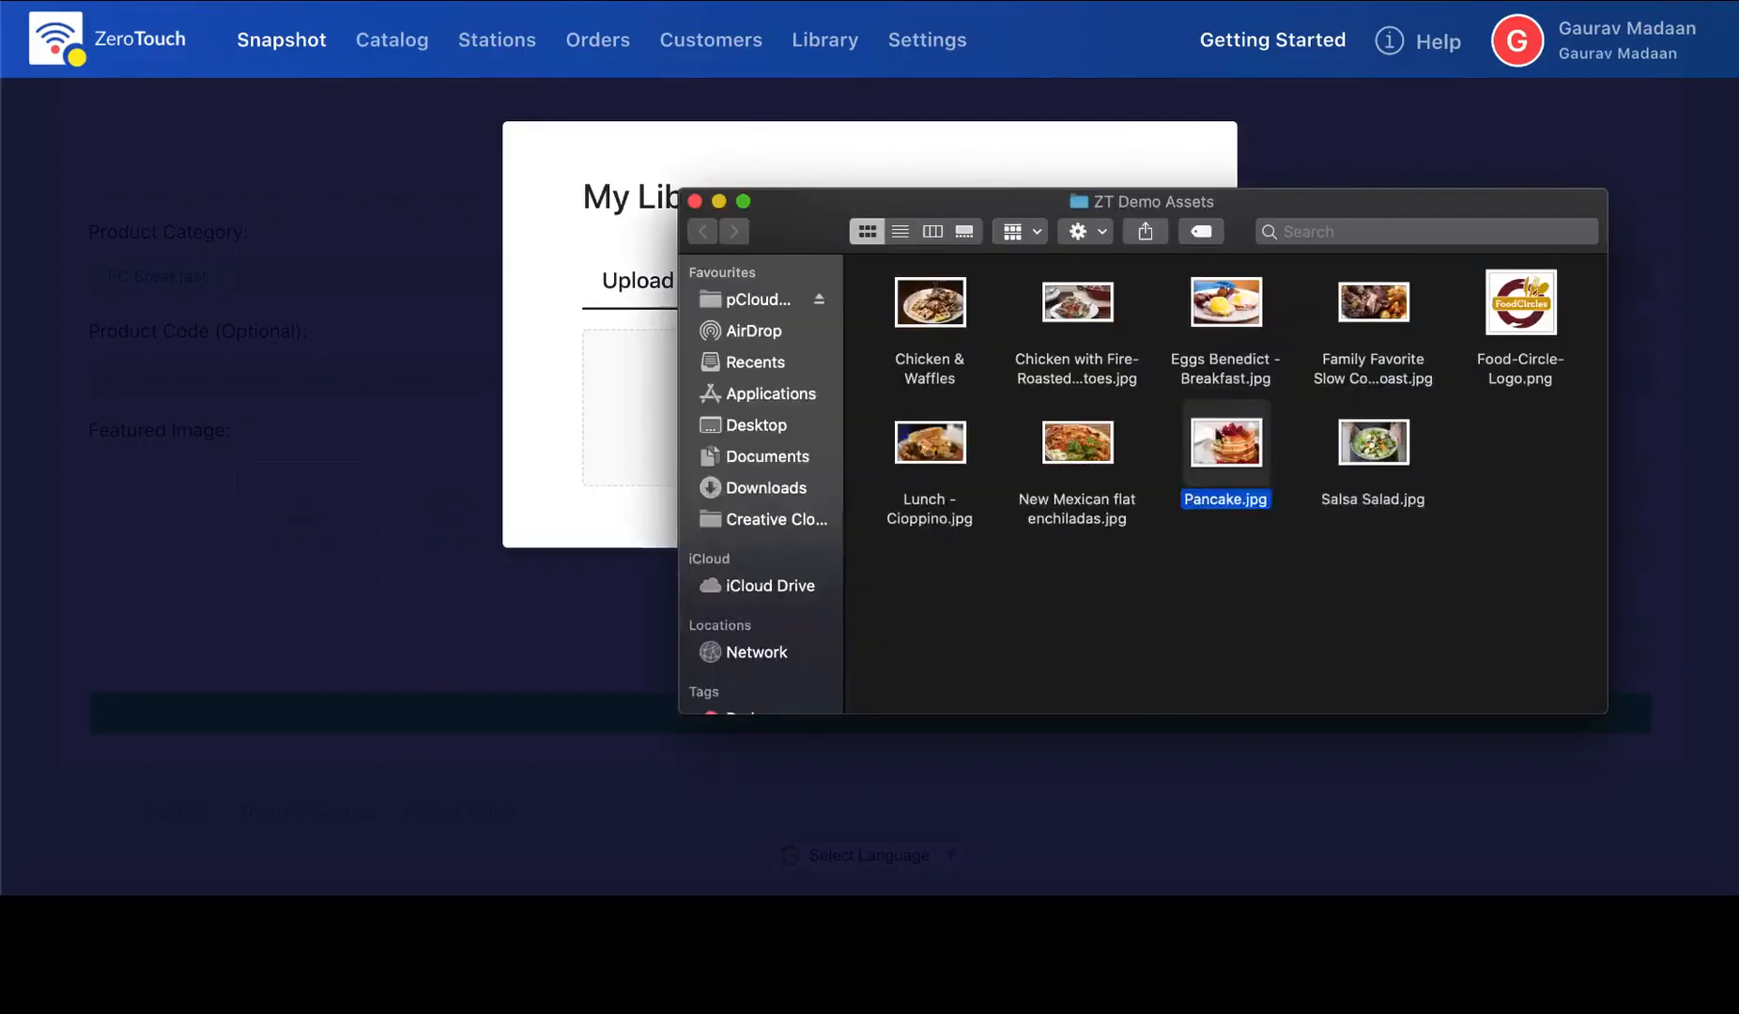
drag(484, 489, 660, 492)
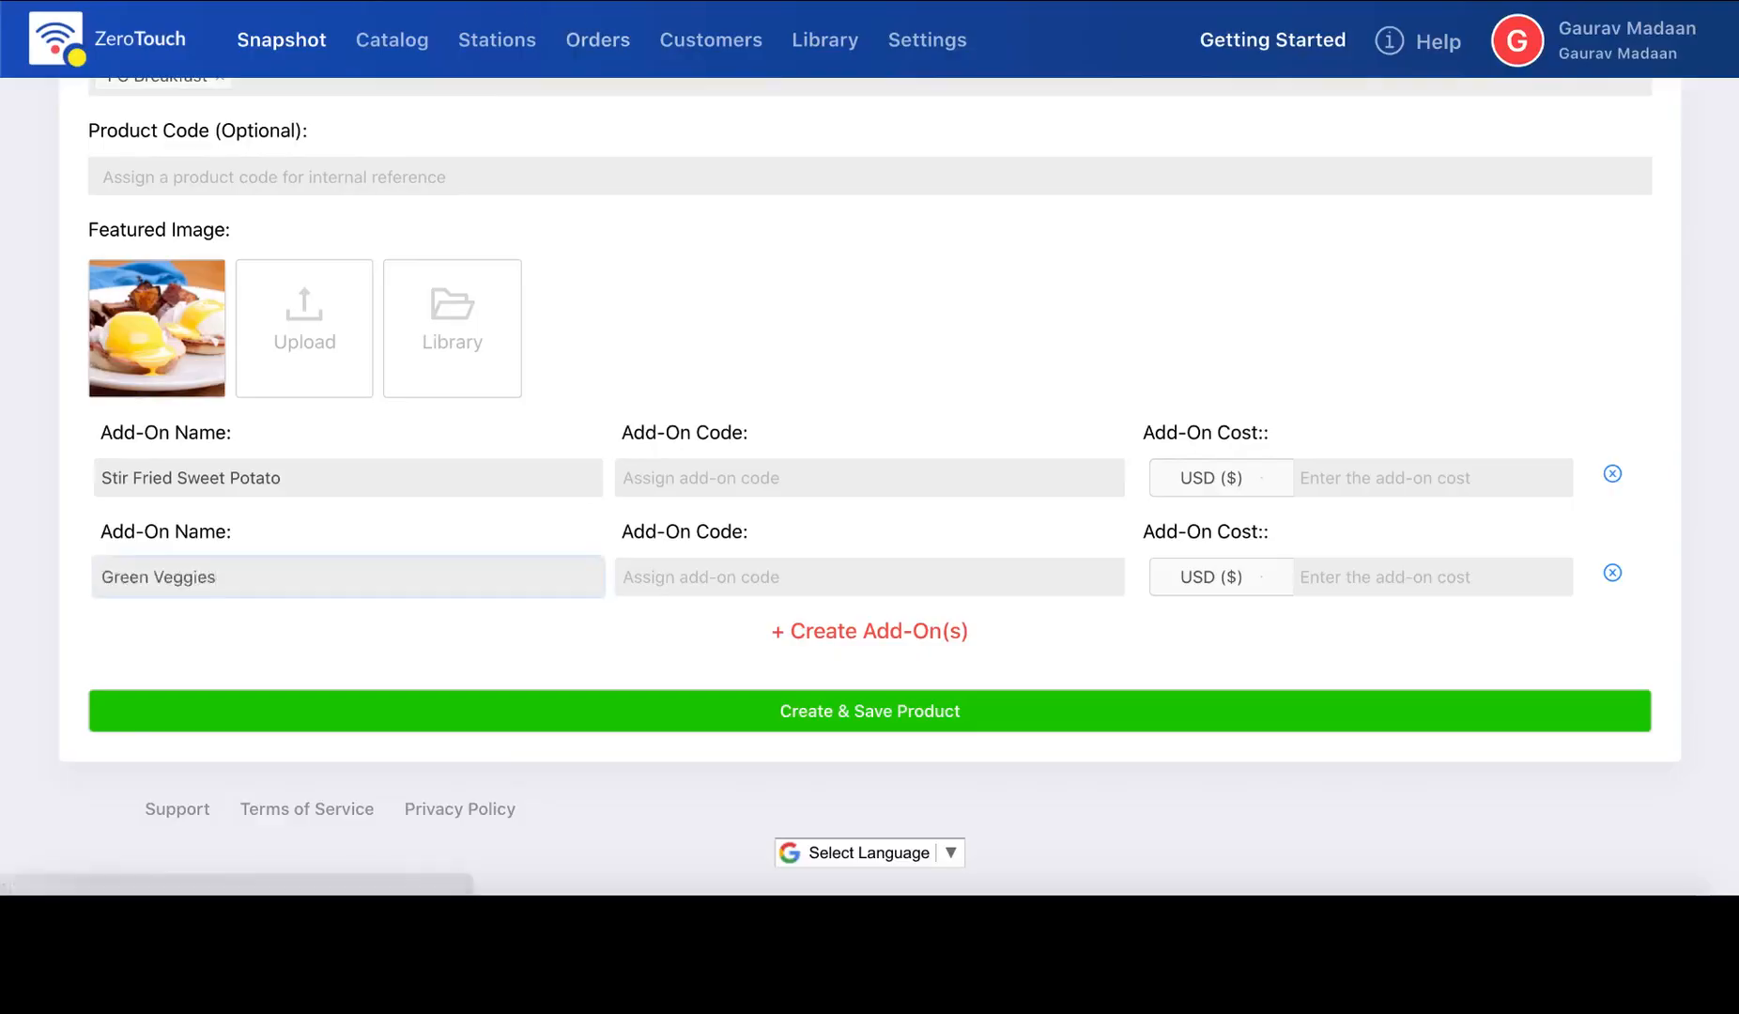
click(1335, 589)
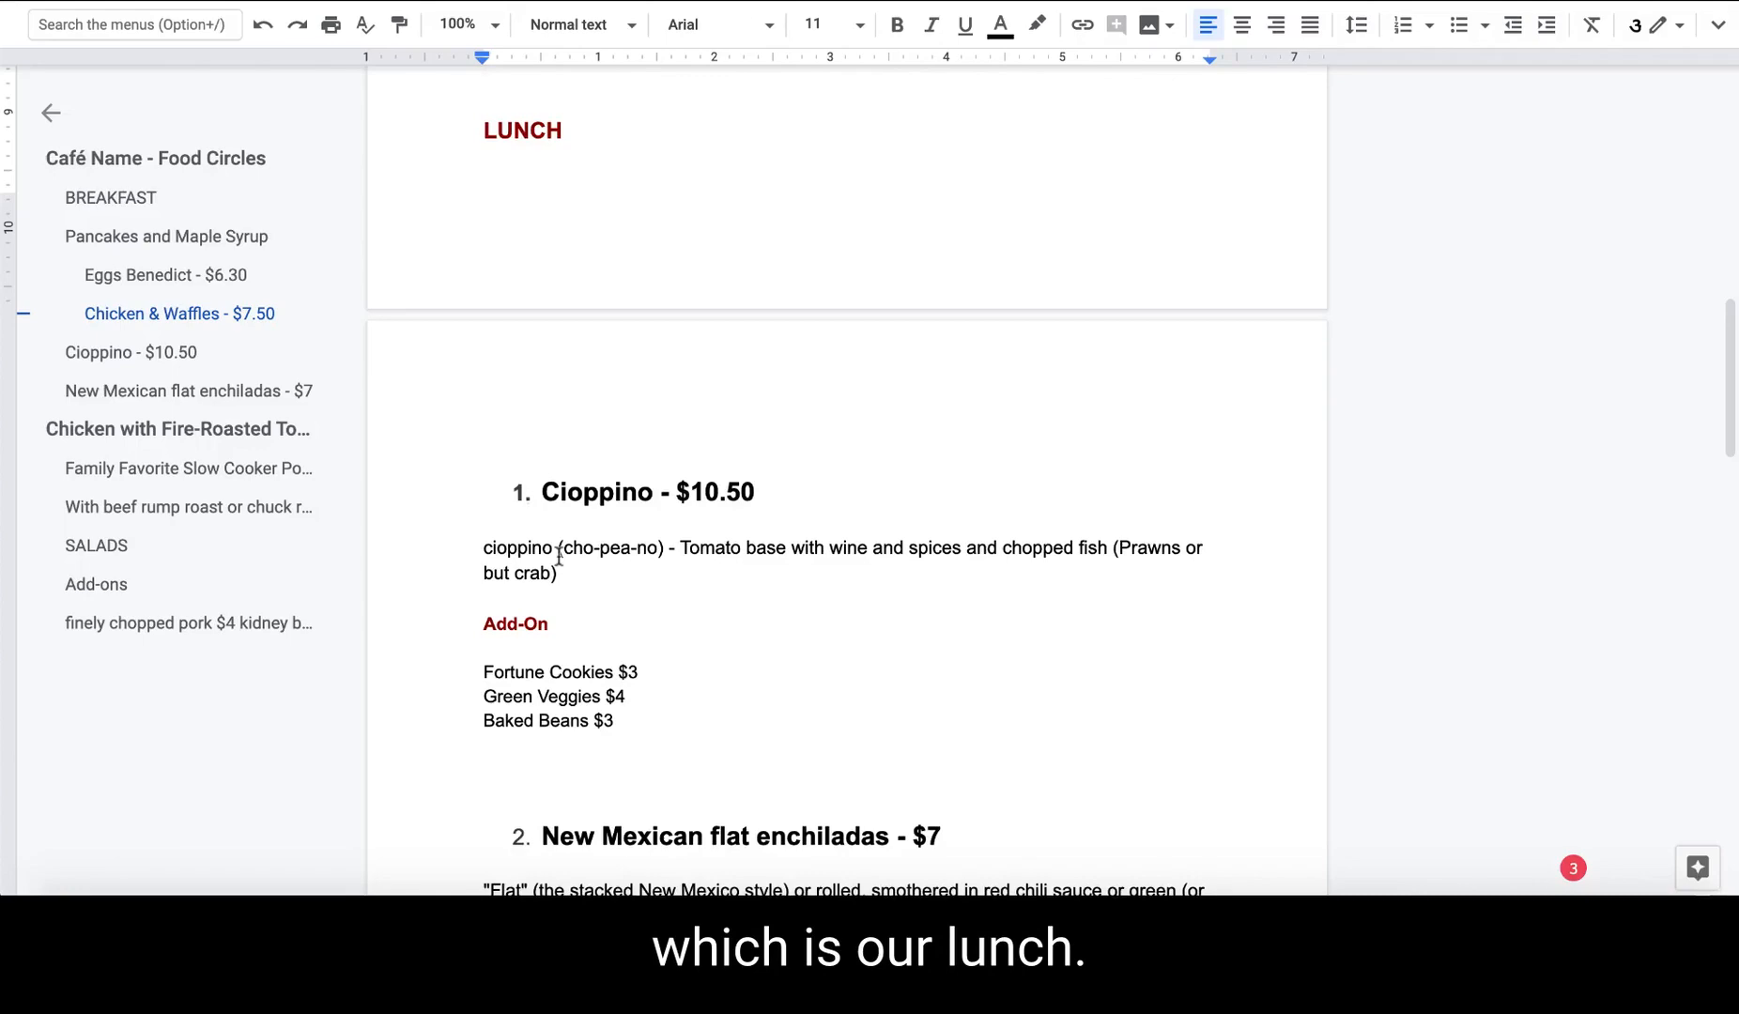
Create the lunch product Cioppino at $10.50 from the menu document, with add-ons Fortune Cookies, Green Veggies and Baked Beans.
scroll(558, 556, down, 2)
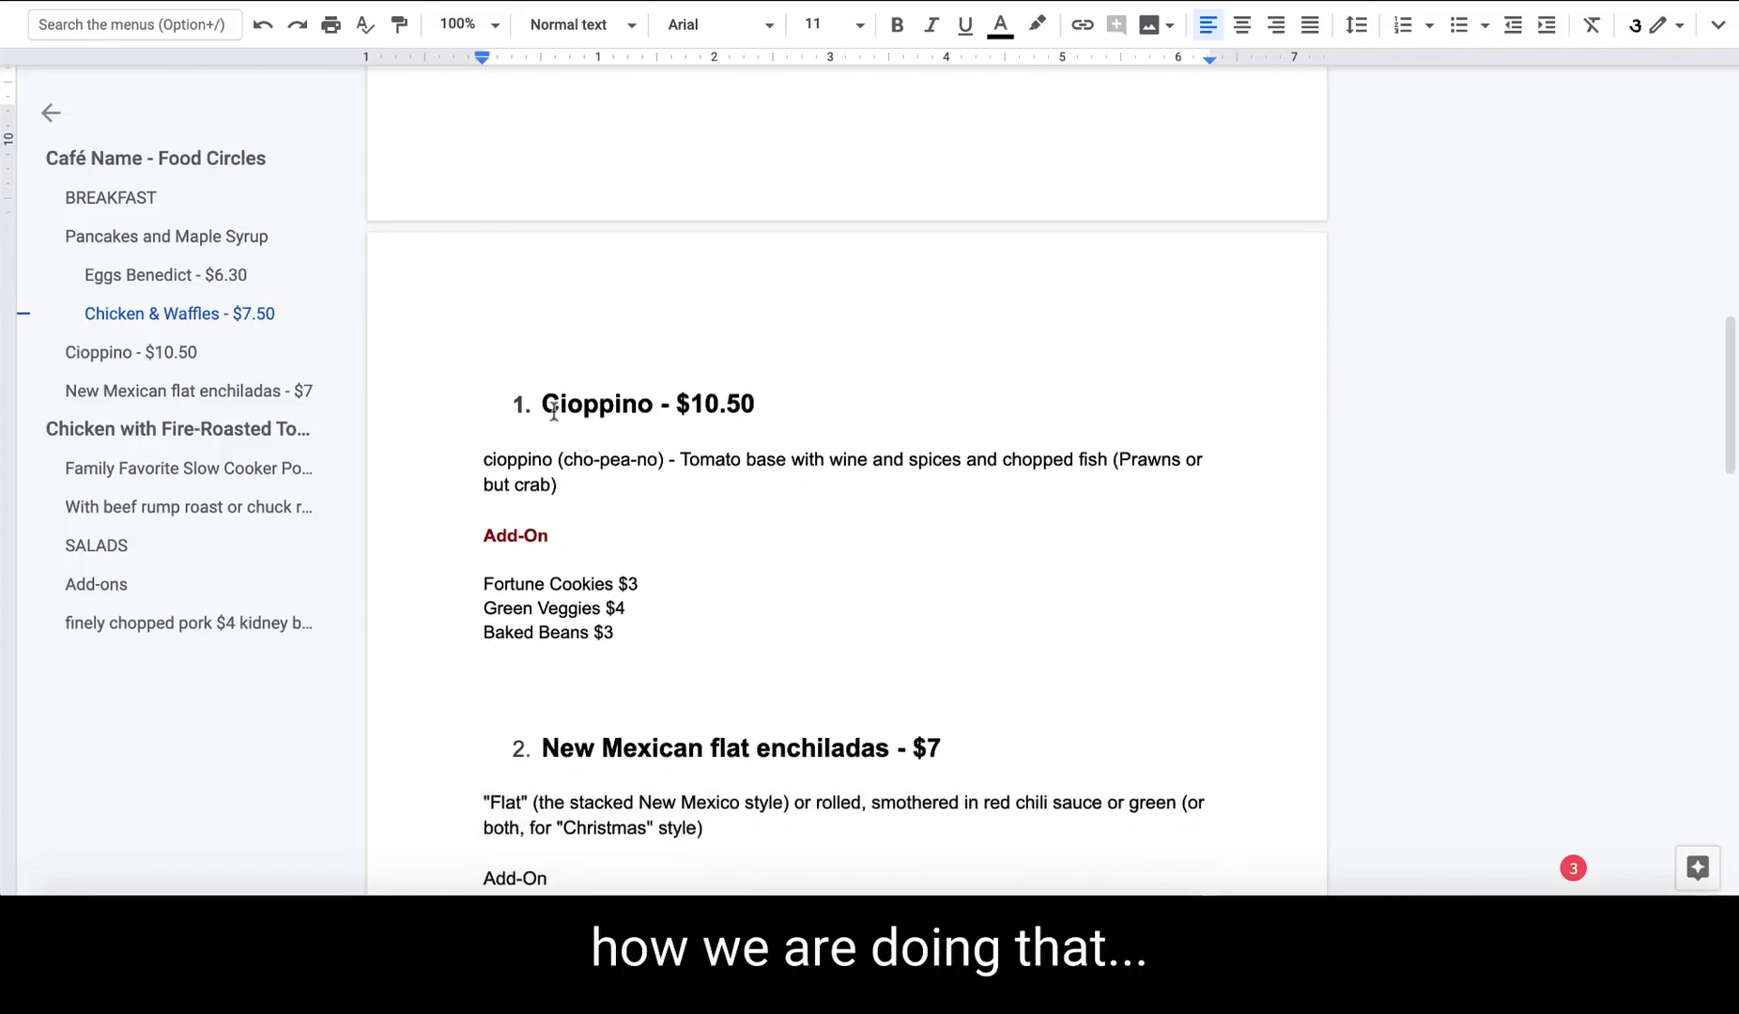
drag(541, 406, 645, 405)
drag(644, 405, 656, 406)
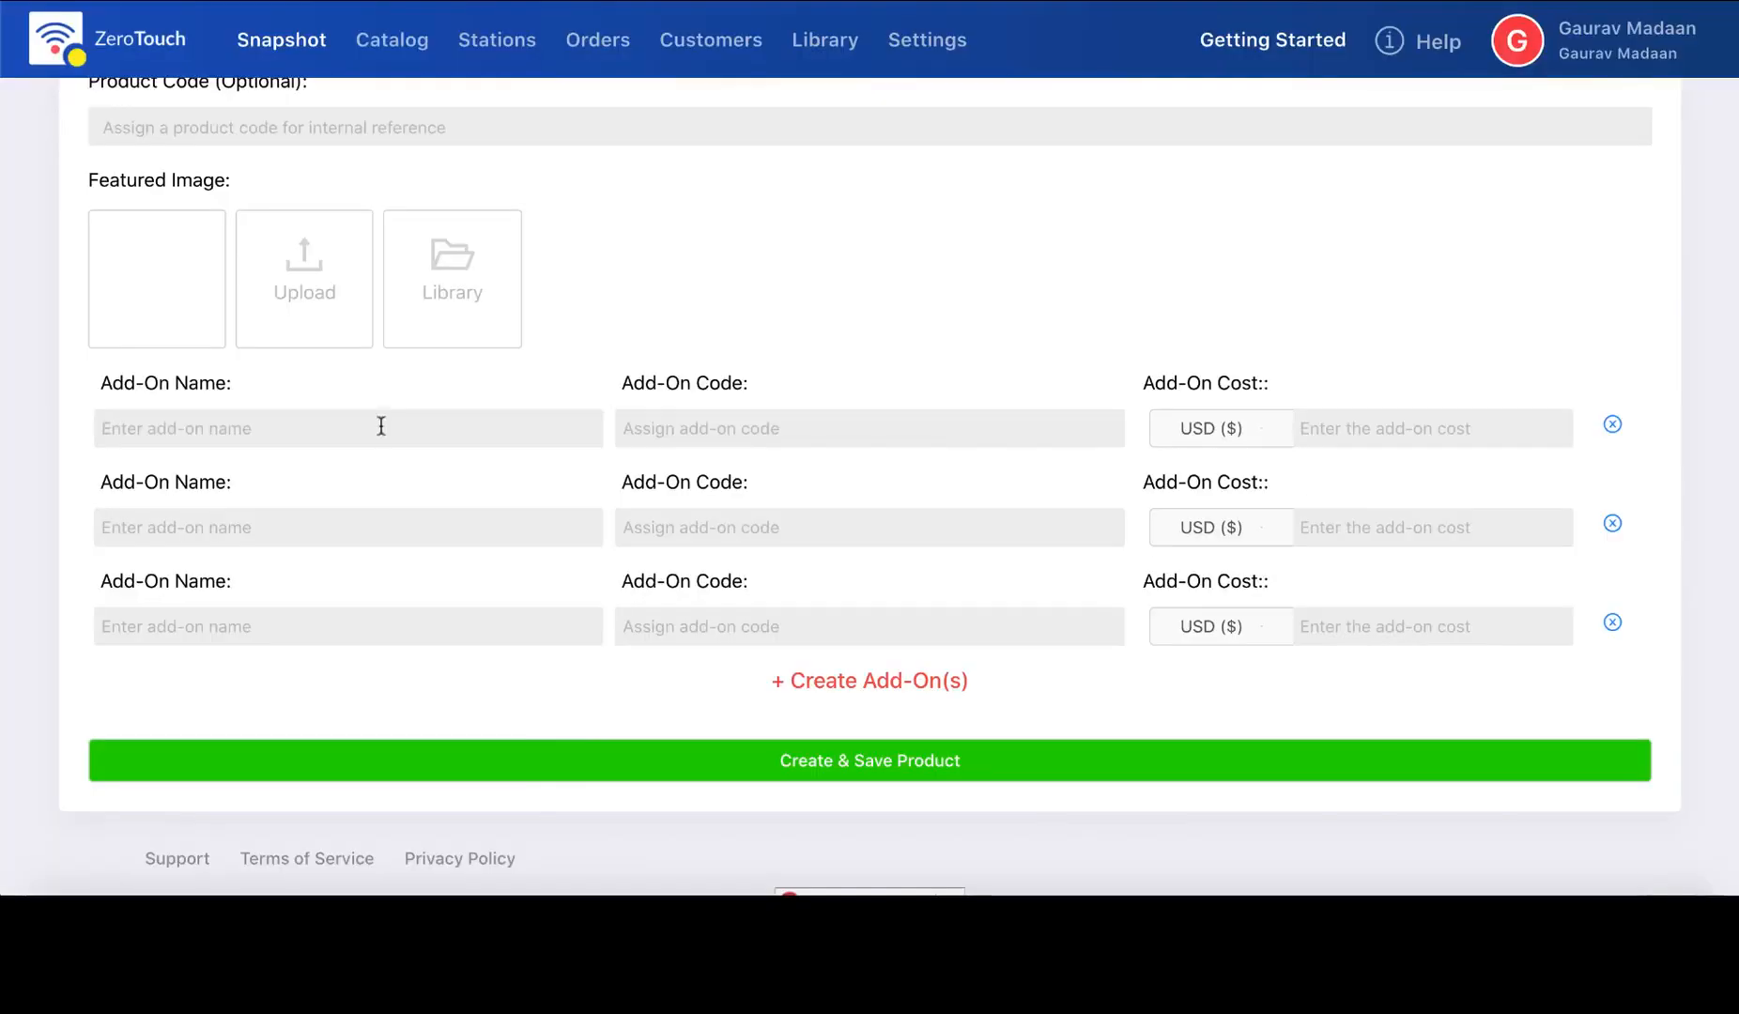
drag(483, 609, 601, 609)
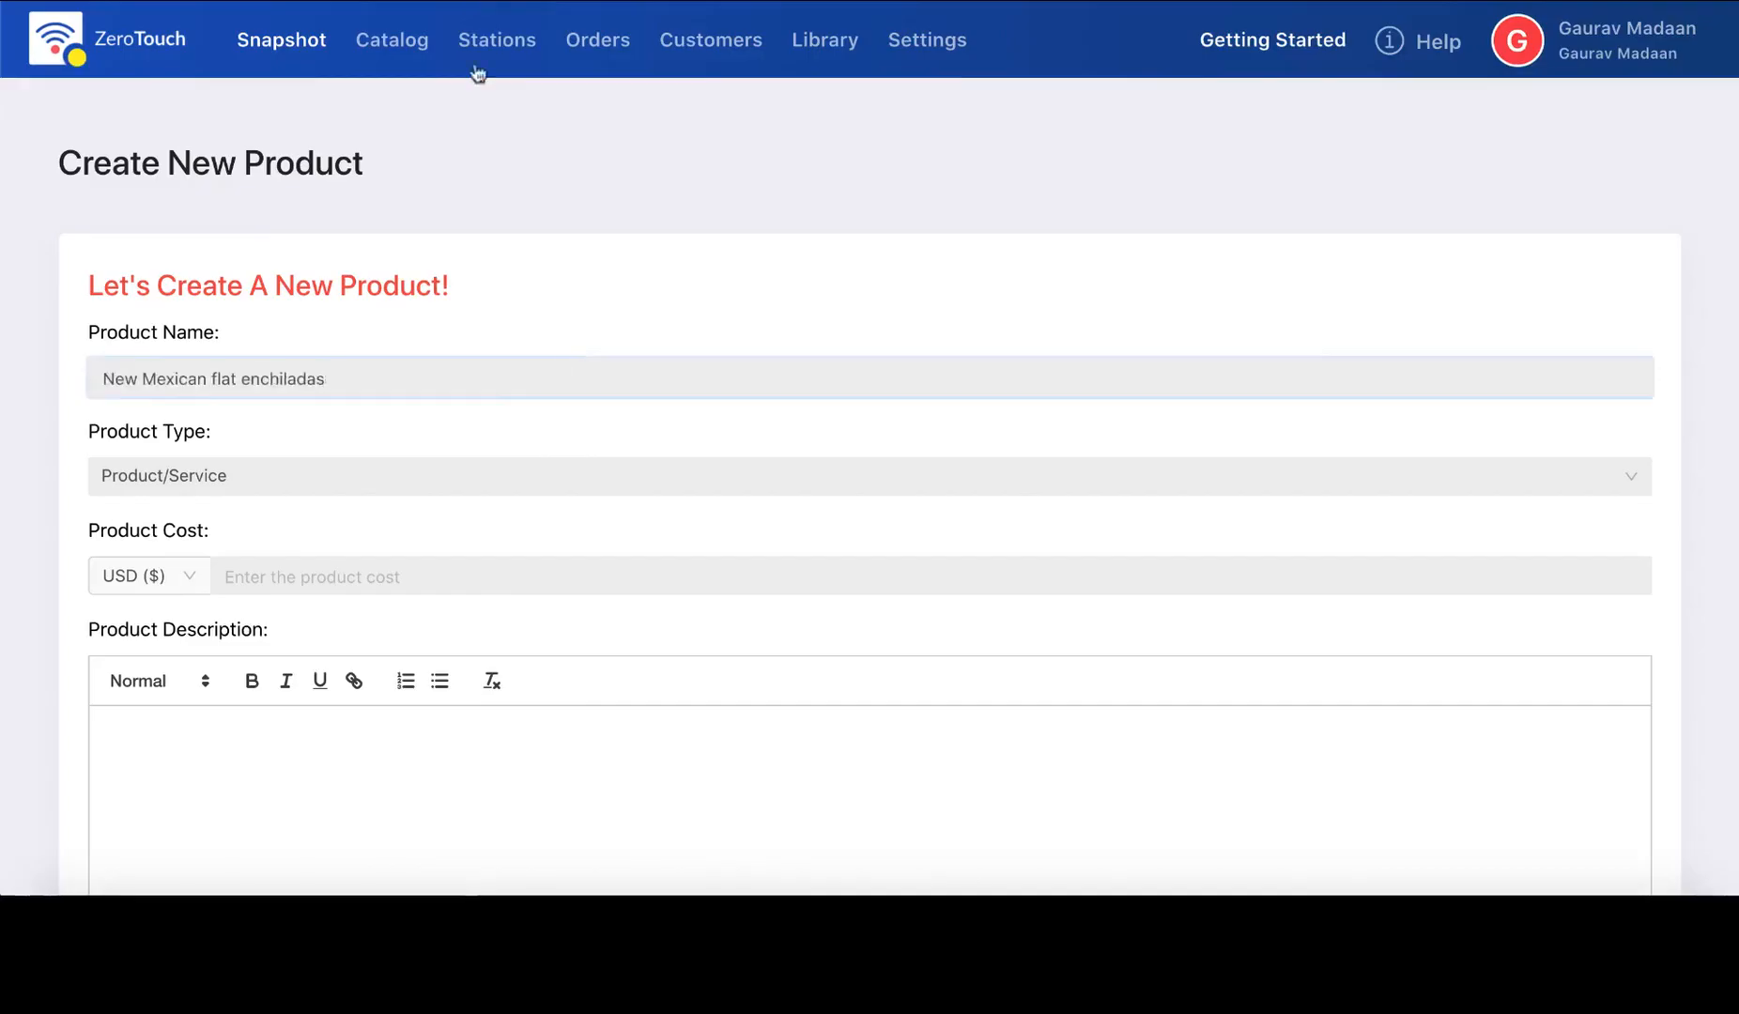
Copy the New Mexican flat enchiladas description into its product and set it as a vegetarian Food Item/Beverage costing $7.
drag(484, 317, 744, 336)
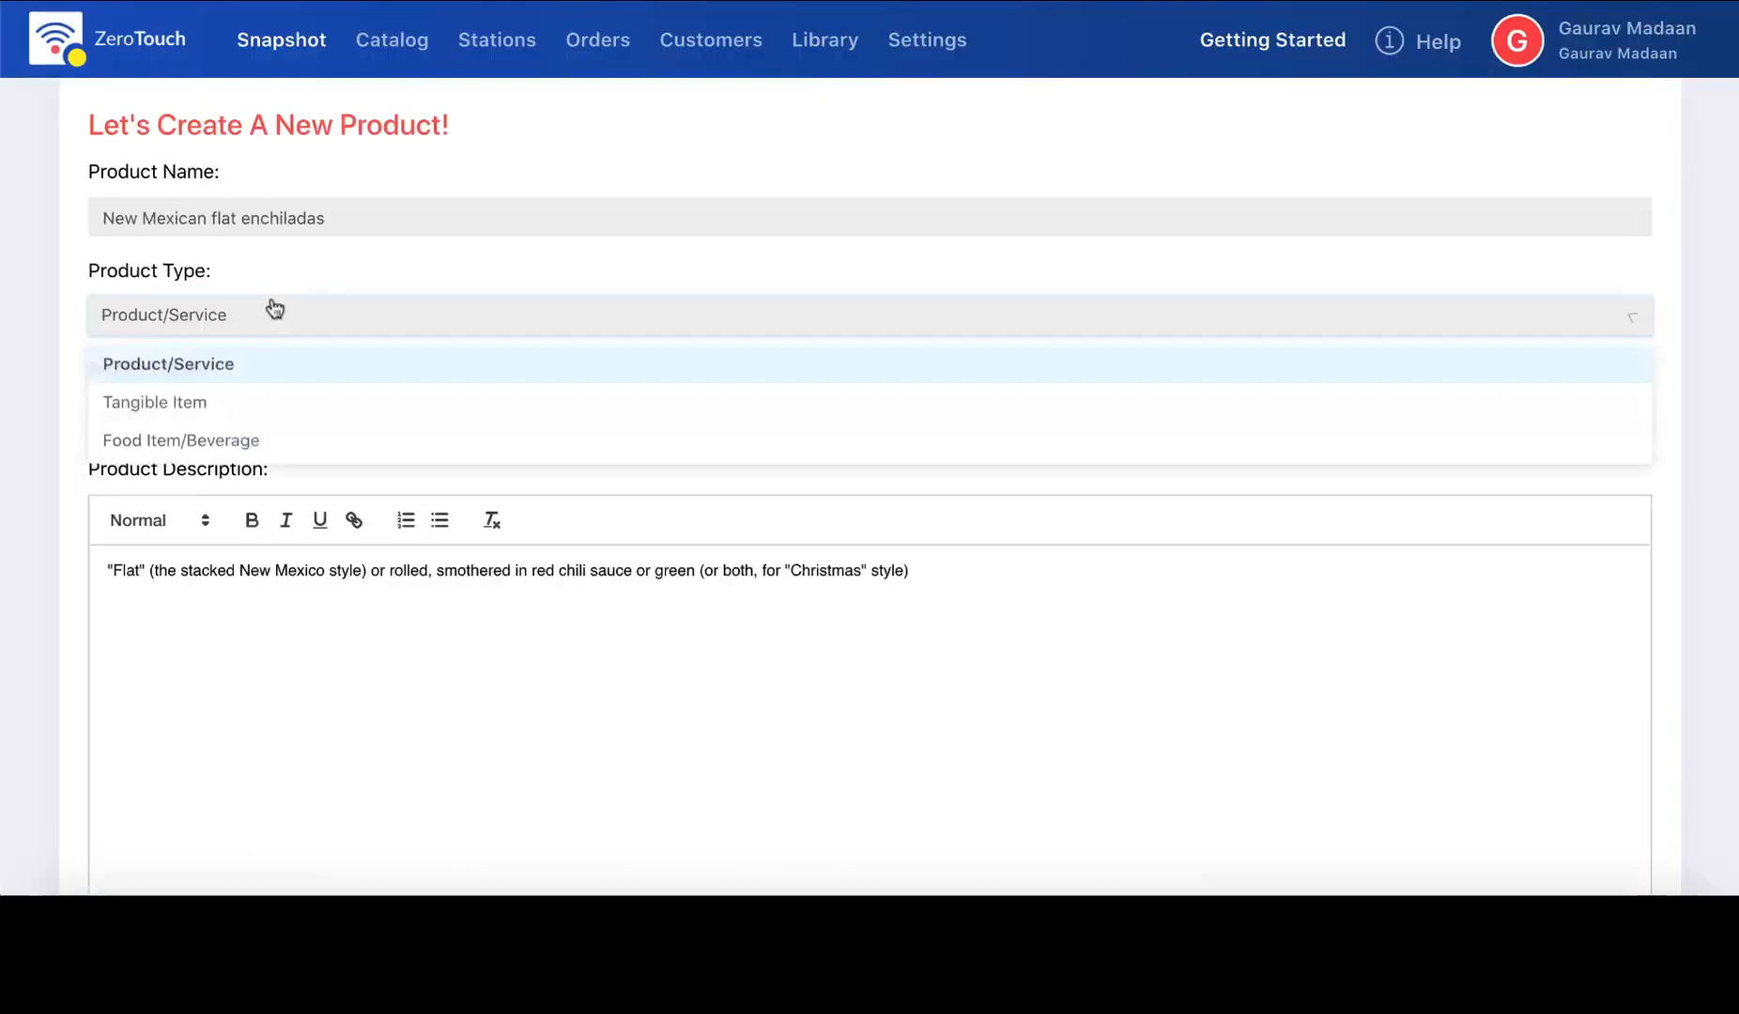
click(207, 439)
click(209, 413)
click(178, 470)
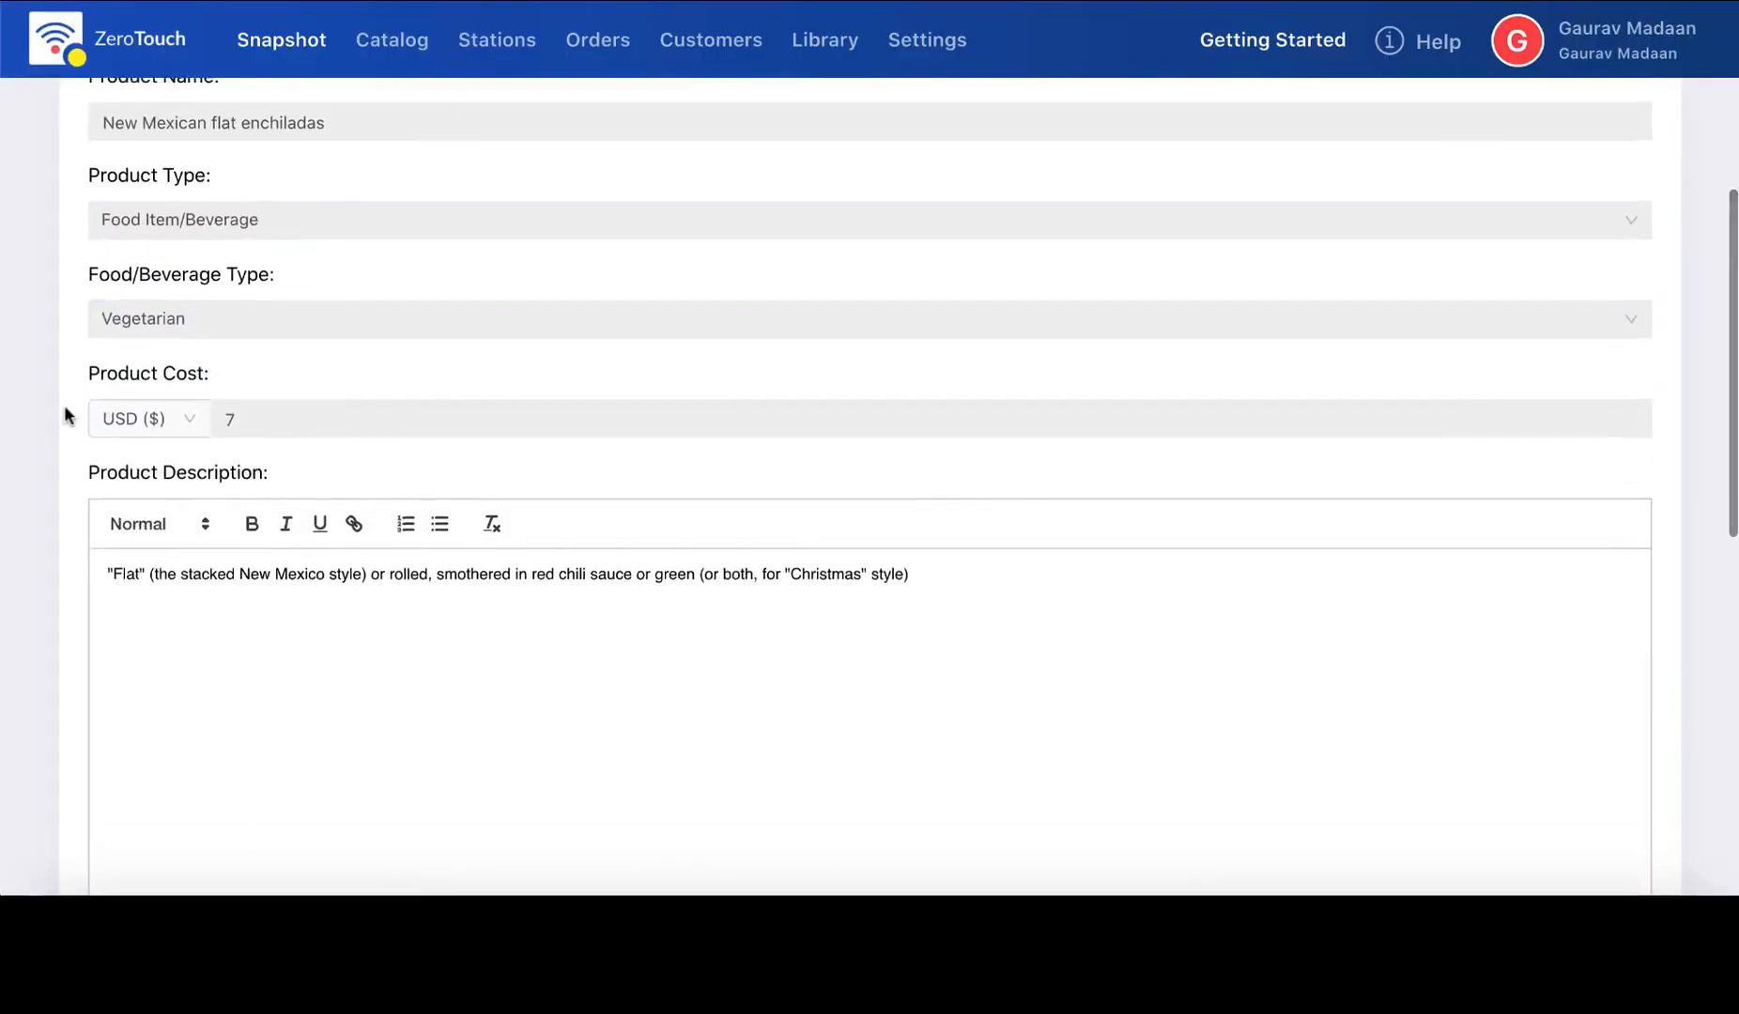
scroll(252, 668, down, 3)
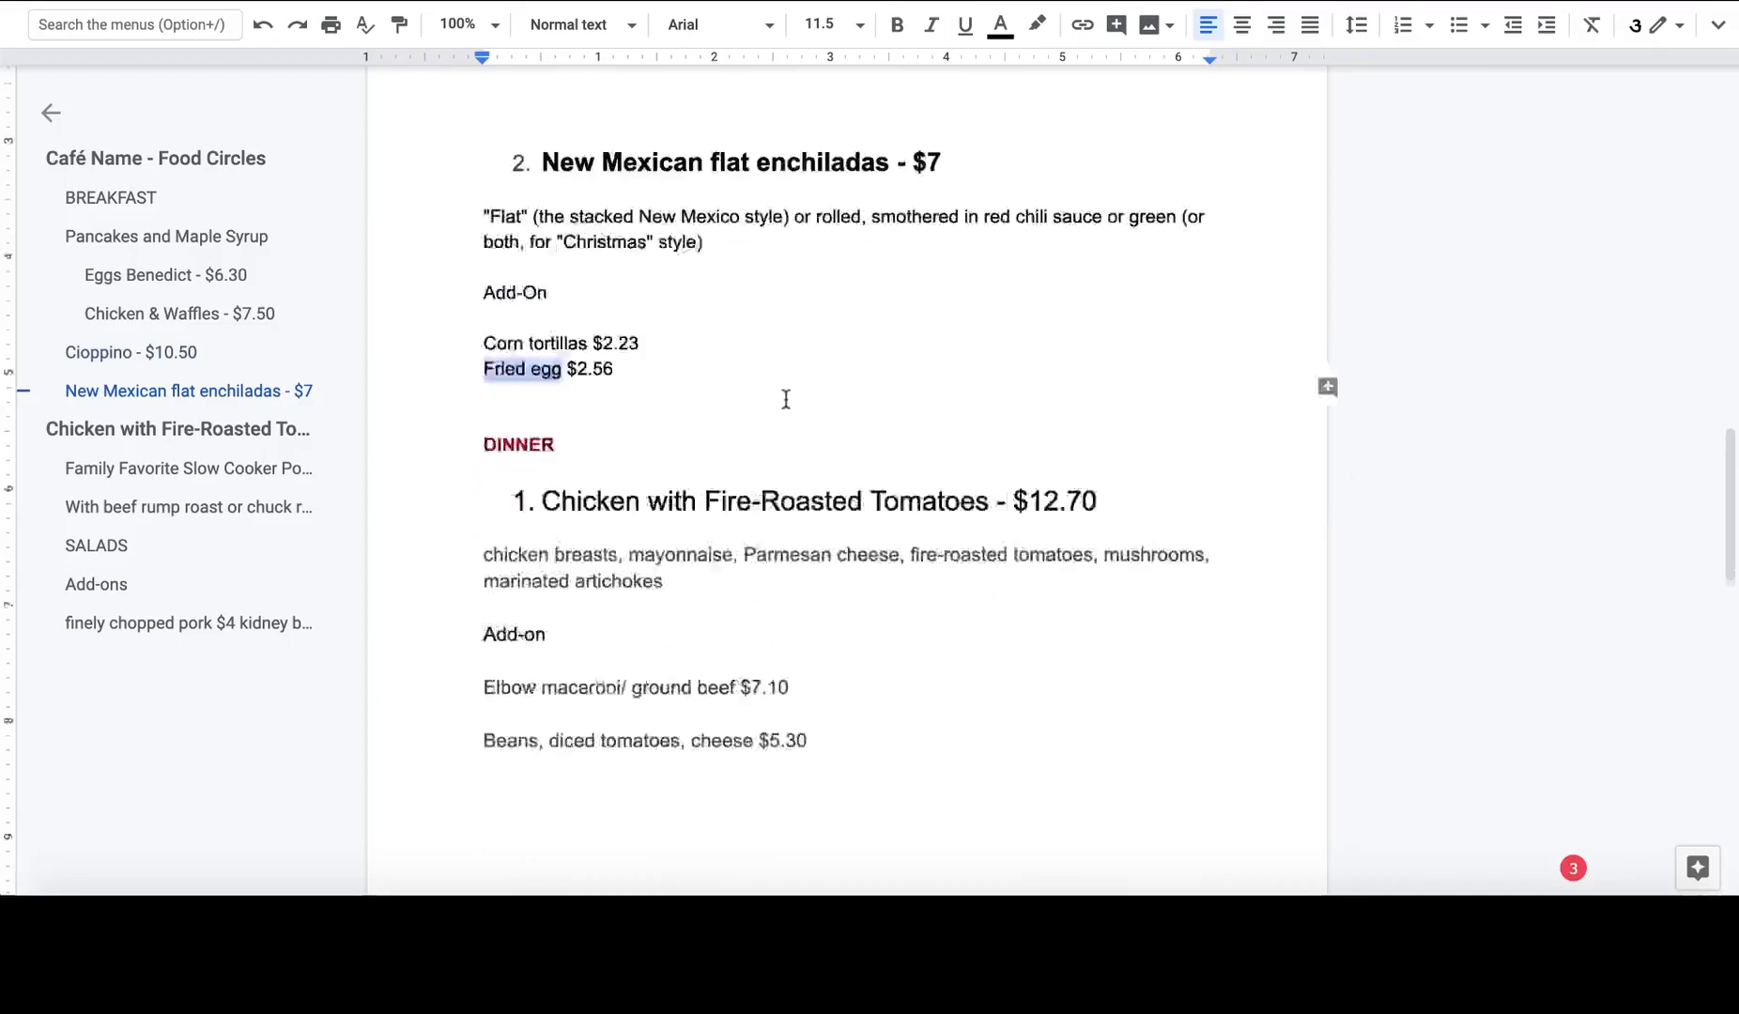
Find the Dinner section in the menu document and name a new product "Chicken with Fire-Roasted Tomatoes" from it.
scroll(785, 399, down, 1)
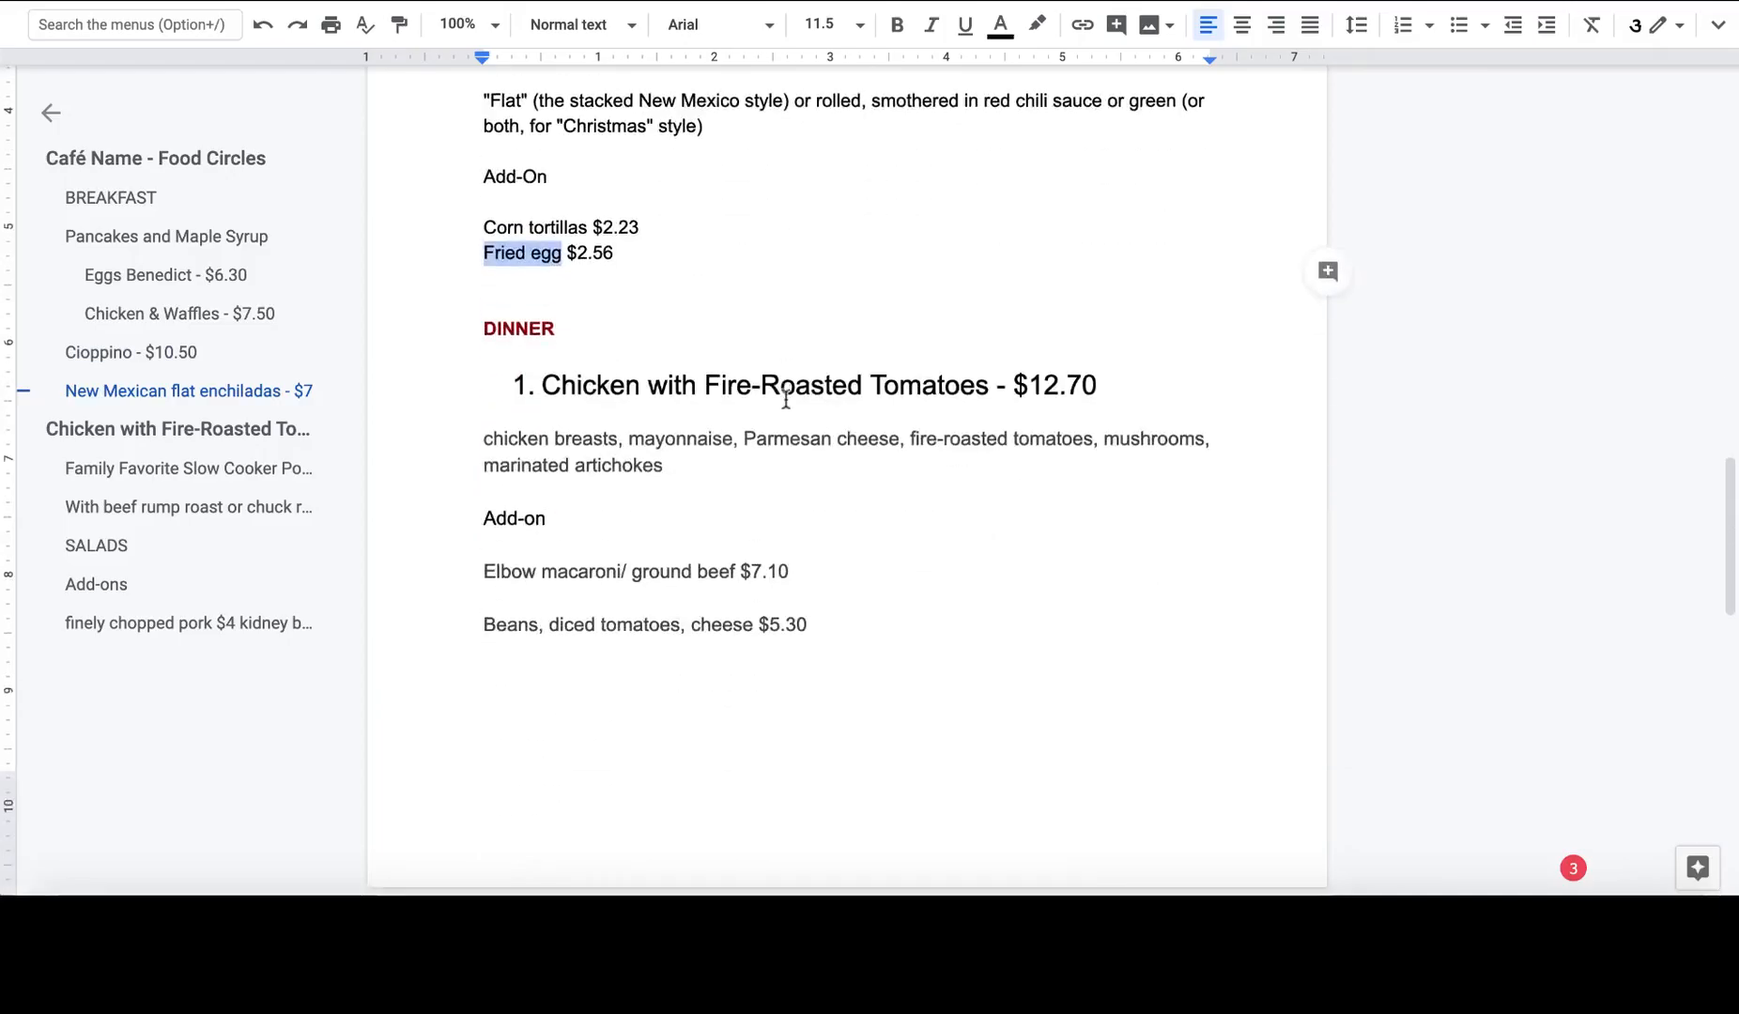
scroll(786, 399, down, 2)
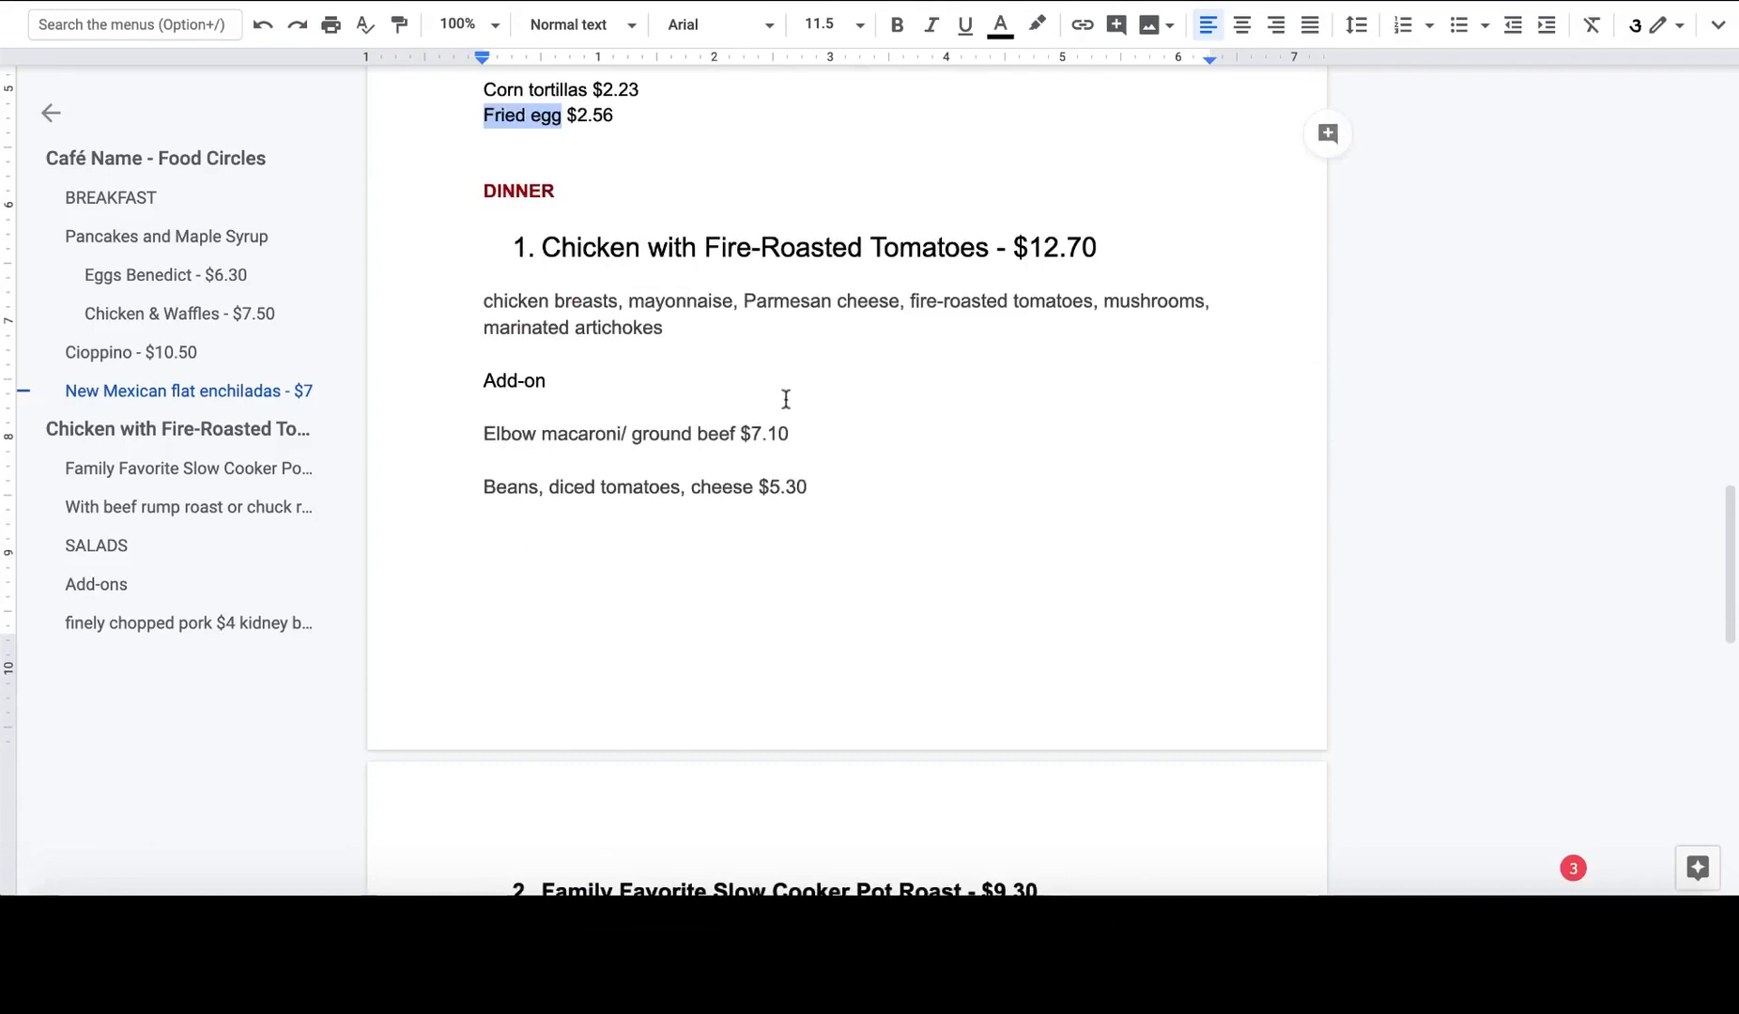
scroll(785, 399, up, 1)
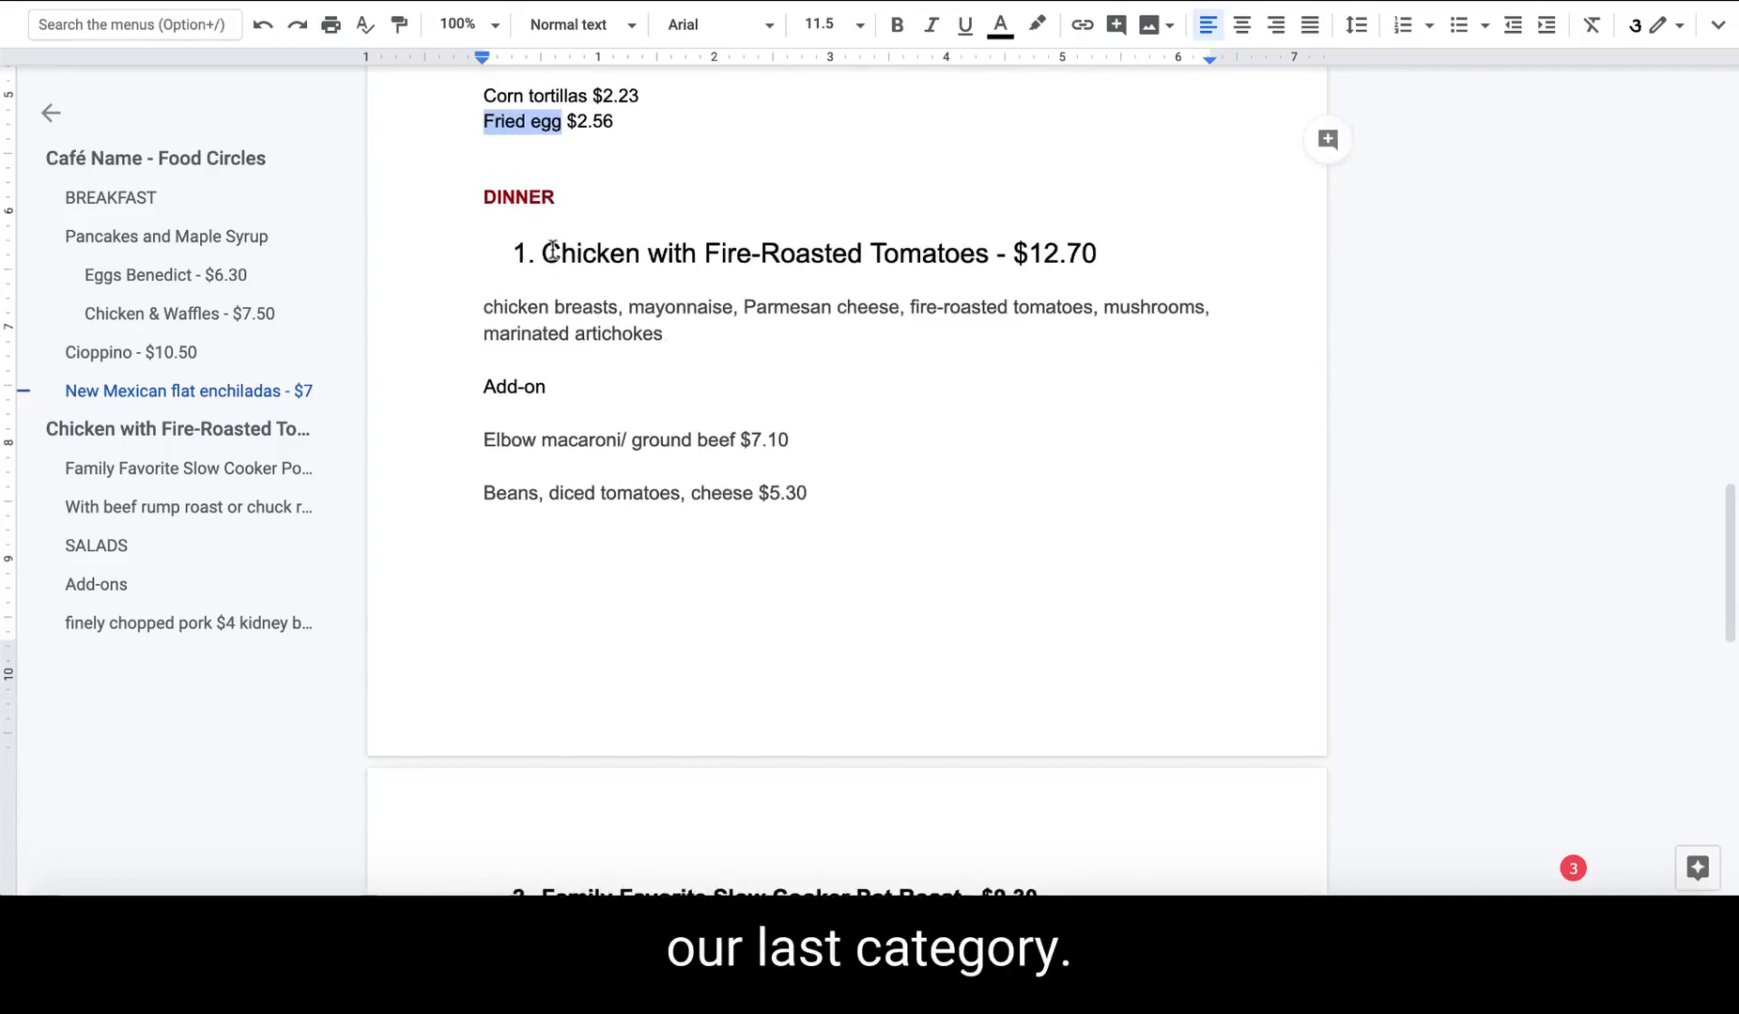
scroll(571, 249, down, 3)
scroll(554, 225, up, 3)
drag(543, 206, 1028, 206)
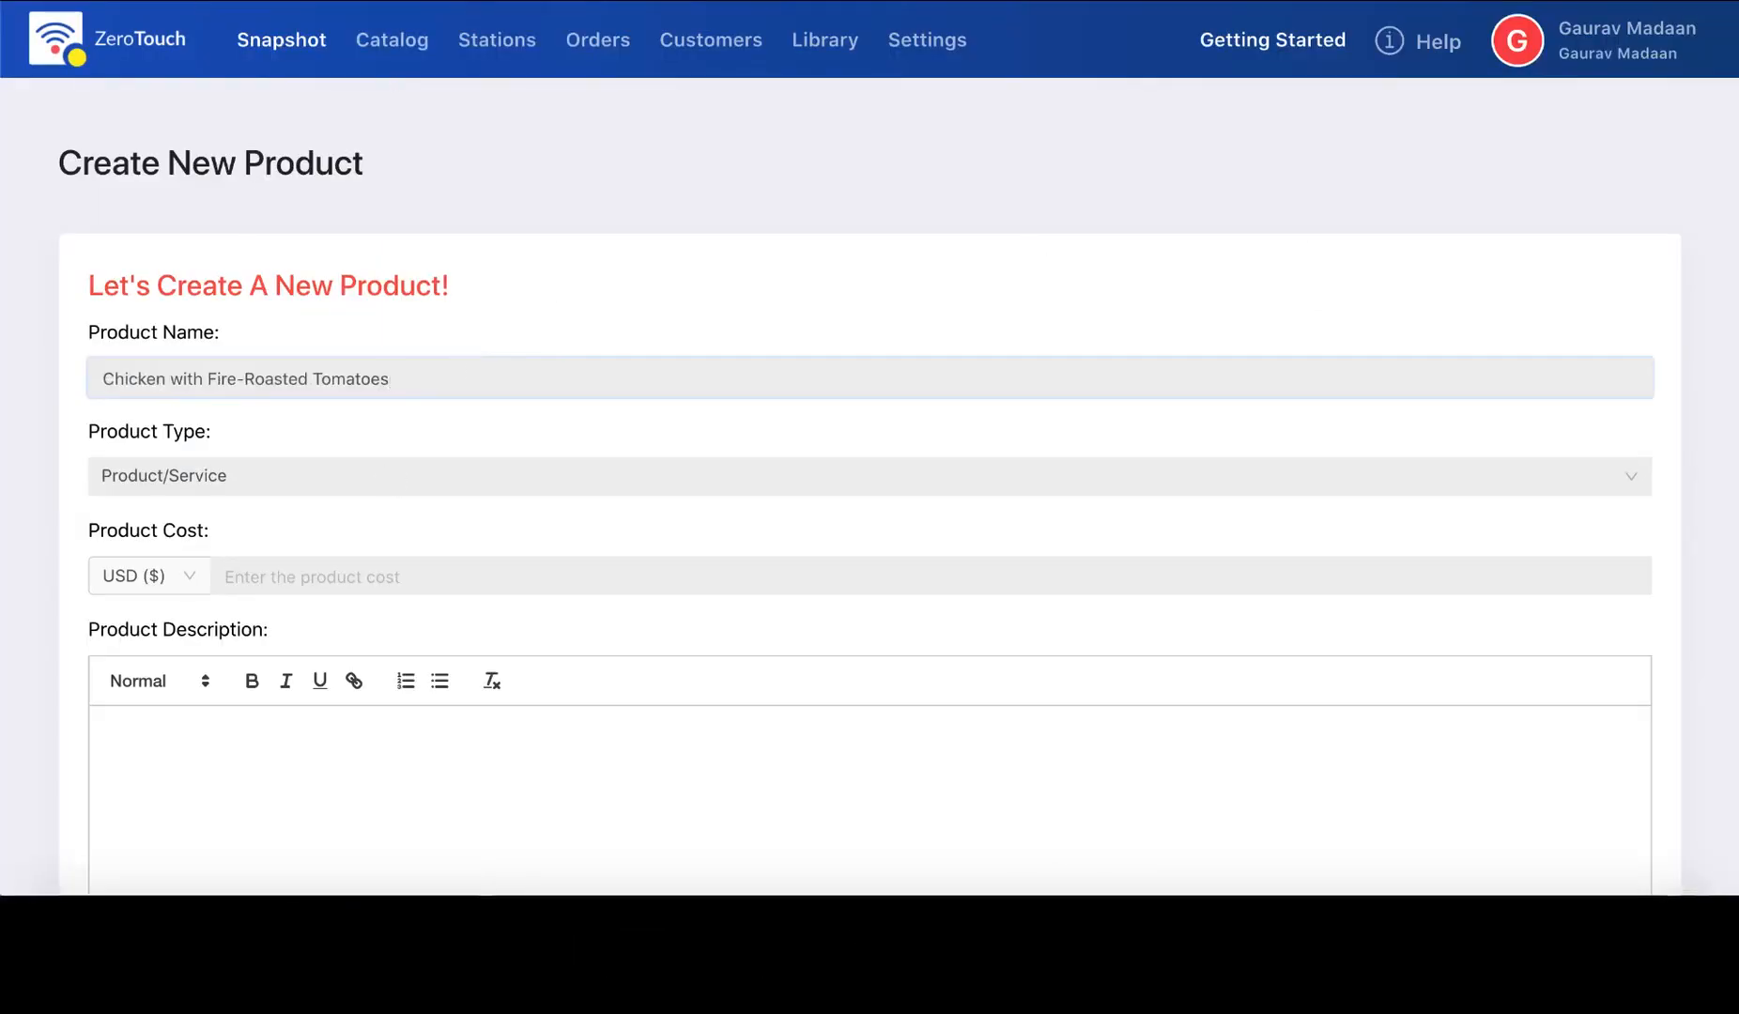
Upload the Family Favorite Slow Cooker Pot Roast photo as the featured image of the next dinner product.
scroll(384, 727, down, 2)
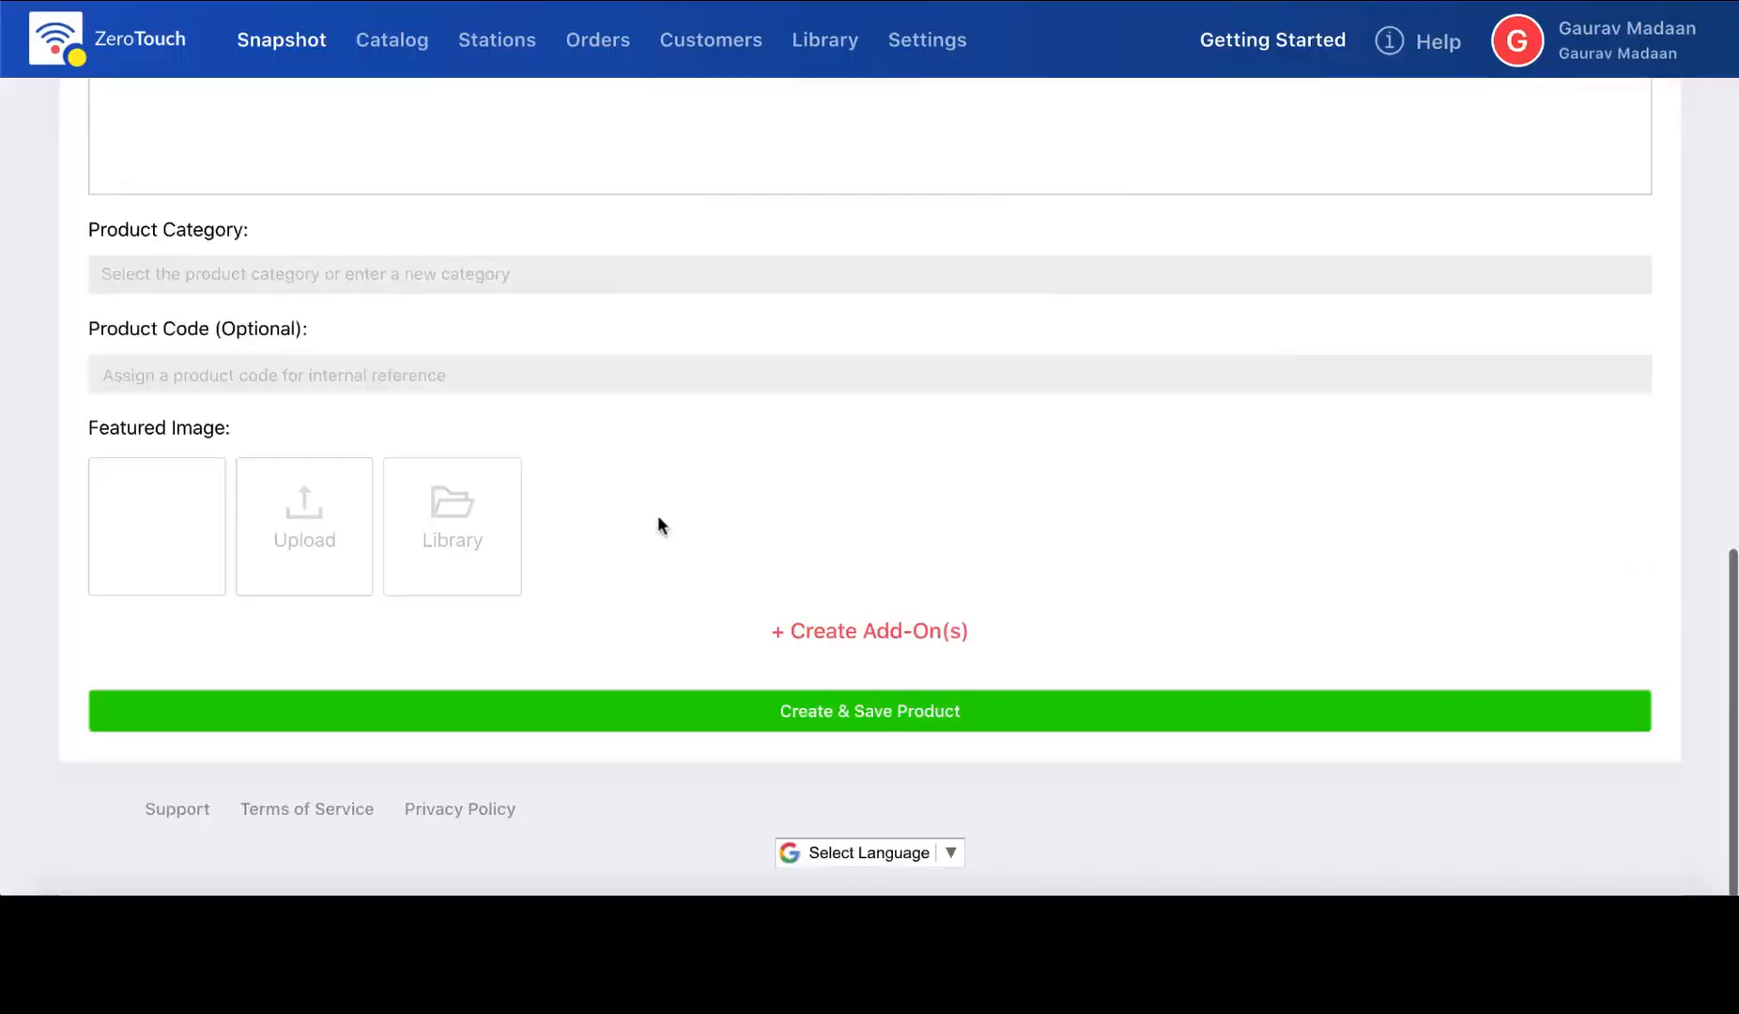
drag(1372, 302, 638, 413)
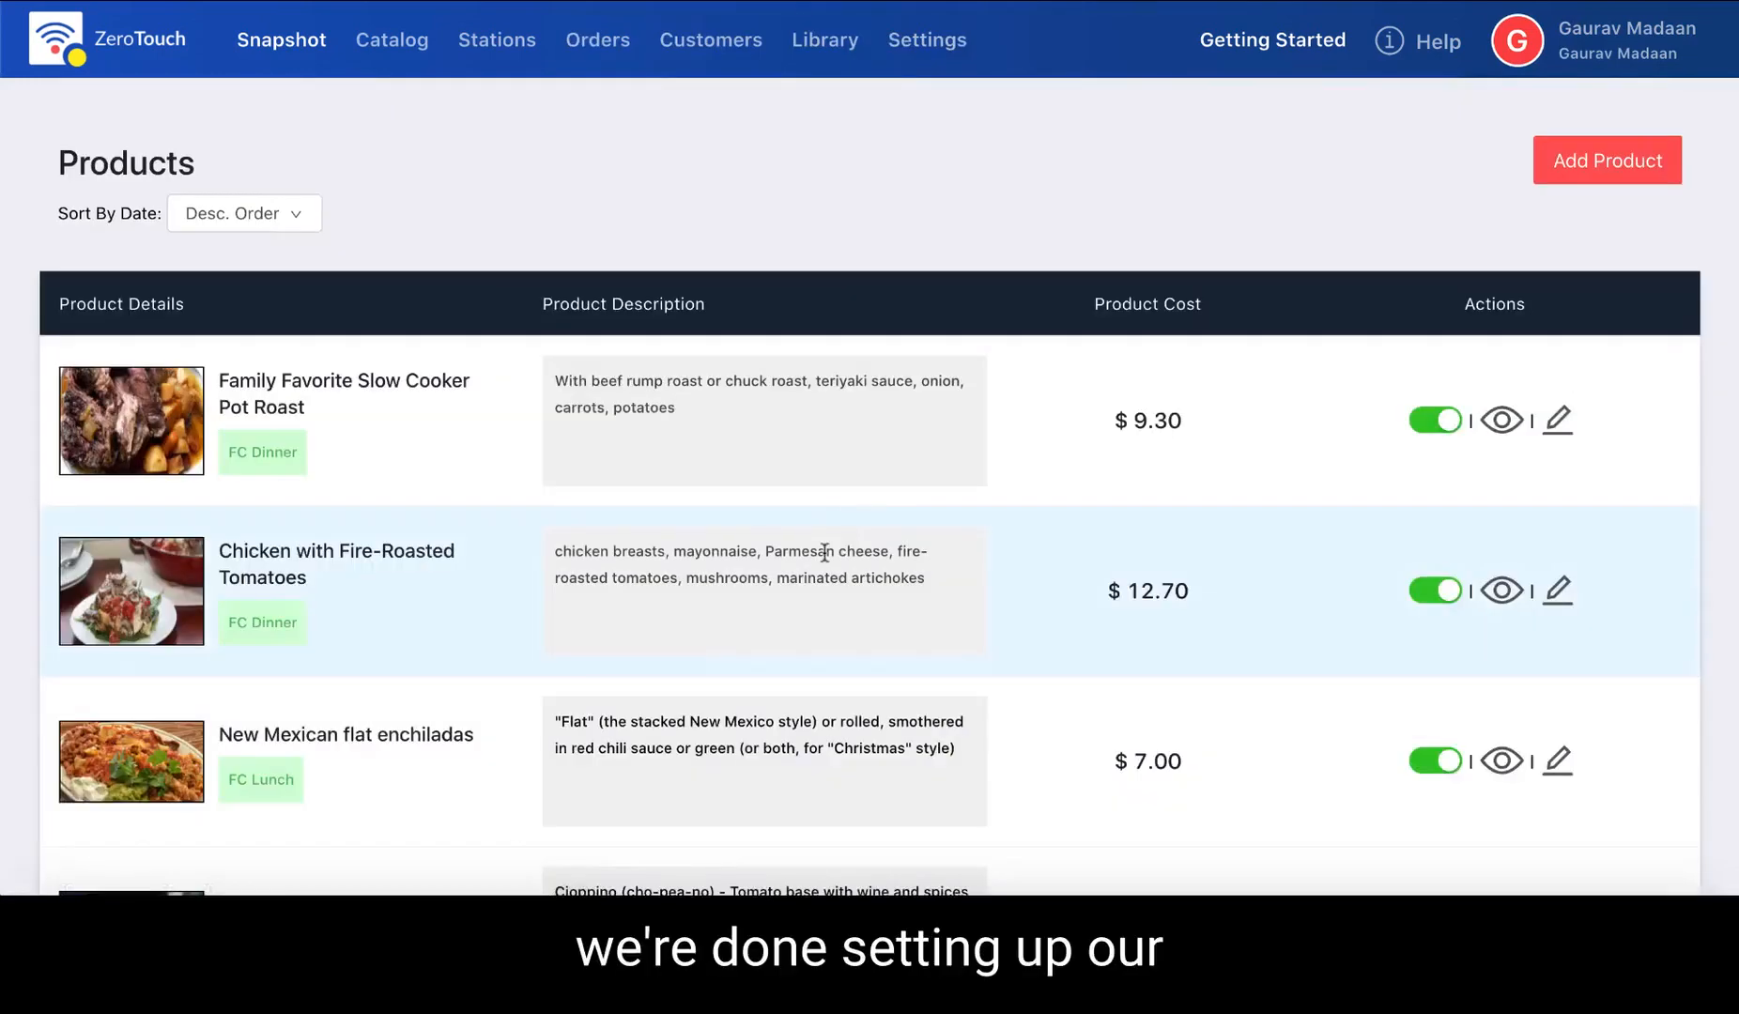
Review the created products and their categories in the product list, and check the remaining items in the menu document.
scroll(824, 552, down, 5)
scroll(825, 552, up, 5)
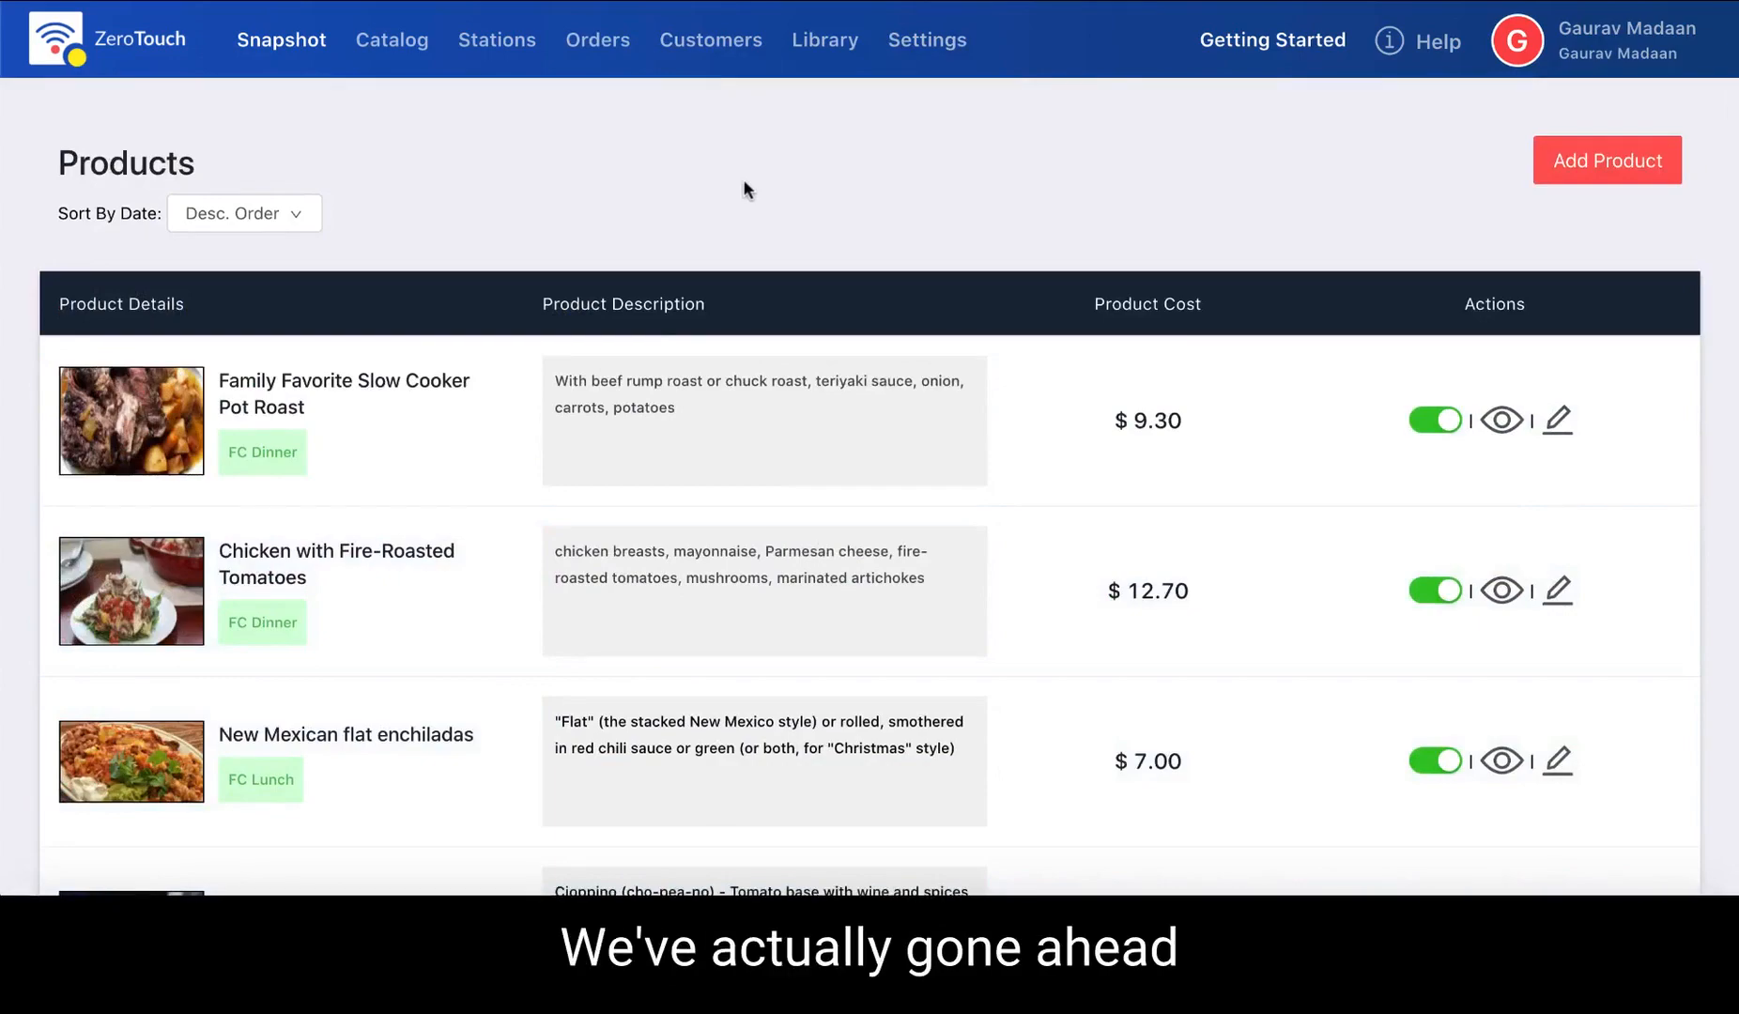
scroll(377, 582, down, 5)
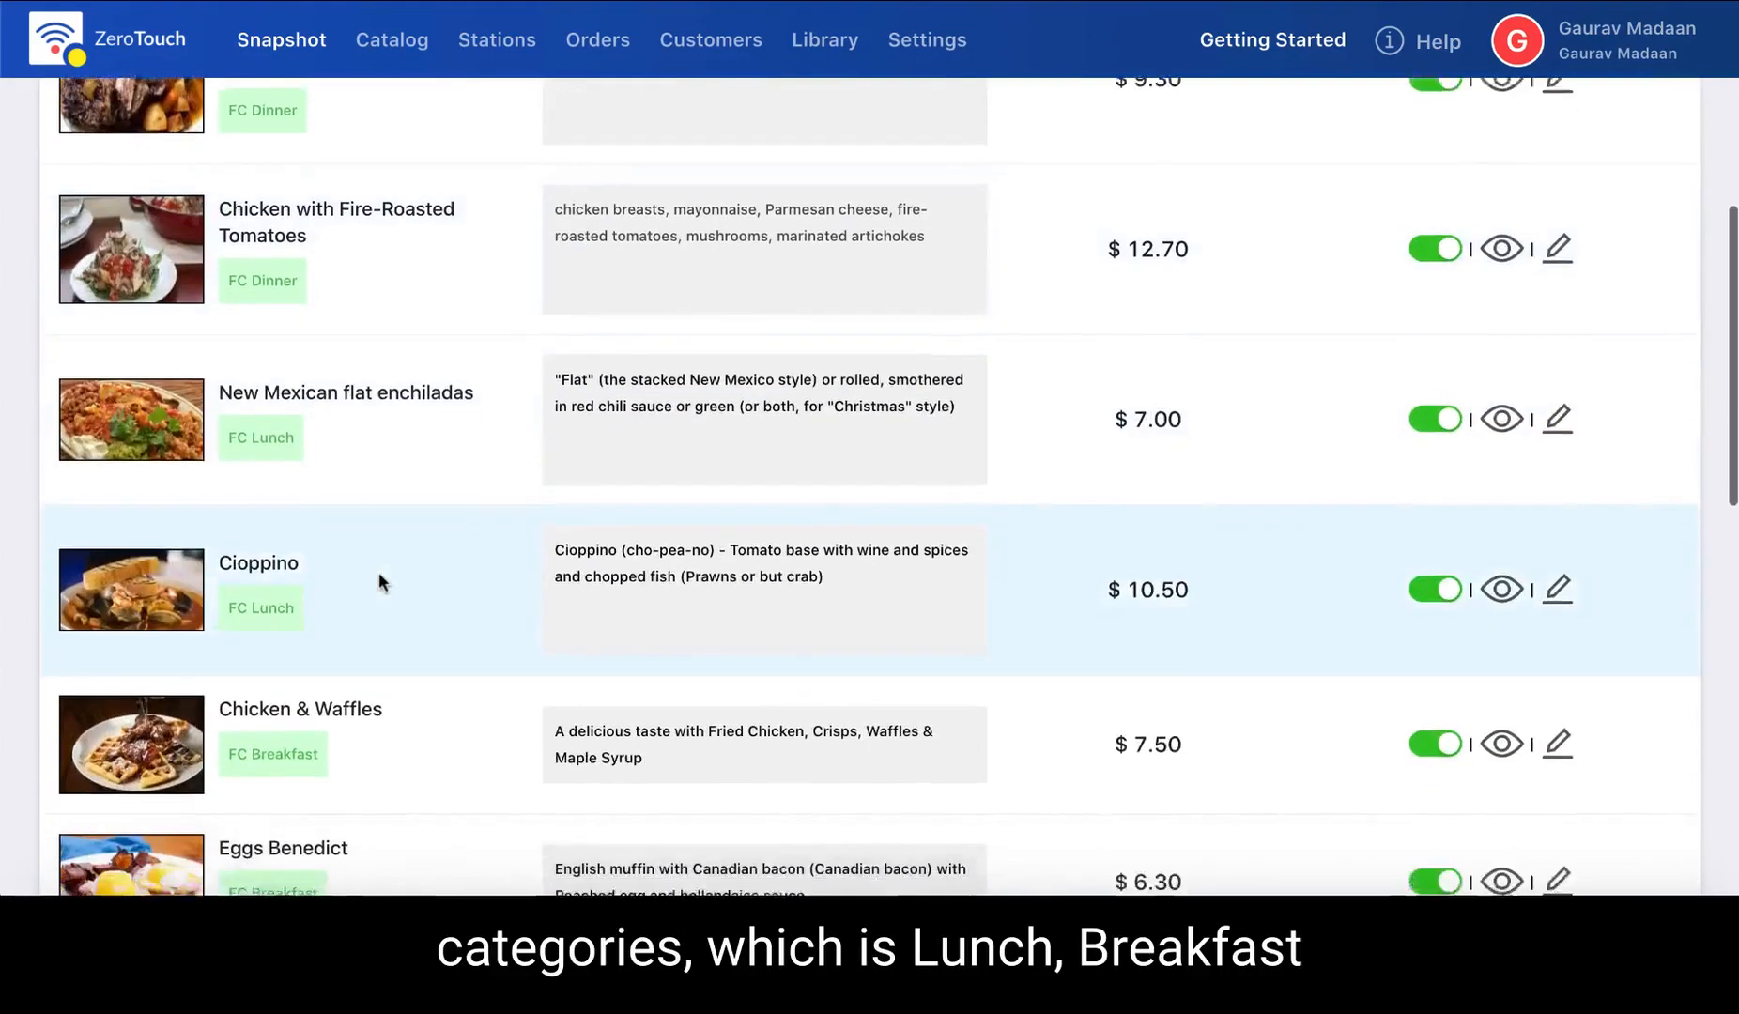
scroll(371, 627, up, 5)
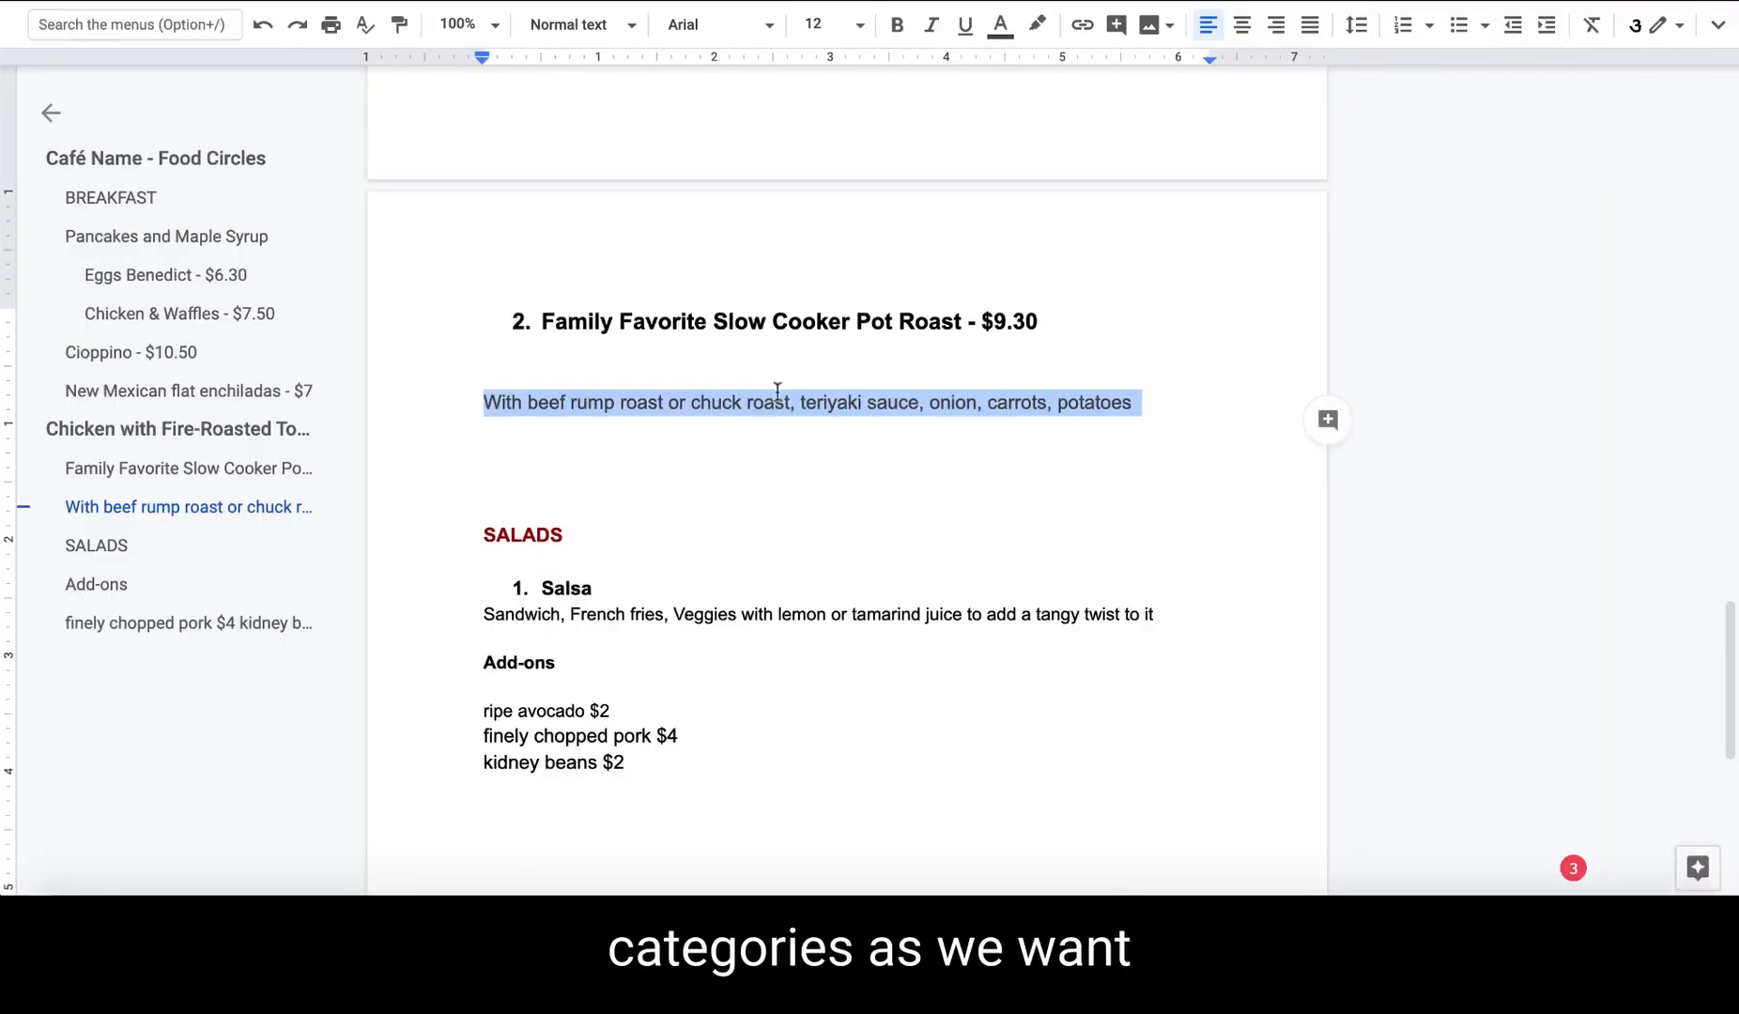
scroll(778, 391, down, 3)
scroll(777, 391, up, 6)
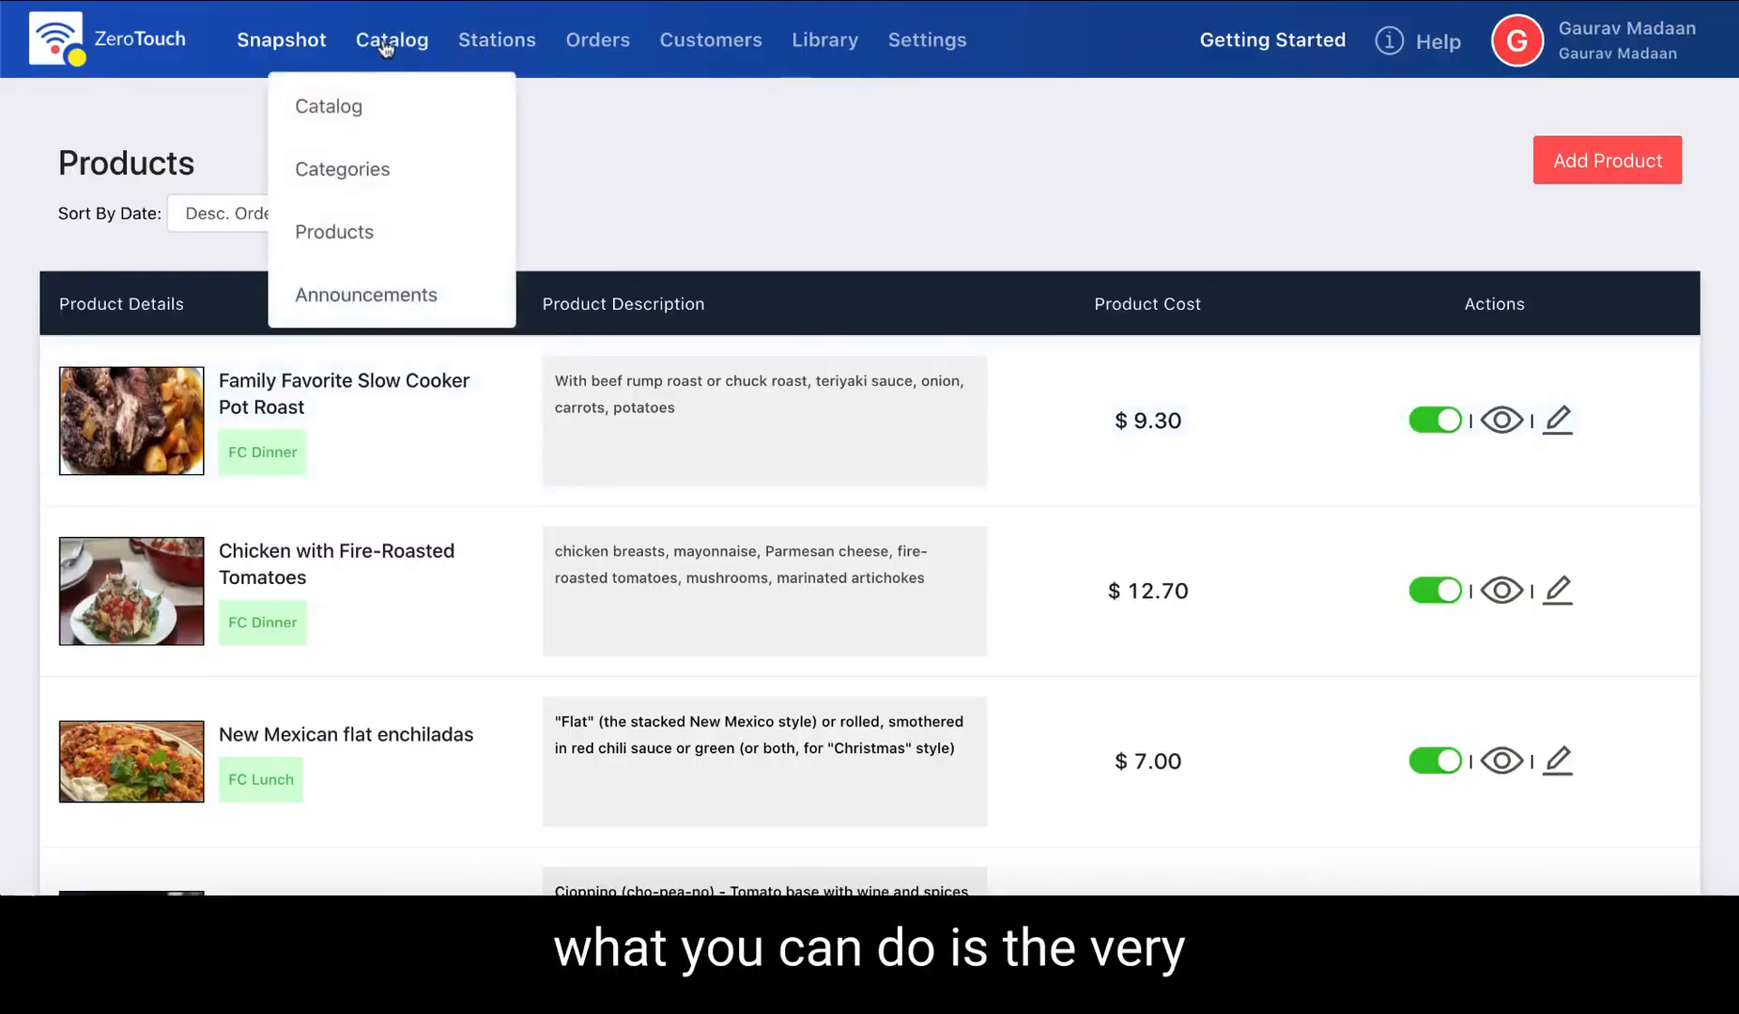
Start a new catalog and upload Food-Circle-Logo.png as its catalog logo.
click(1301, 57)
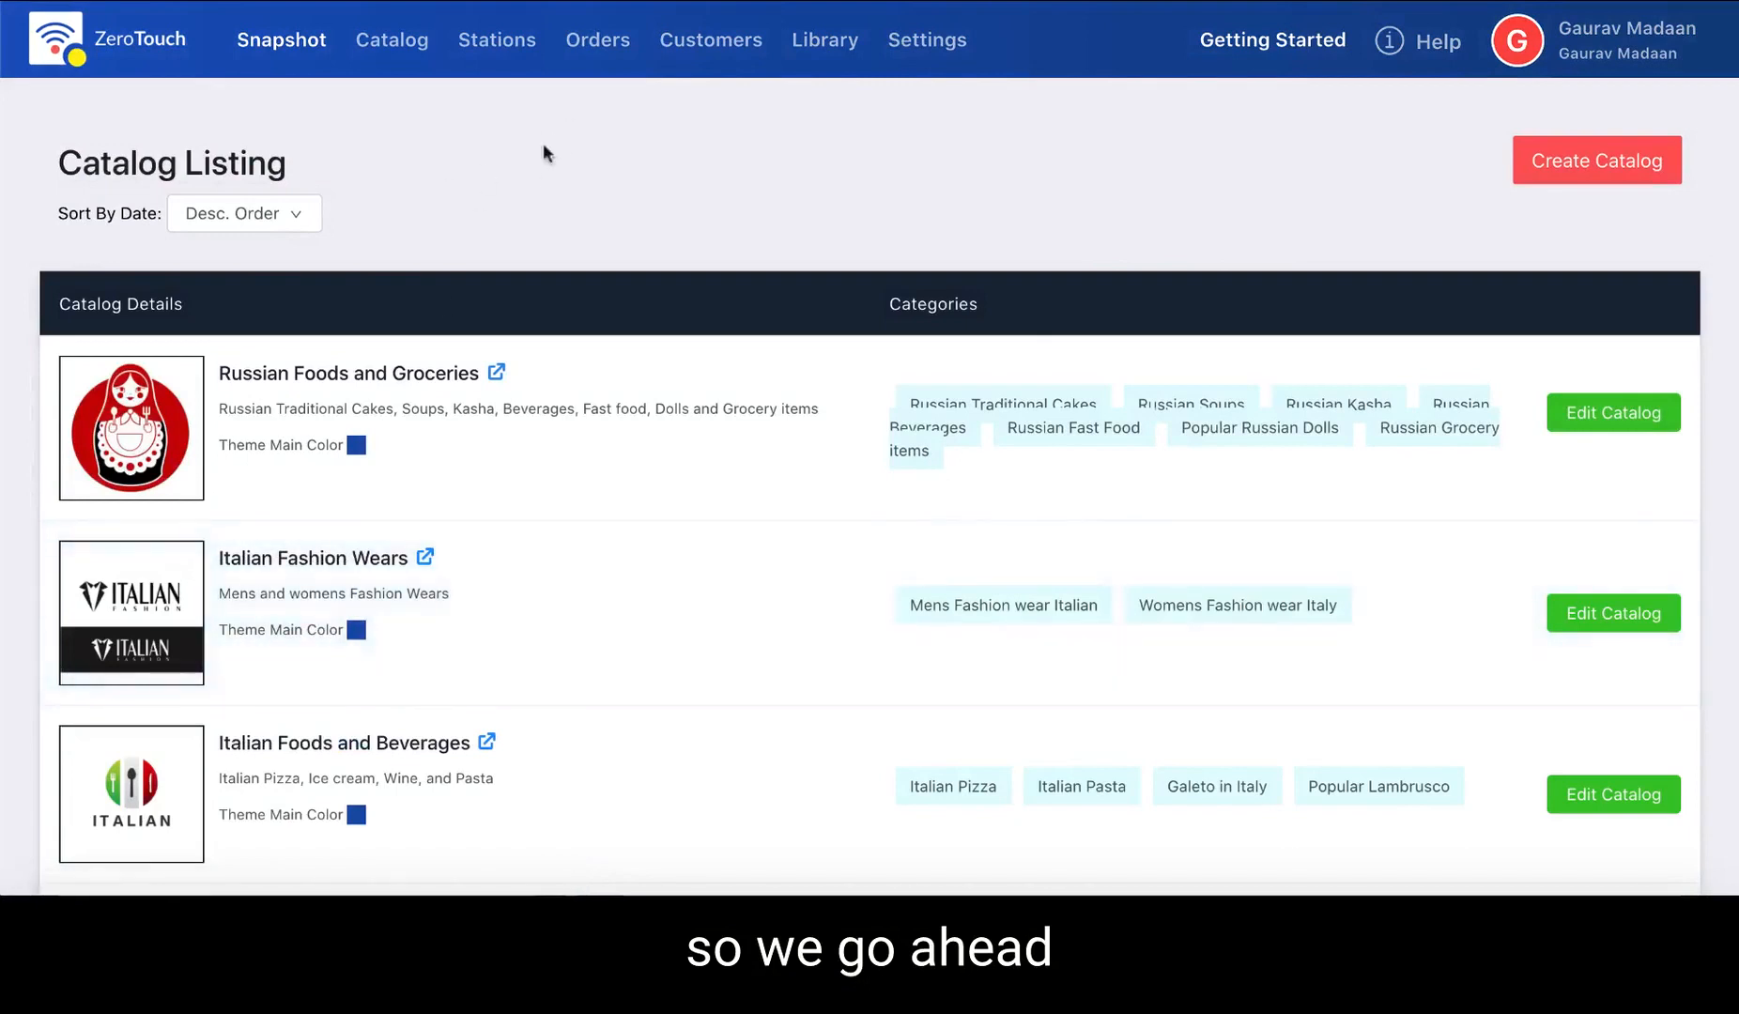
click(1534, 167)
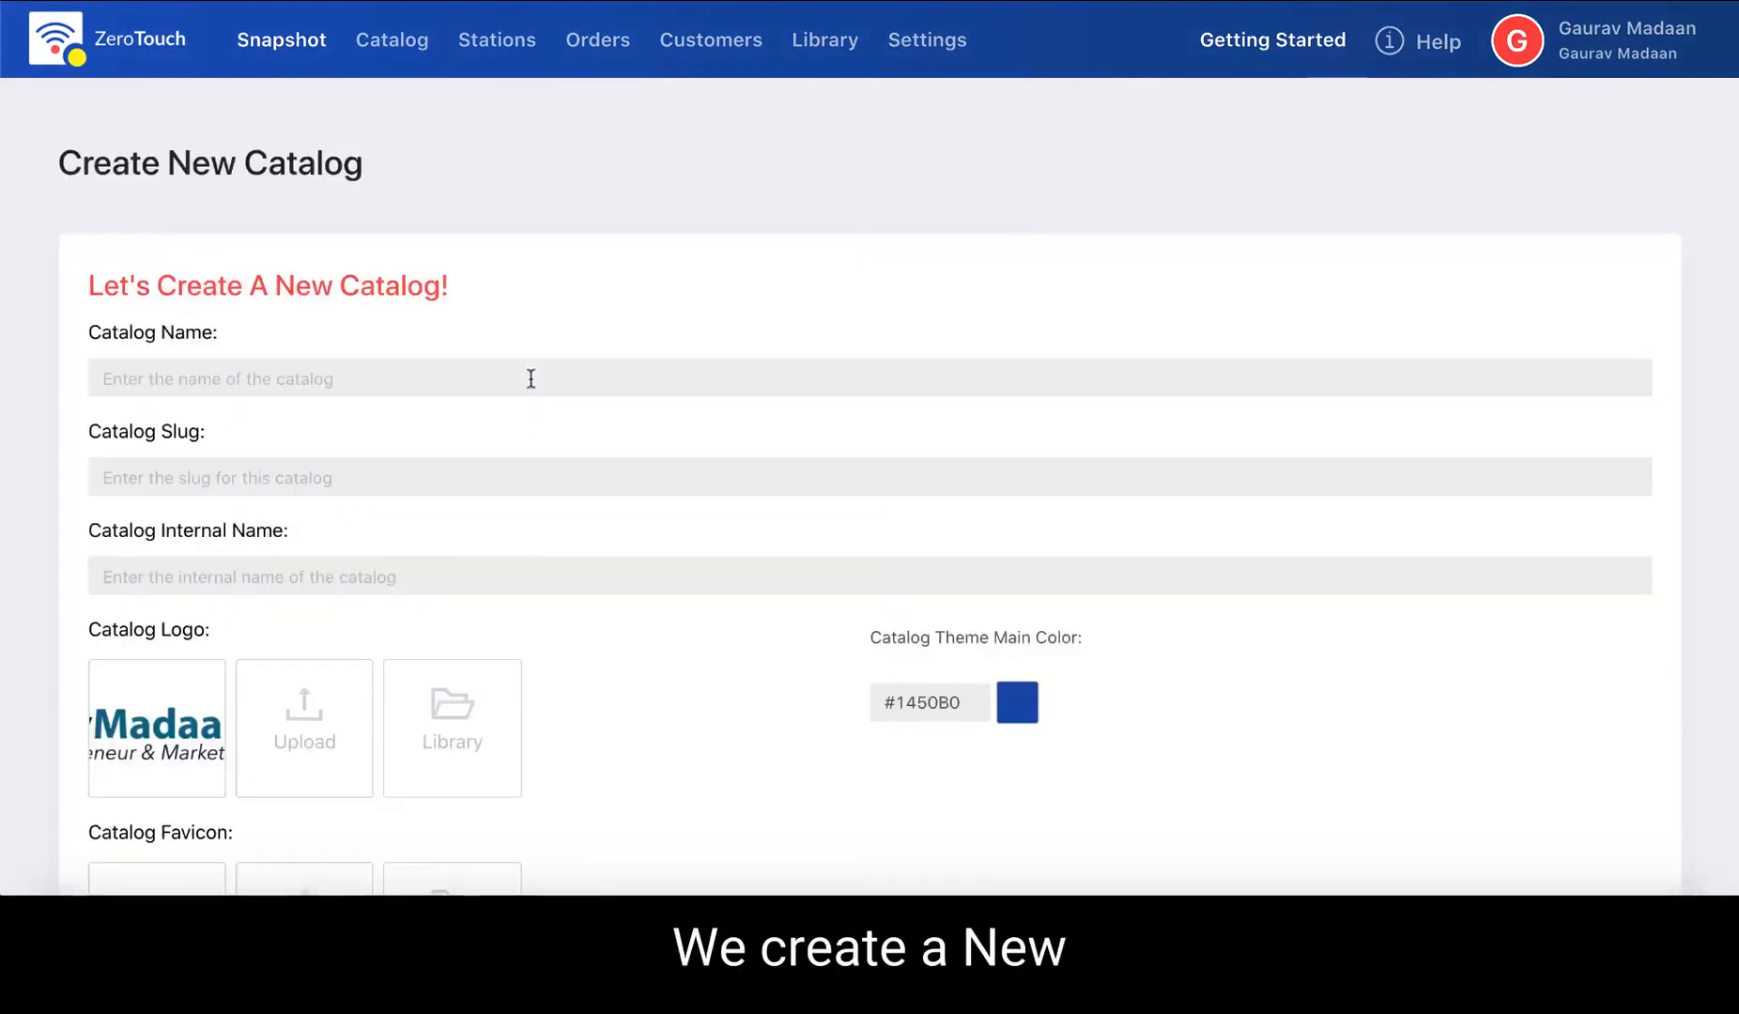
scroll(571, 360, down, 3)
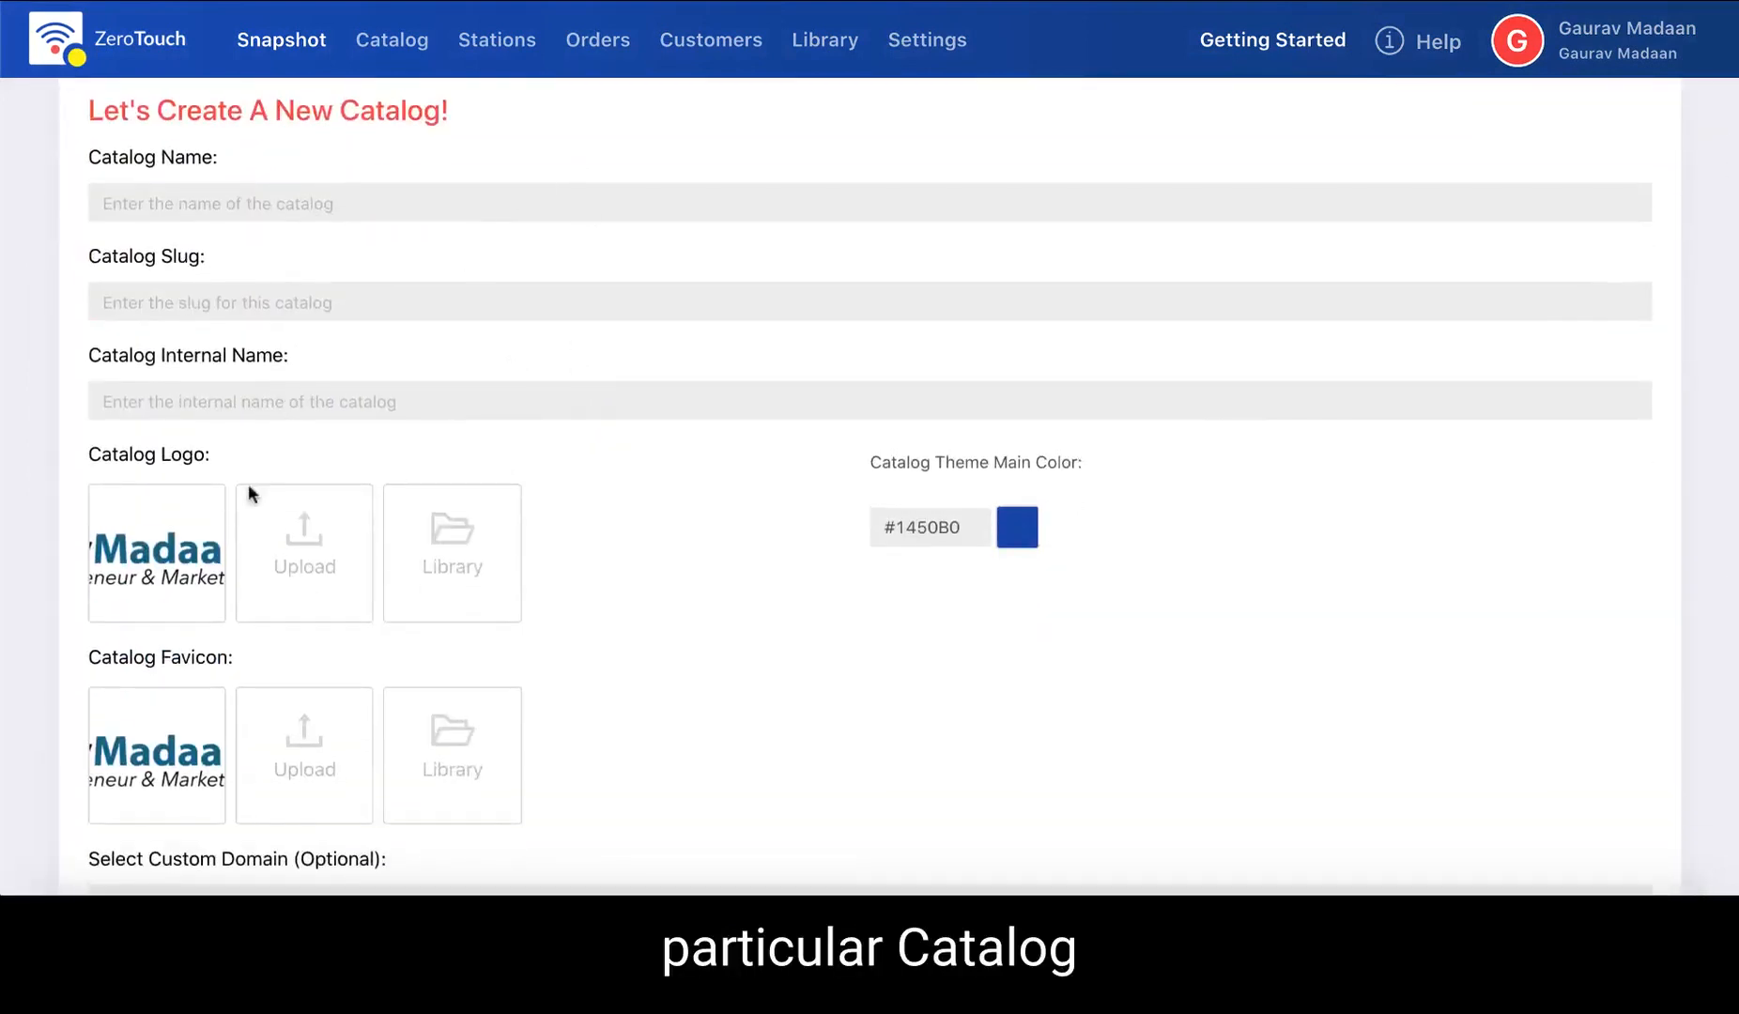
click(288, 563)
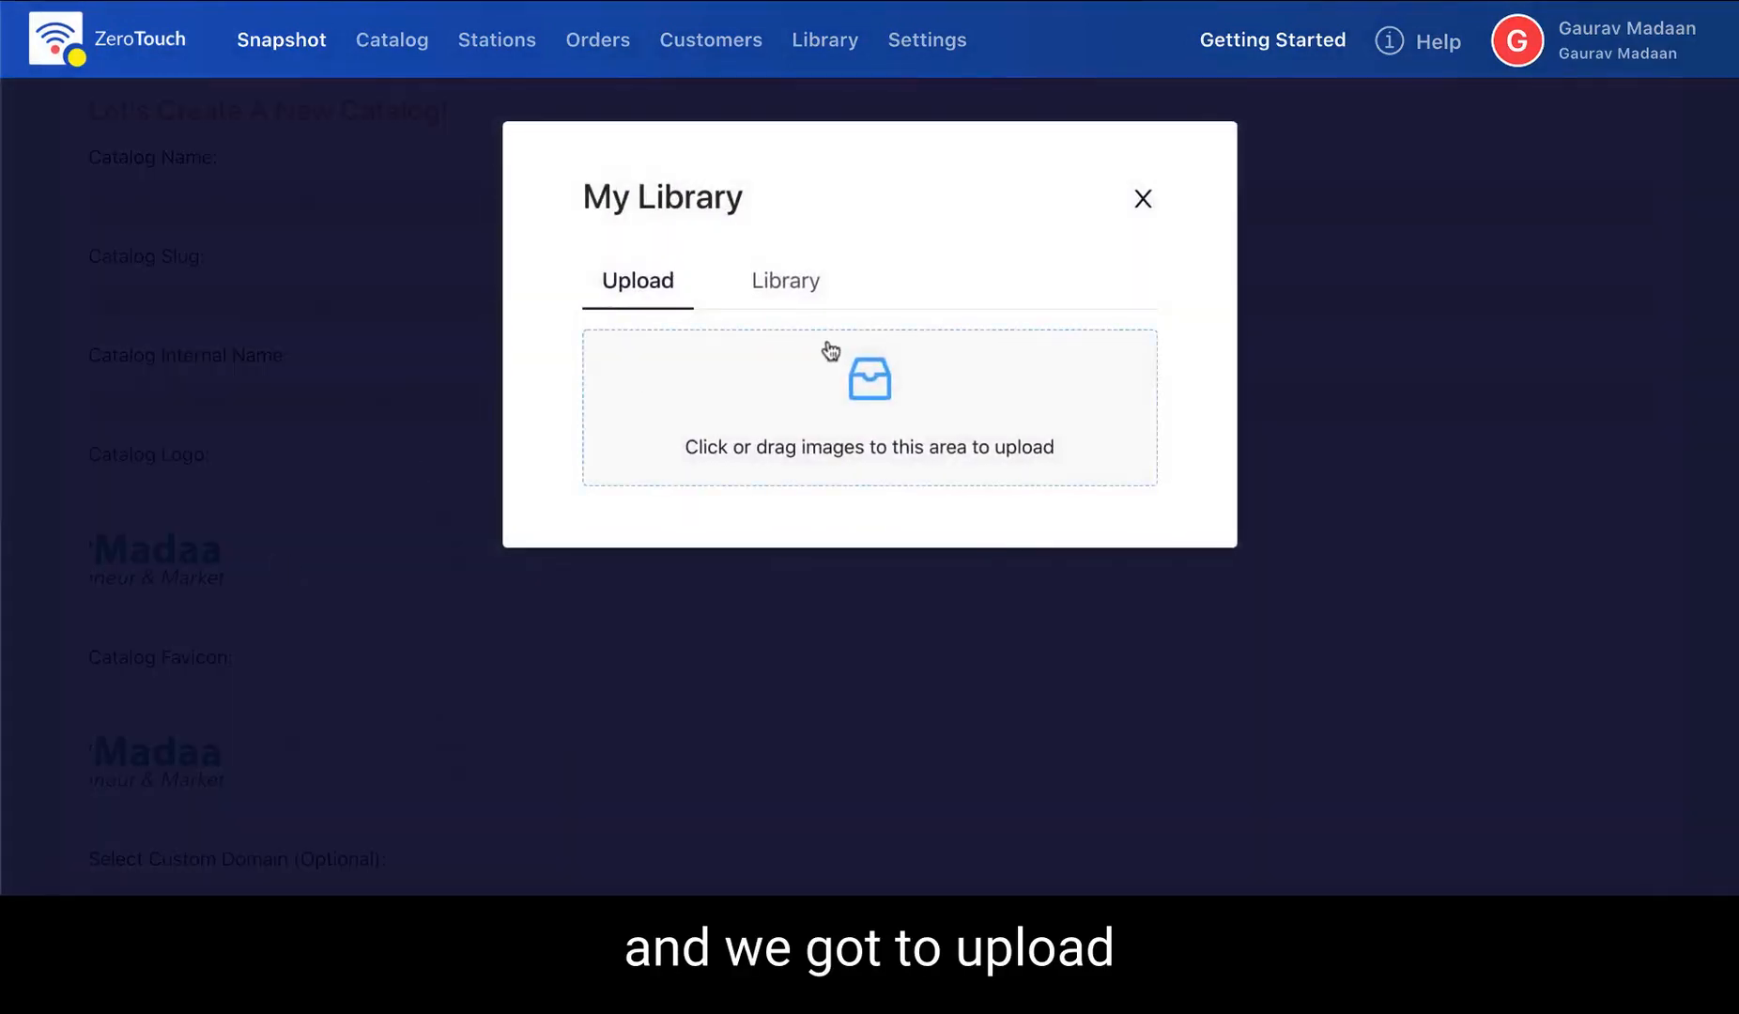
click(830, 350)
double_click(1696, 302)
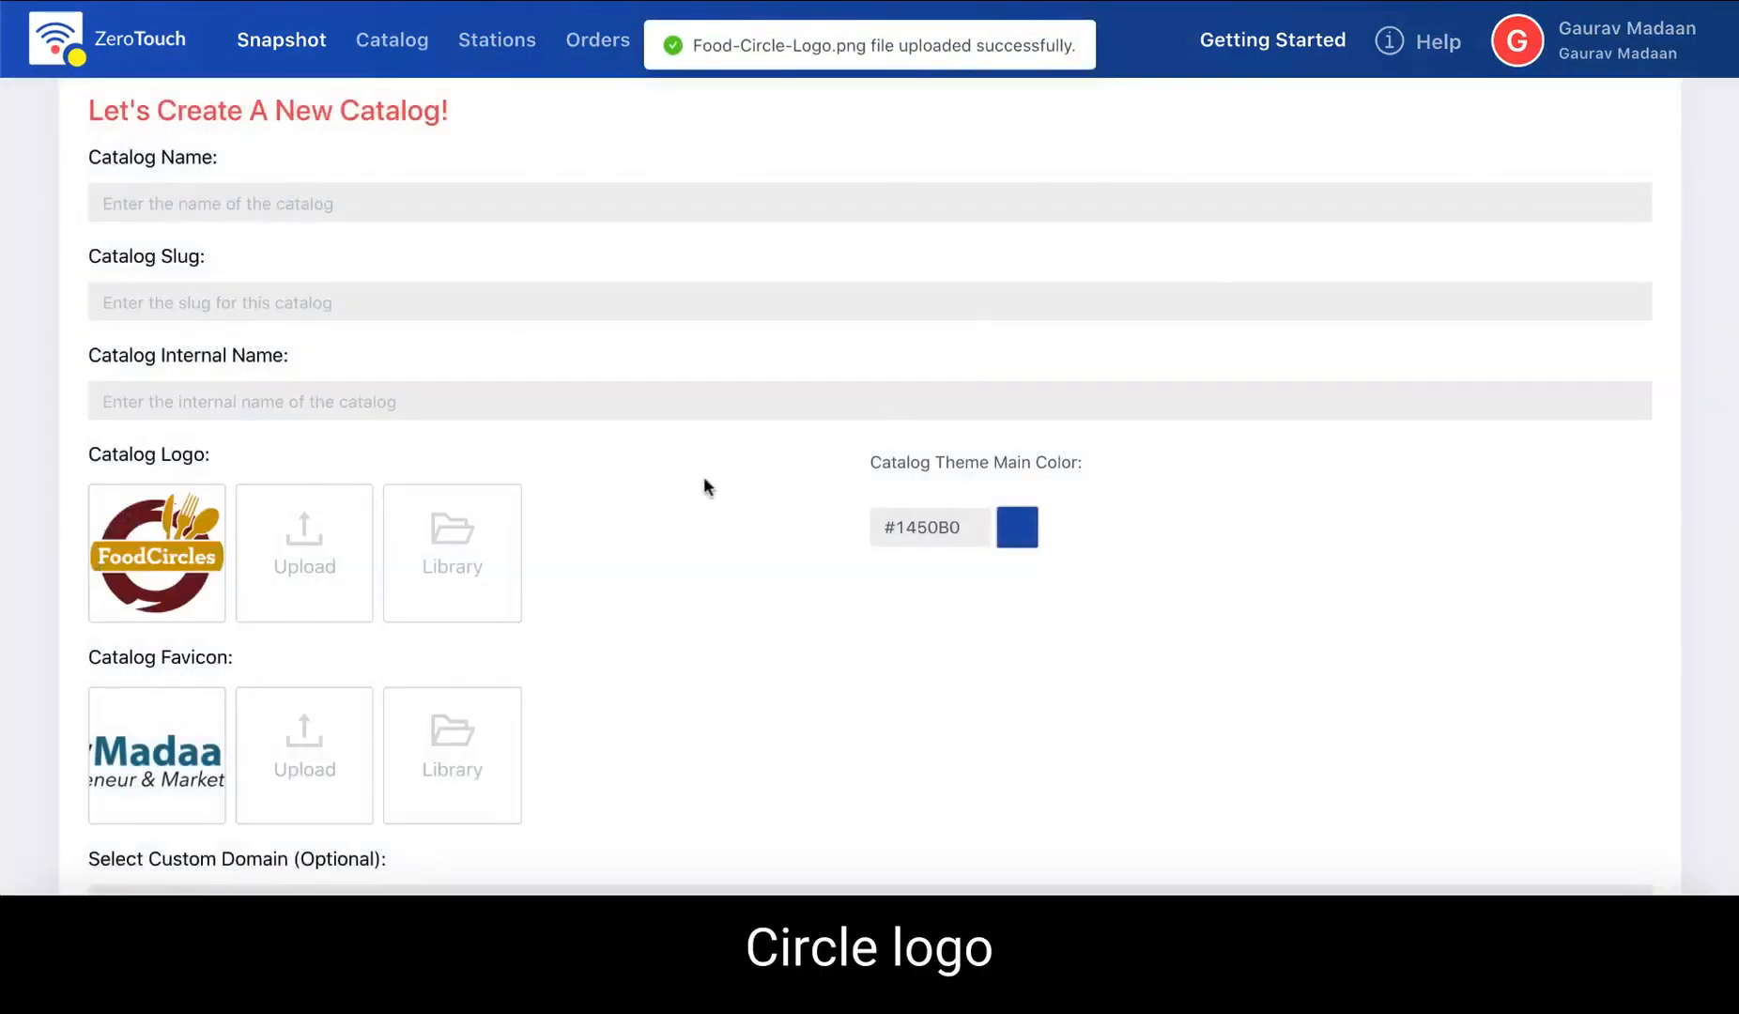
Name the new catalog "Food Circle Cafe".
scroll(703, 479, up, 2)
click(403, 393)
text(Fo)
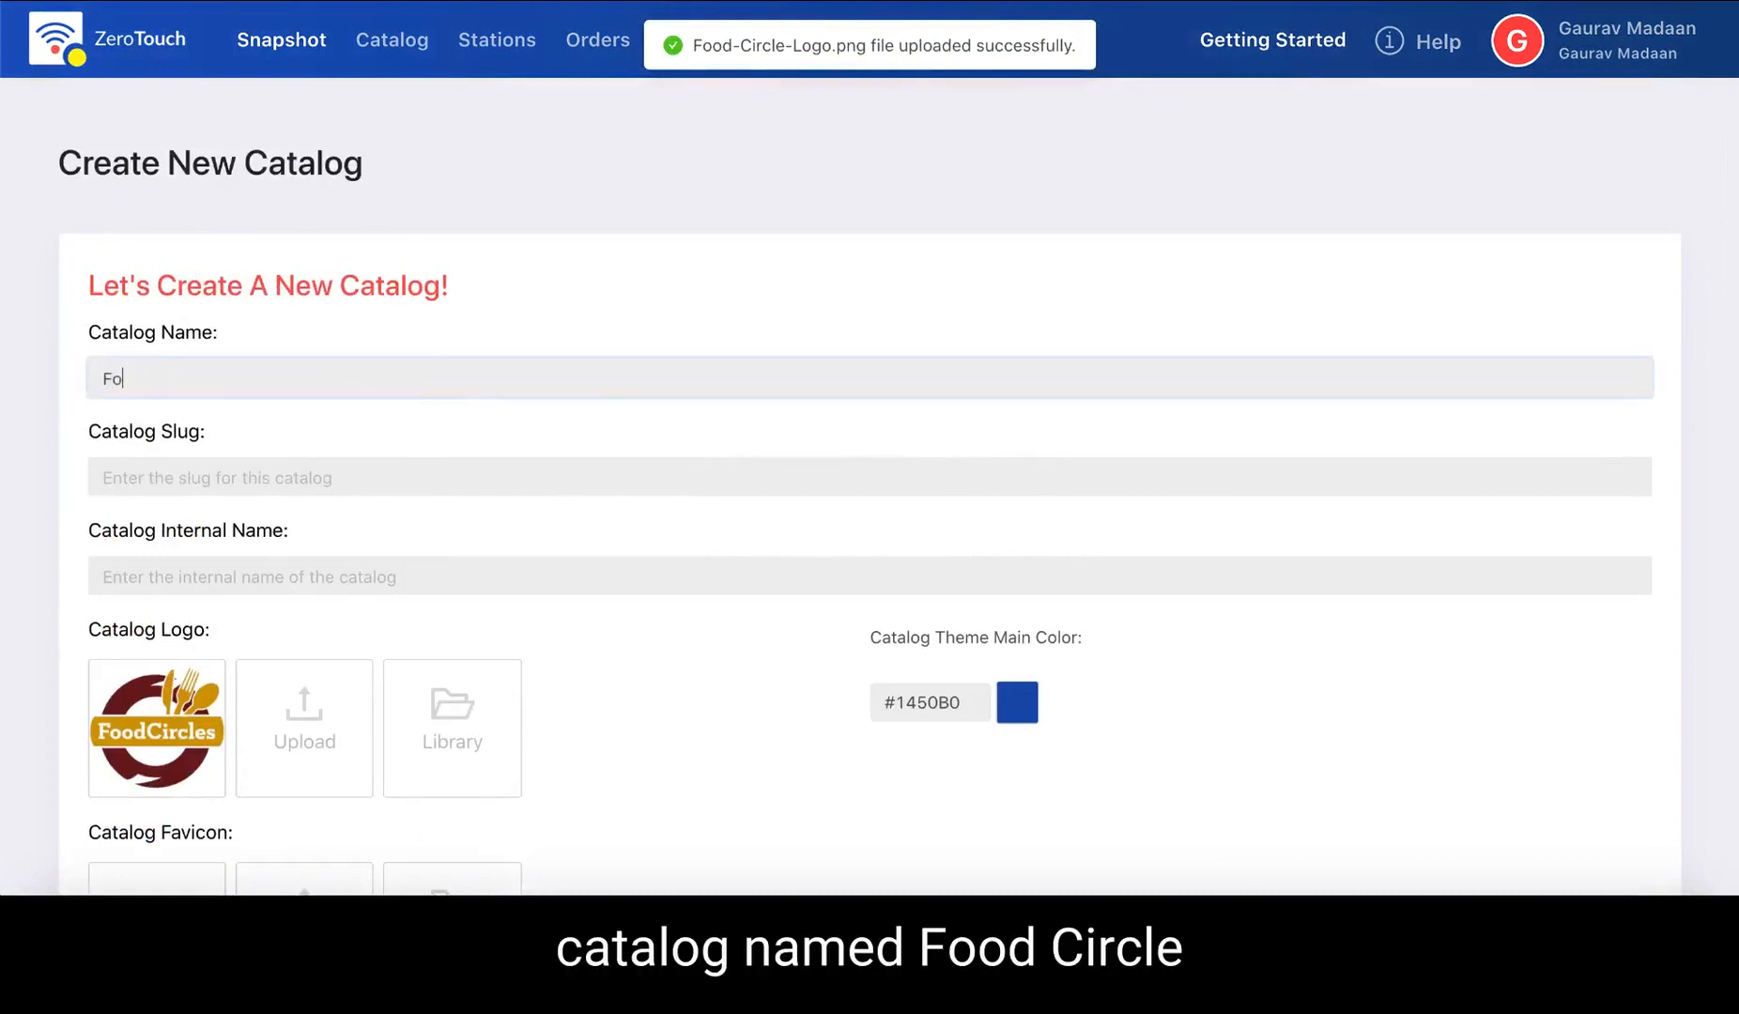
text(od Circle Cafe)
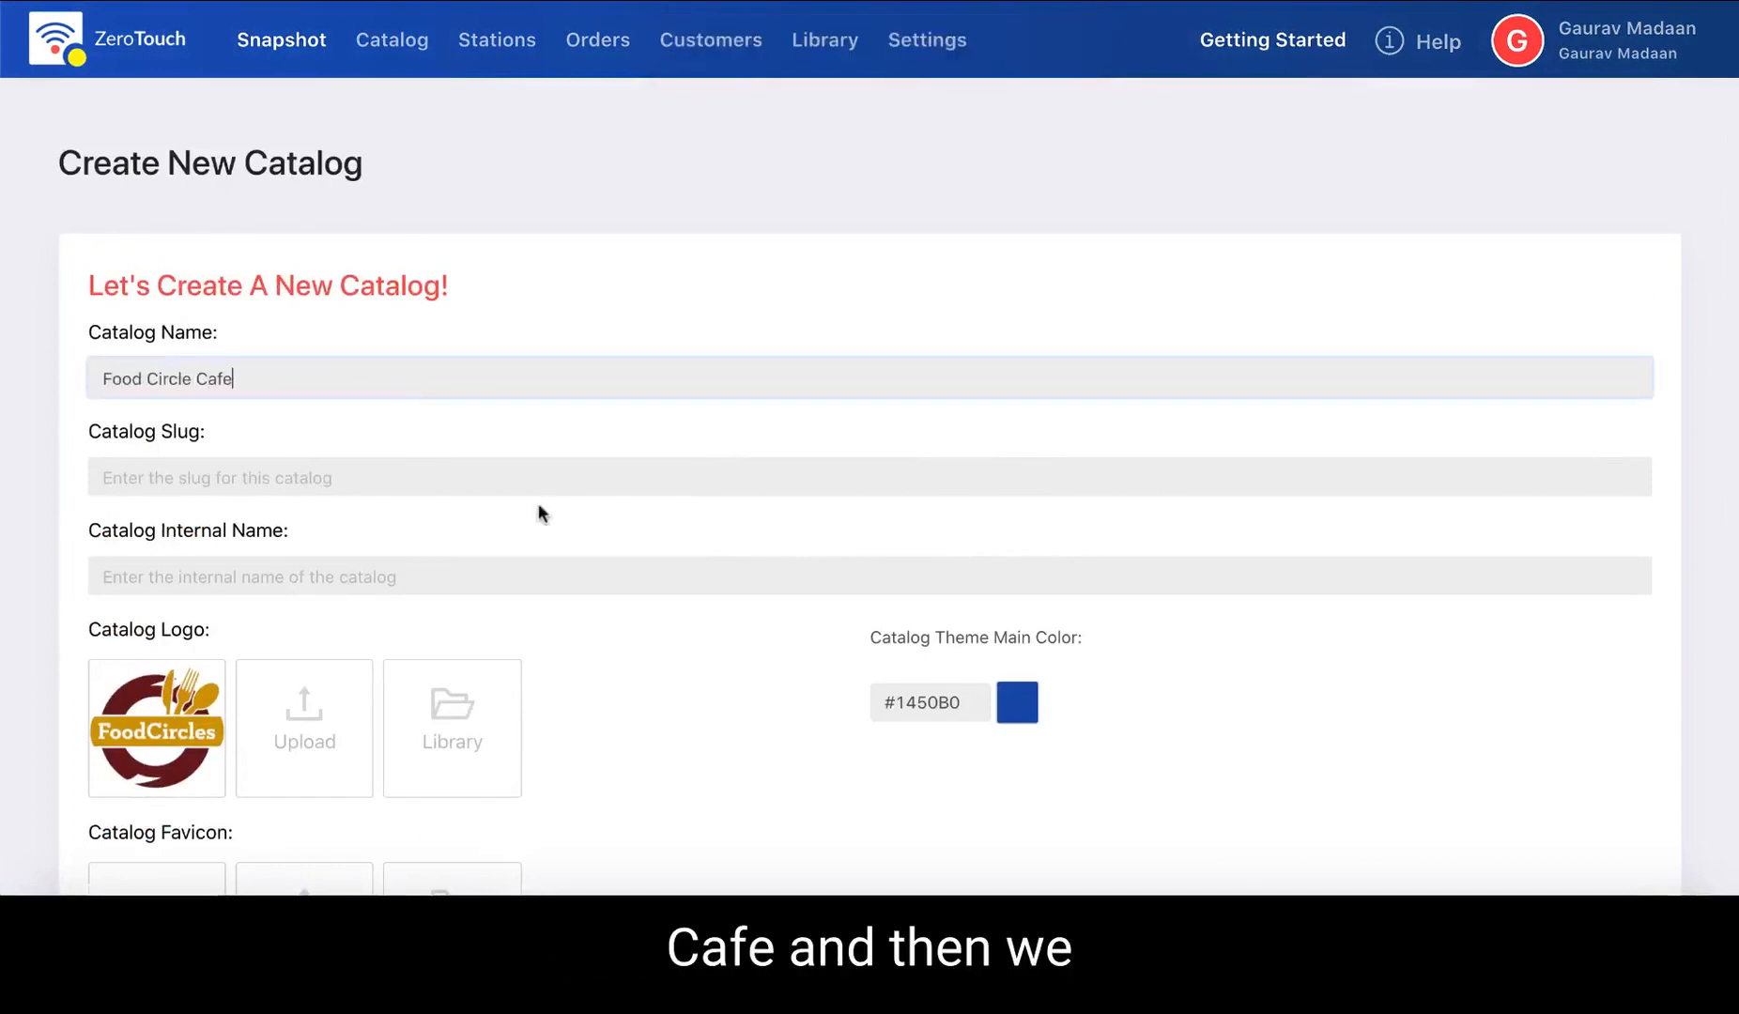
Set the catalog slug to "food-circle", all in lowercase.
scroll(542, 512, down, 2)
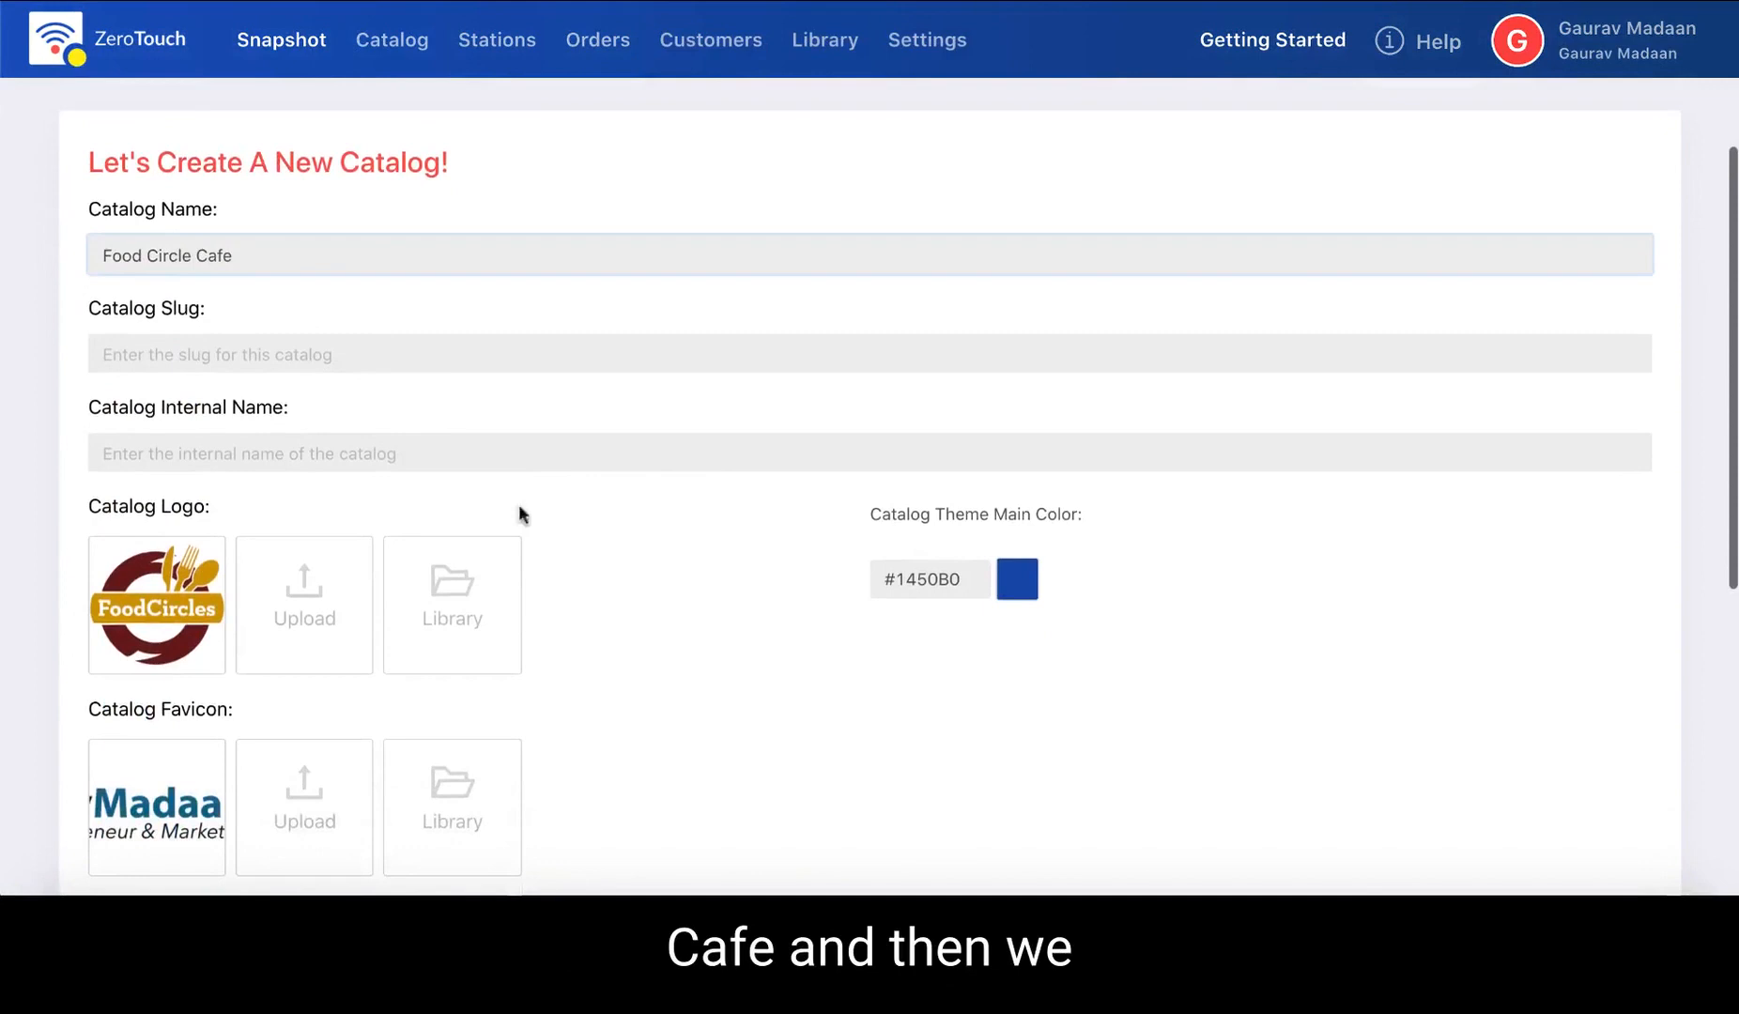
click(370, 356)
key(BackSpace)
key(BackSpace)
key(BackSpace)
key(BackSpace)
key(BackSpace)
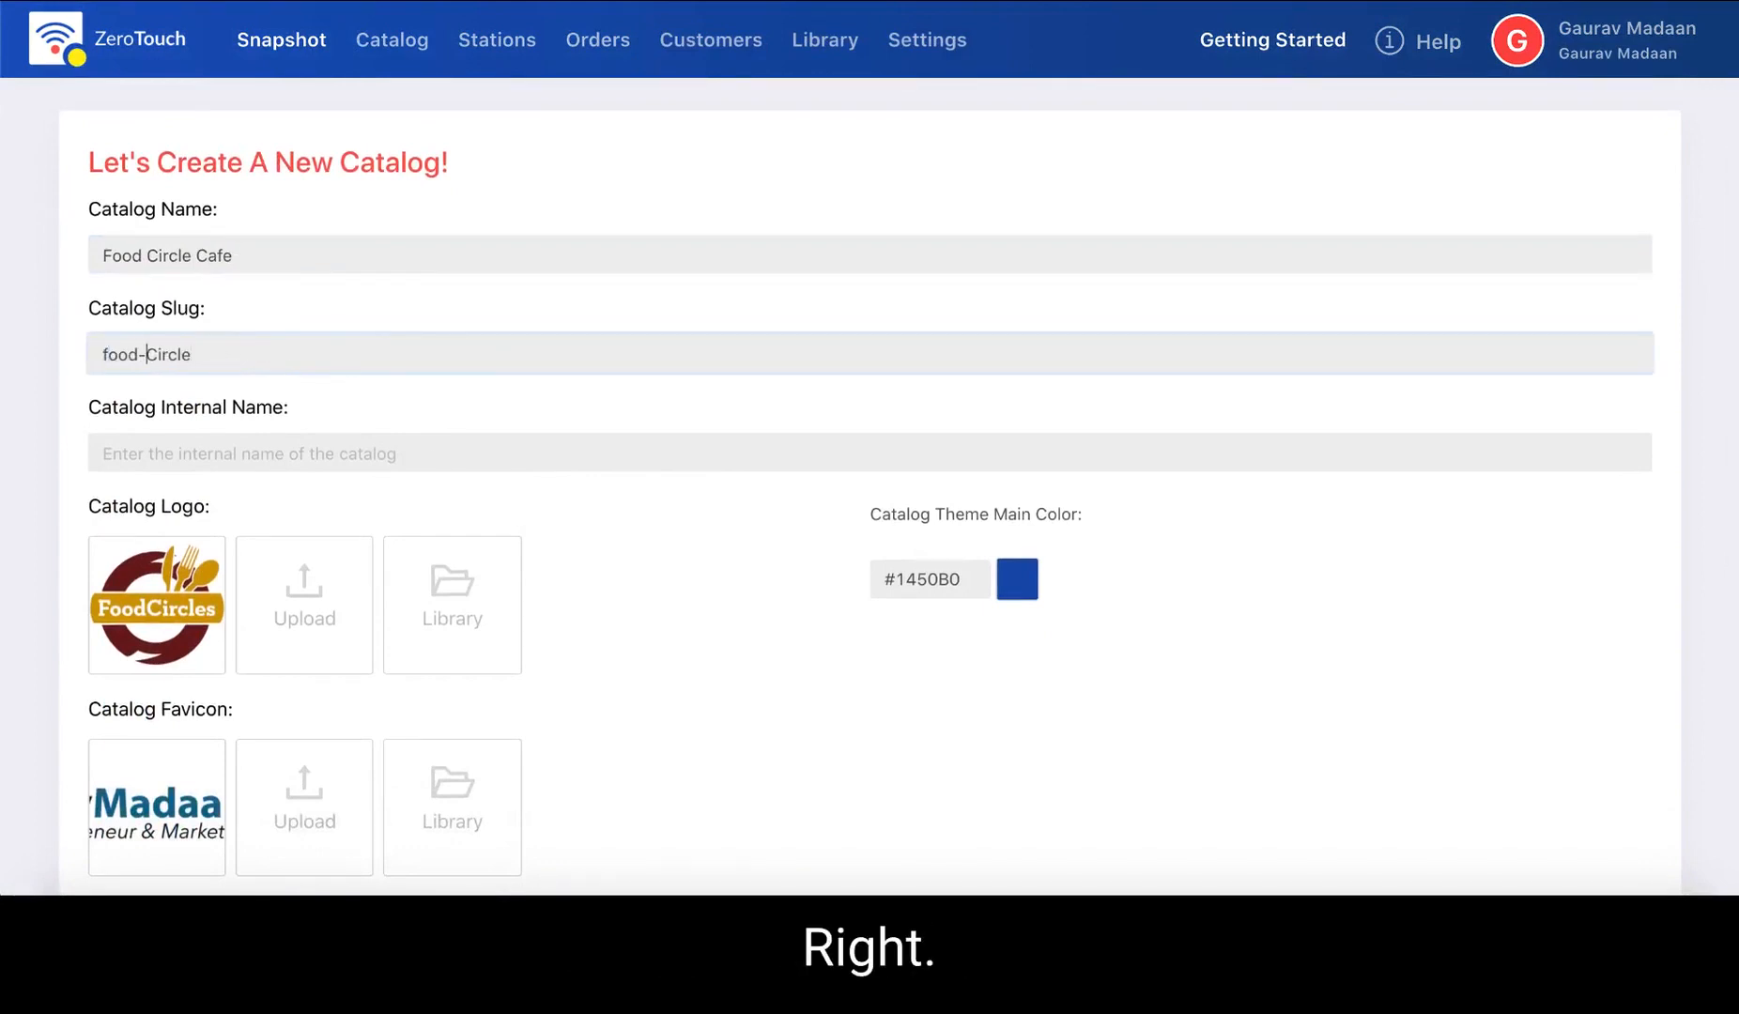
click(307, 394)
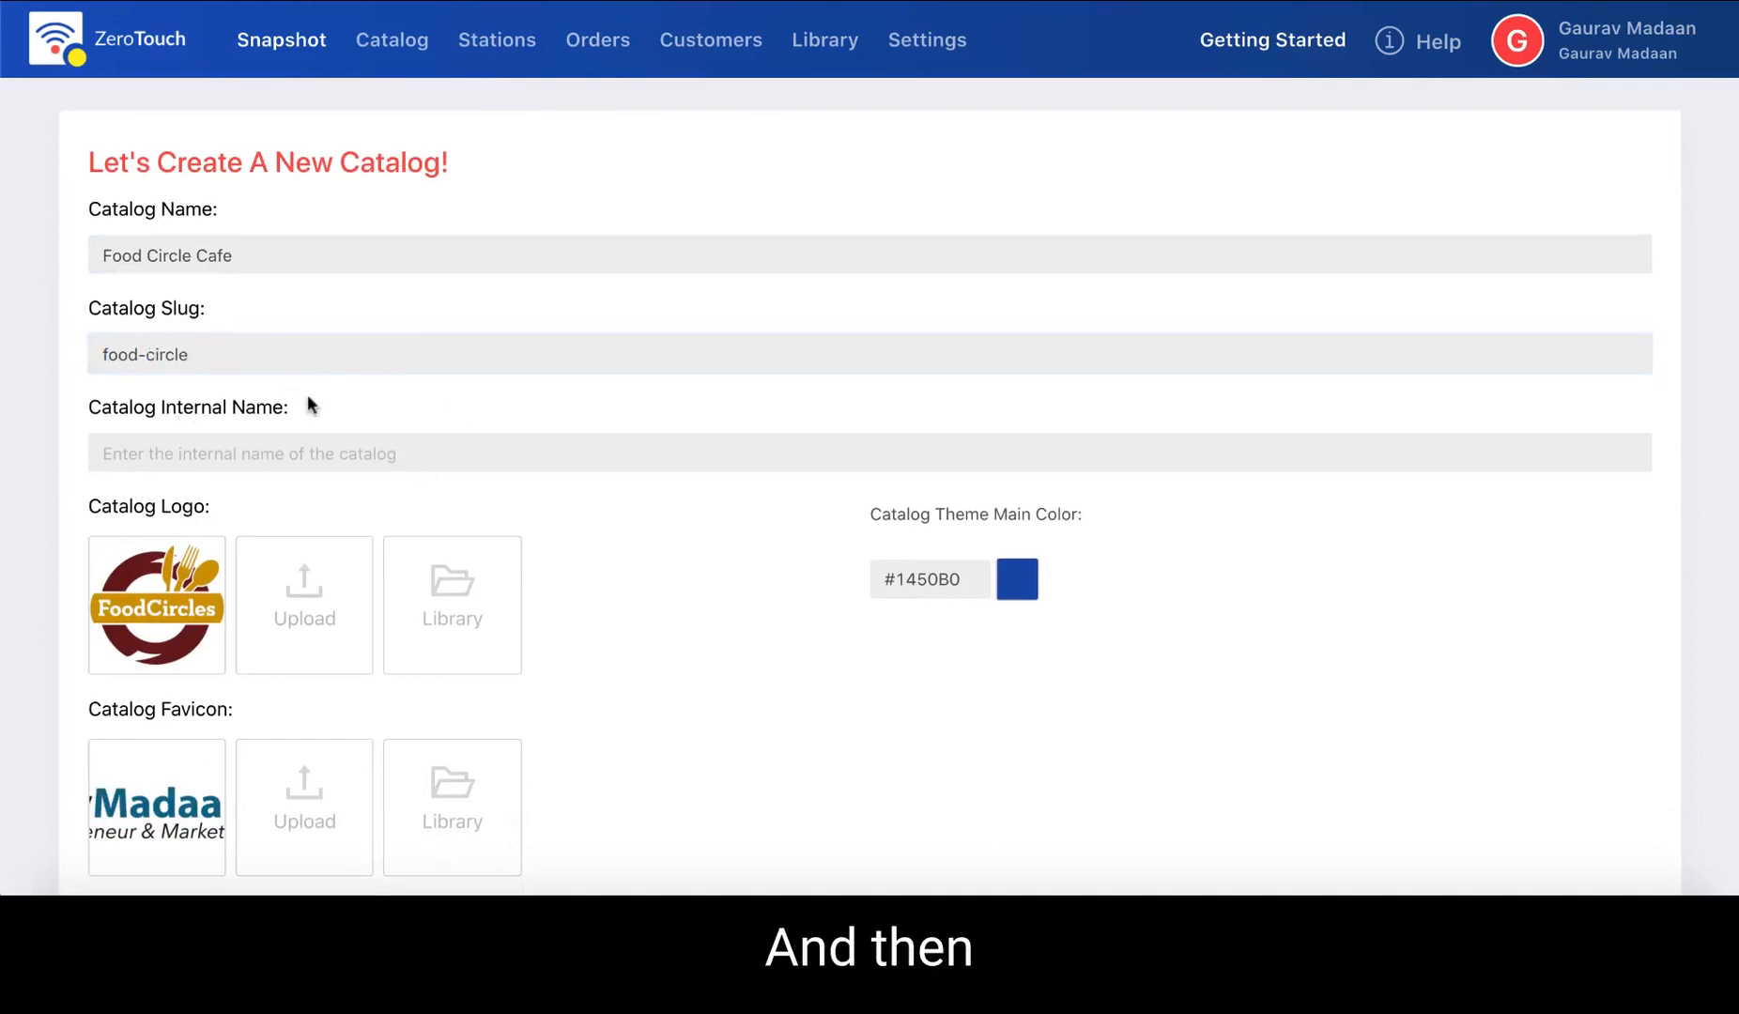
Set the catalog theme's main color to the dark red #810027 to match the logo.
scroll(307, 394, down, 2)
click(369, 280)
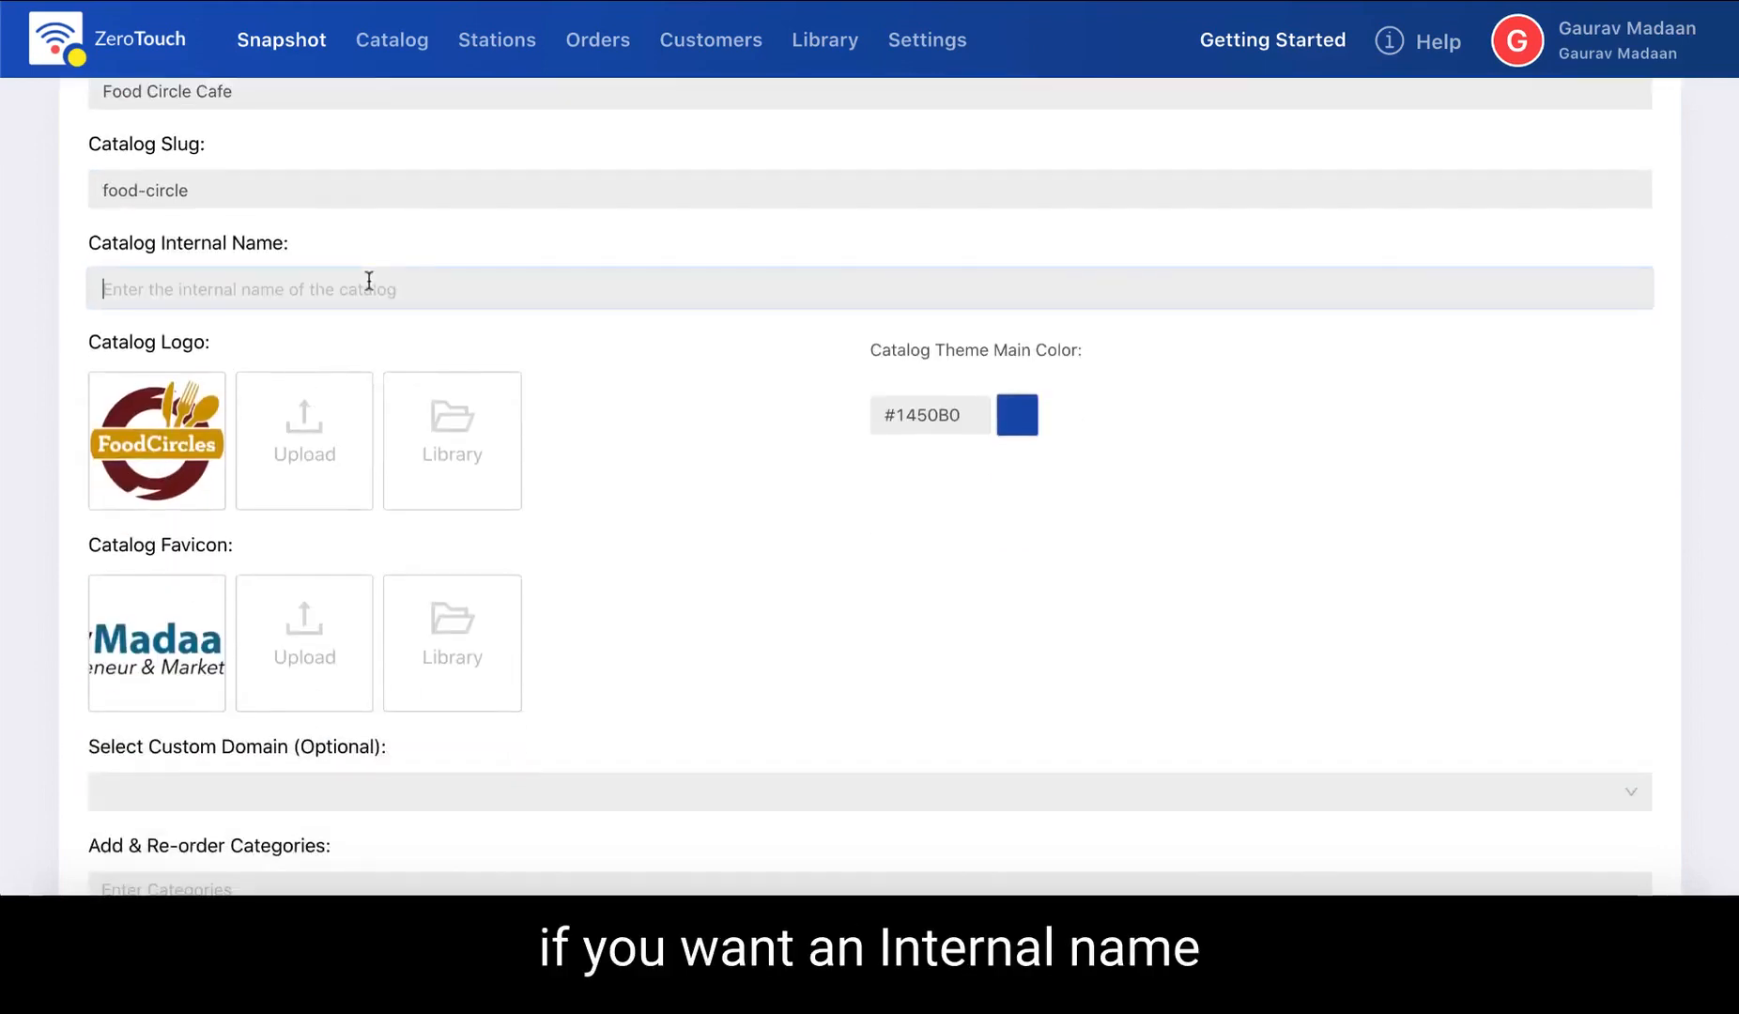
click(1022, 419)
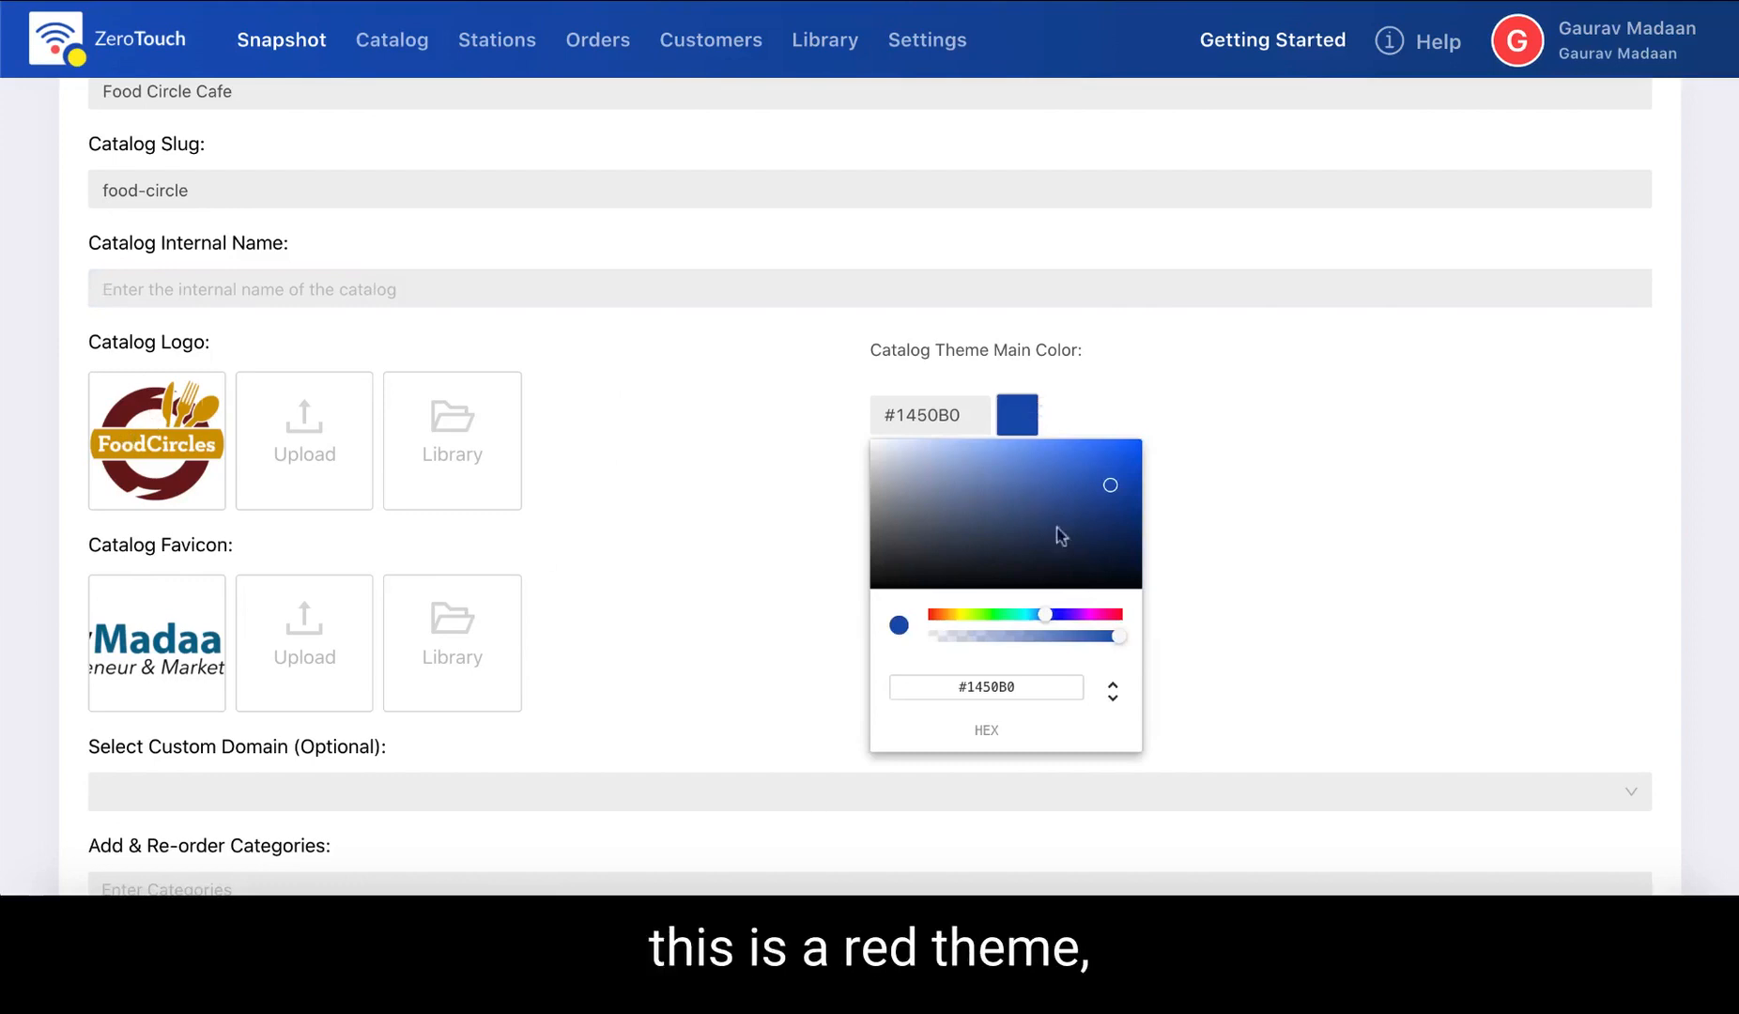
click(1113, 616)
drag(1091, 523, 1144, 513)
click(1280, 434)
Replace the catalog favicon with the FoodCircles logo already stored in the image library.
scroll(839, 485, down, 4)
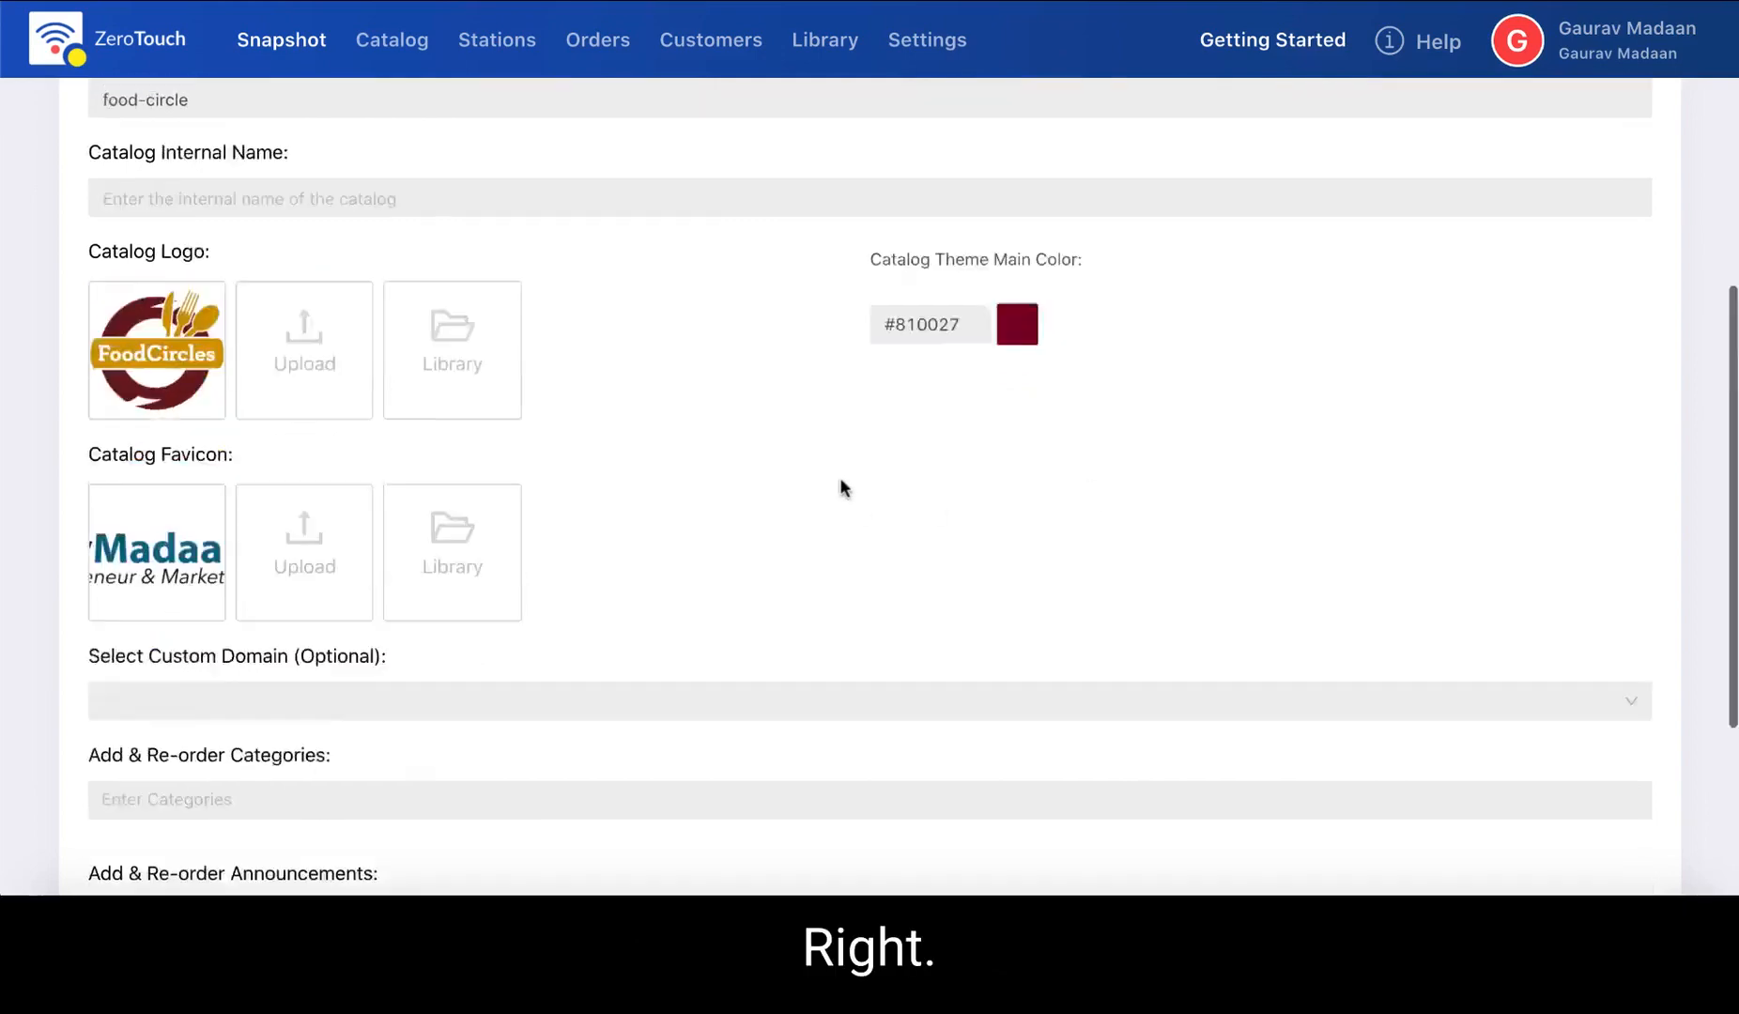
scroll(277, 418, up, 2)
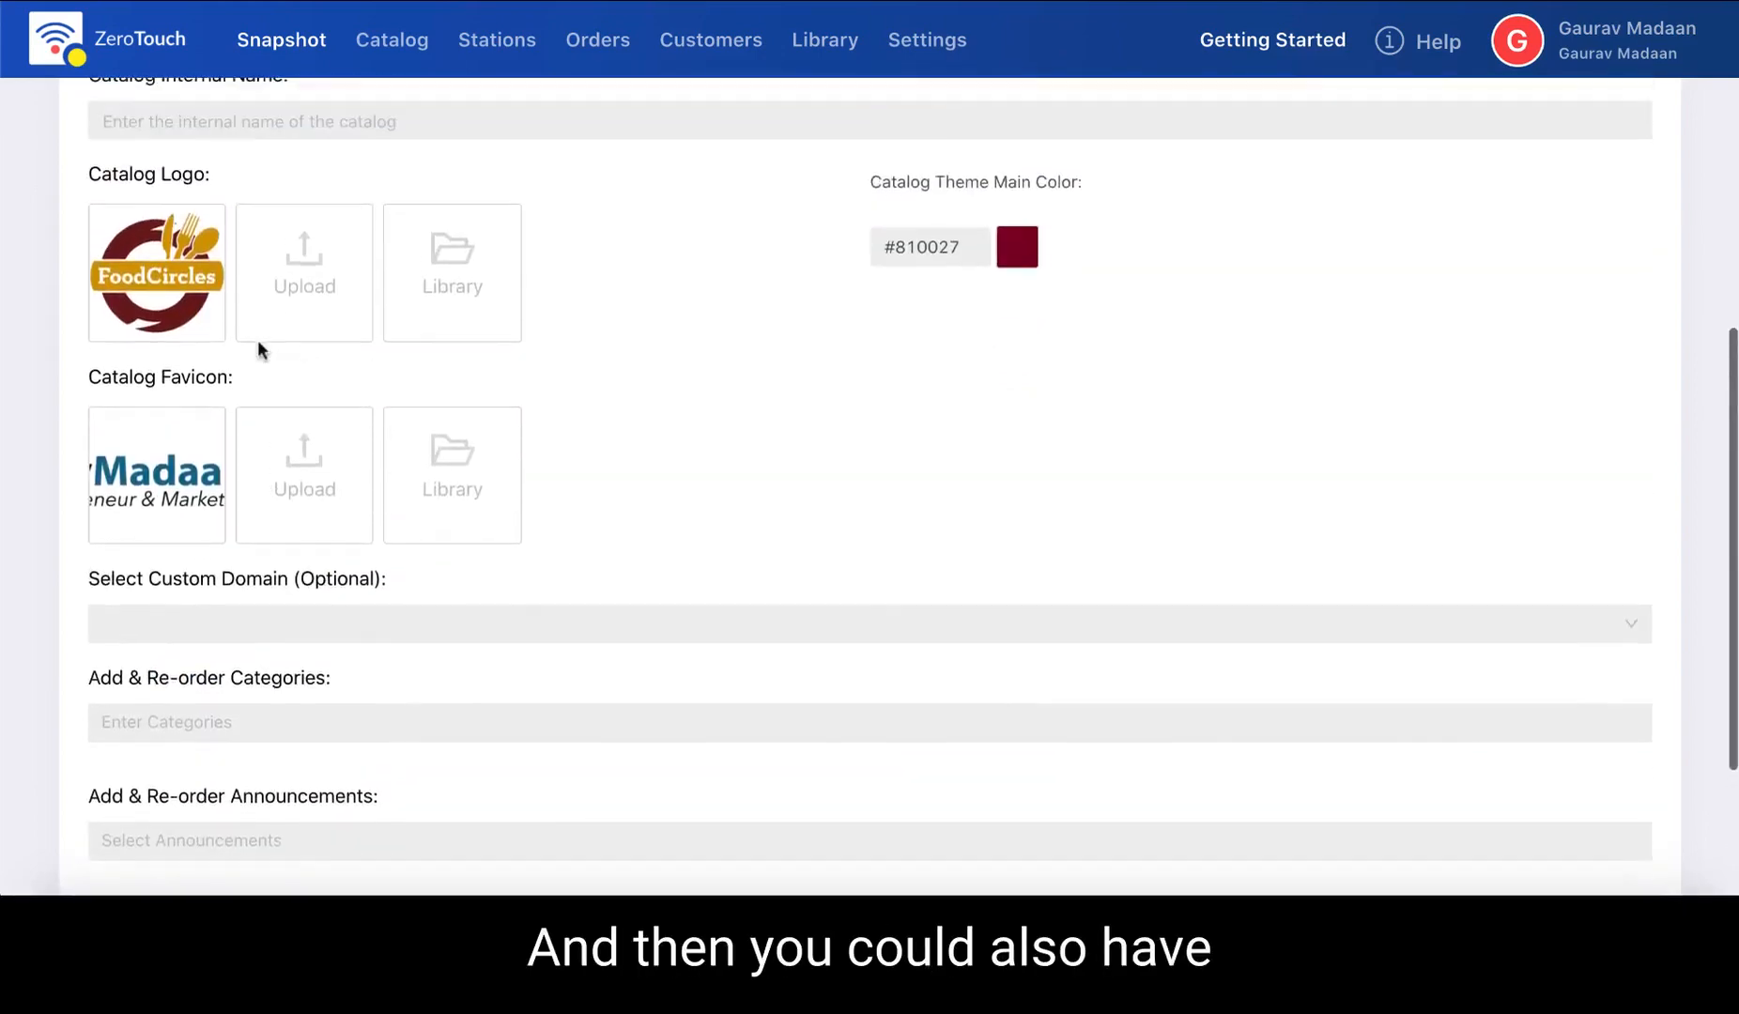
click(302, 472)
click(779, 281)
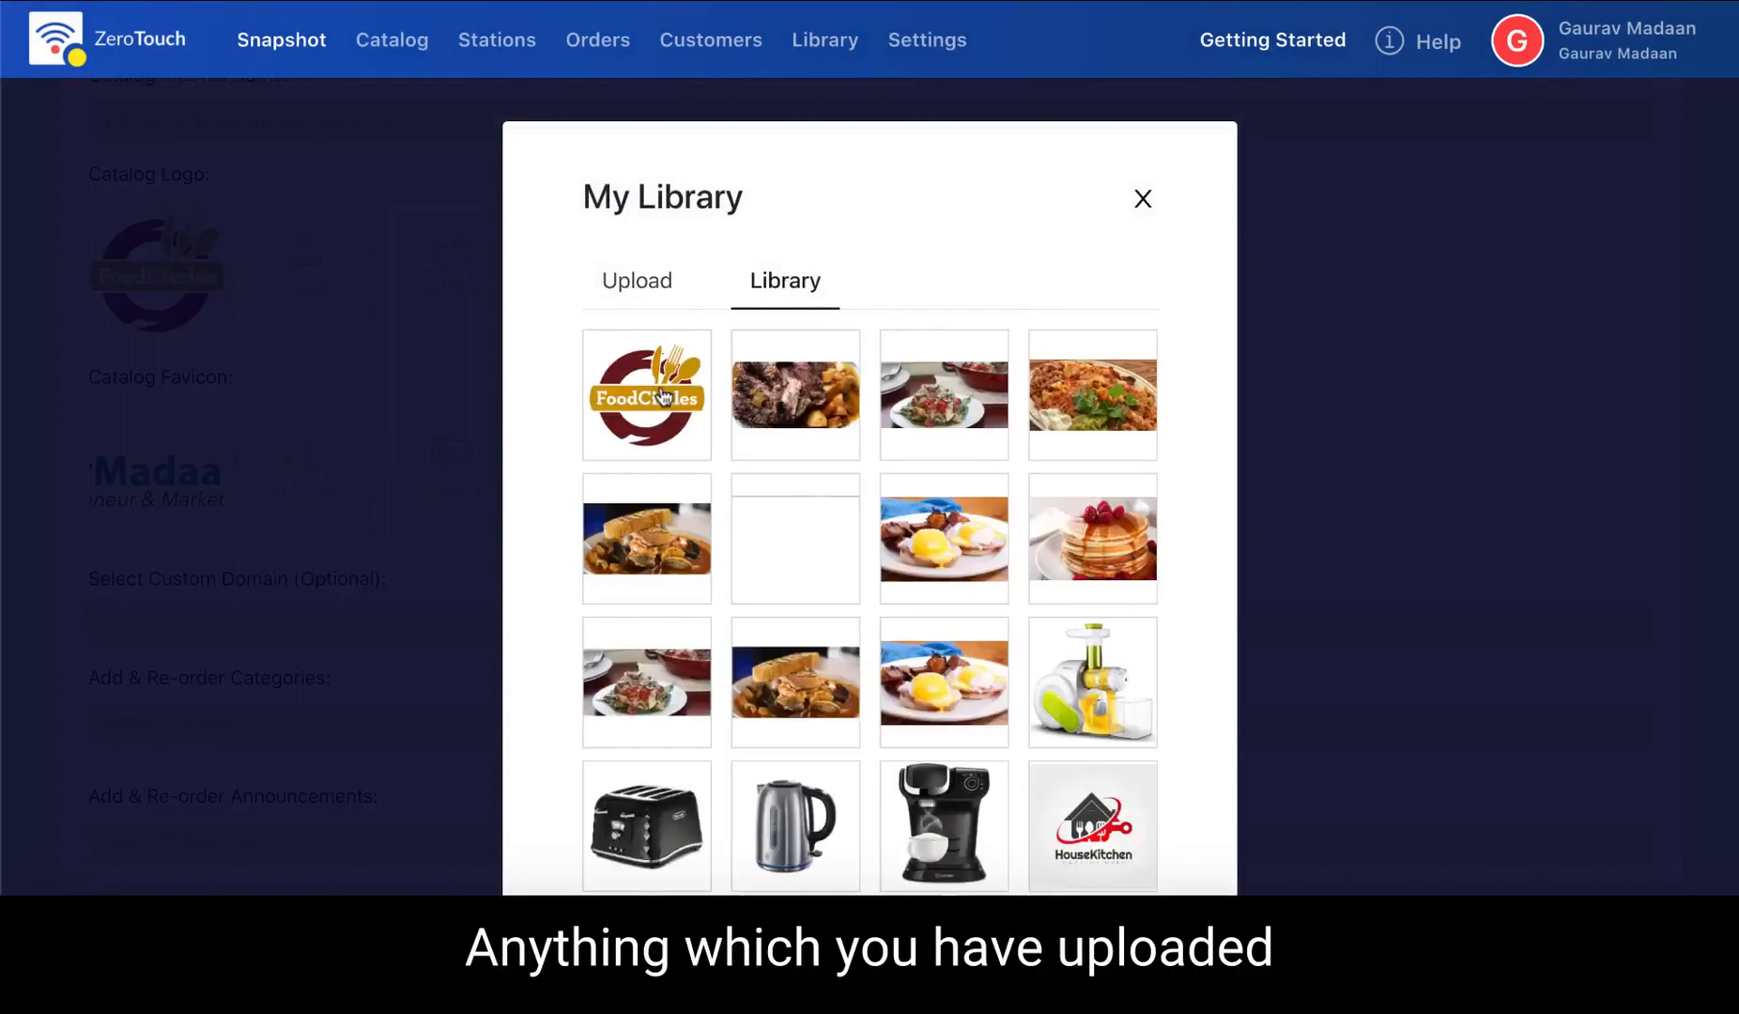
click(660, 389)
Check which custom domains can be selected for the catalog, without choosing one.
scroll(787, 376, down, 3)
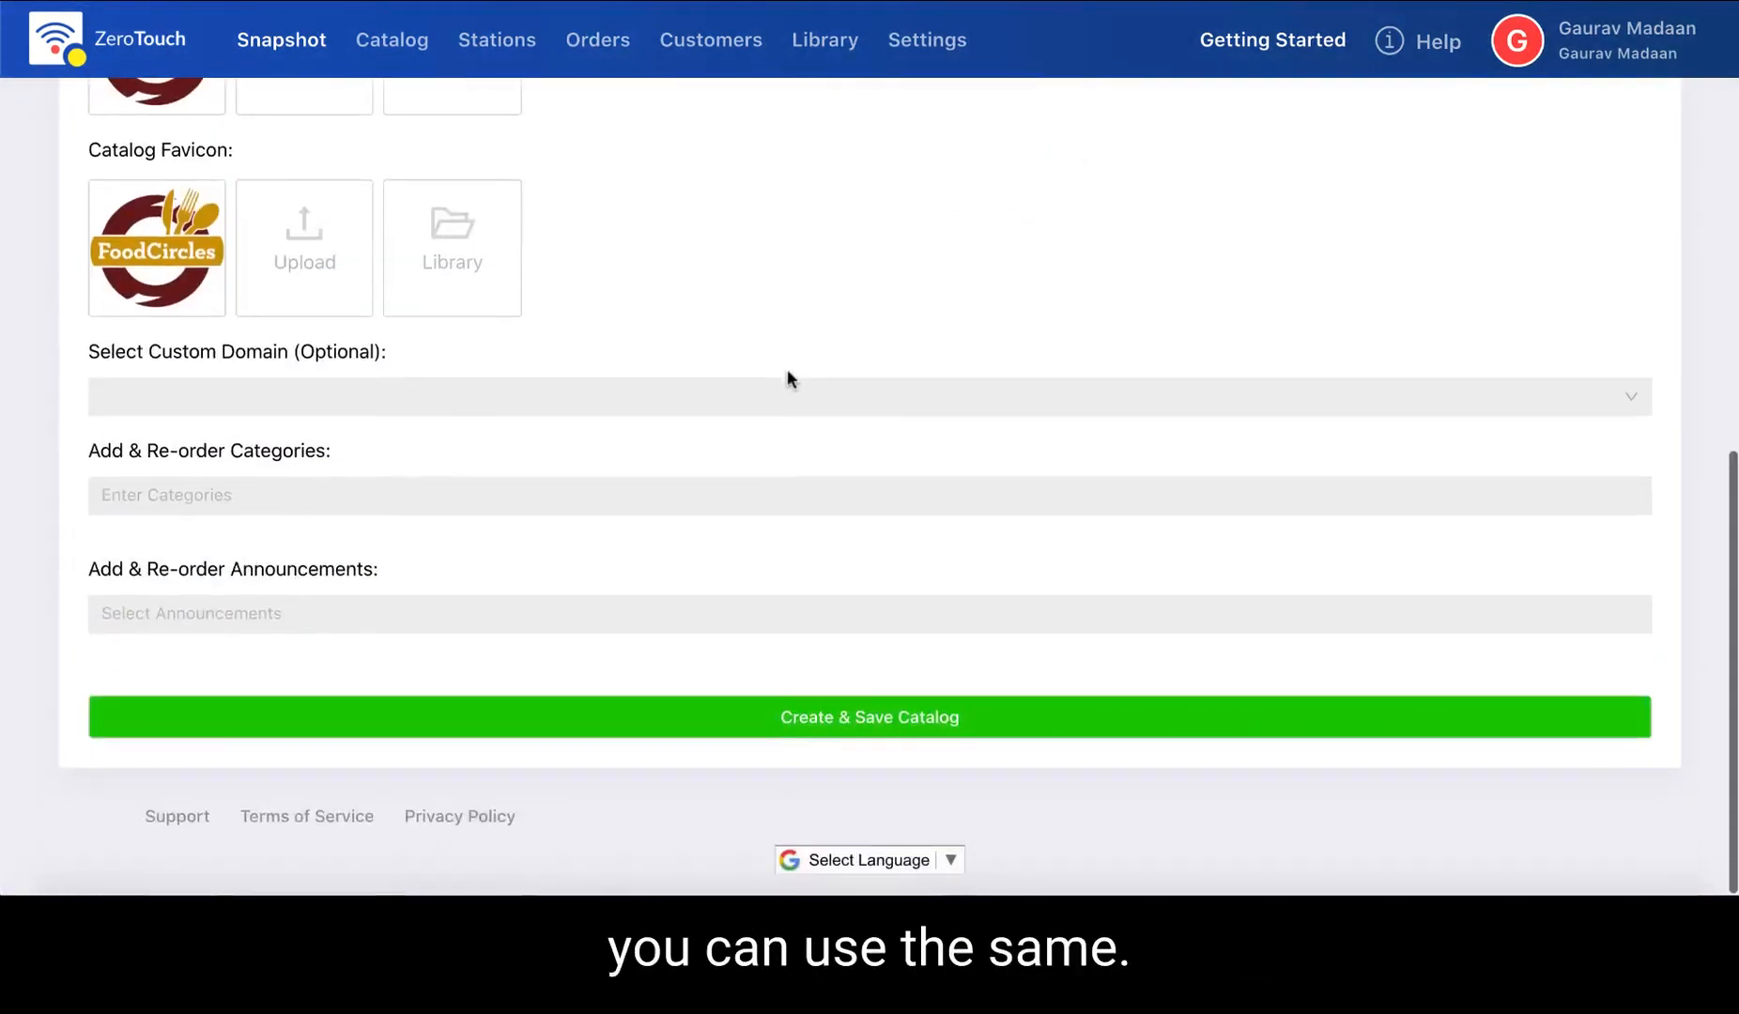
click(474, 398)
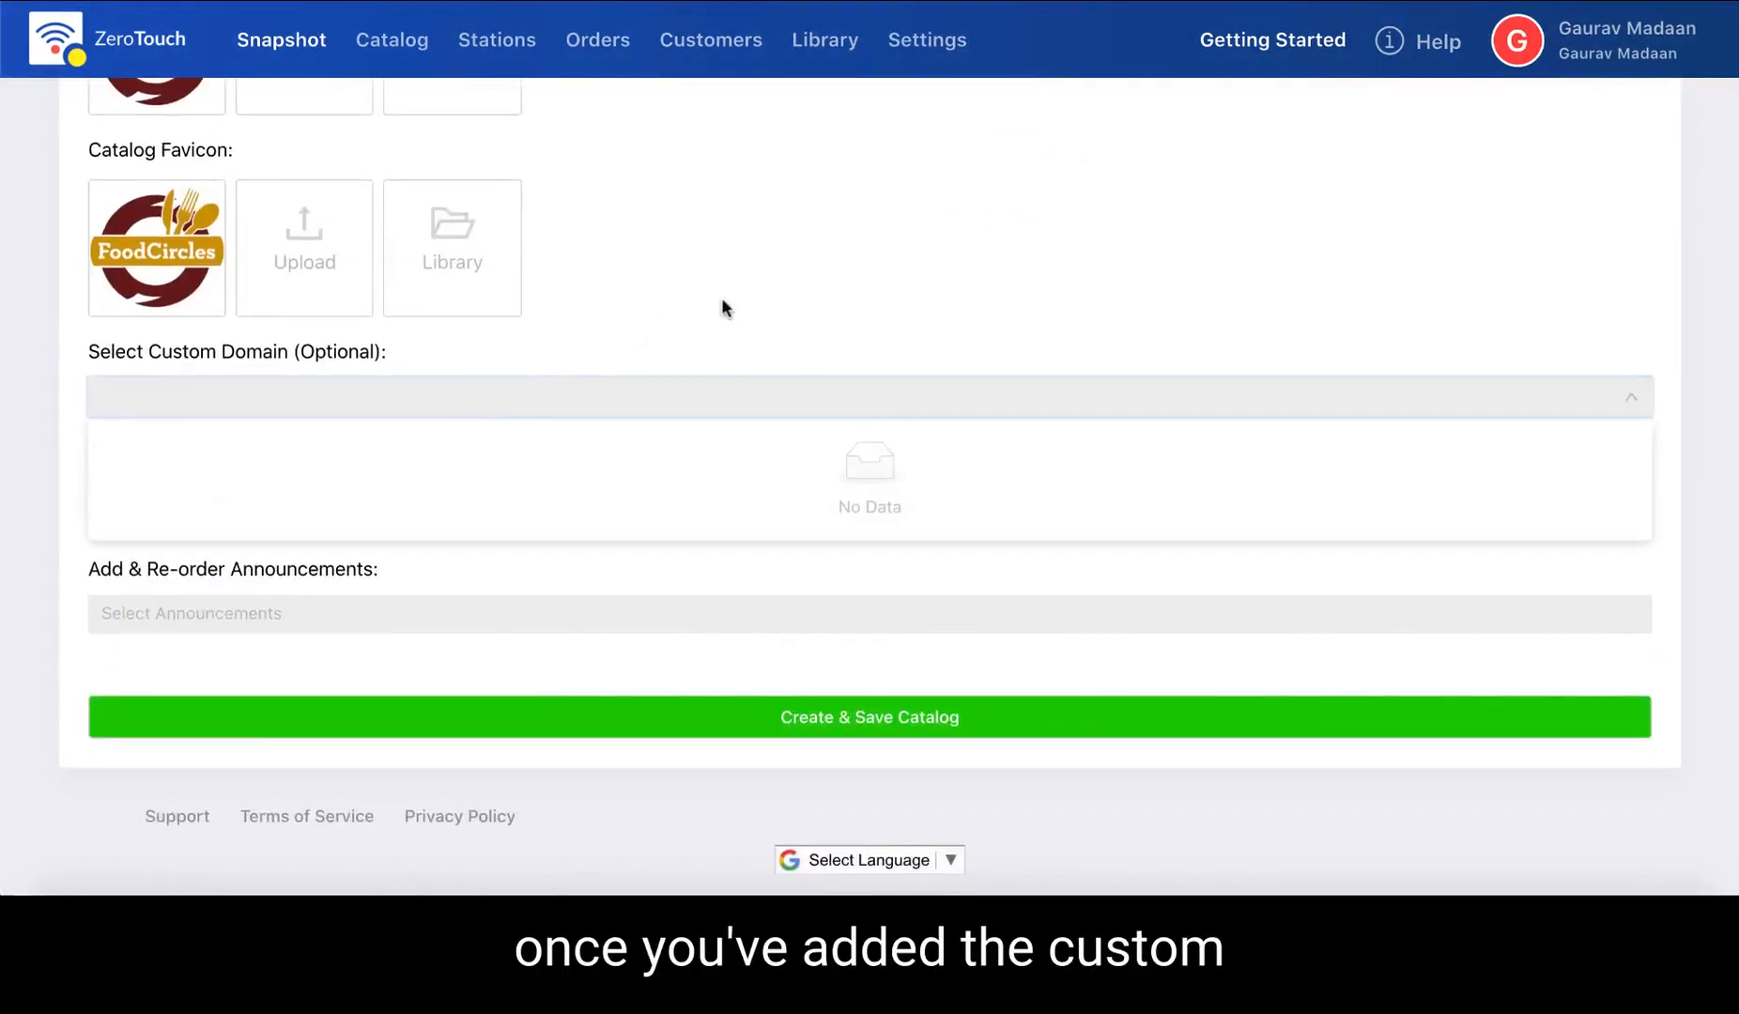
click(741, 276)
click(395, 400)
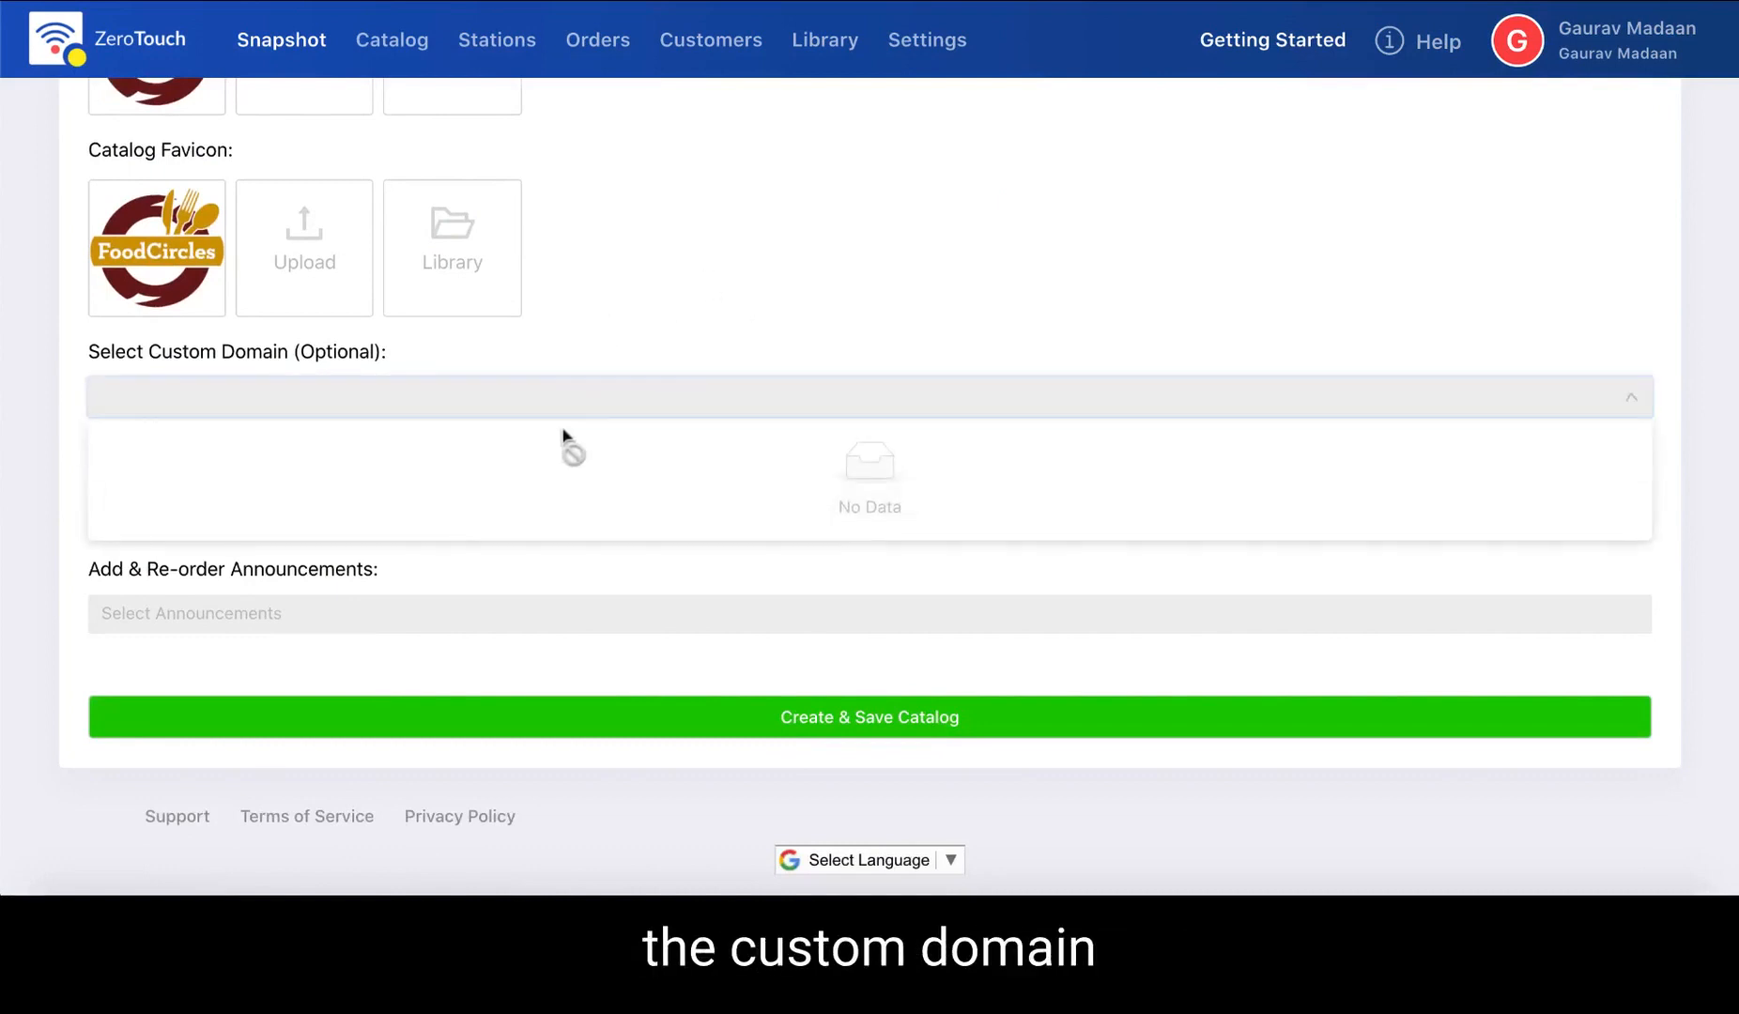
click(745, 293)
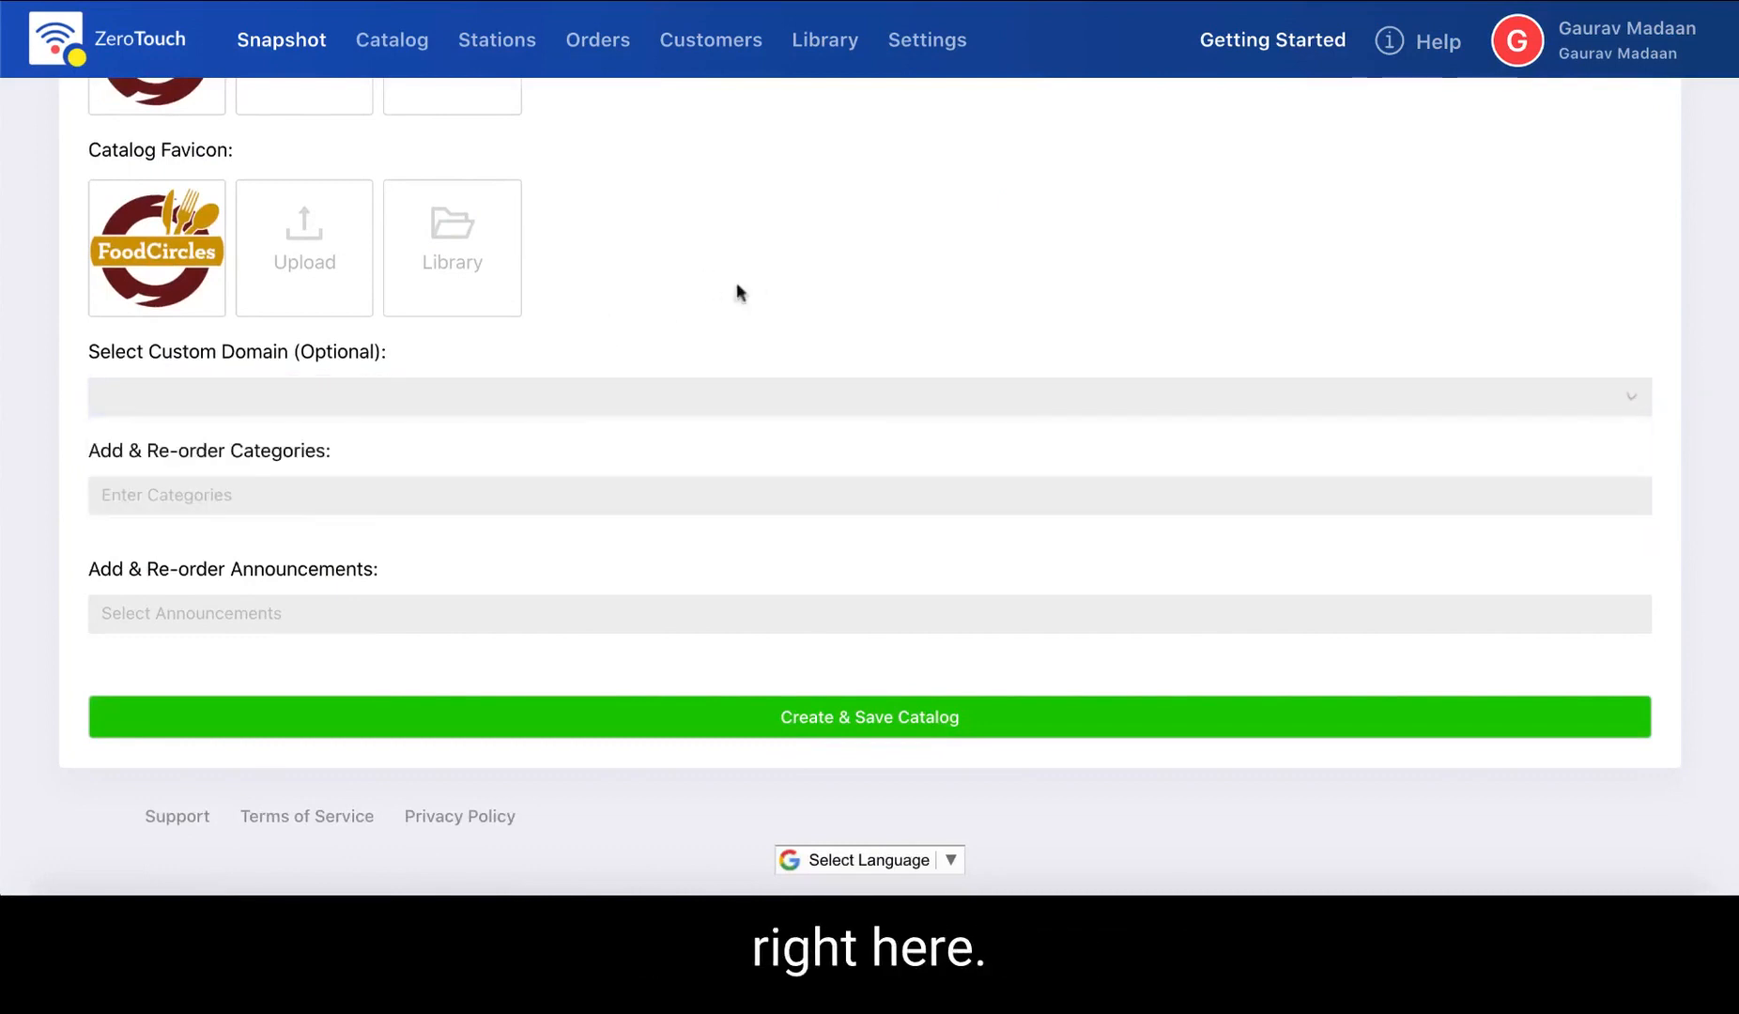
Add the categories FC Breakfast, FC Lunch and FC Dinner to the catalog, in that order.
click(357, 500)
click(221, 621)
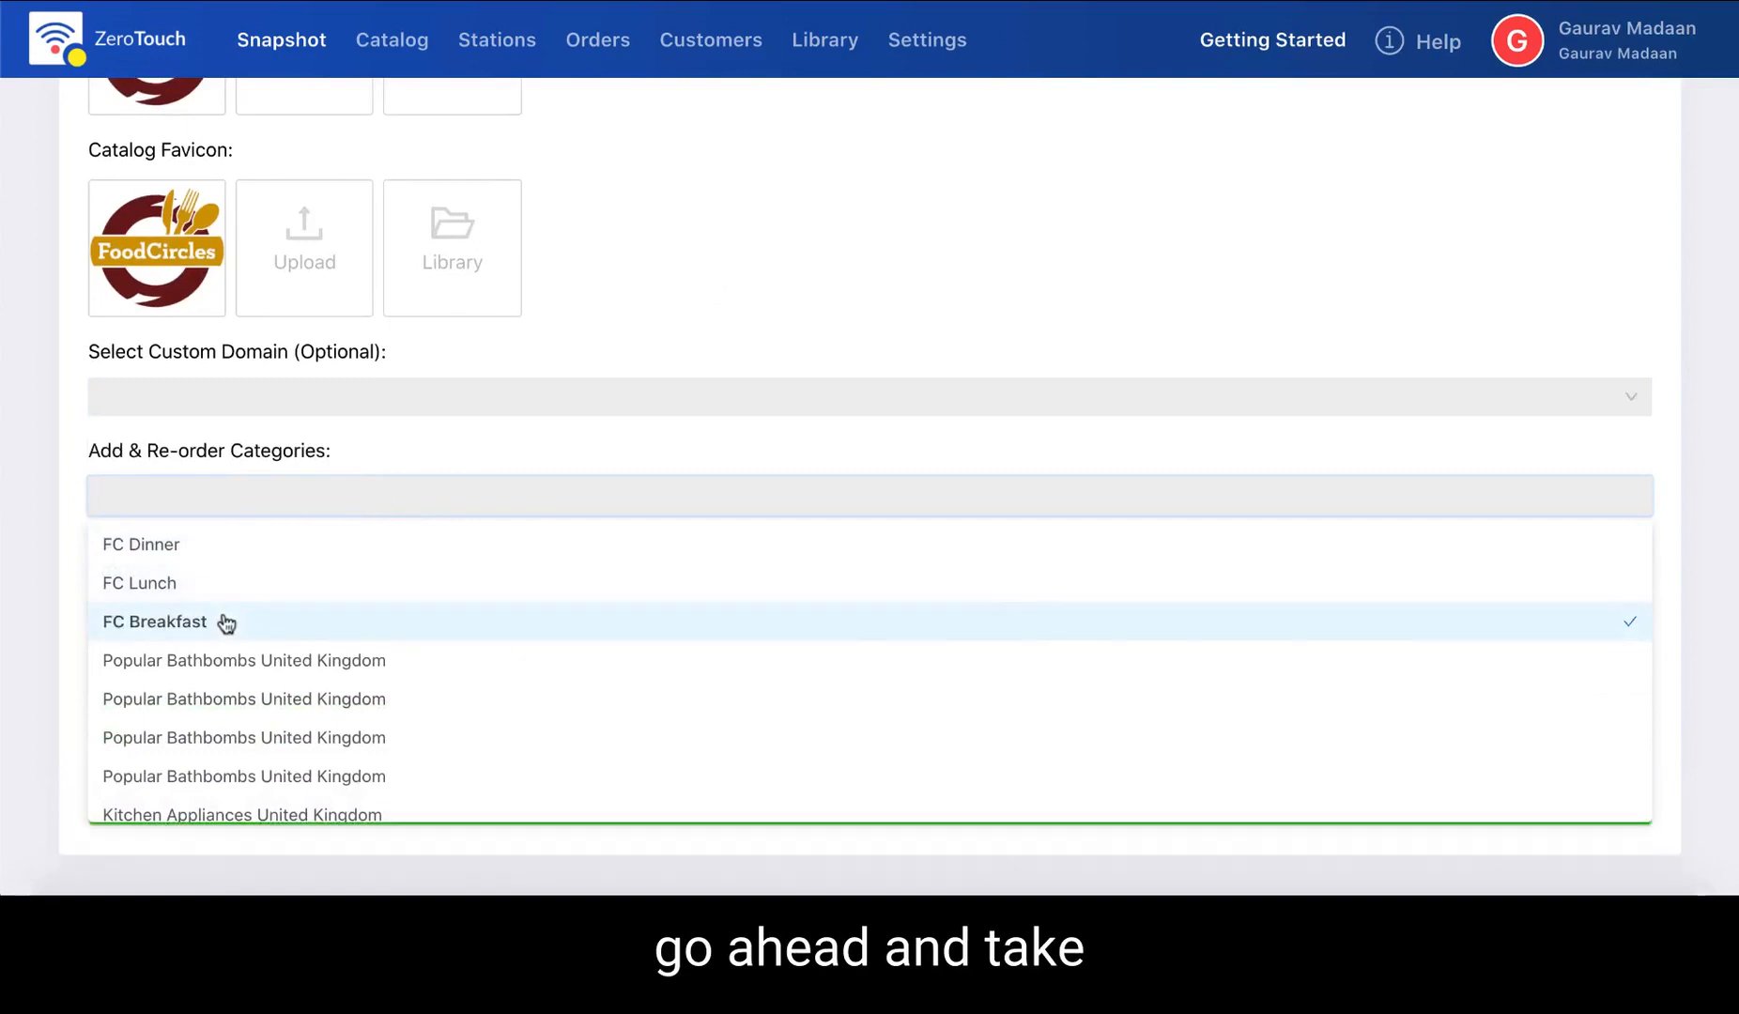
click(221, 581)
click(219, 546)
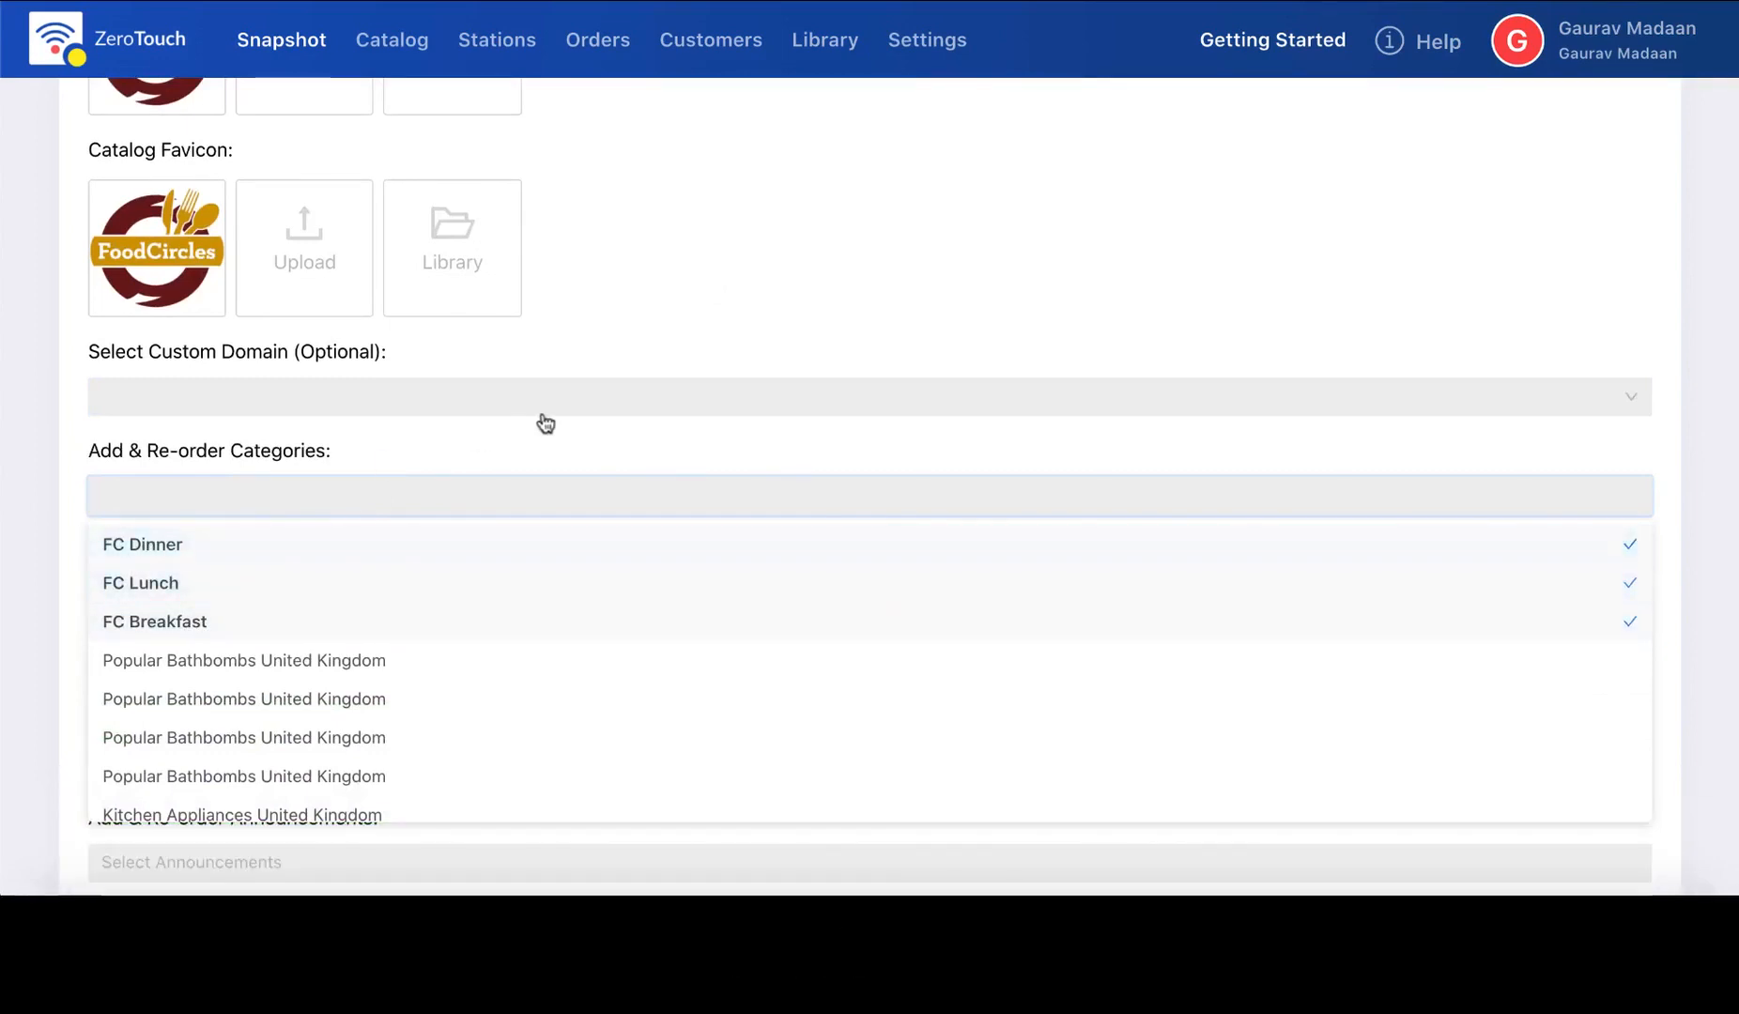
click(543, 411)
scroll(1095, 563, down, 3)
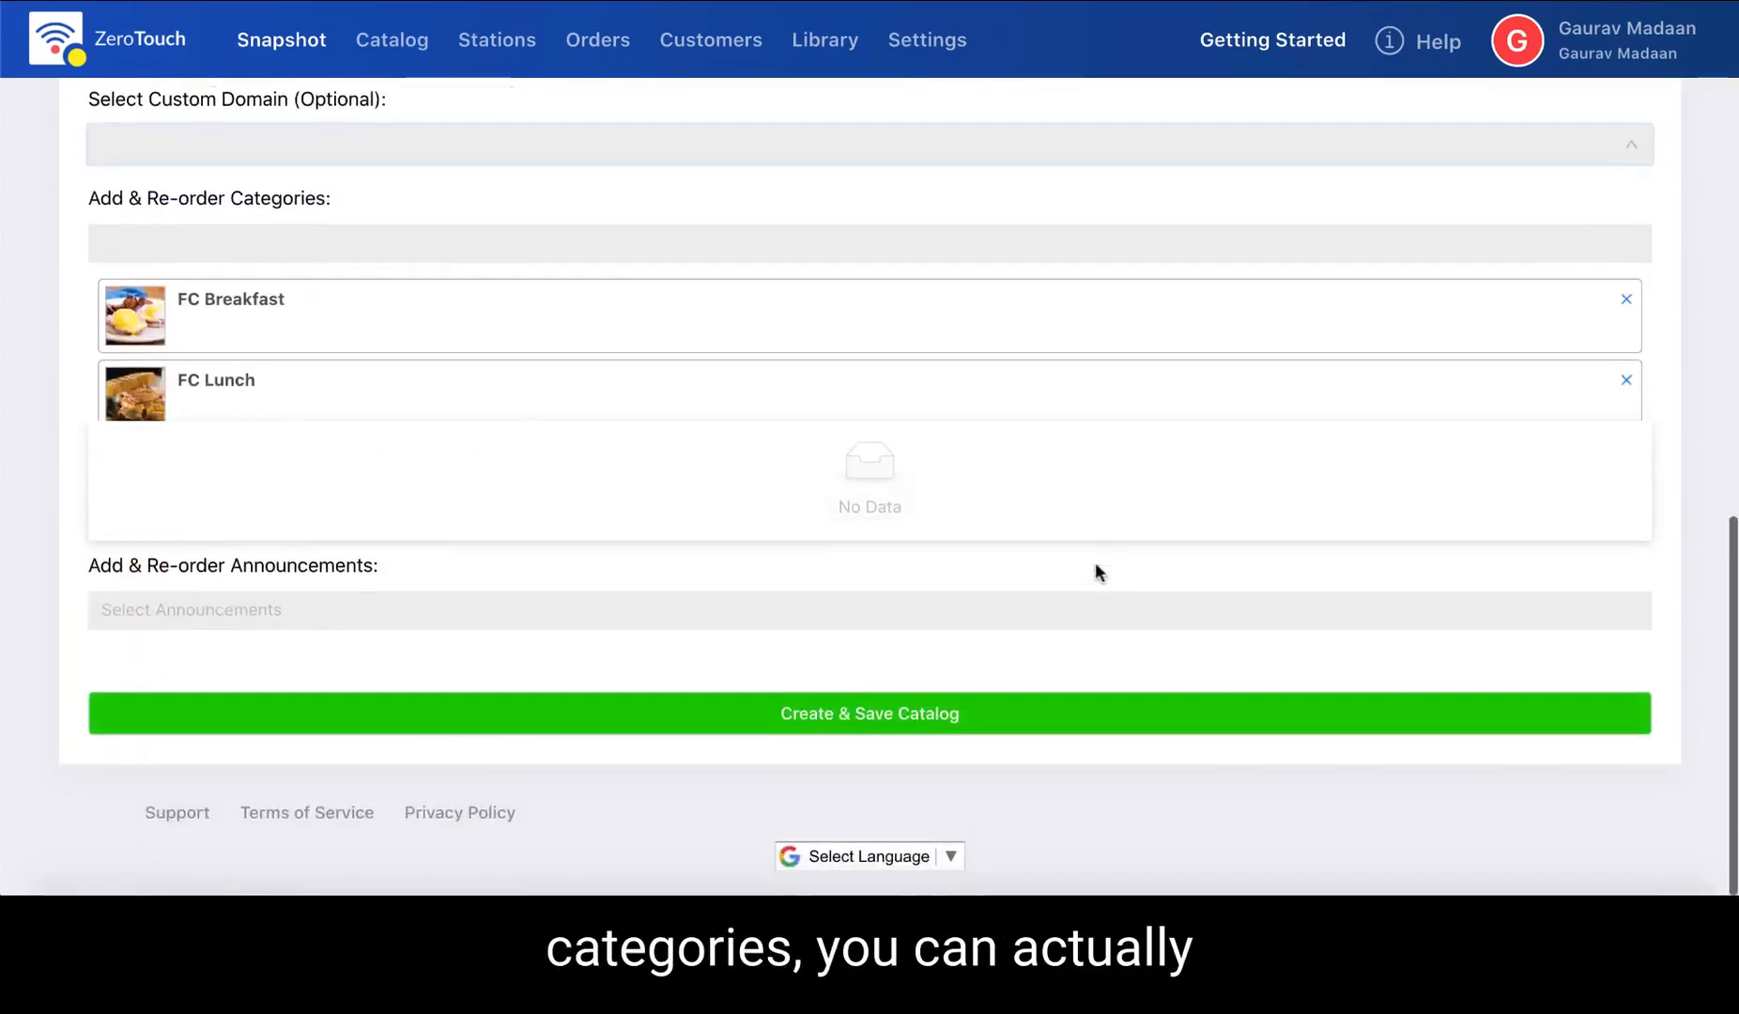
click(1374, 222)
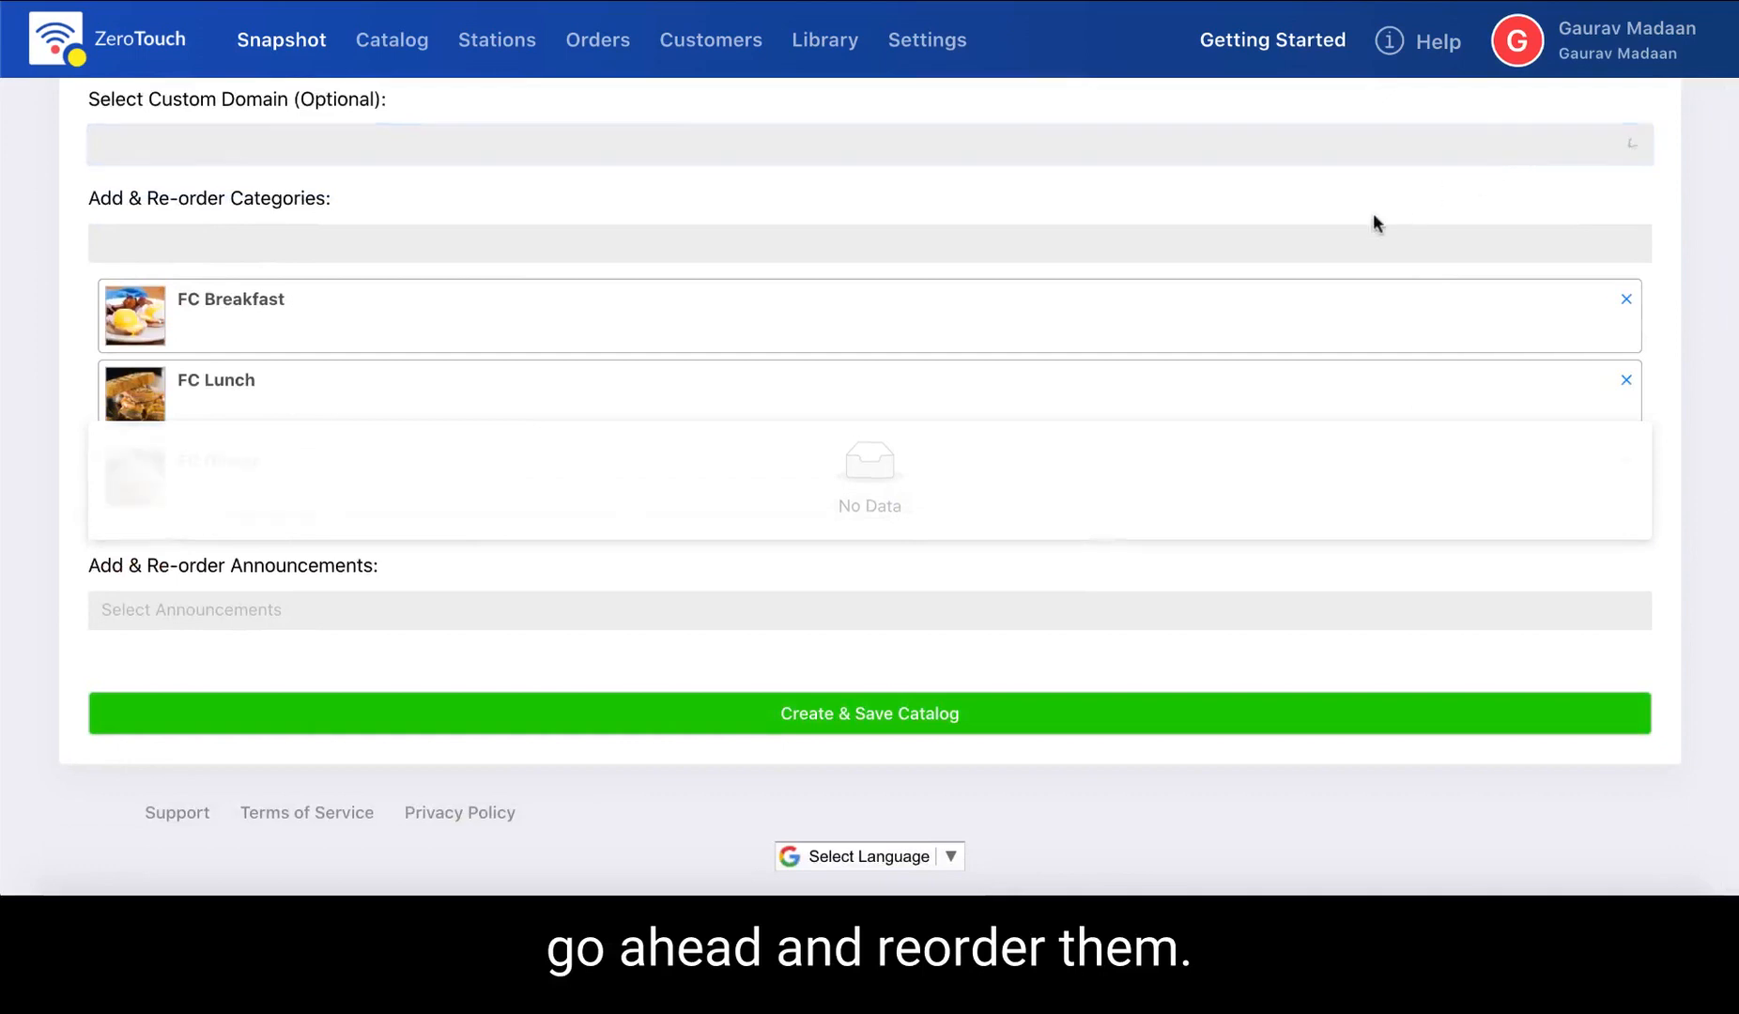
Try reordering the FC Breakfast, FC Lunch and FC Dinner entries in the catalog's category list.
drag(1457, 283, 1161, 536)
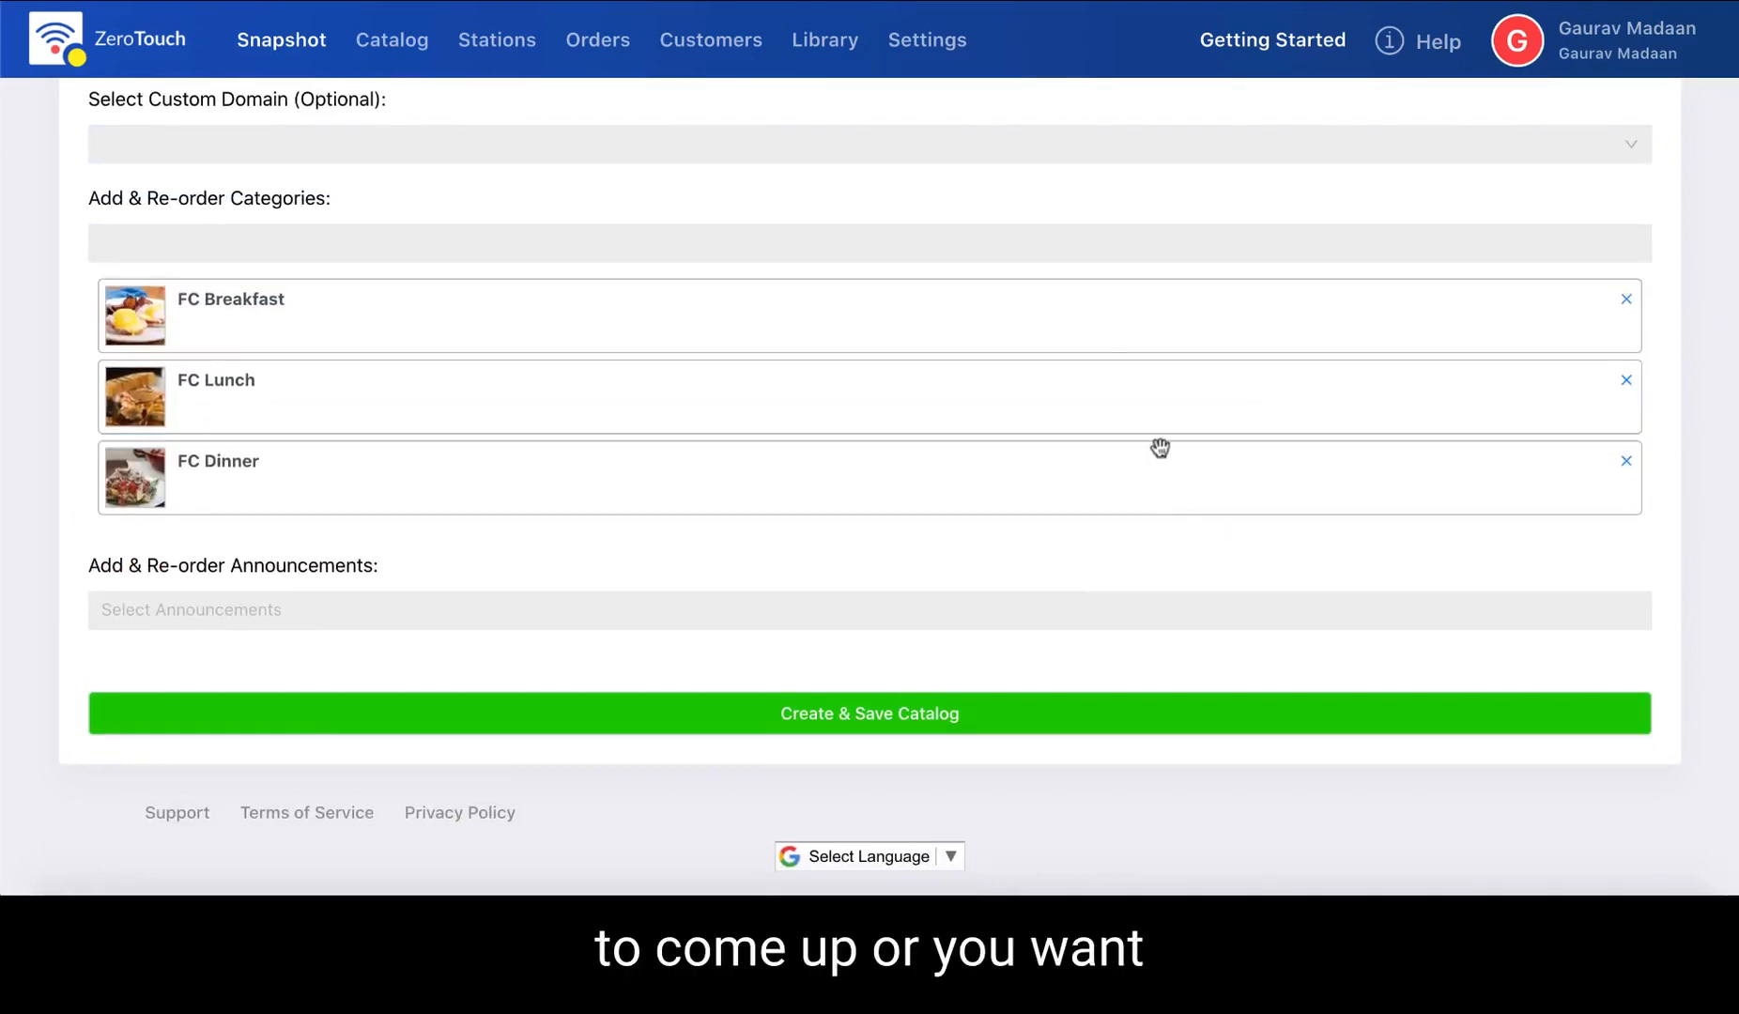
drag(1072, 455, 1073, 390)
drag(959, 482, 960, 387)
Review the catalog form, fill in the internal name "FC", and create the catalog.
scroll(648, 570, up, 7)
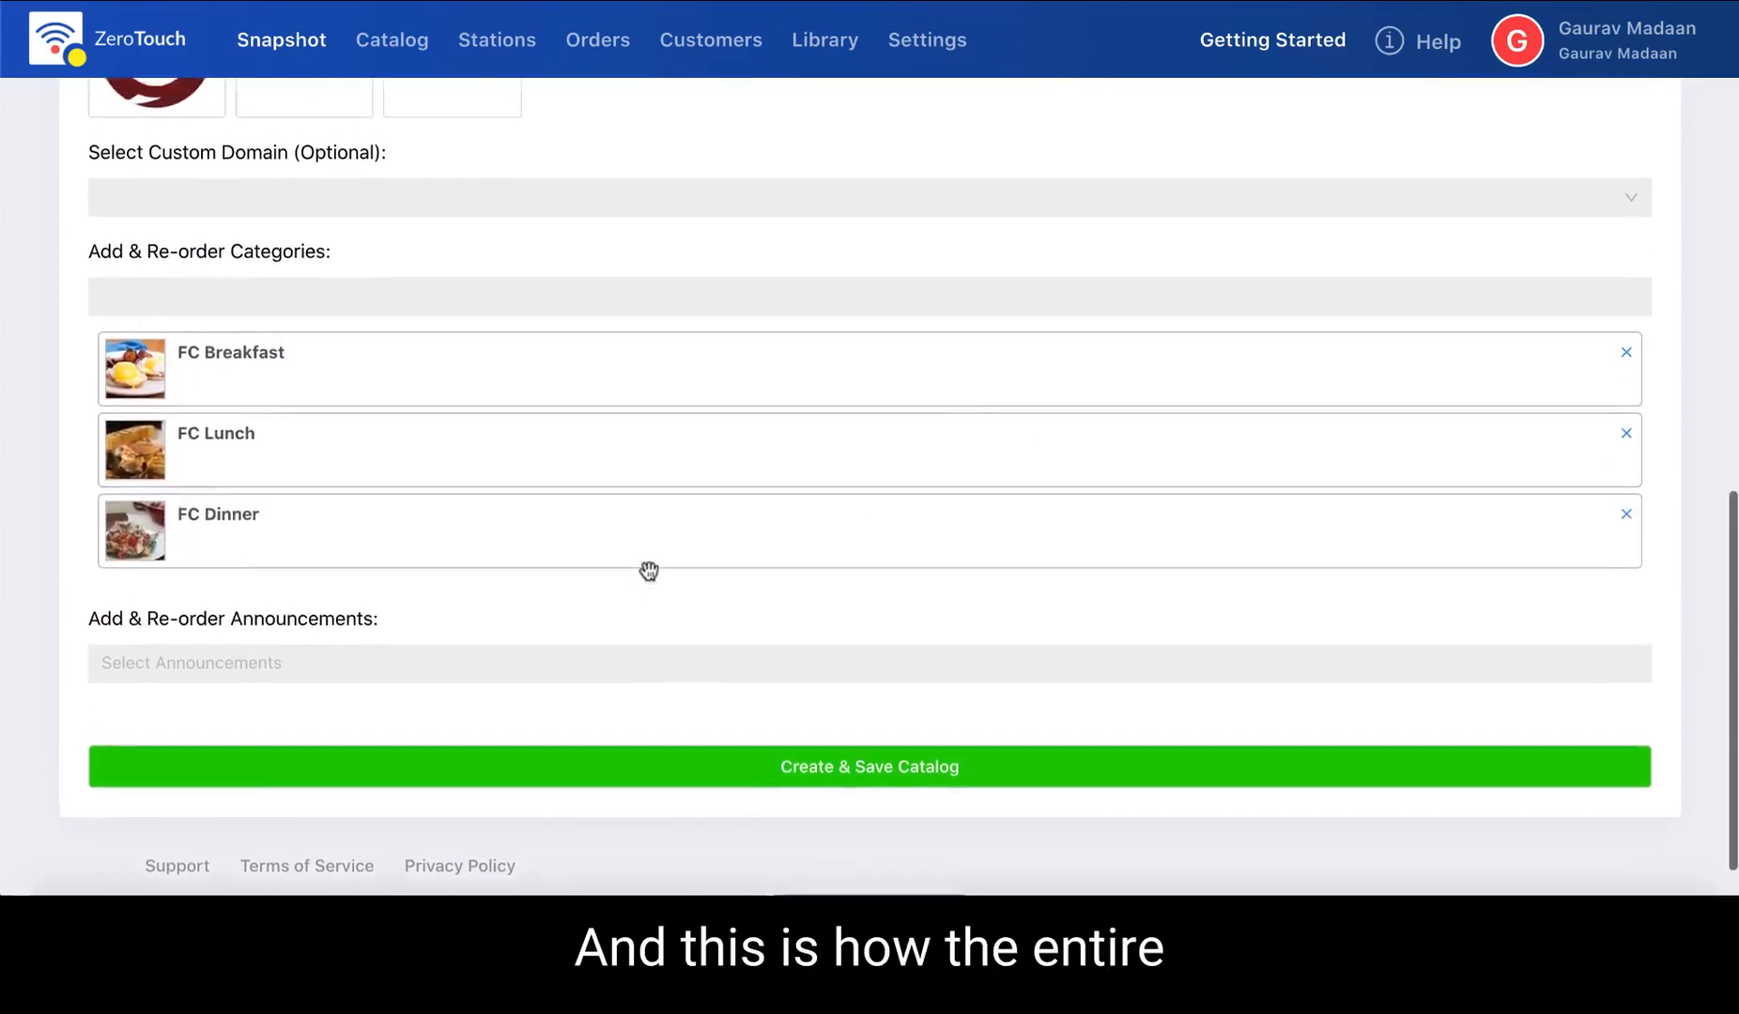
scroll(648, 576, up, 2)
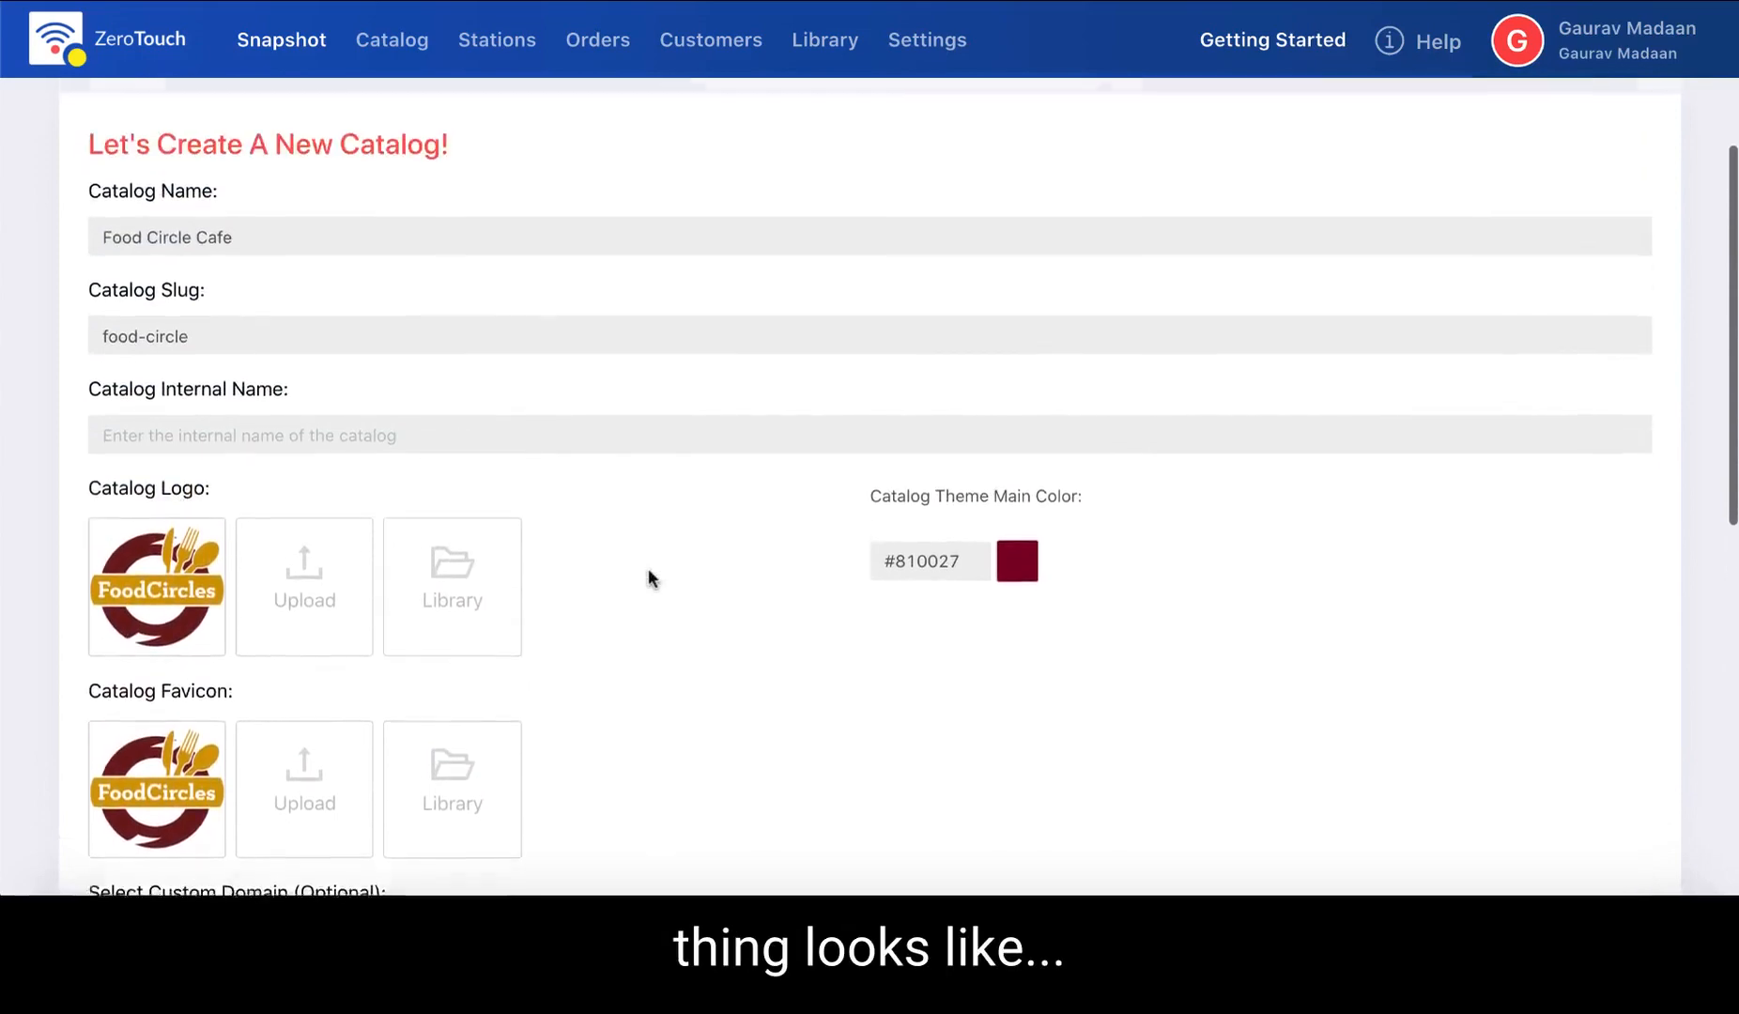
scroll(645, 575, down, 10)
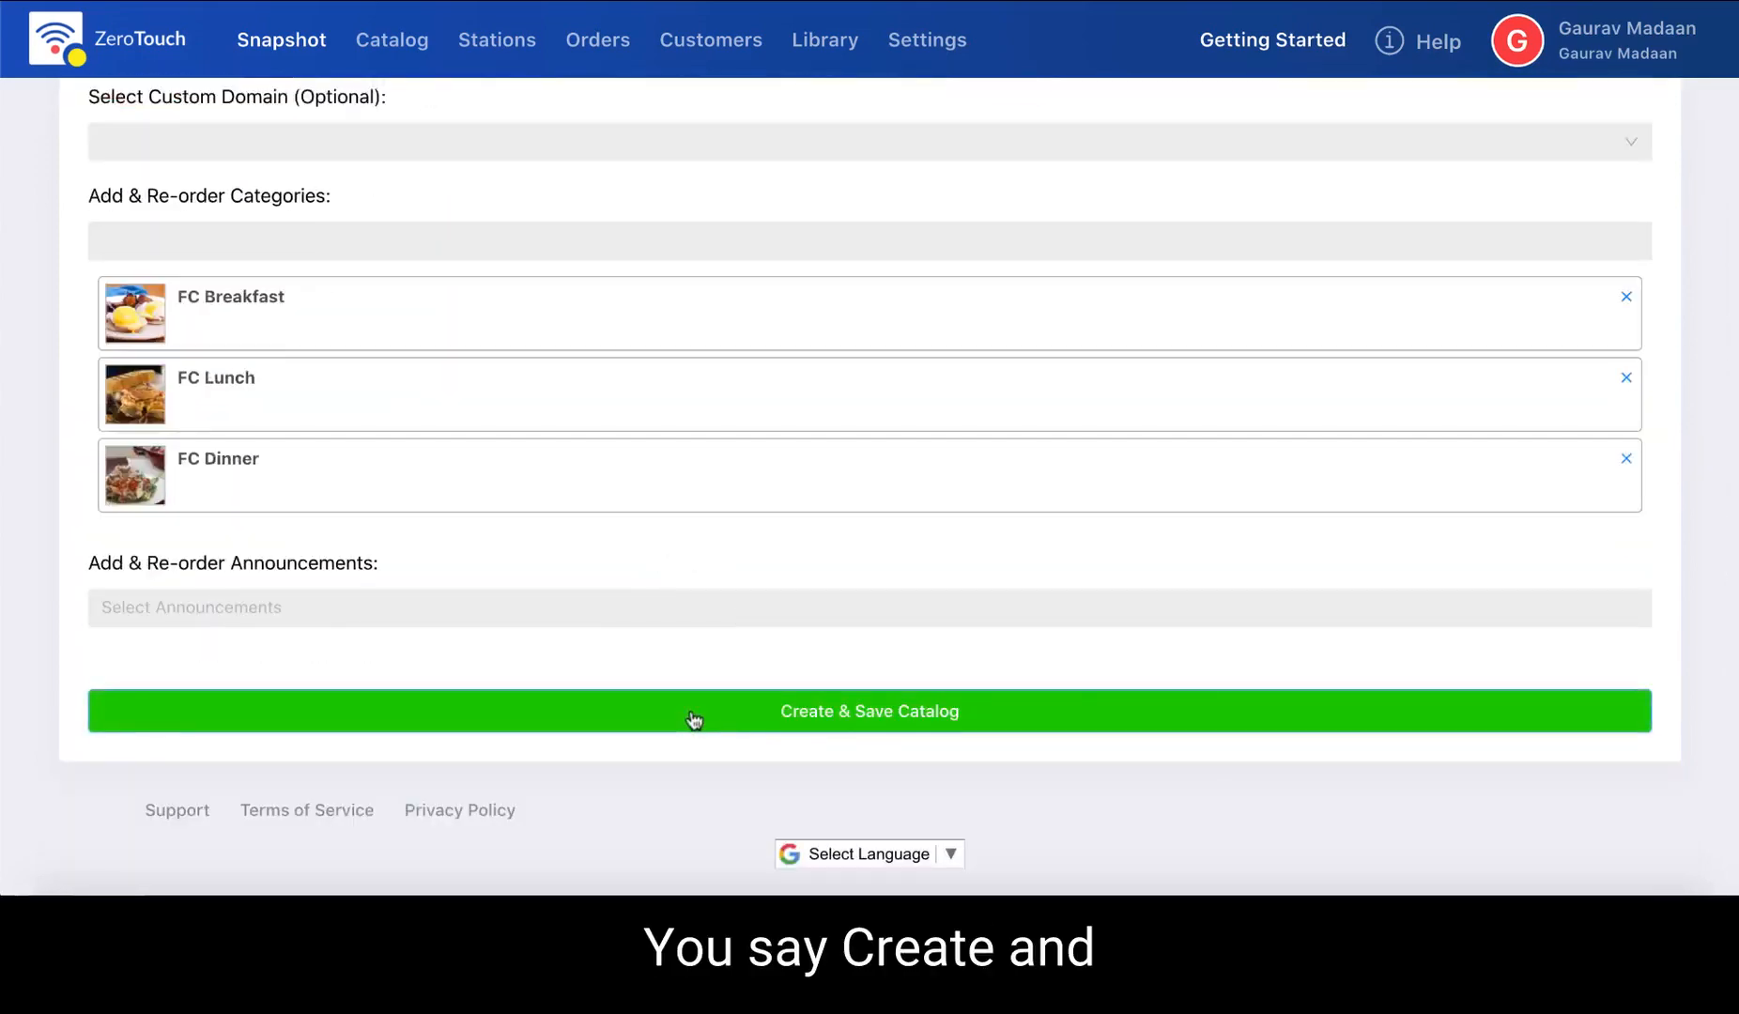
scroll(836, 553, up, 10)
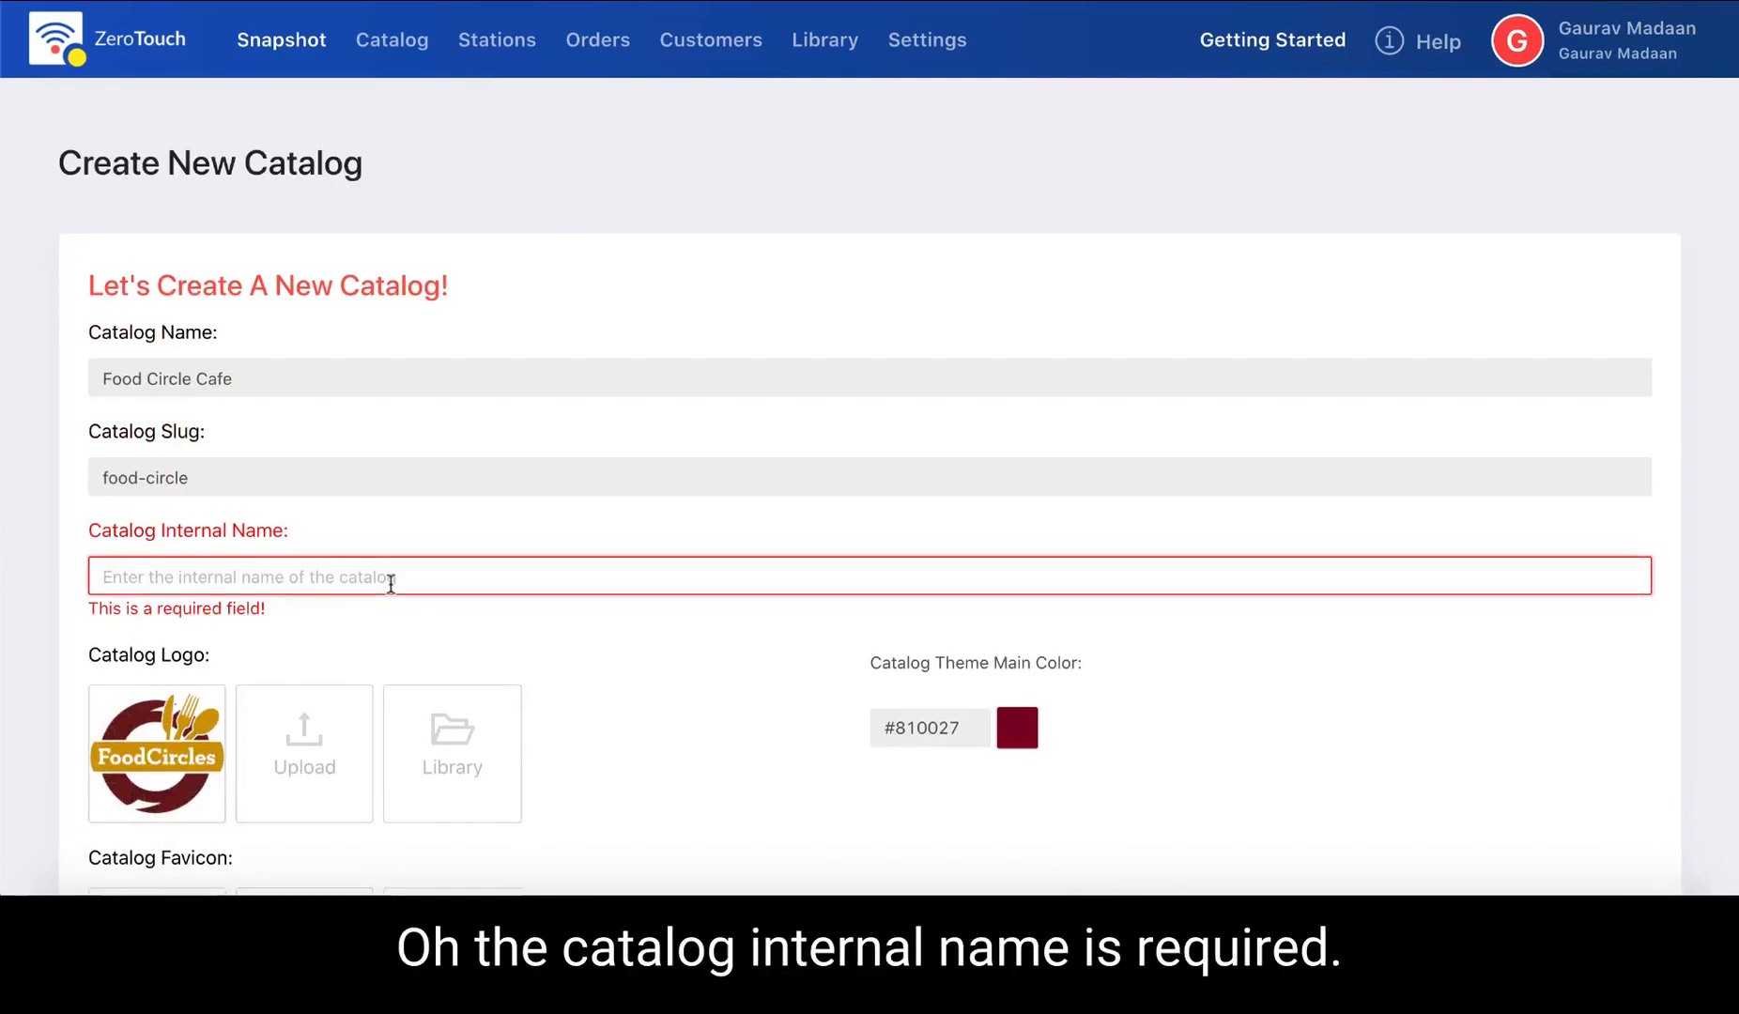
text(FC)
scroll(792, 574, down, 10)
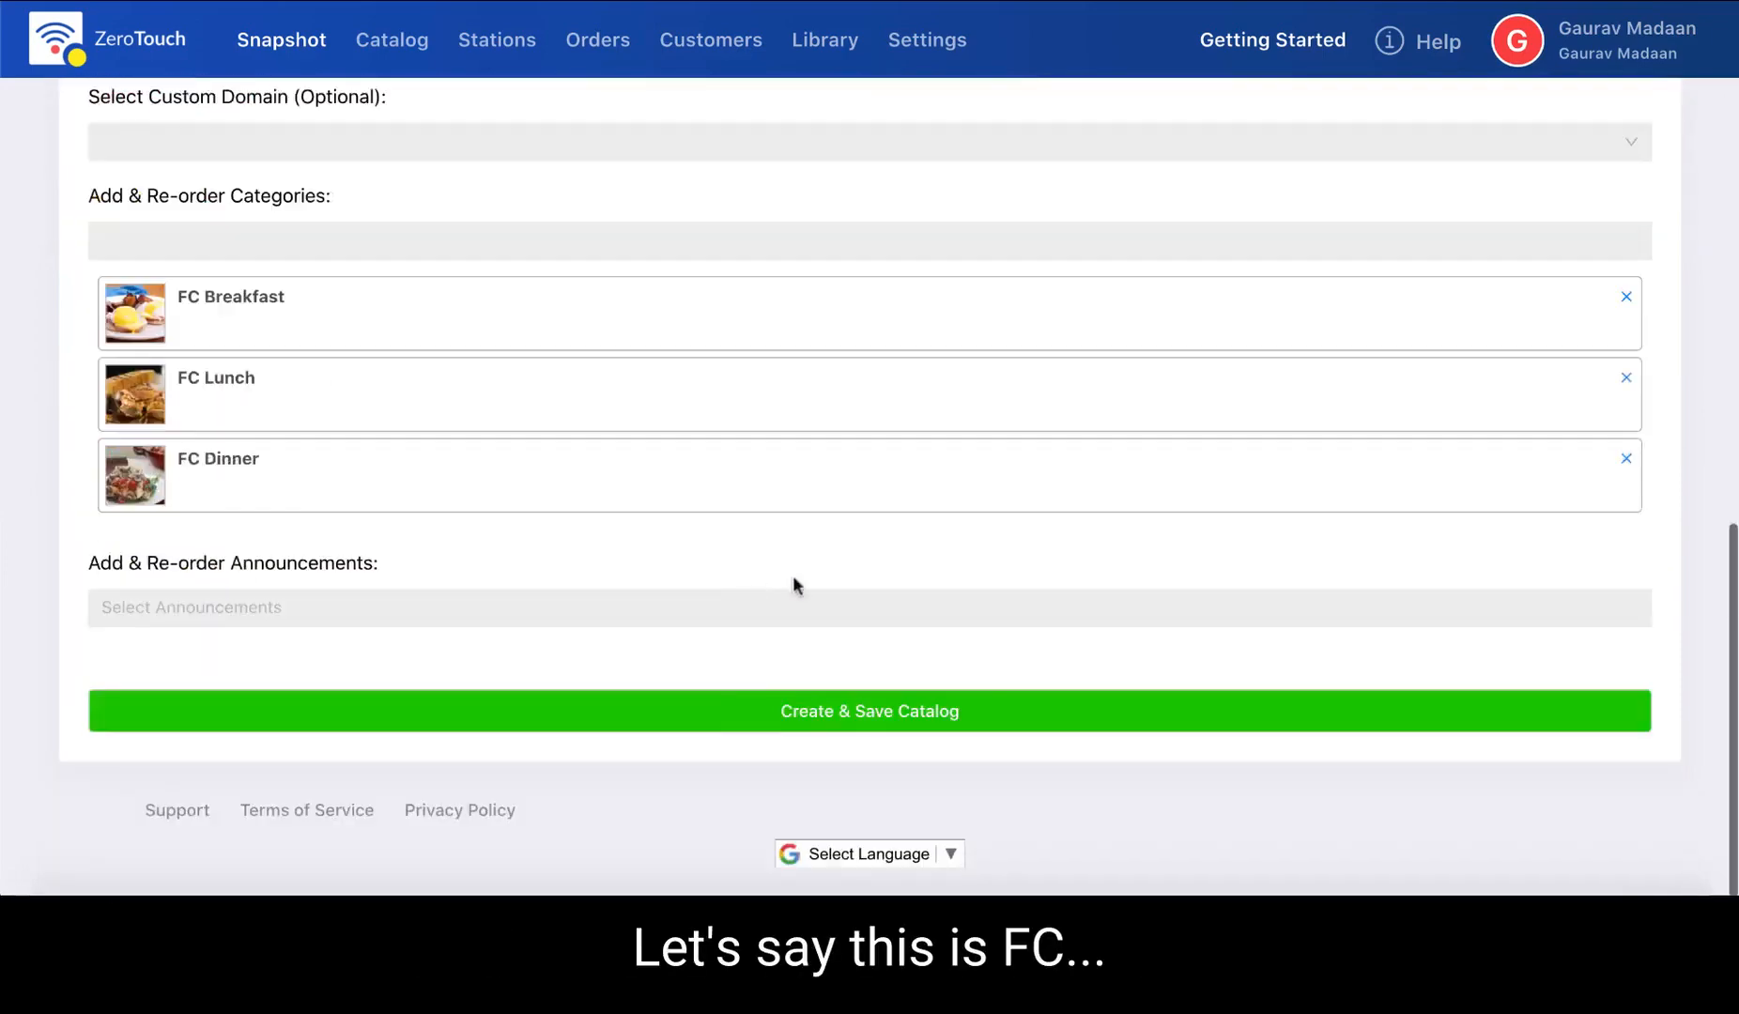
click(715, 710)
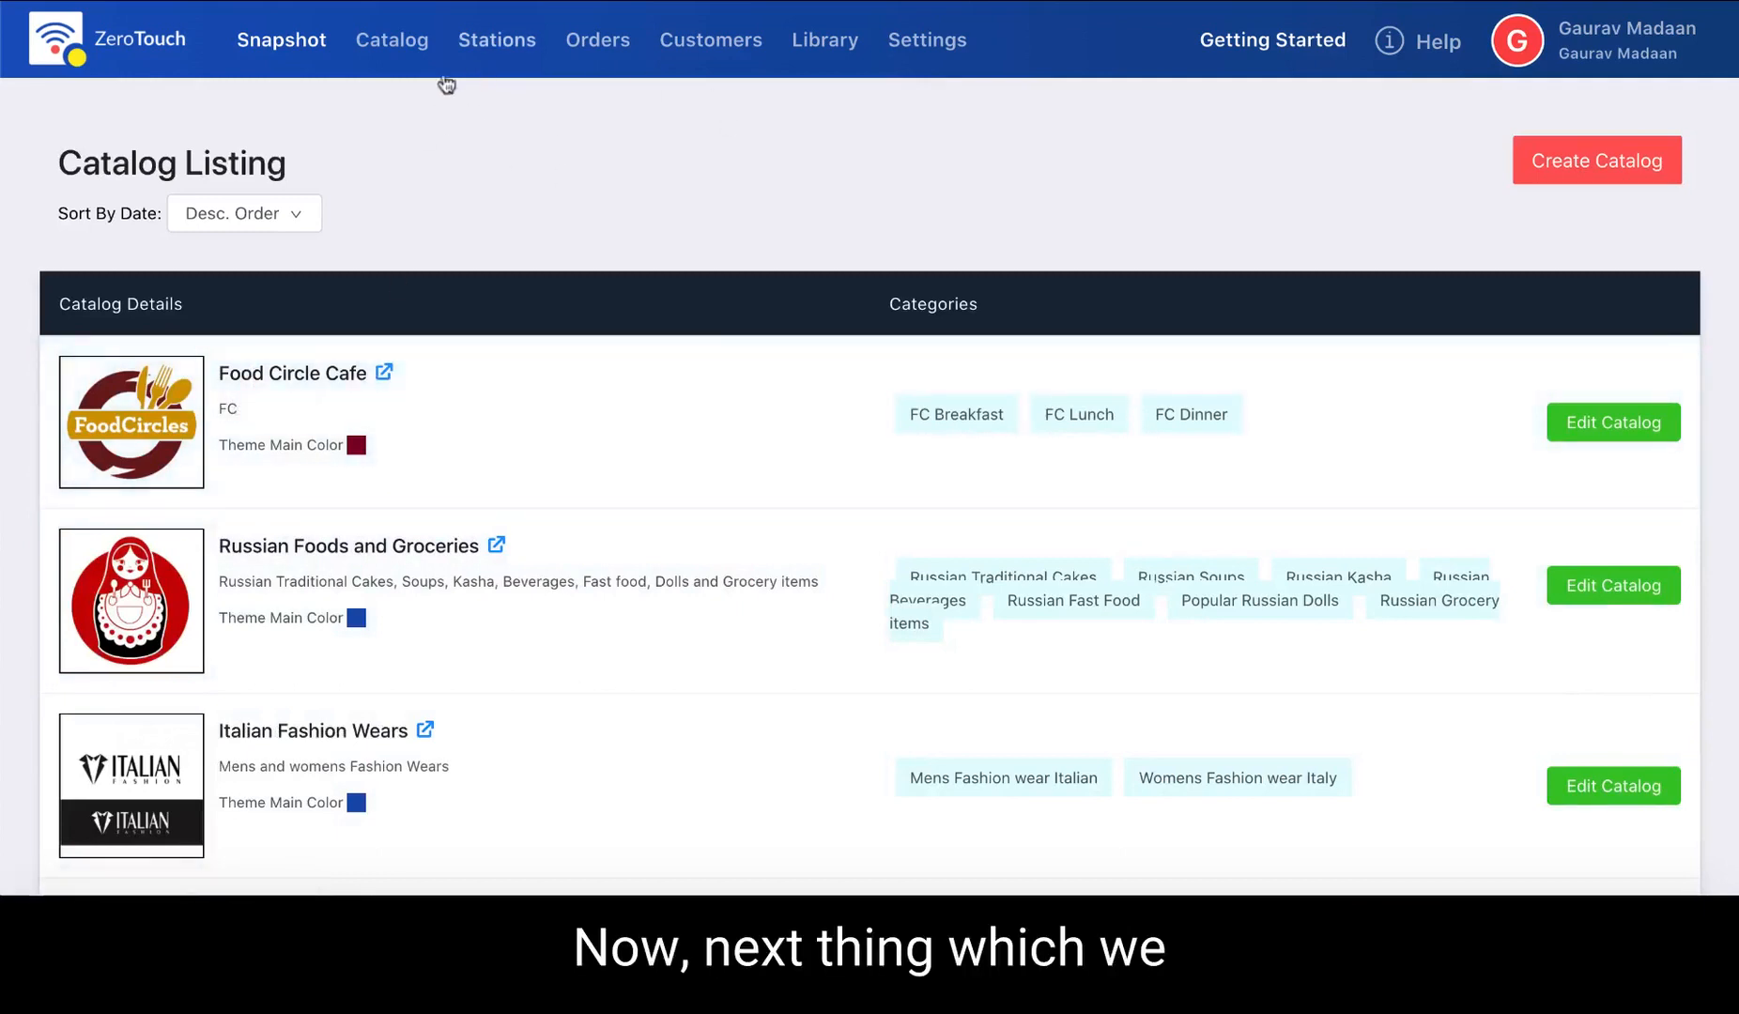
Start a new station and name it "New York".
click(507, 51)
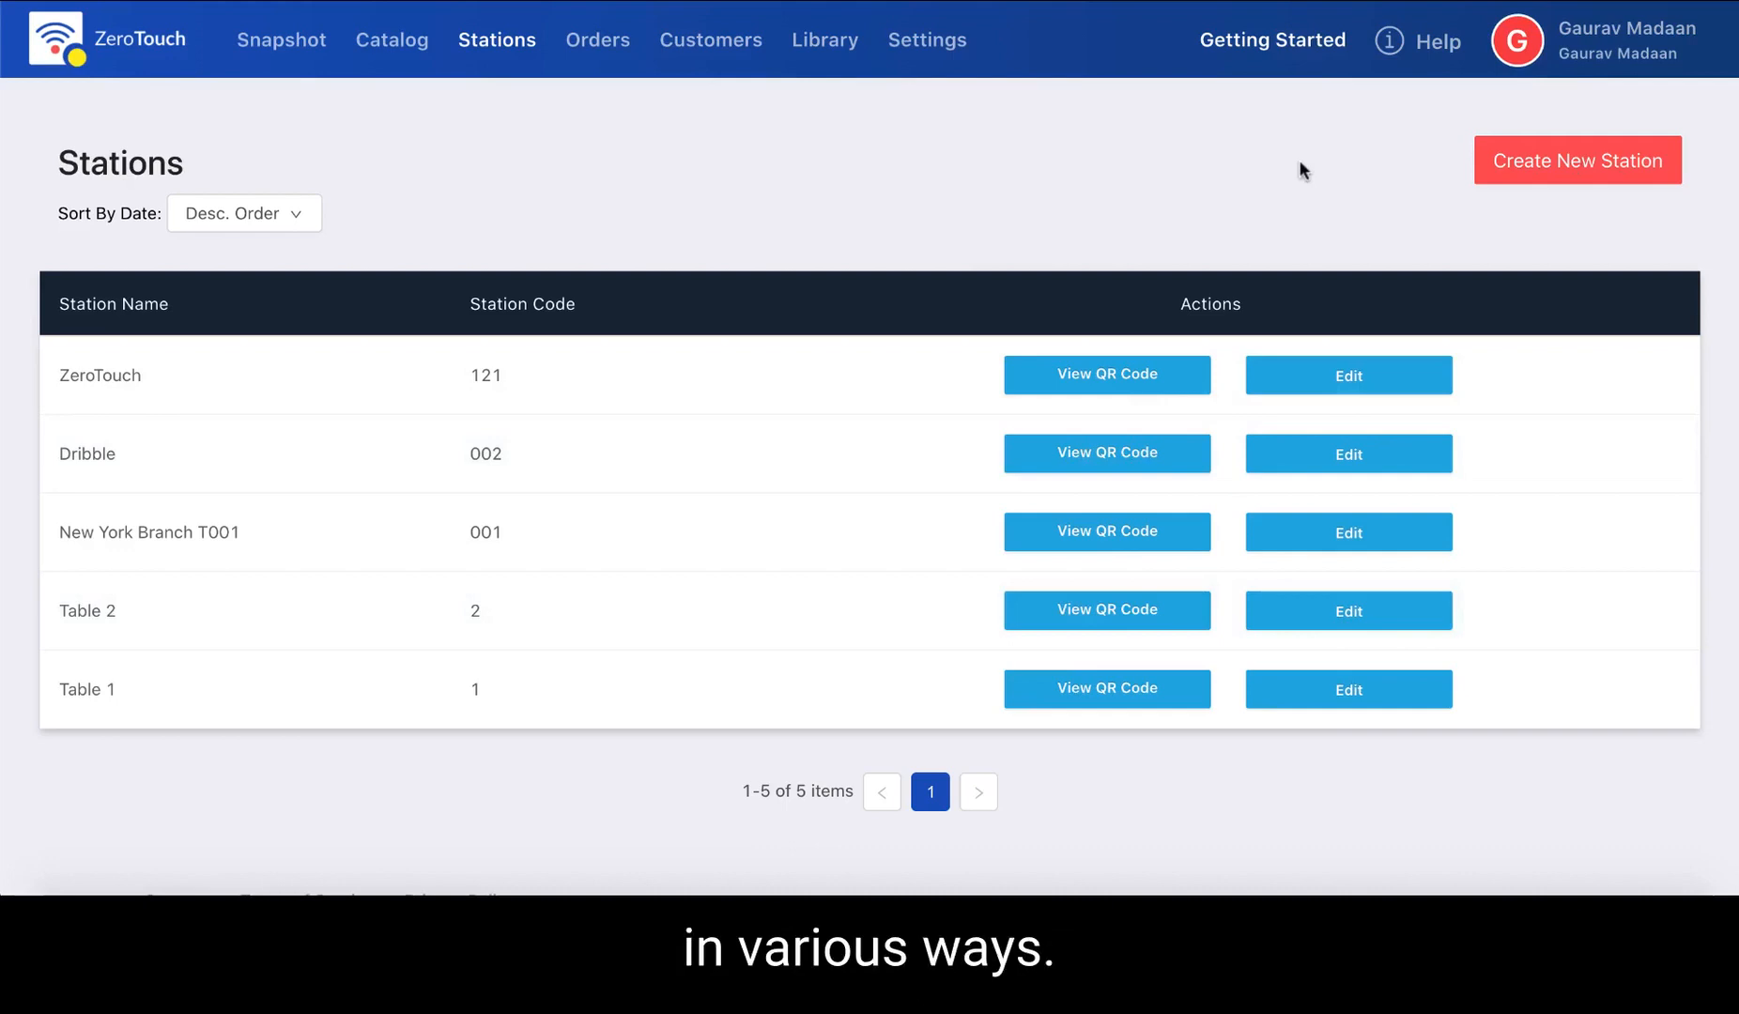
click(1551, 177)
click(824, 253)
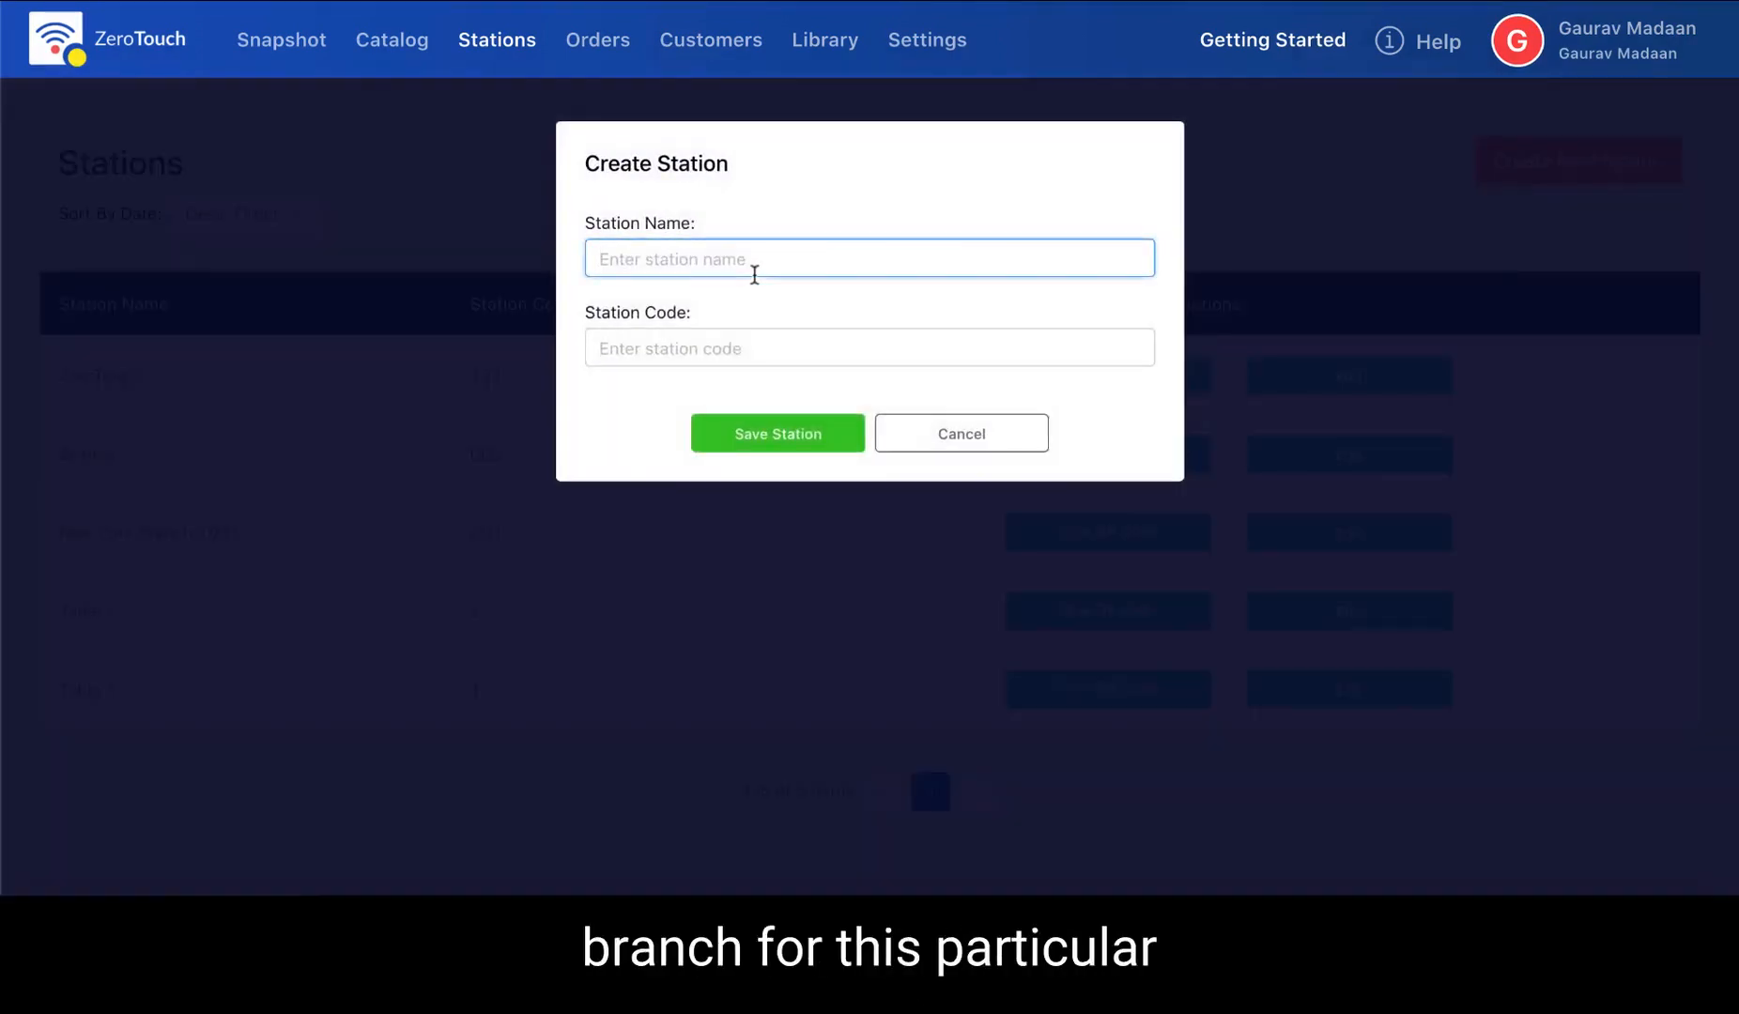
text(New York)
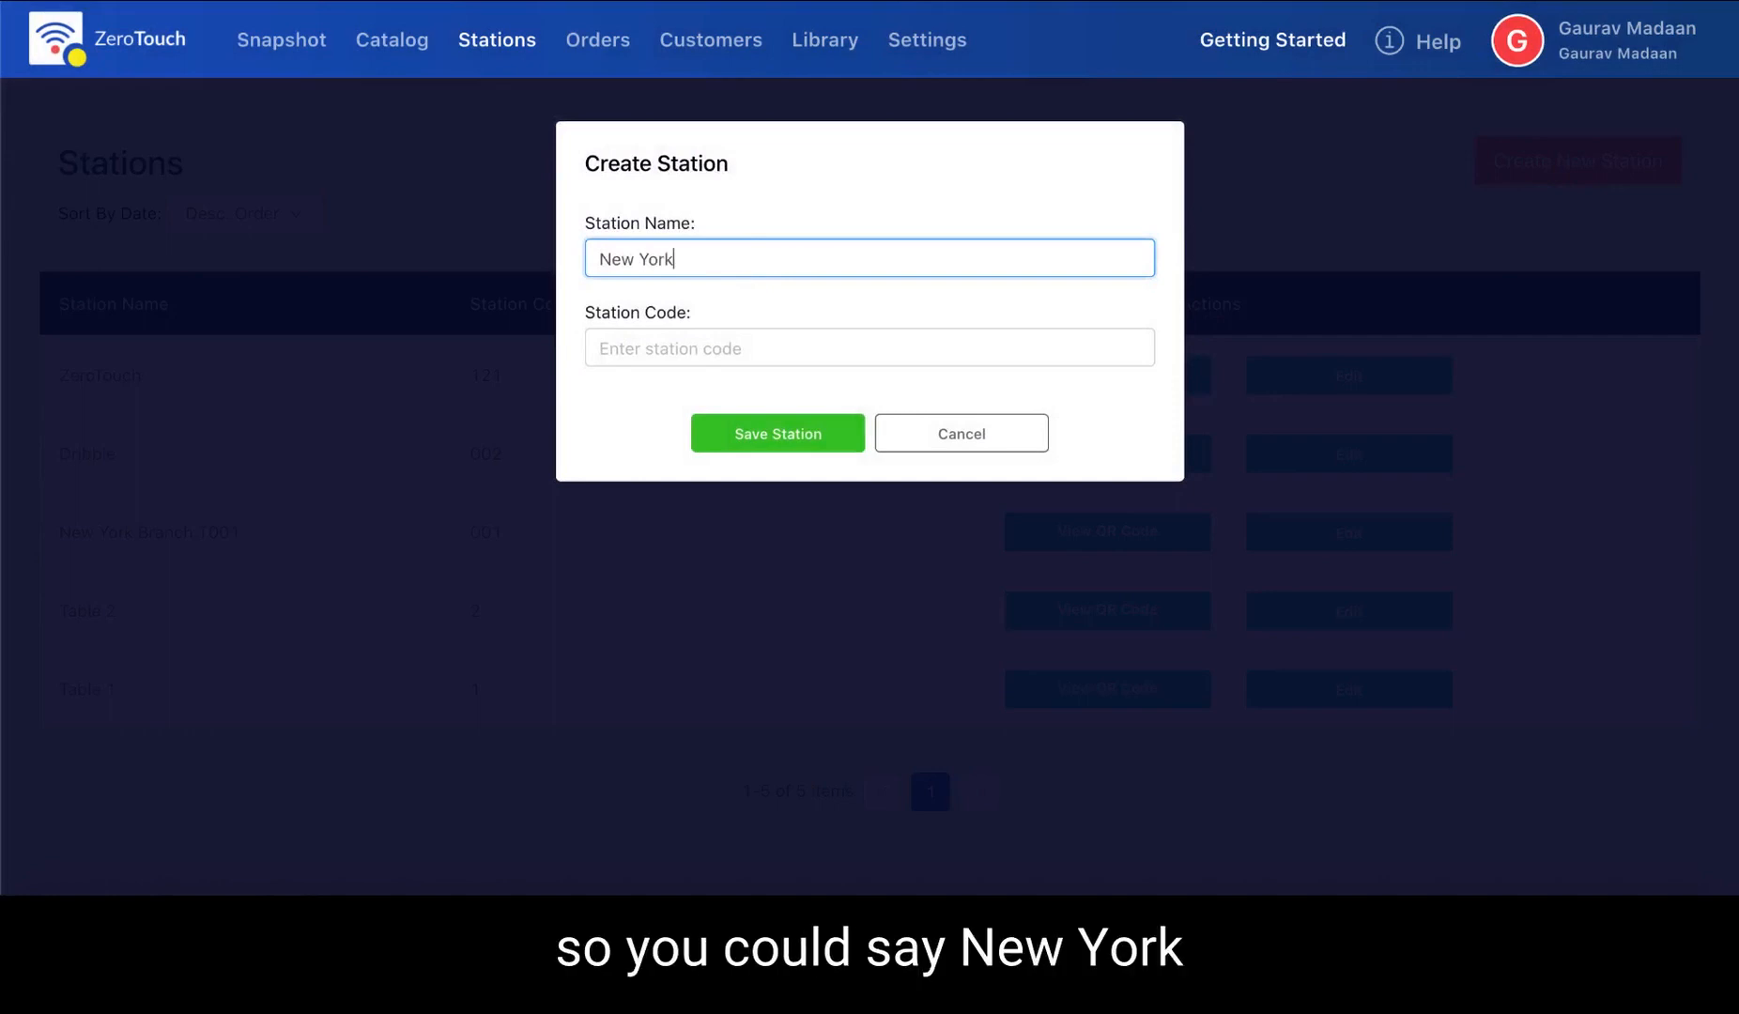
Set the New York station's code to "nyc" and save the station.
click(722, 346)
text(nyc001)
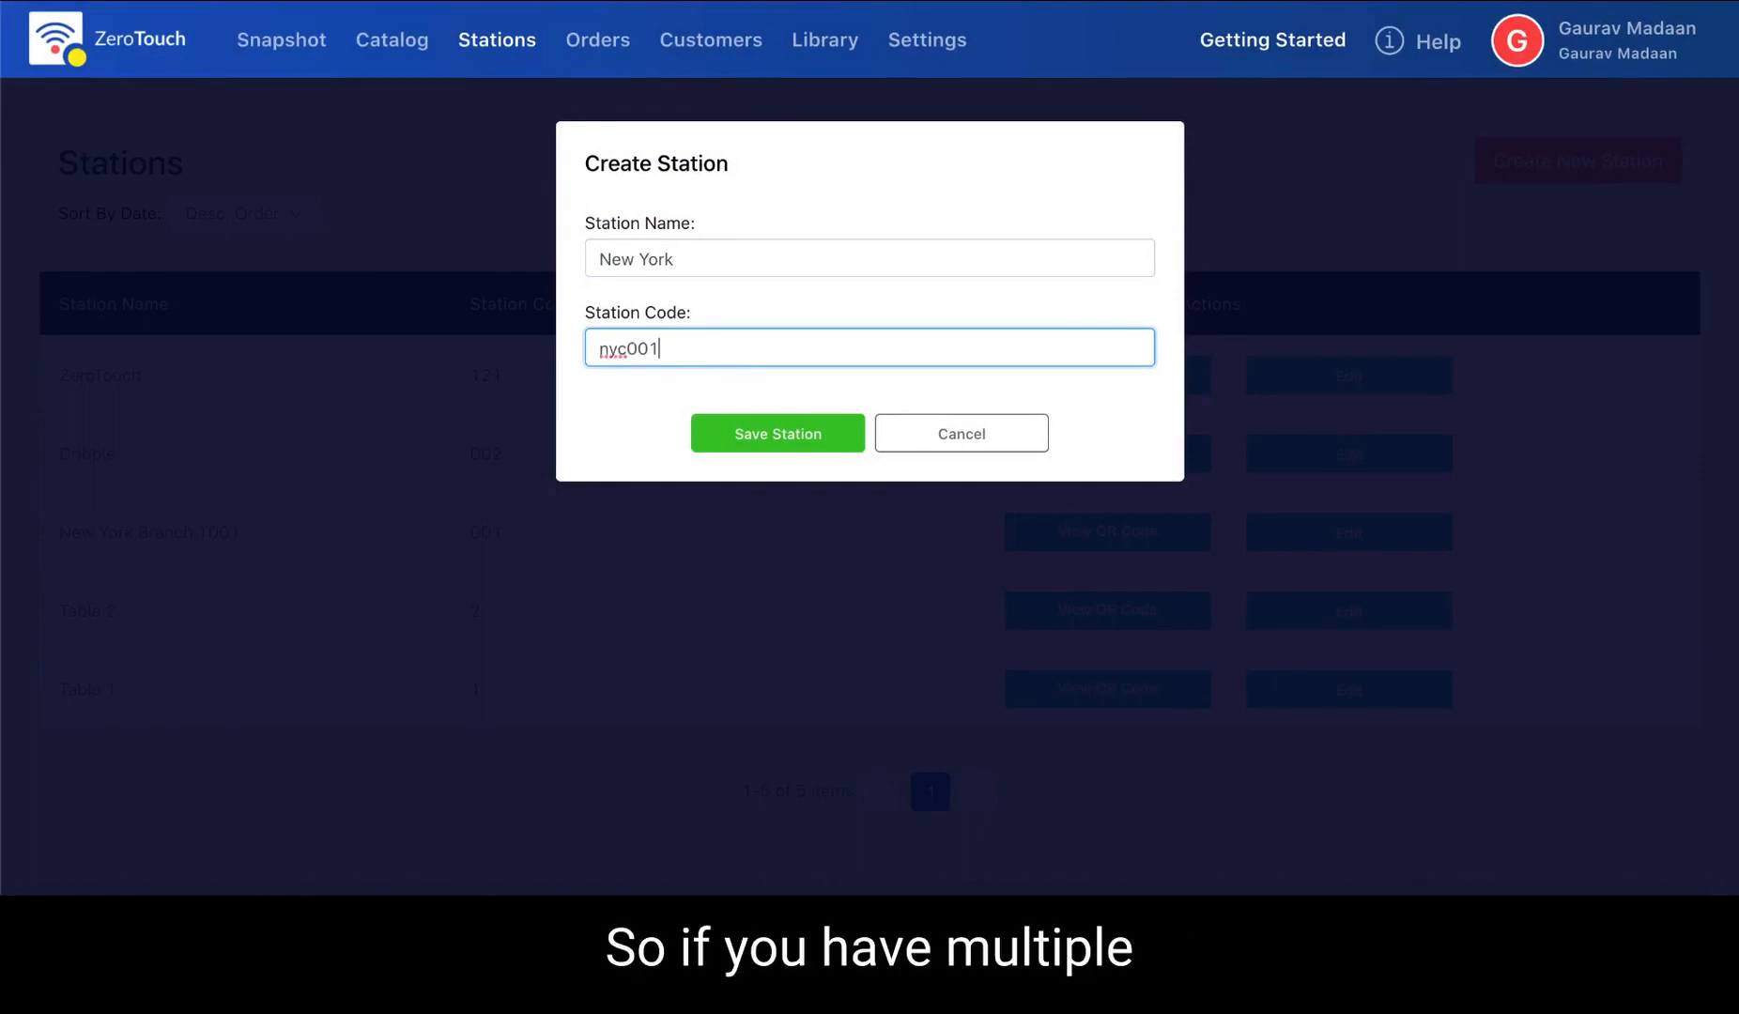
key(shift+Left)
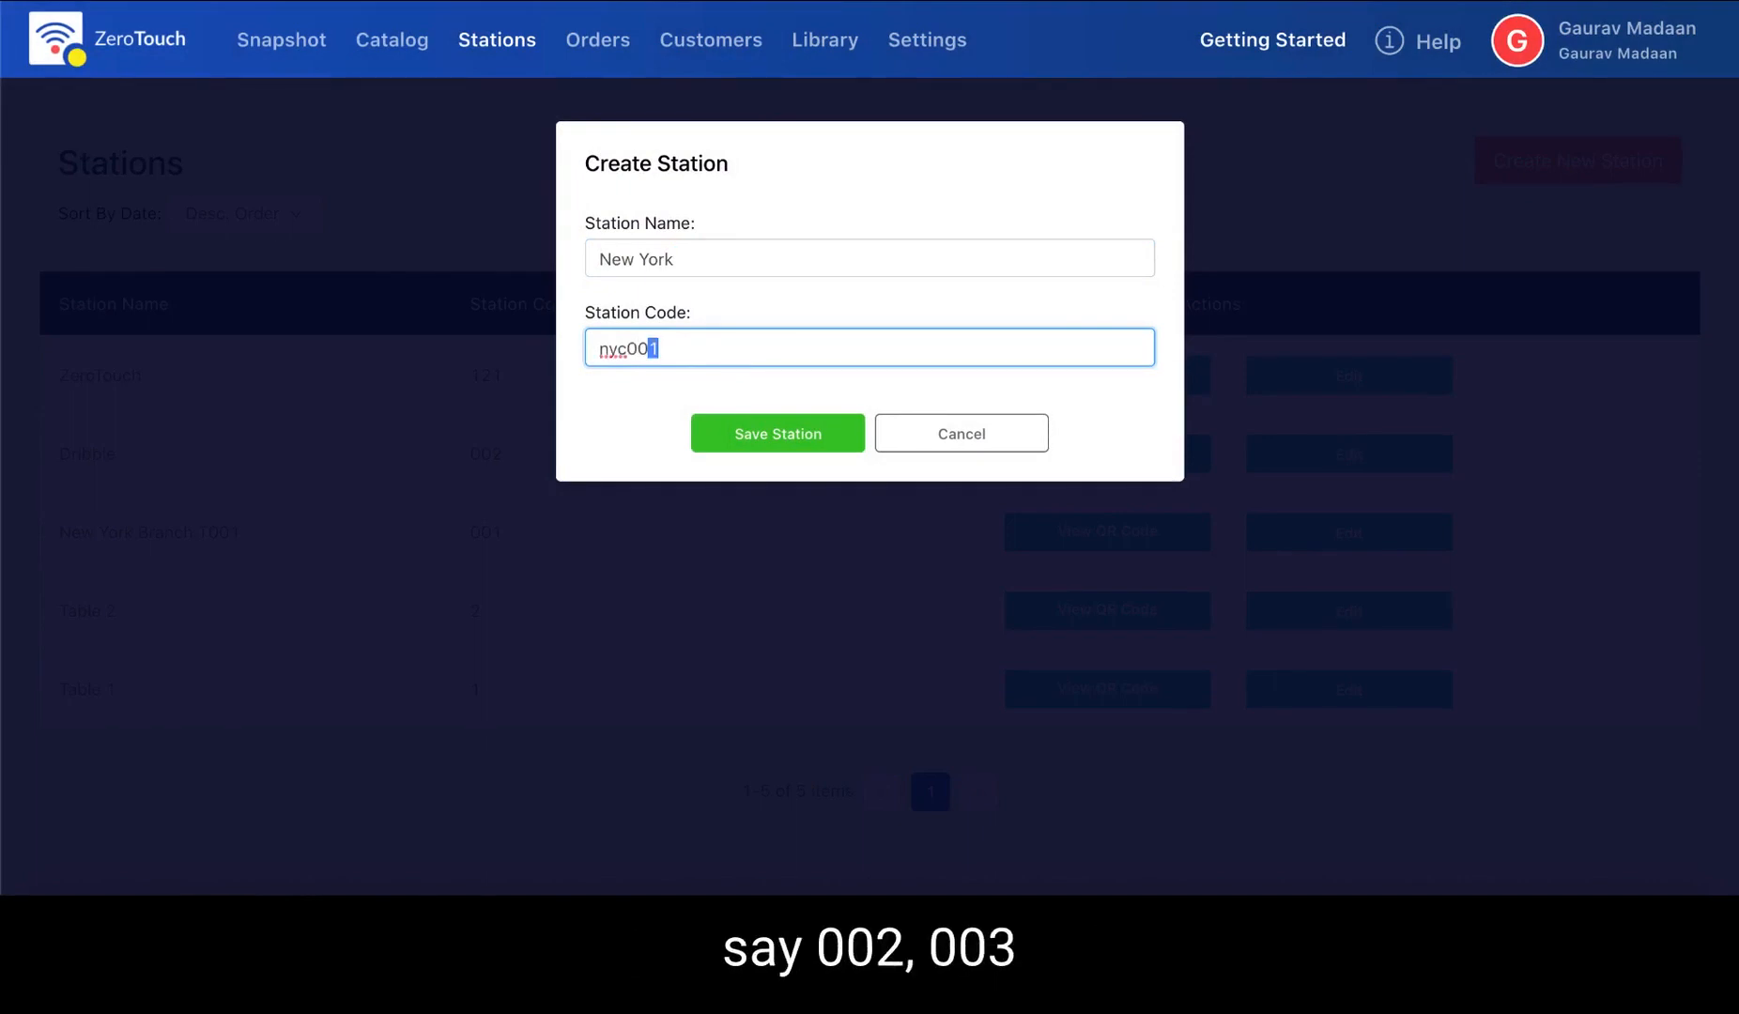
key(Left)
key(shift+Left)
key(shift+Left)
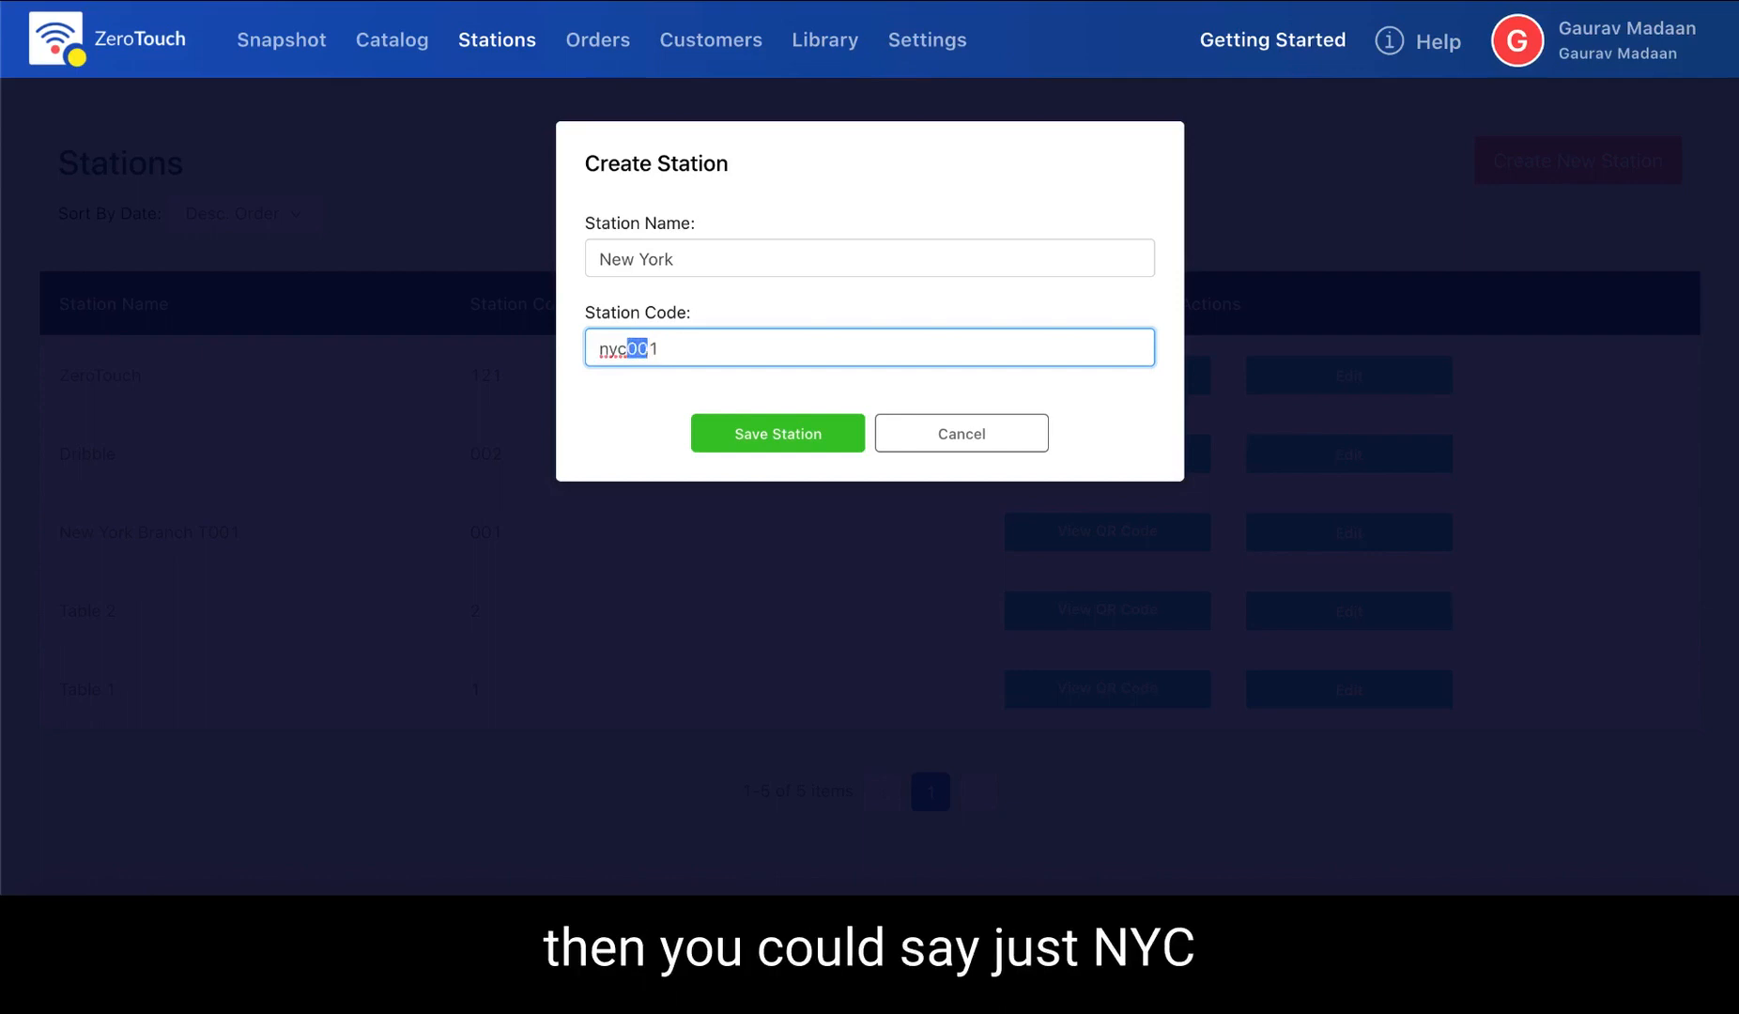
click(768, 437)
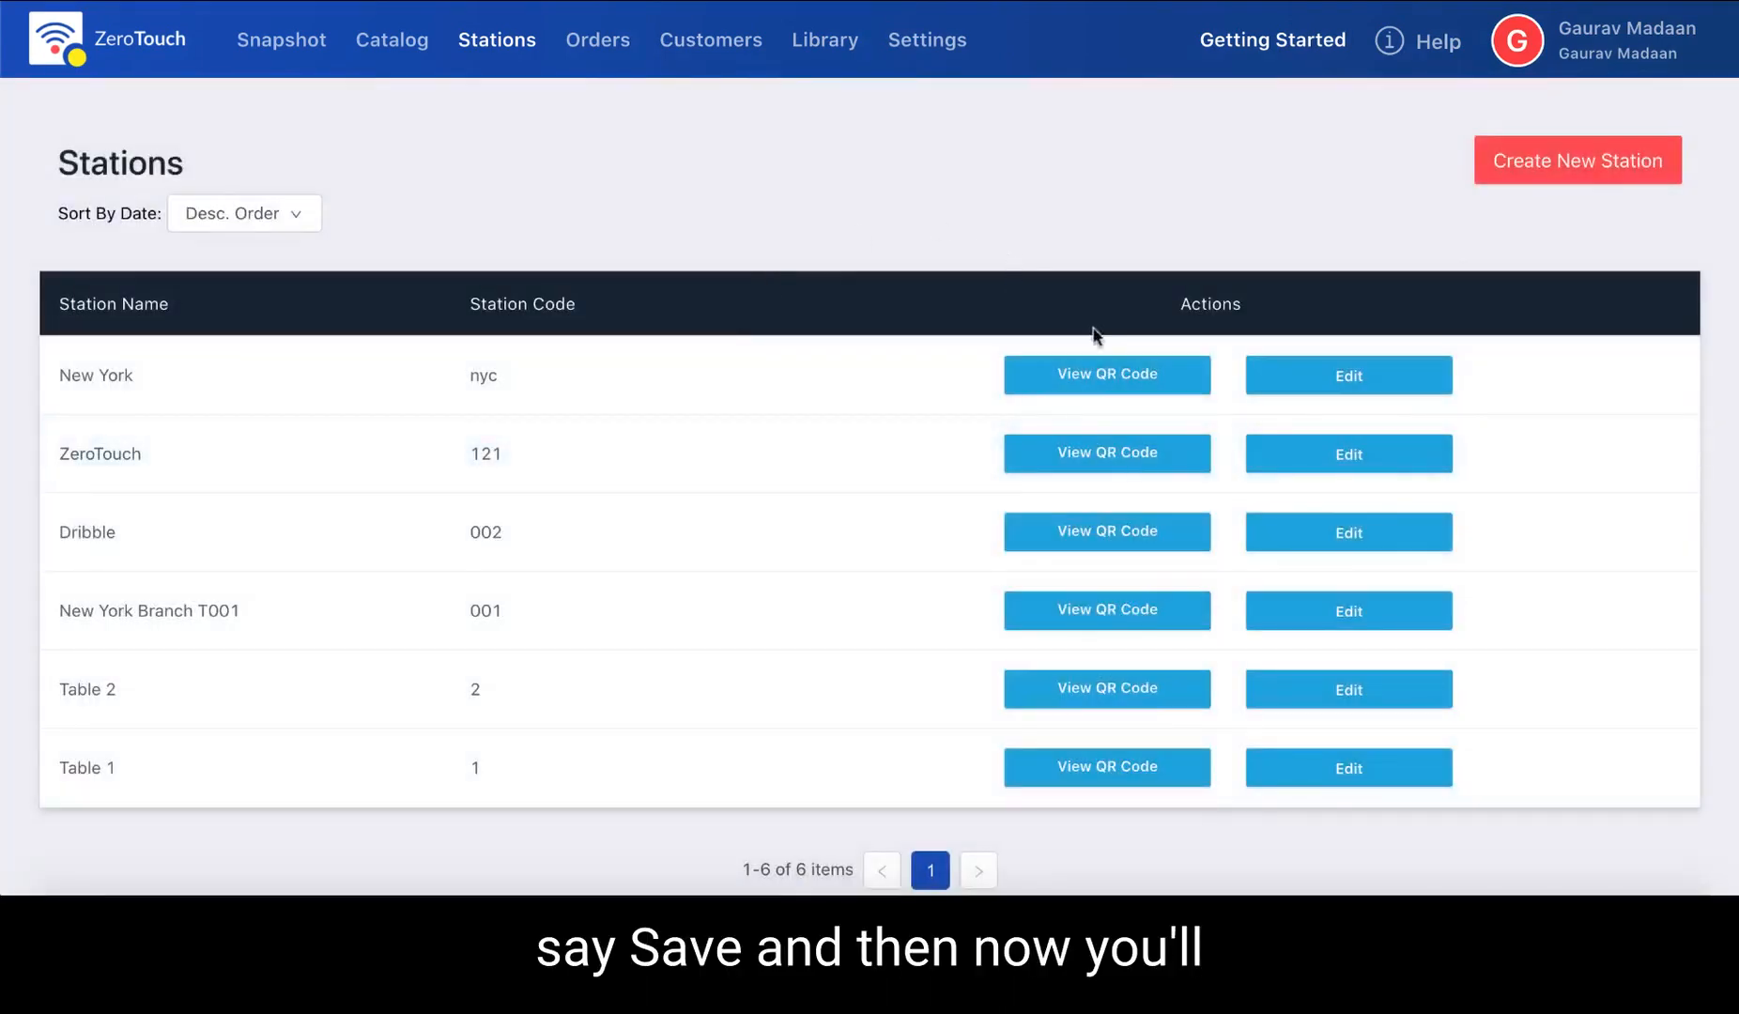
View the New York station's QR code page for the Food Circle Cafe catalog and examine the logo and account name in its header.
click(1089, 372)
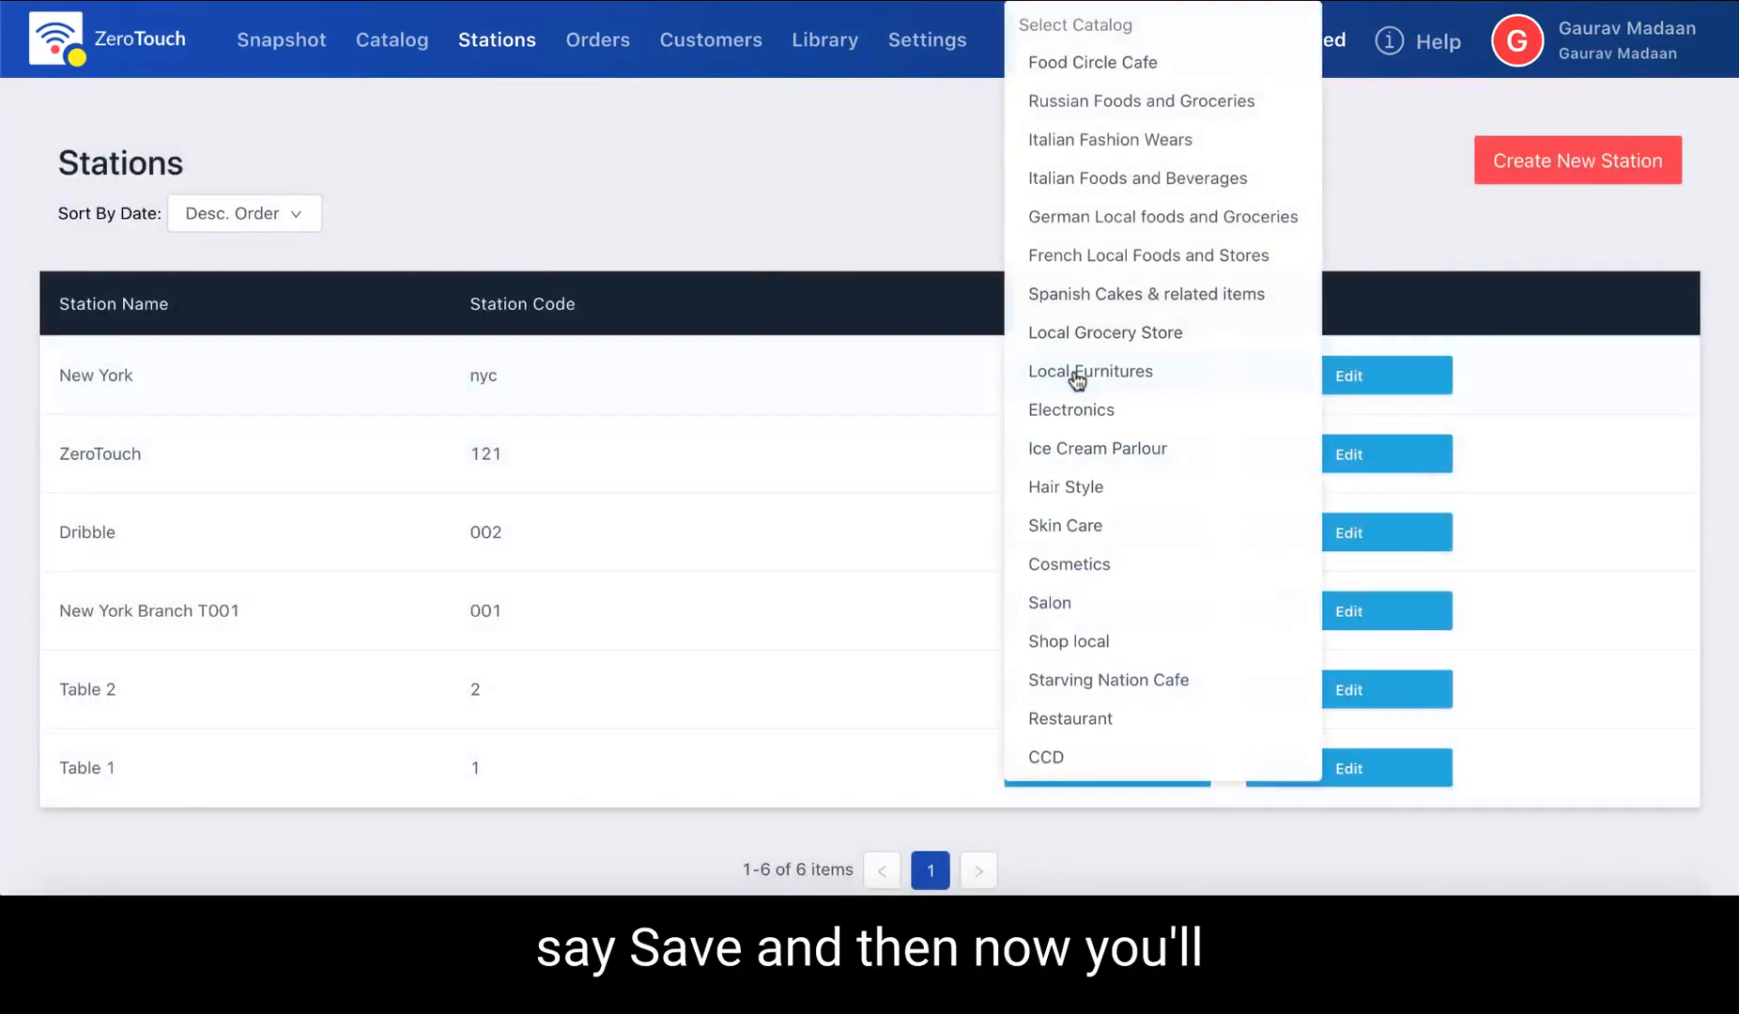
click(1143, 67)
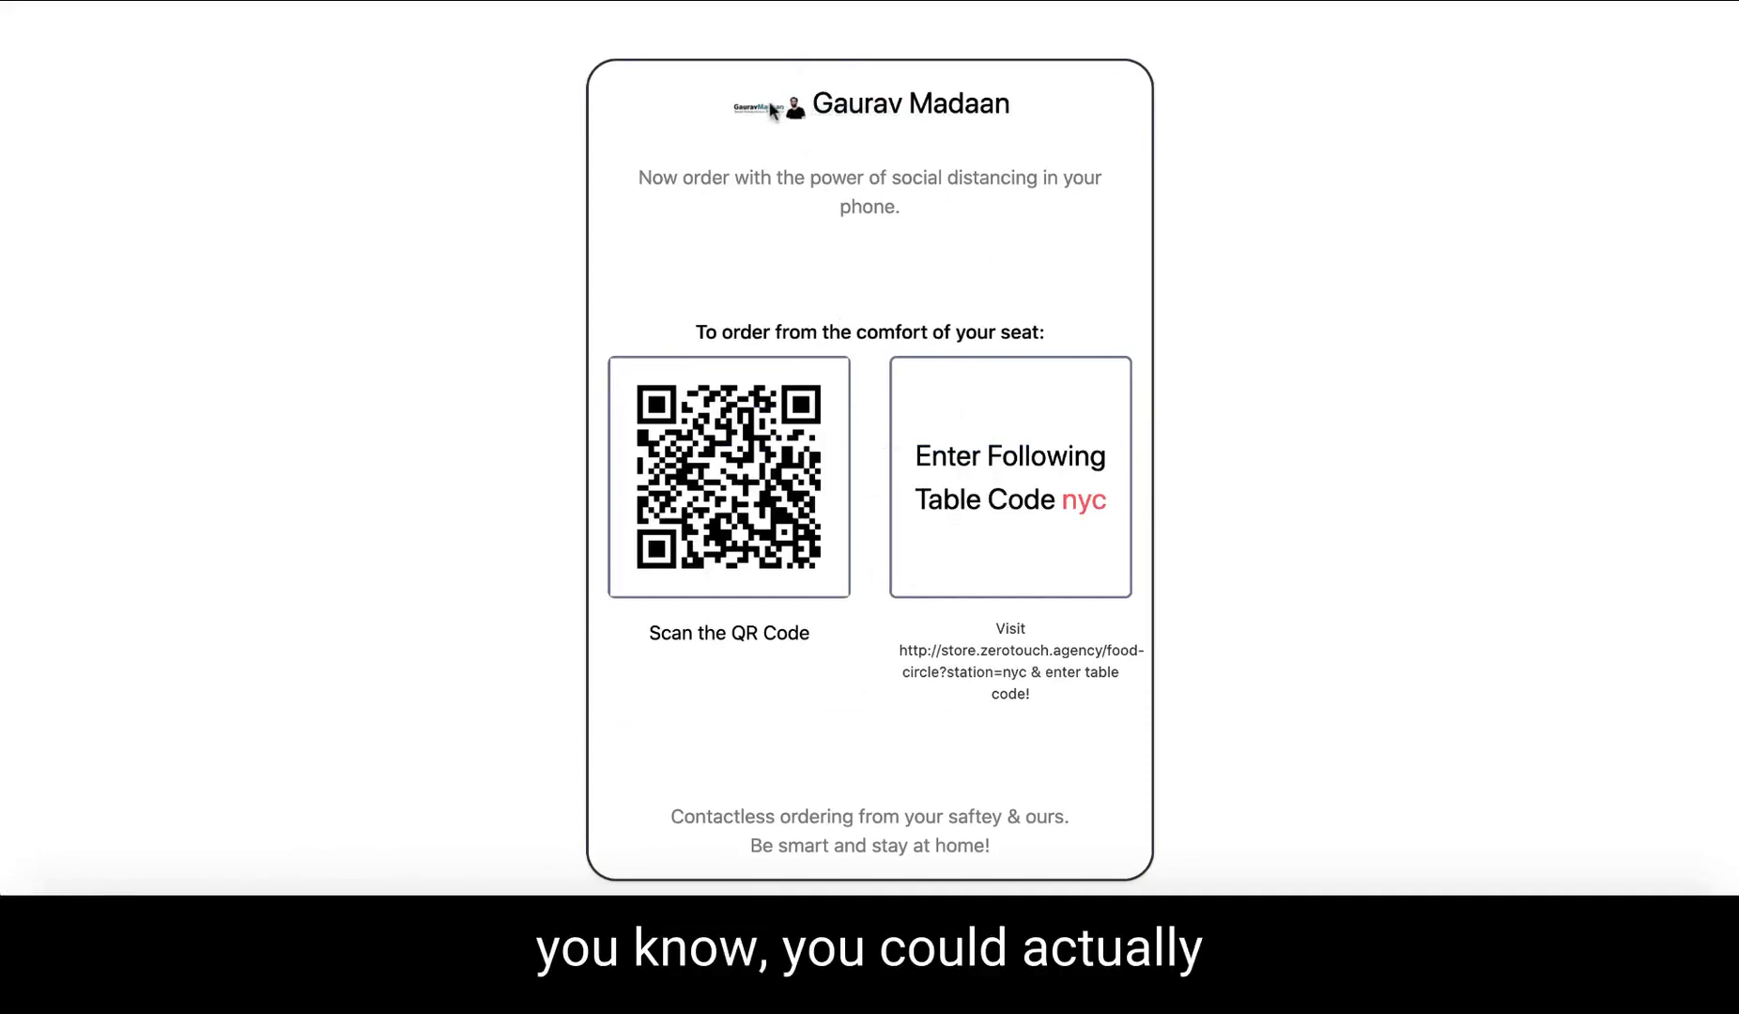
drag(1046, 118, 741, 171)
drag(848, 102, 723, 116)
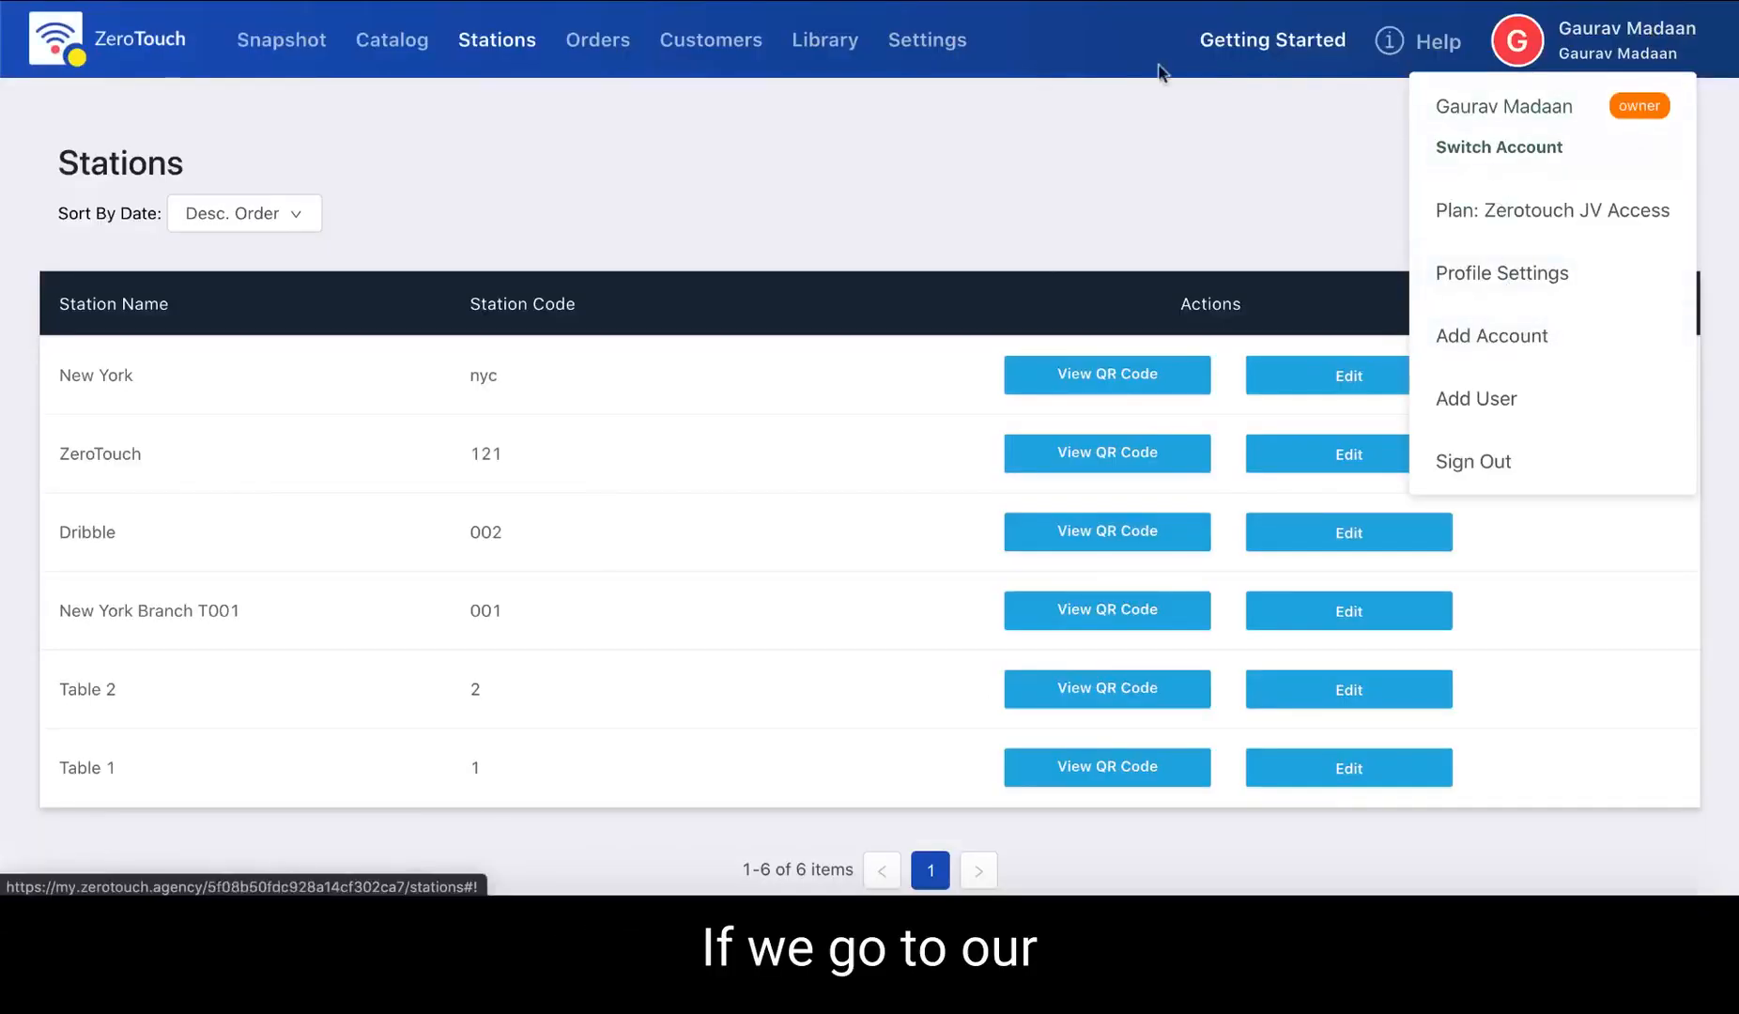
Check which gateway types can be added in the payment settings, and leave without adding one.
click(924, 59)
click(183, 469)
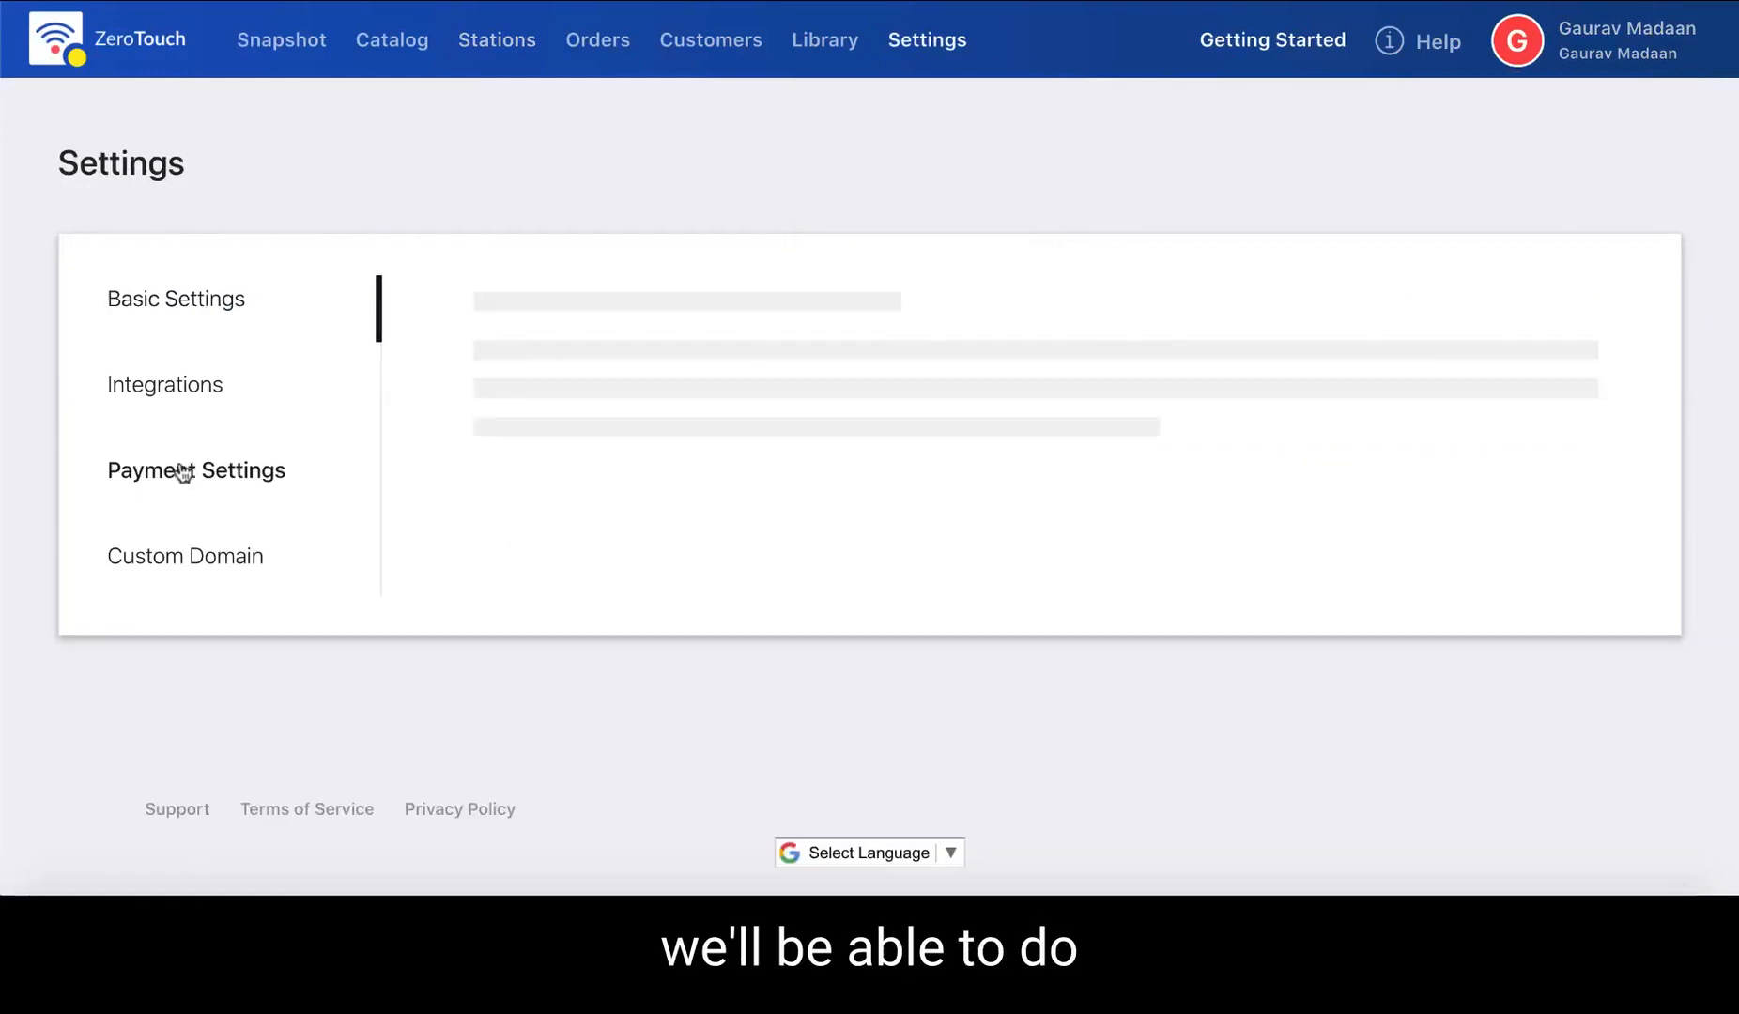
click(1450, 329)
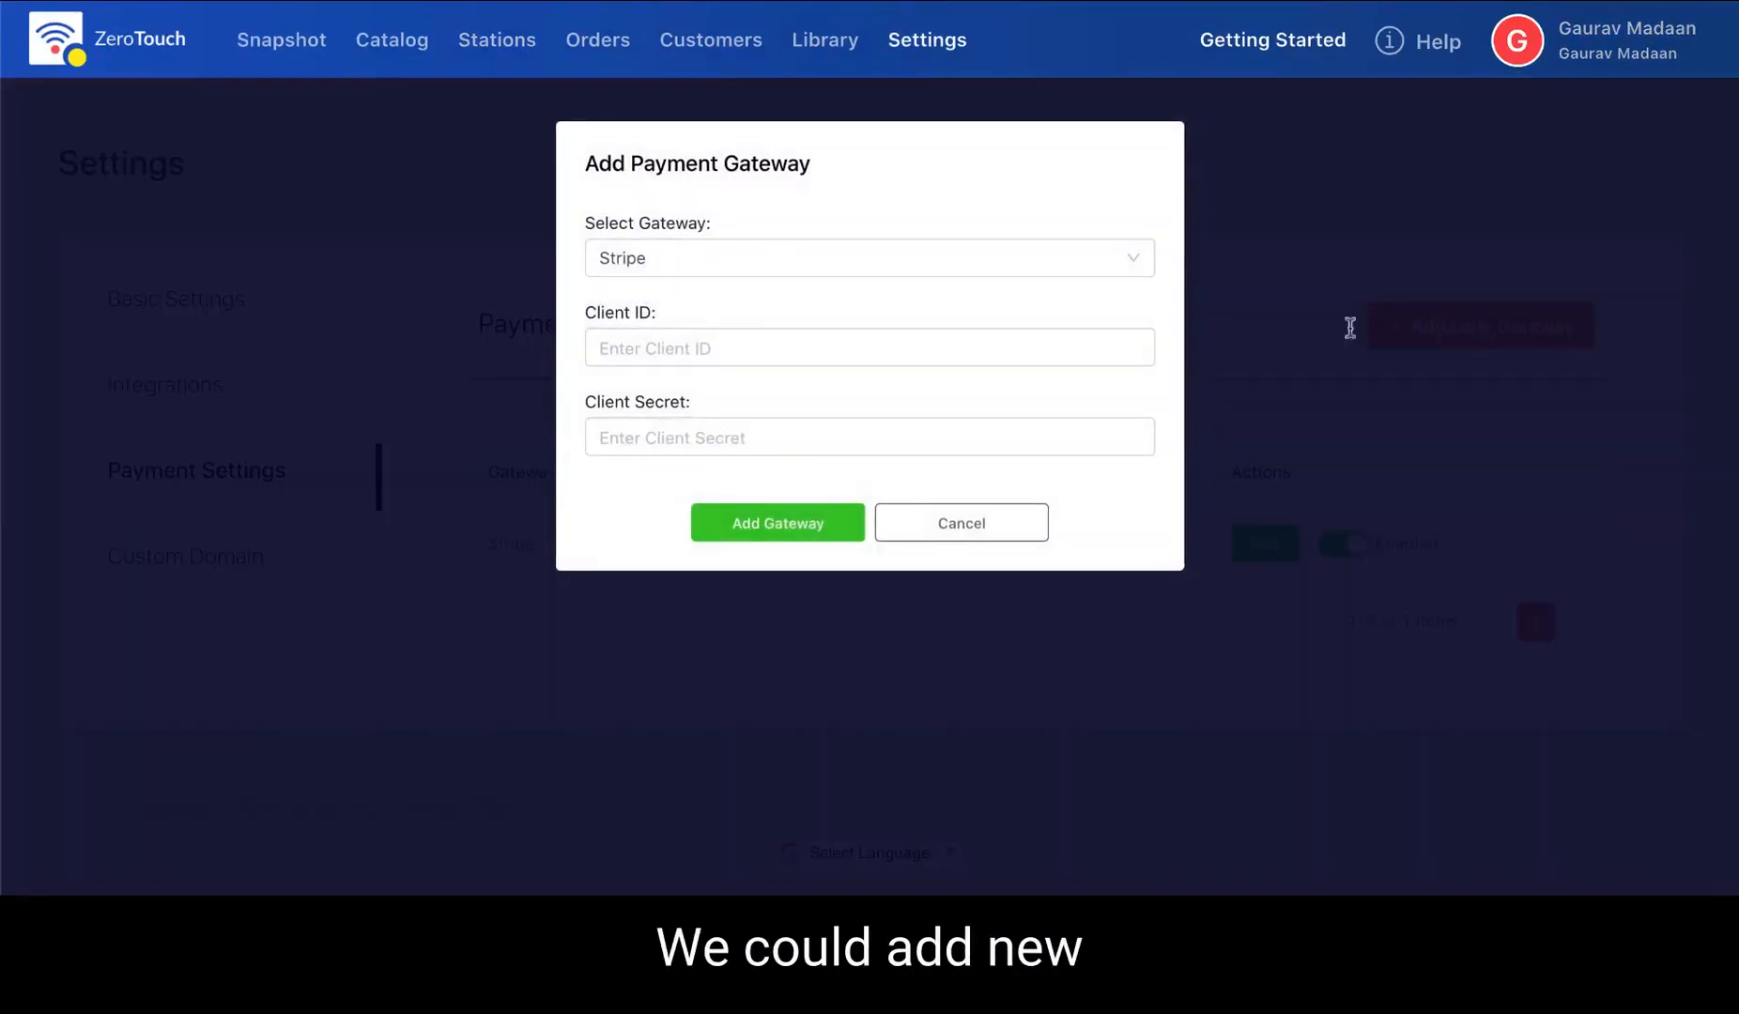
click(766, 272)
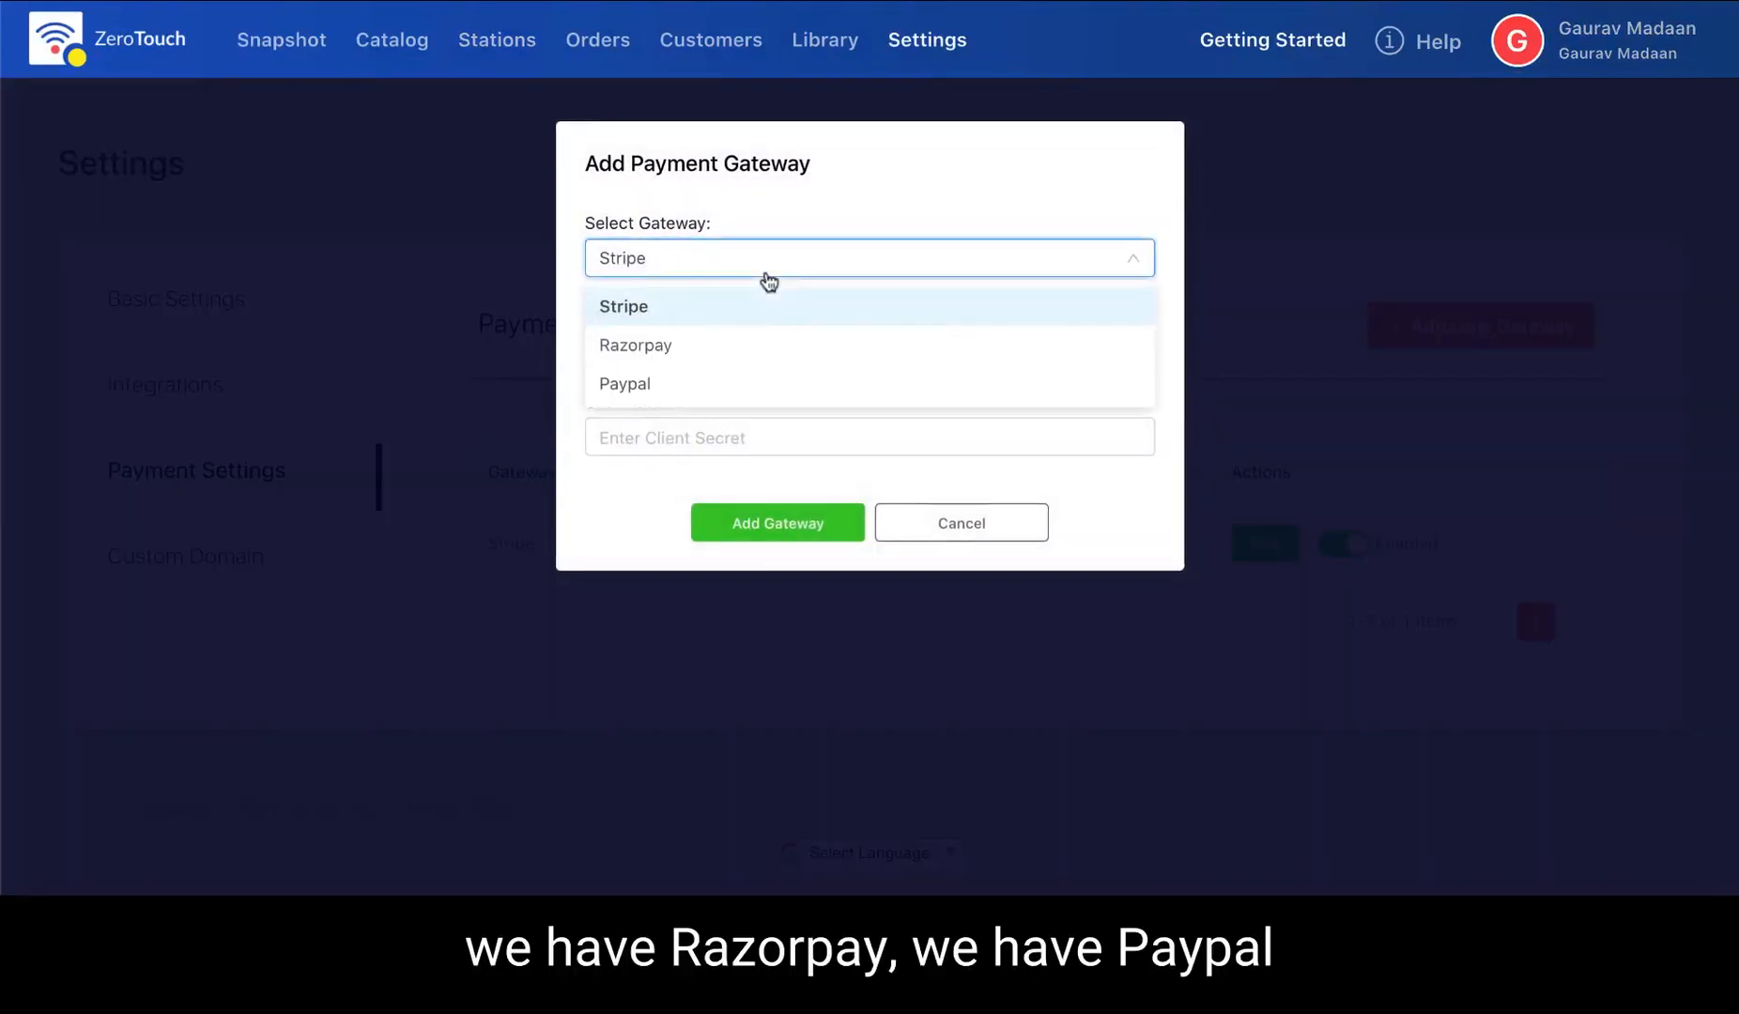
click(905, 172)
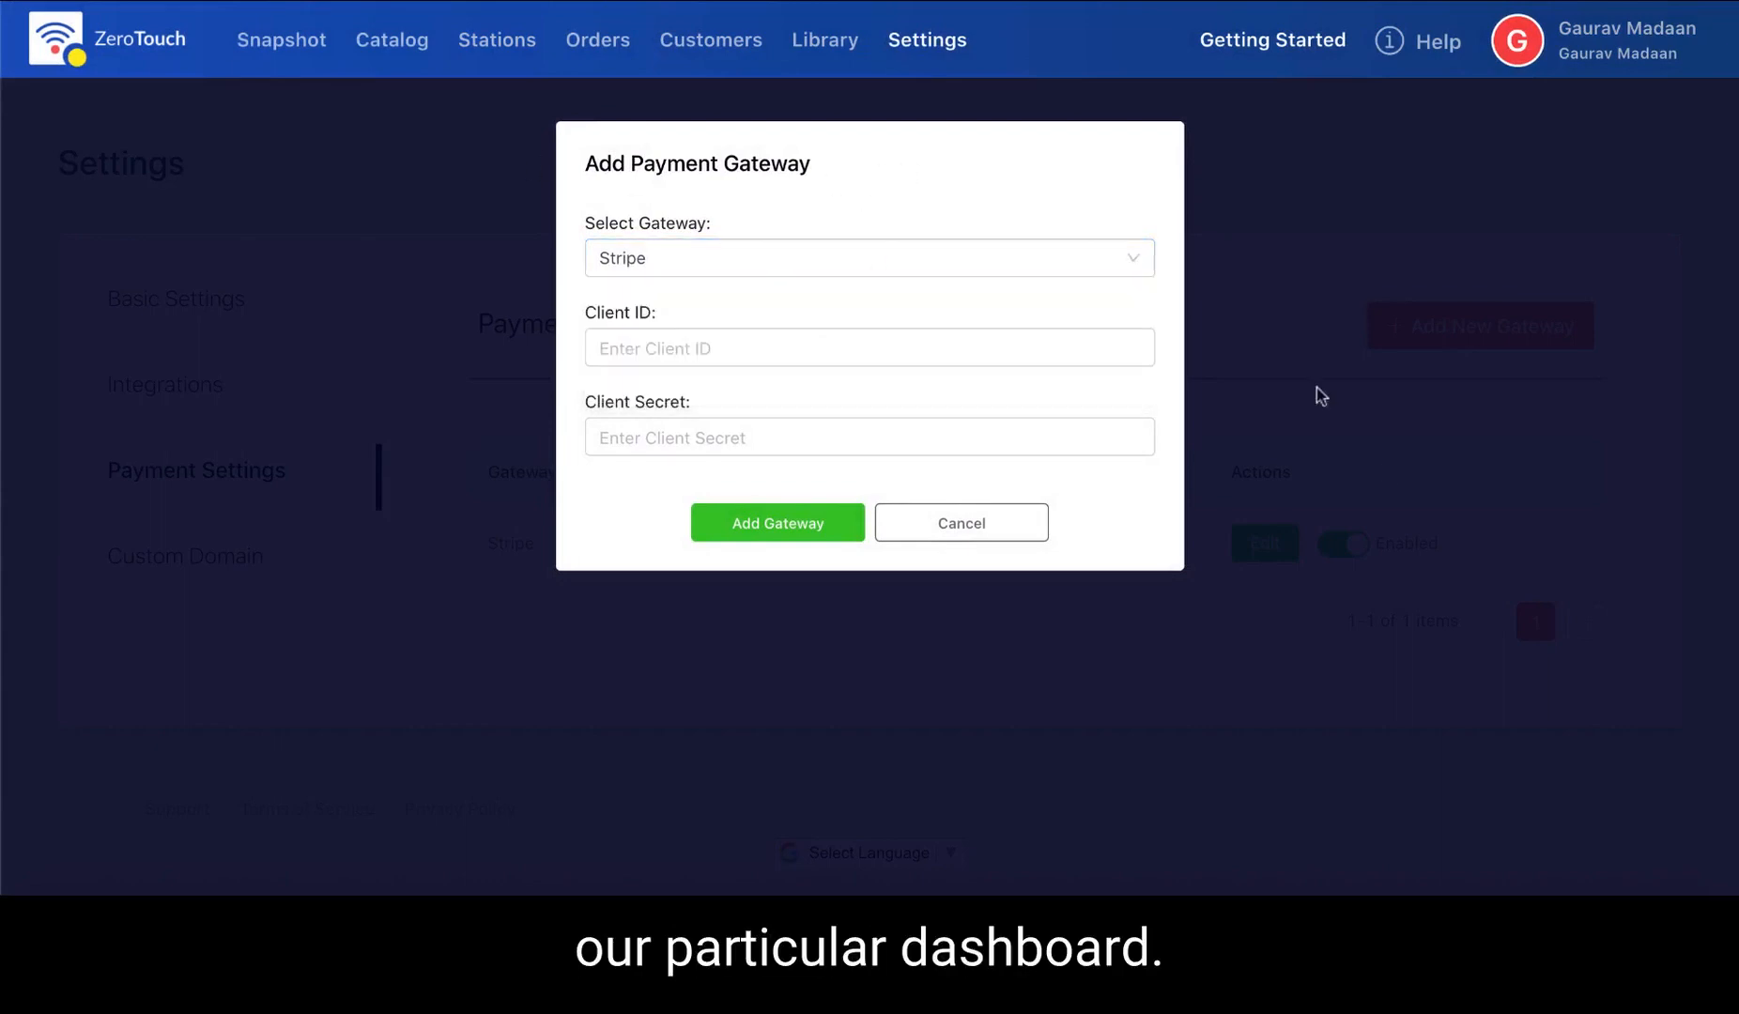
click(934, 528)
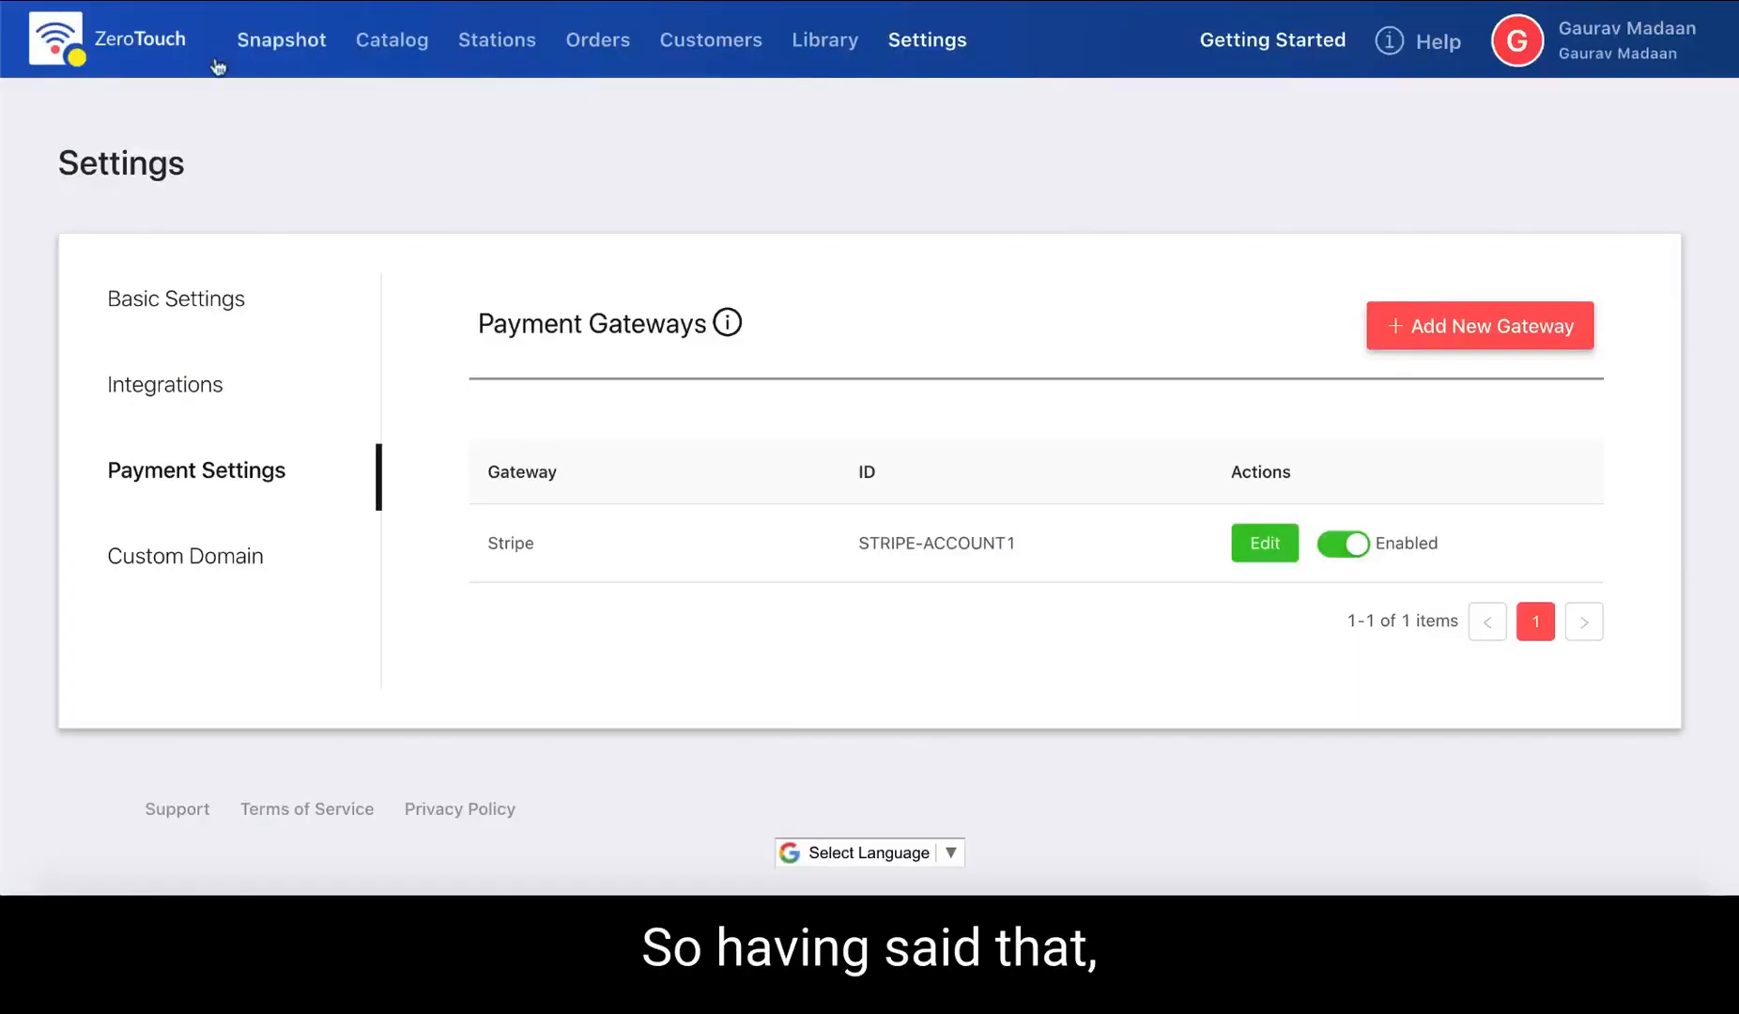
Look over the account's summary snapshot, its order listing and its customer list.
click(281, 39)
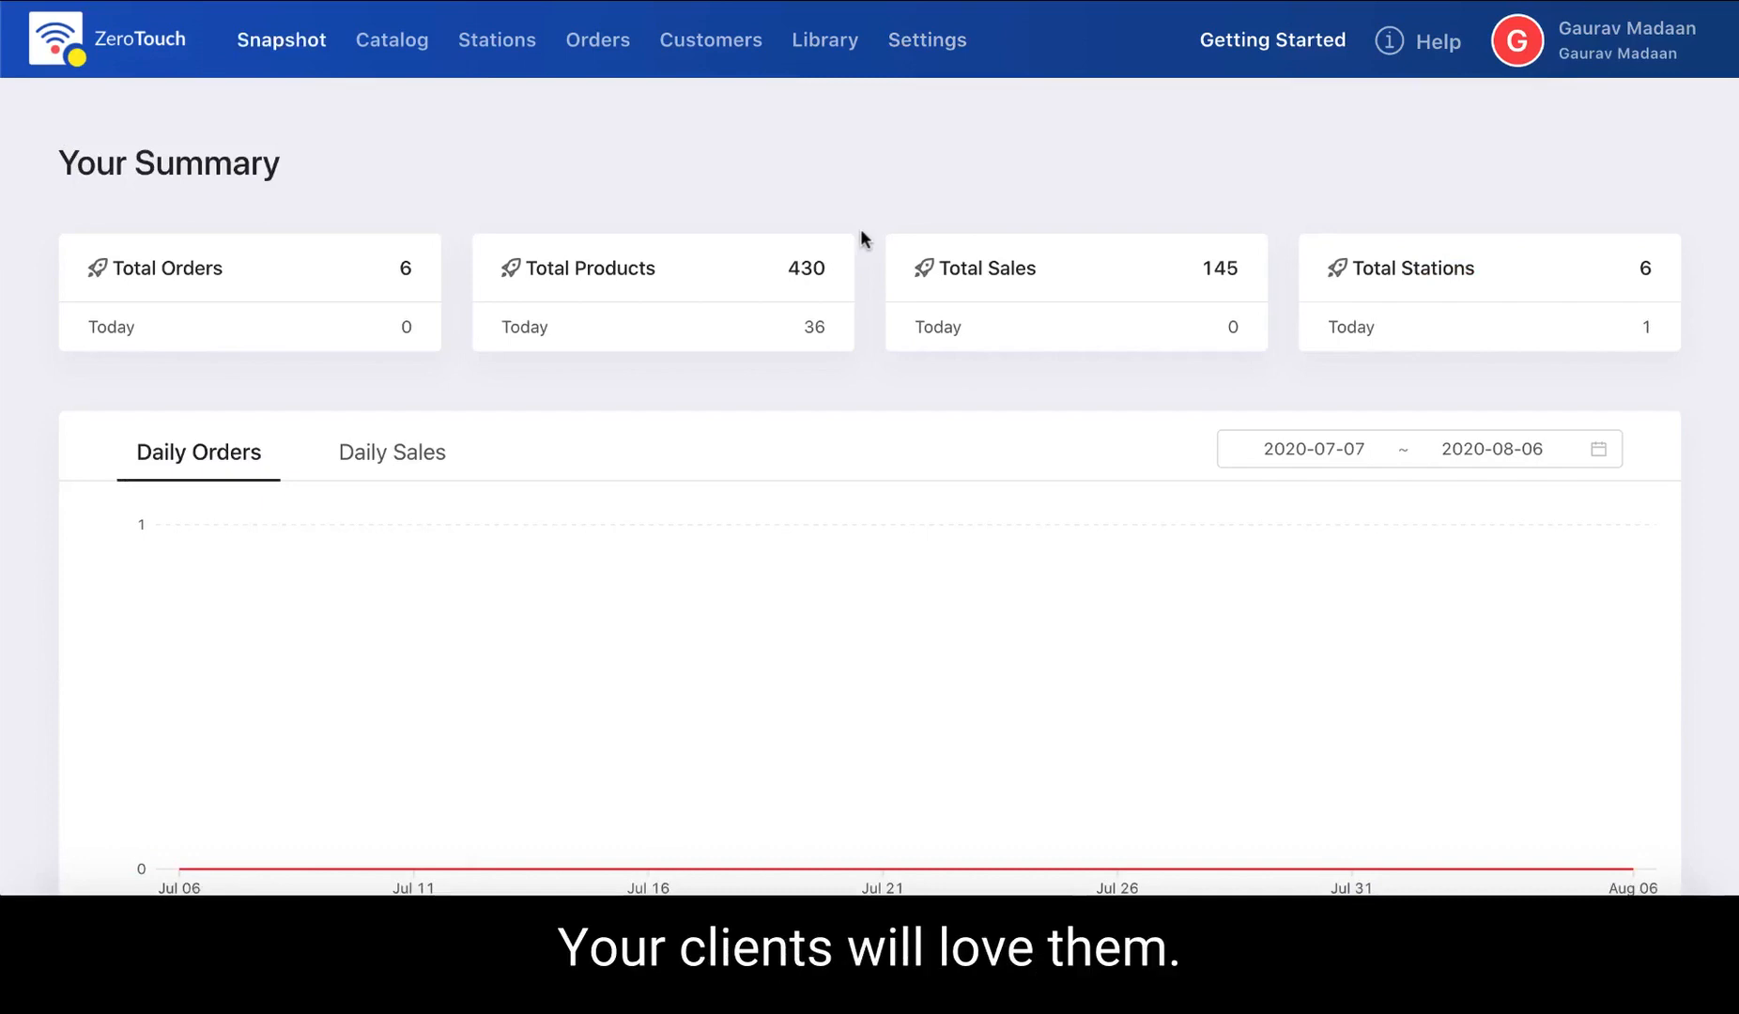
click(599, 64)
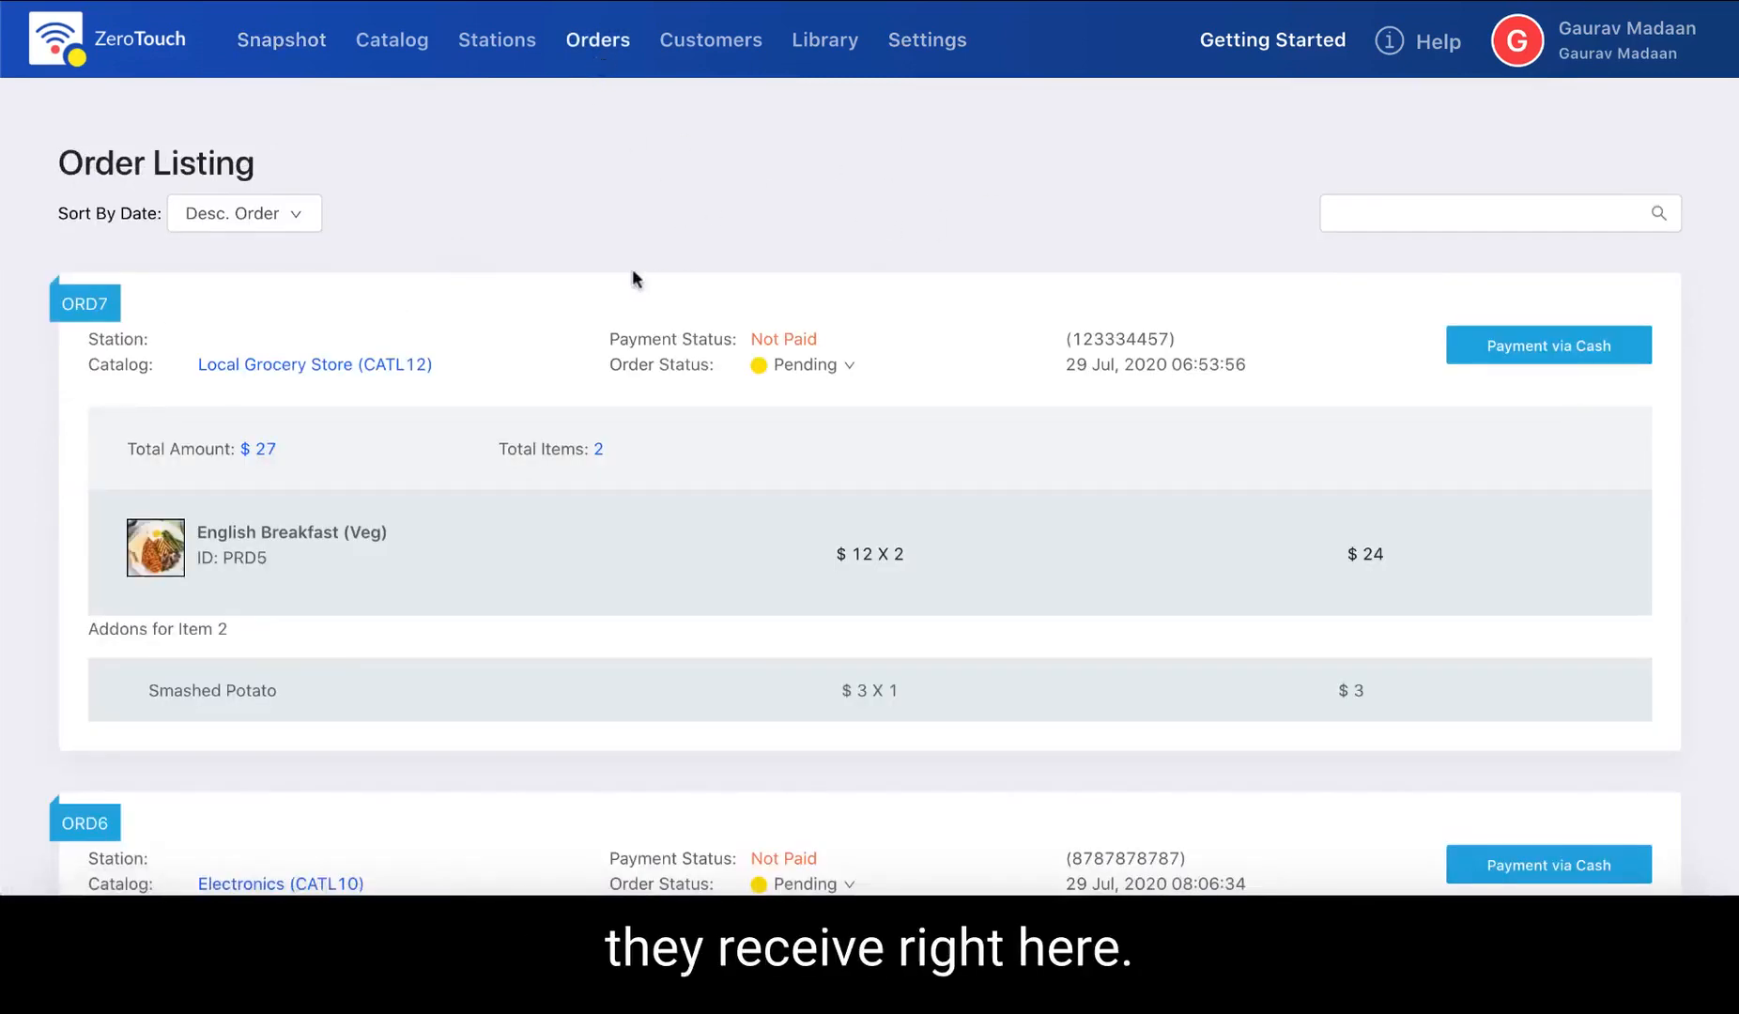
click(714, 62)
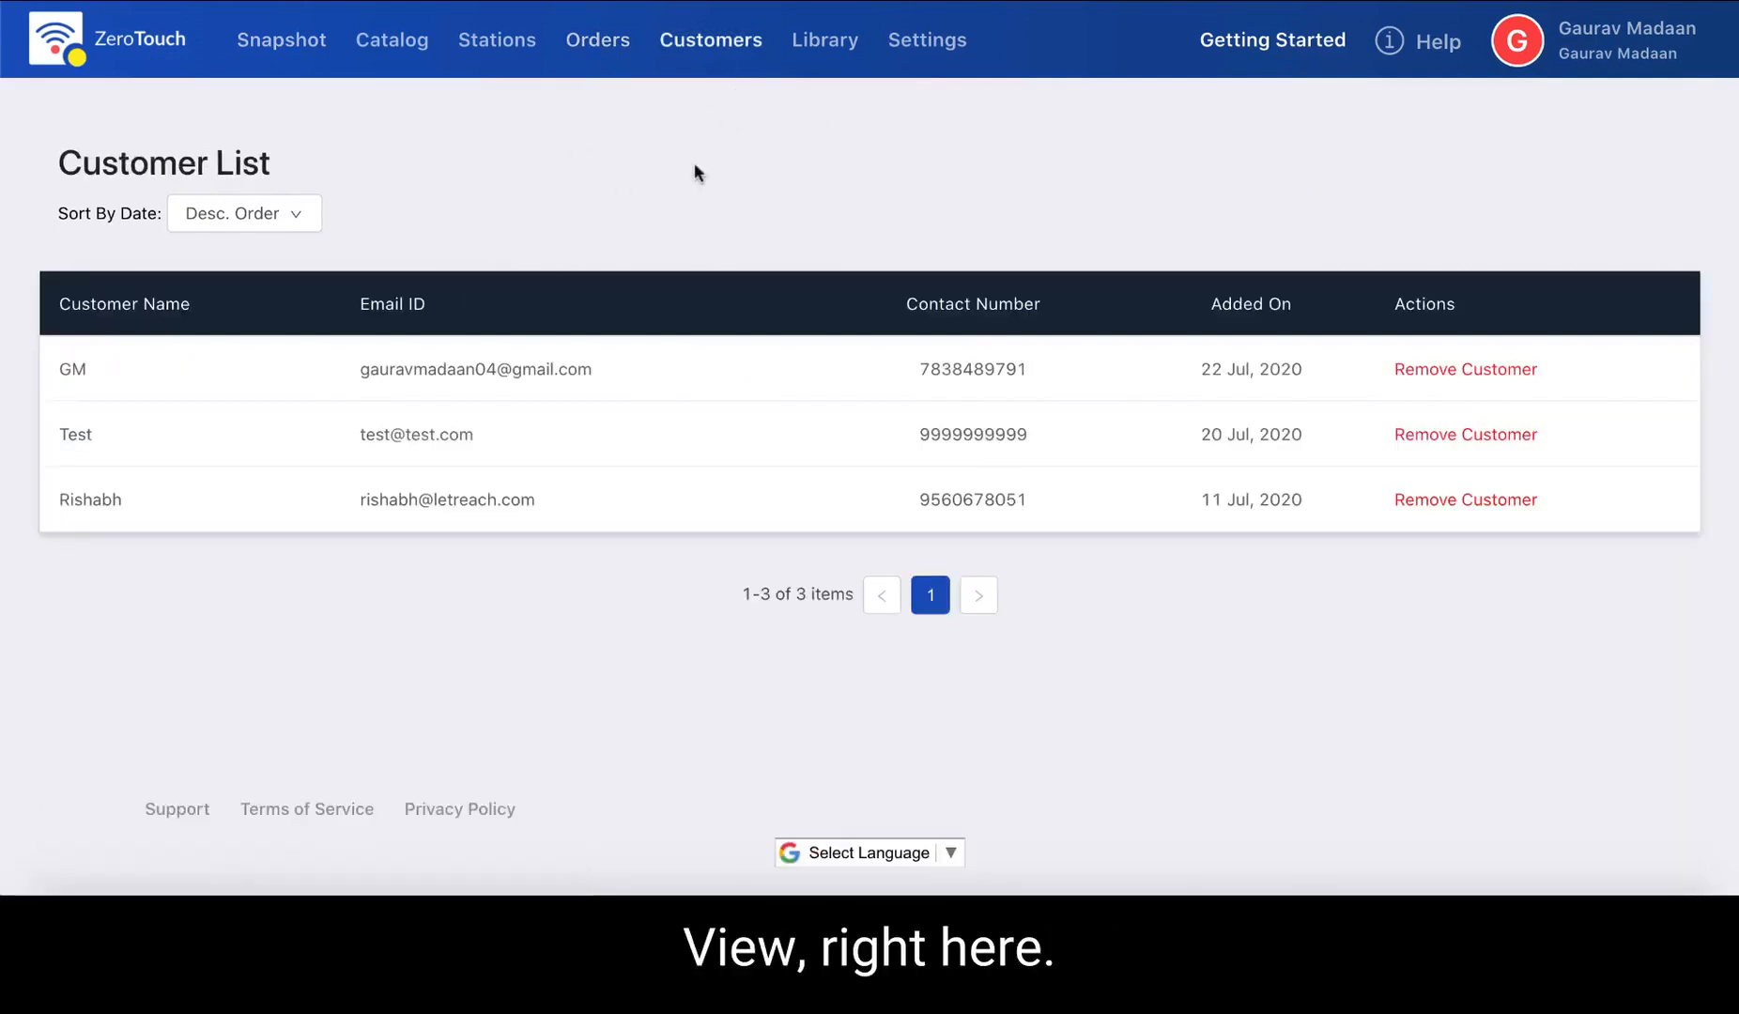
Return to the order listing and look through the received orders from newest to oldest.
click(597, 62)
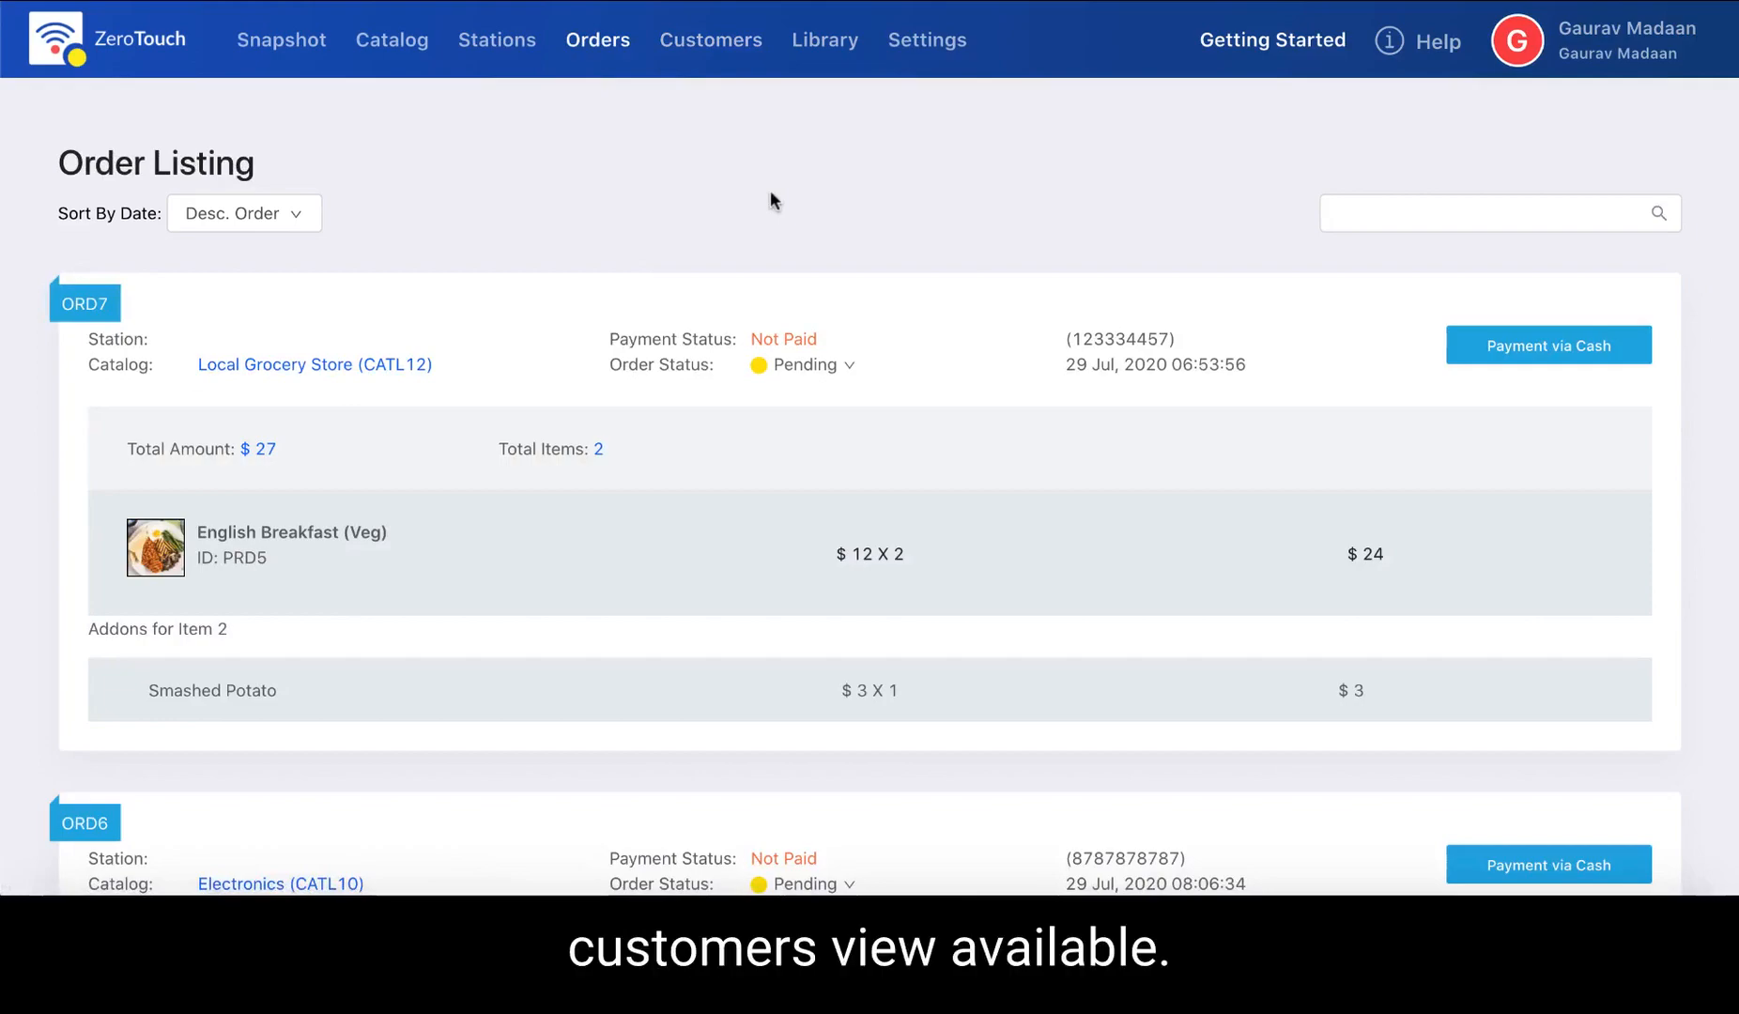
scroll(875, 411, down, 15)
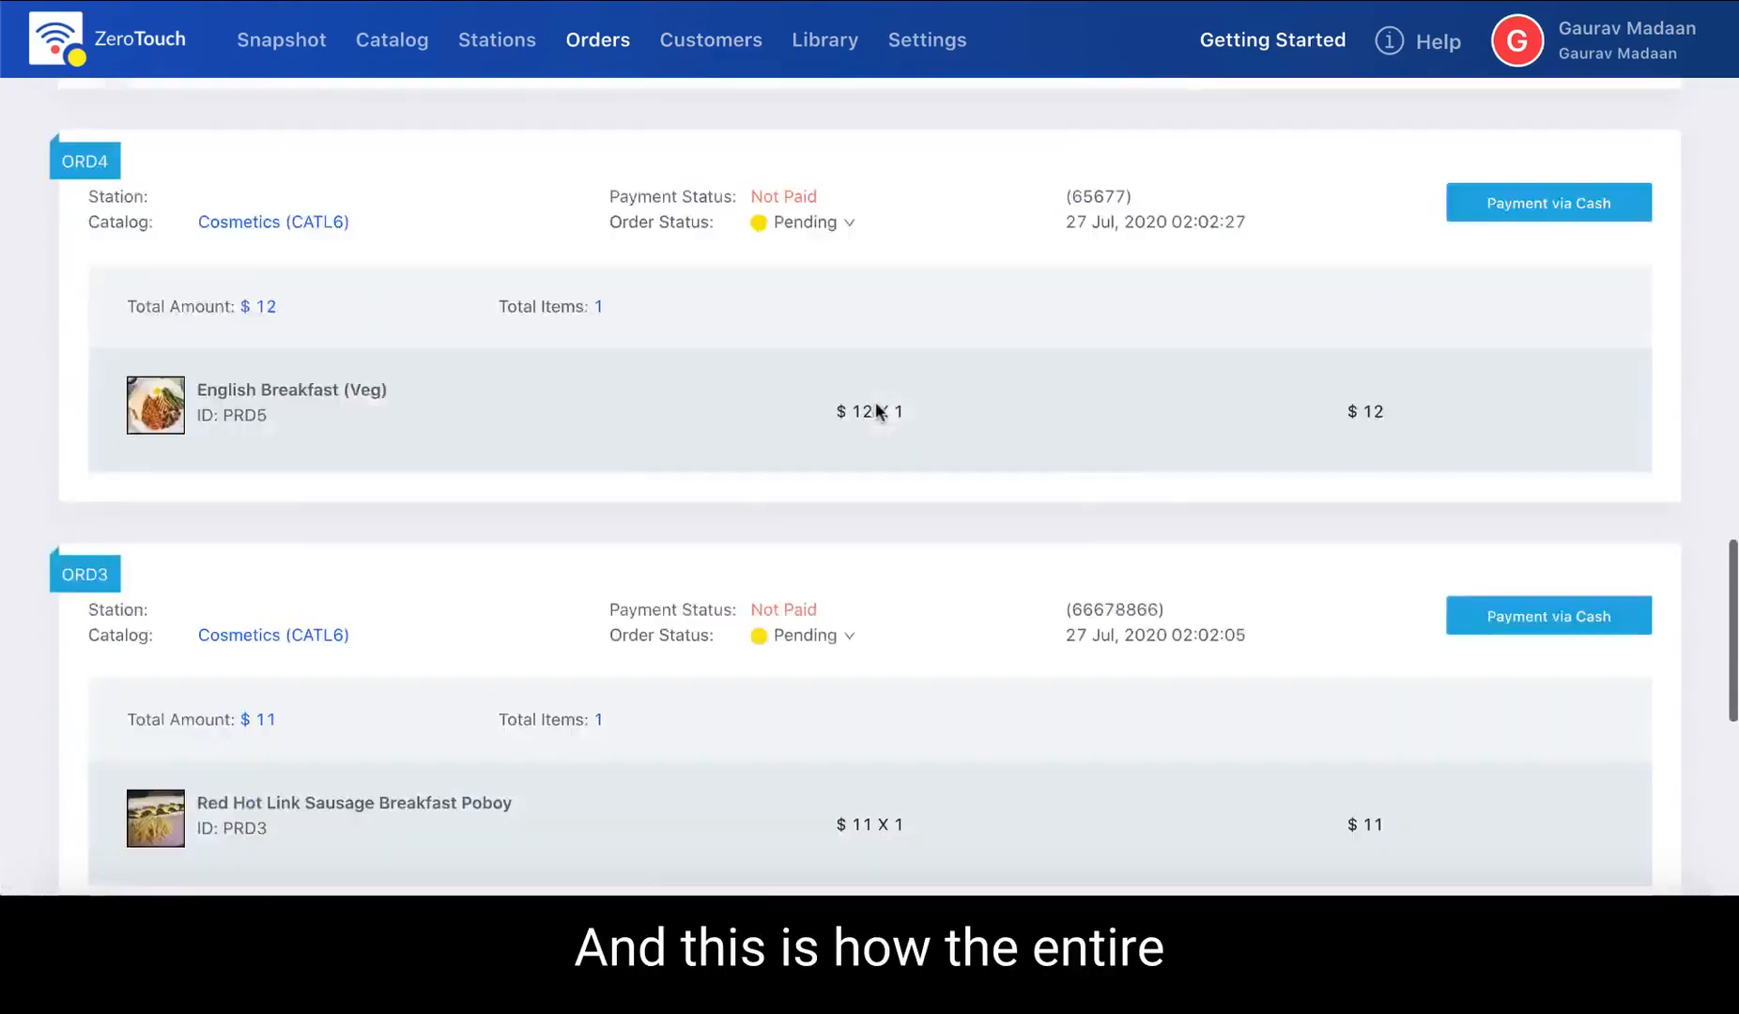
scroll(875, 410, down, 10)
scroll(875, 410, up, 20)
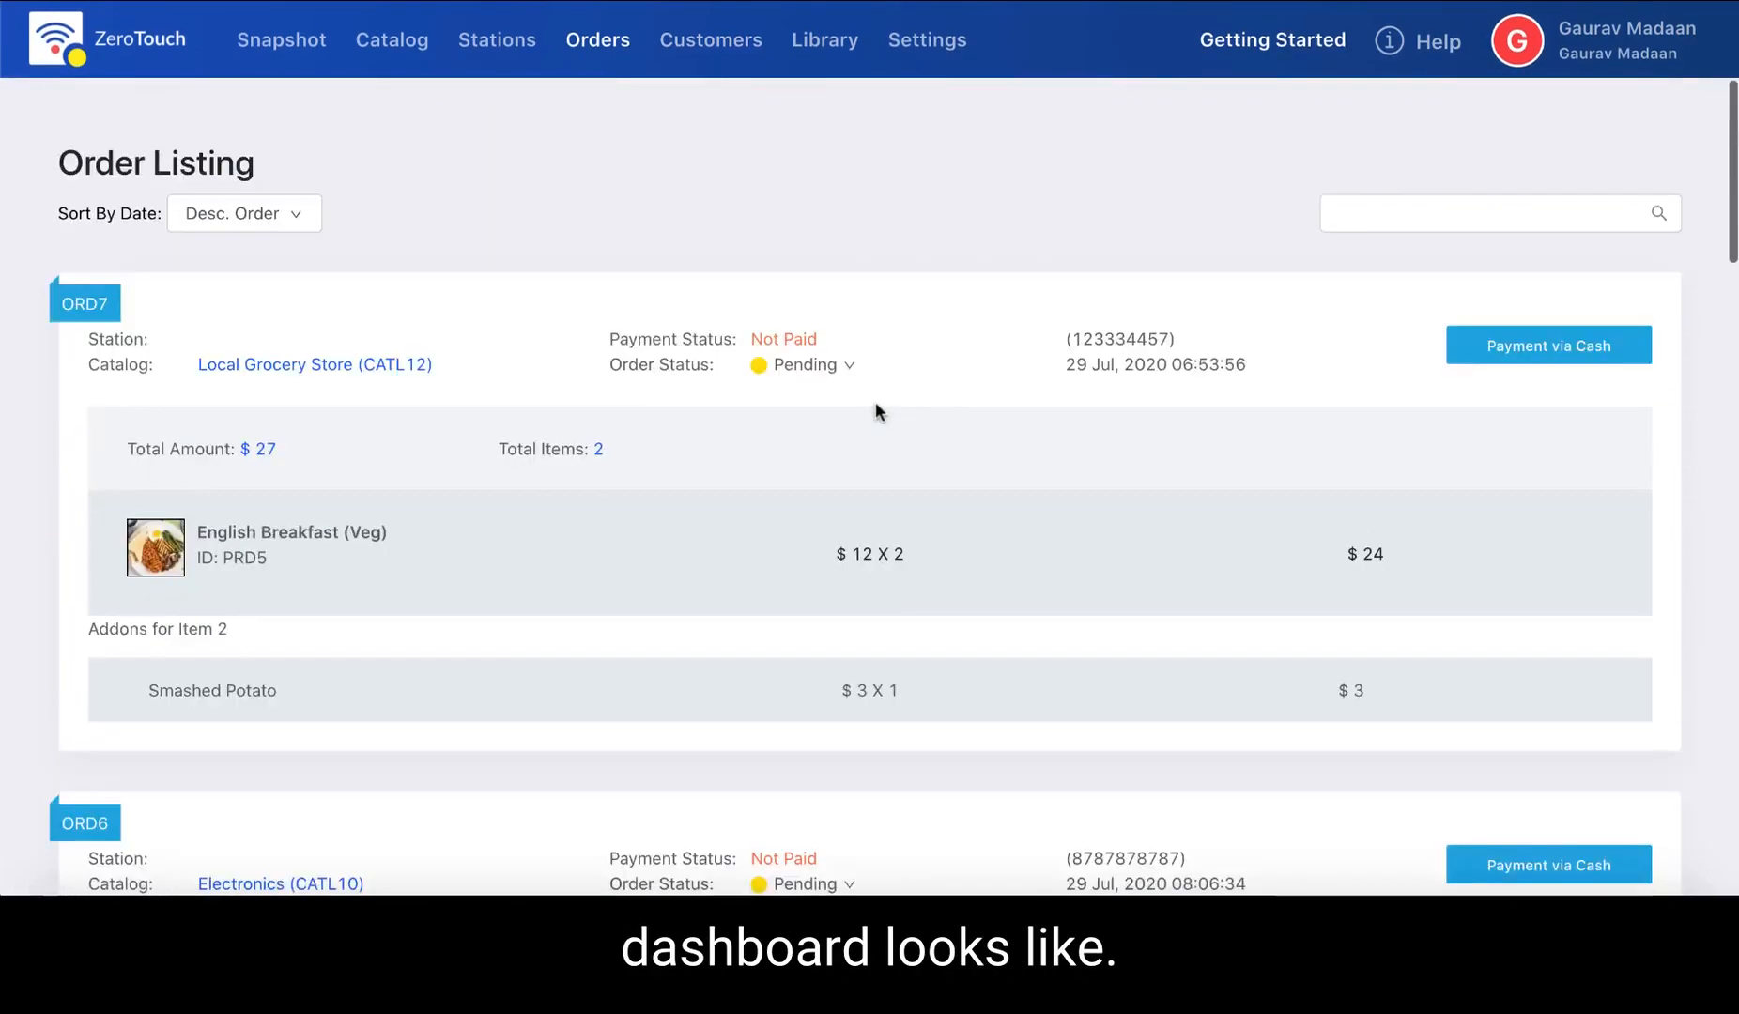
Check which languages the dashboard can be translated into, and close the language list without choosing one.
scroll(875, 410, down, 20)
click(883, 852)
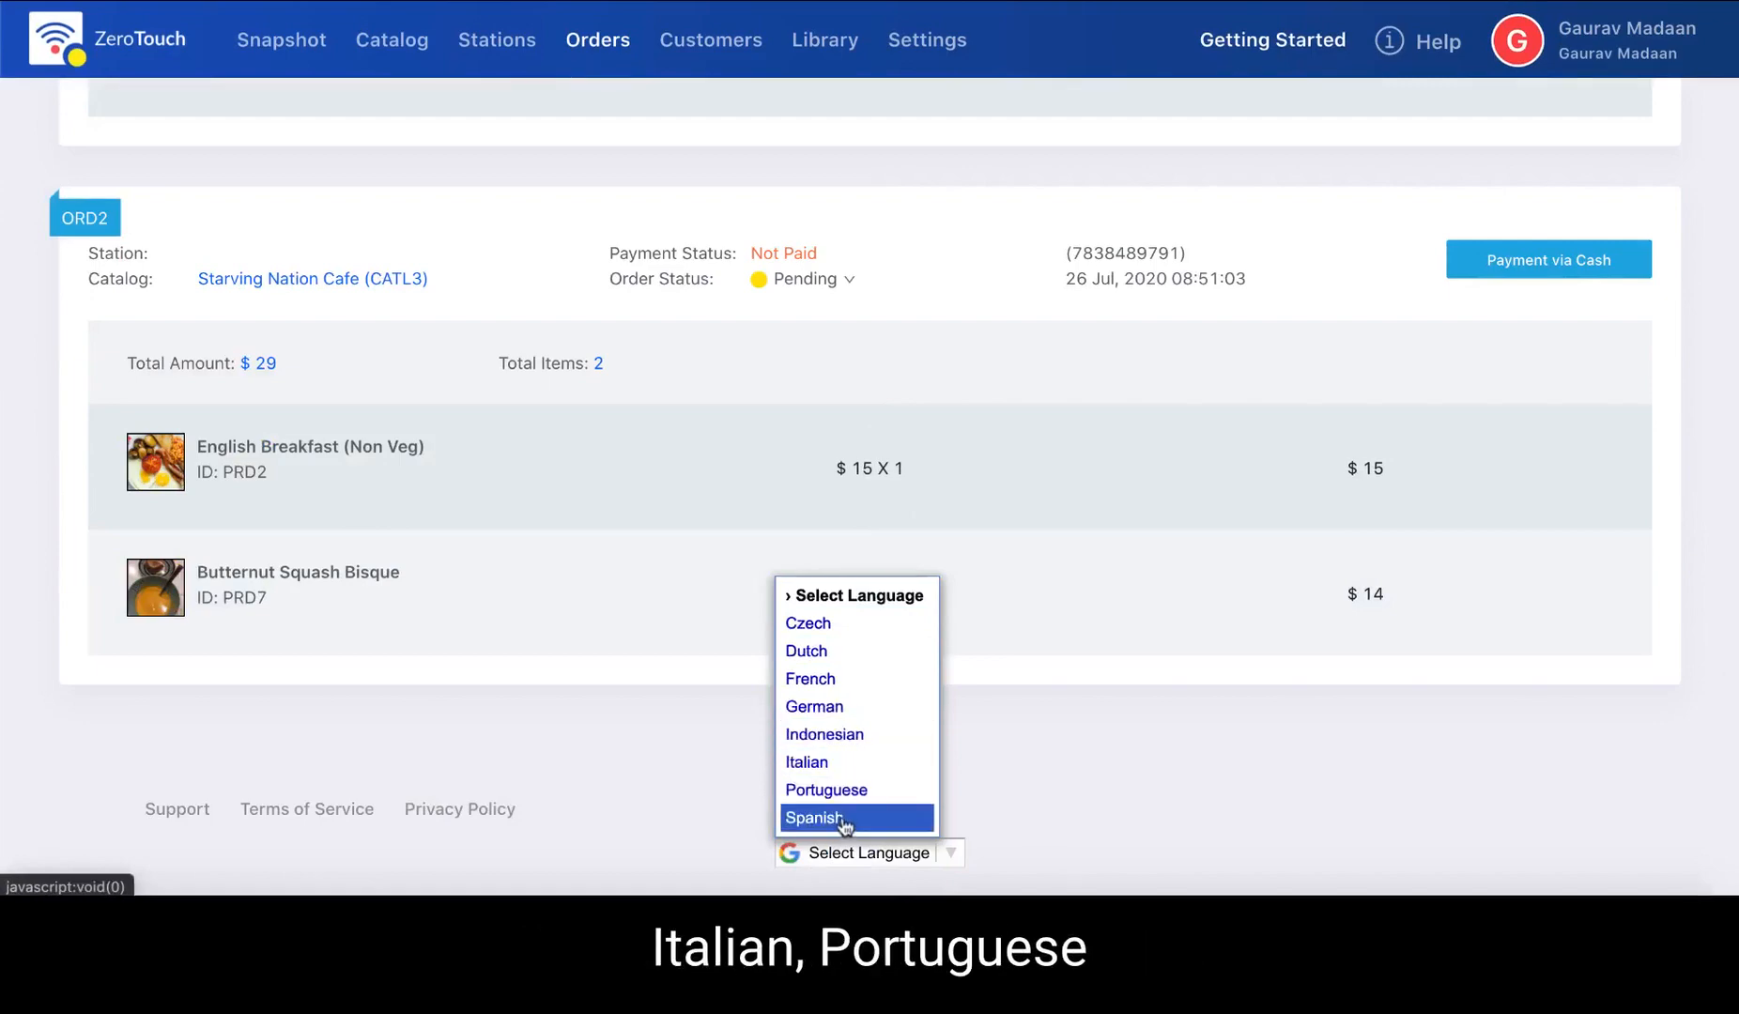
click(1150, 758)
scroll(1149, 758, up, 20)
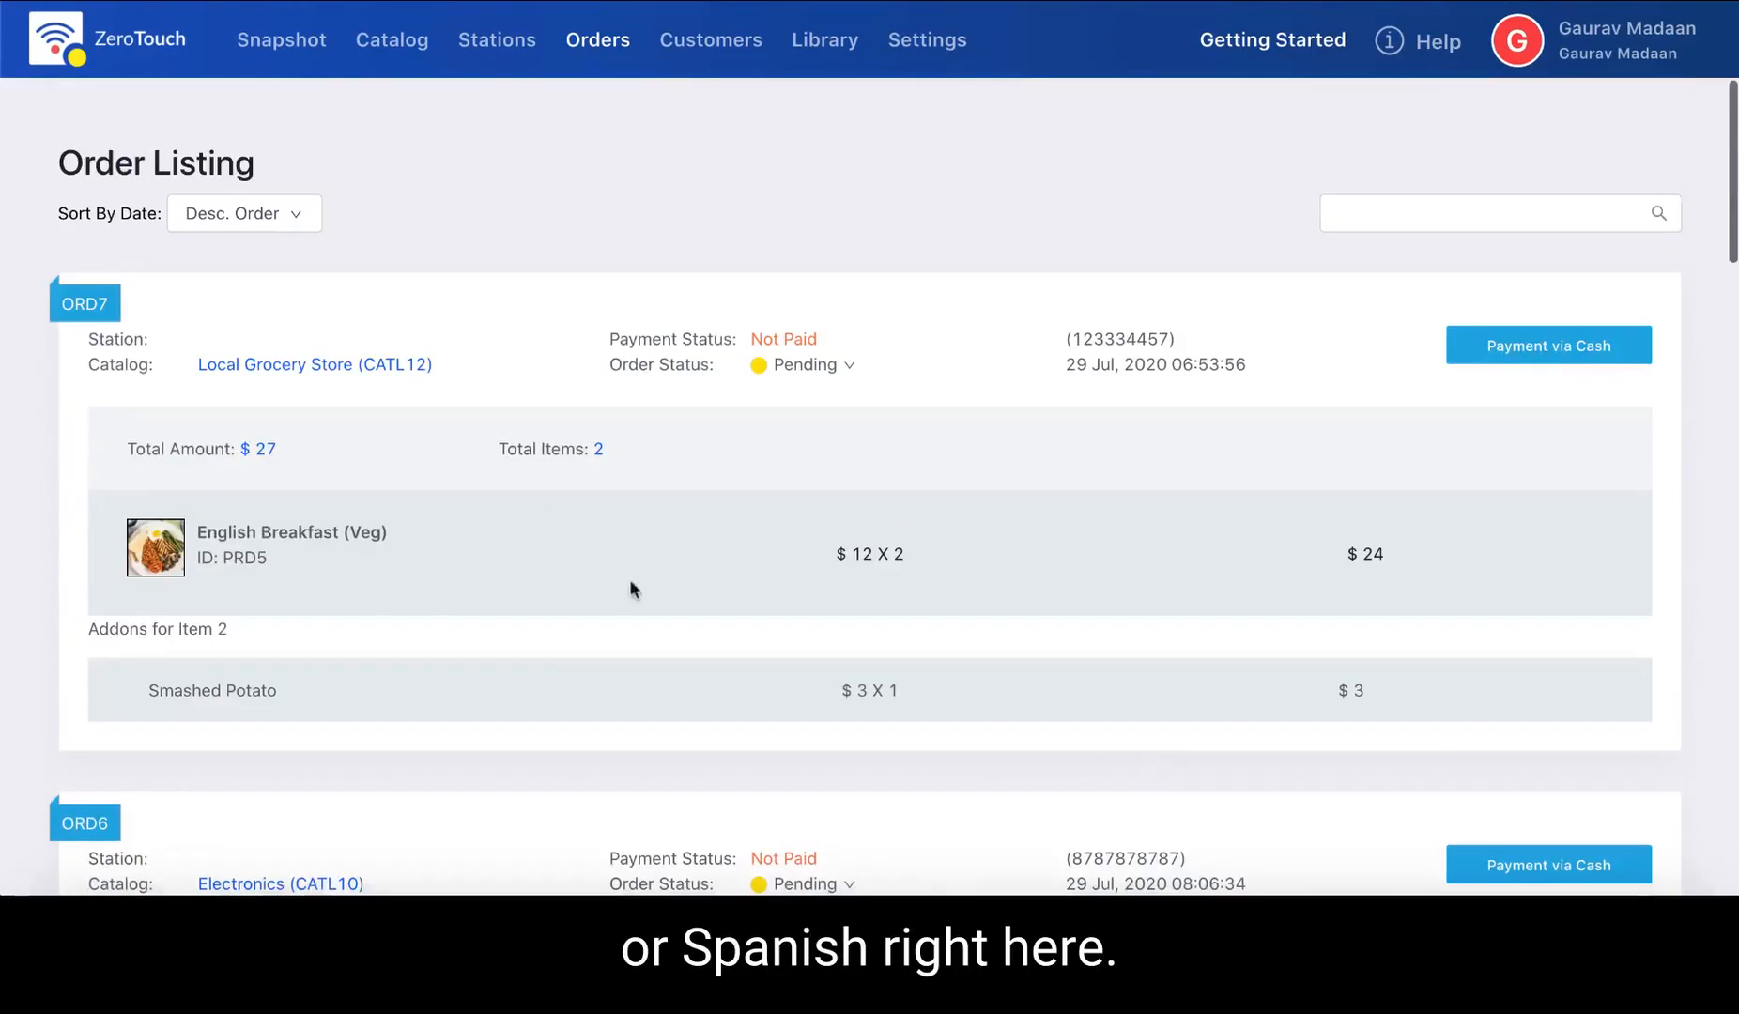